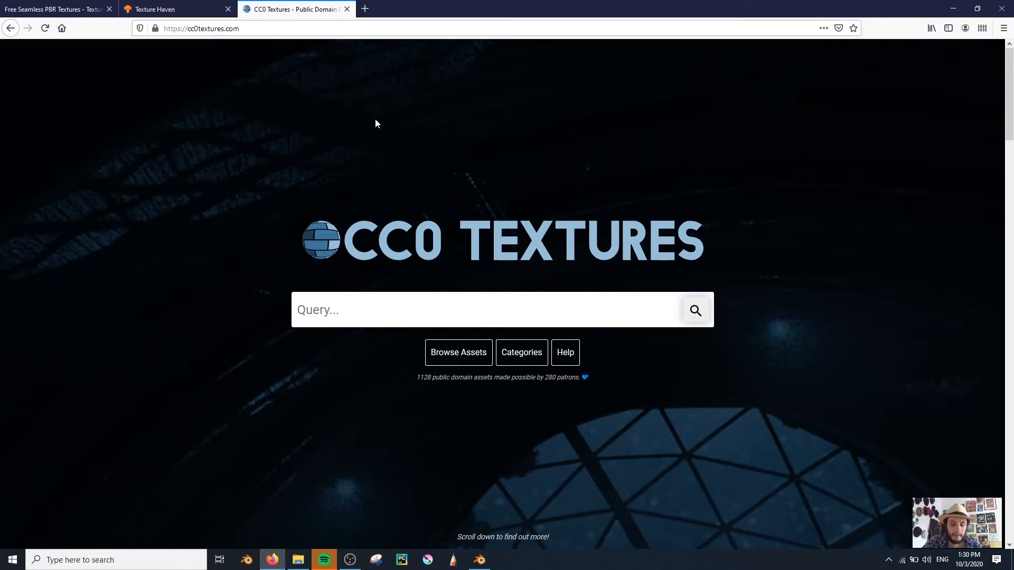
Look through the featured textures on the Texture Box home page
key("ctrl+Tab")
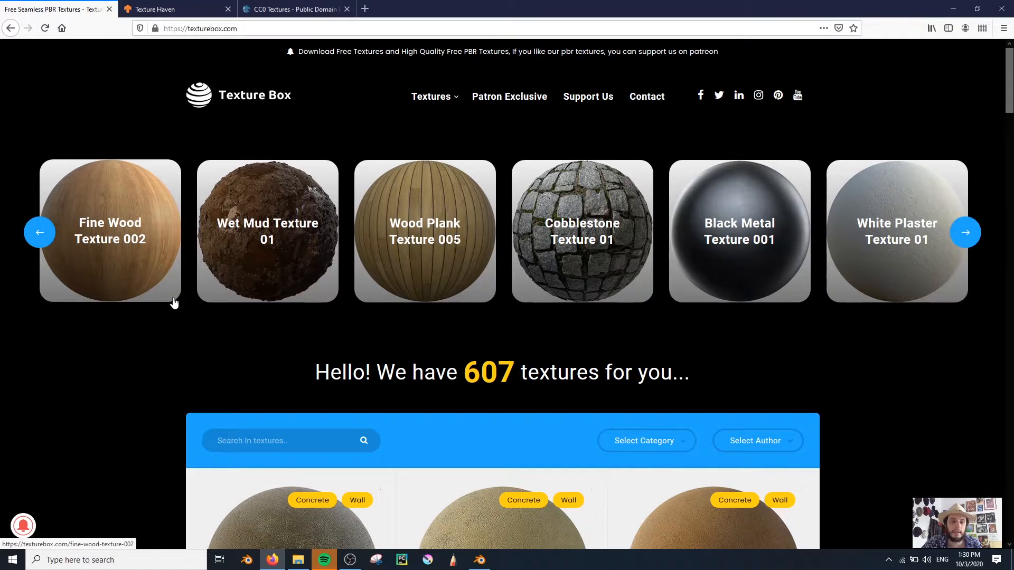
scroll(143, 305, "down", 10)
scroll(151, 315, "up", 10)
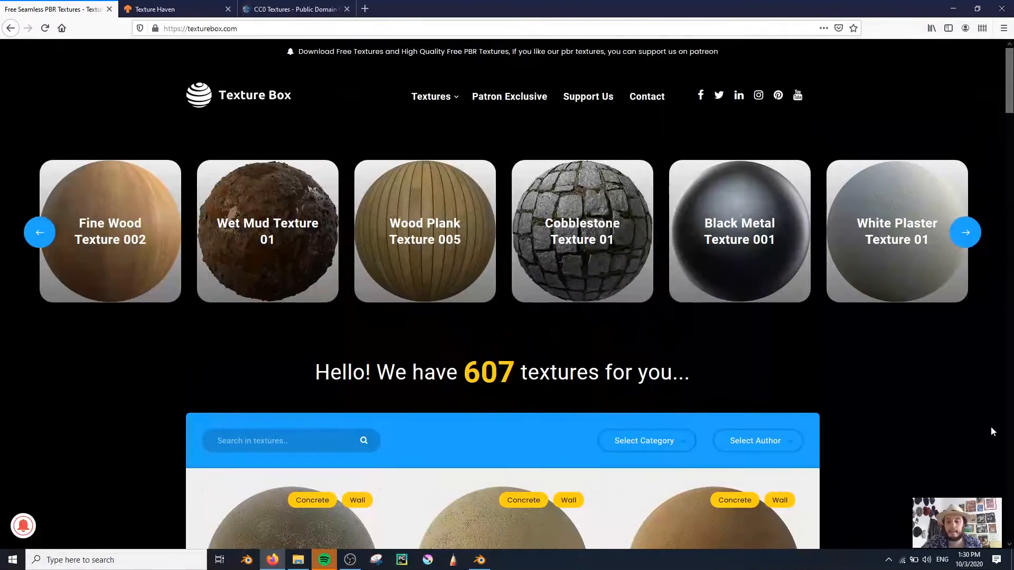
left_click(965, 235)
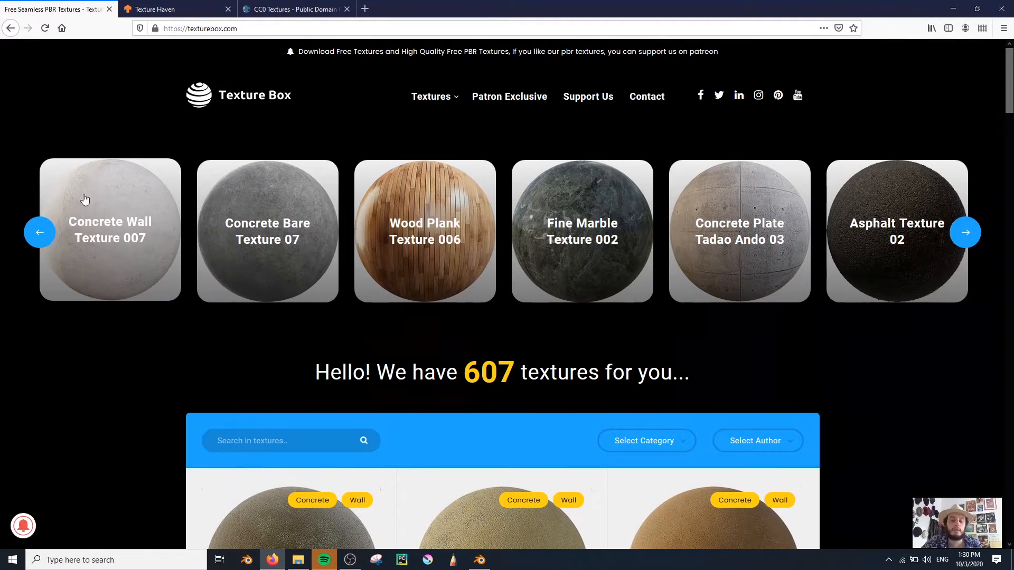
left_click(40, 235)
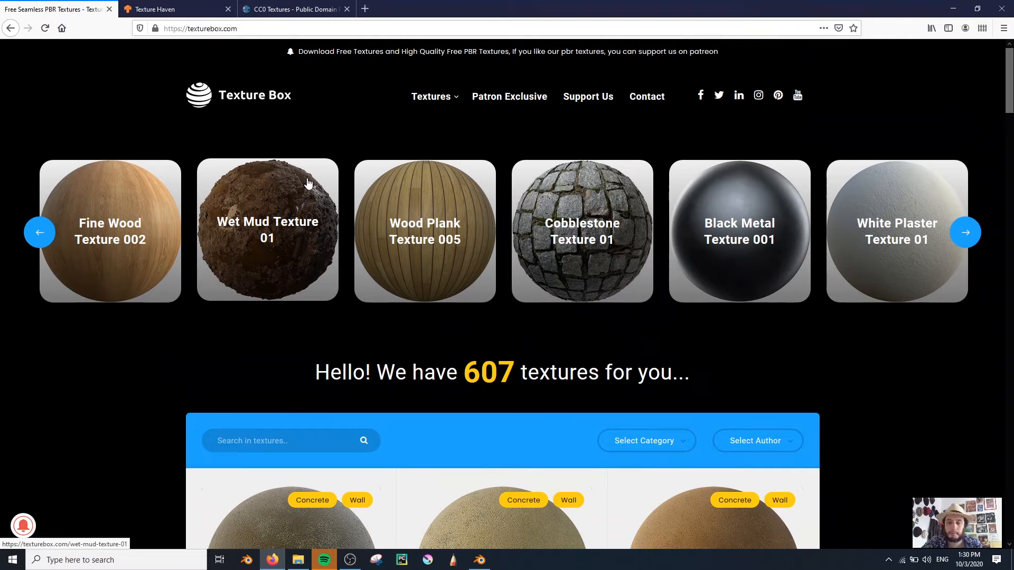
Browse the full texture catalogue on Texture Haven
key("ctrl+Tab")
scroll(374, 315, "down", 8)
scroll(405, 315, "up", 10)
scroll(616, 296, "down", 5)
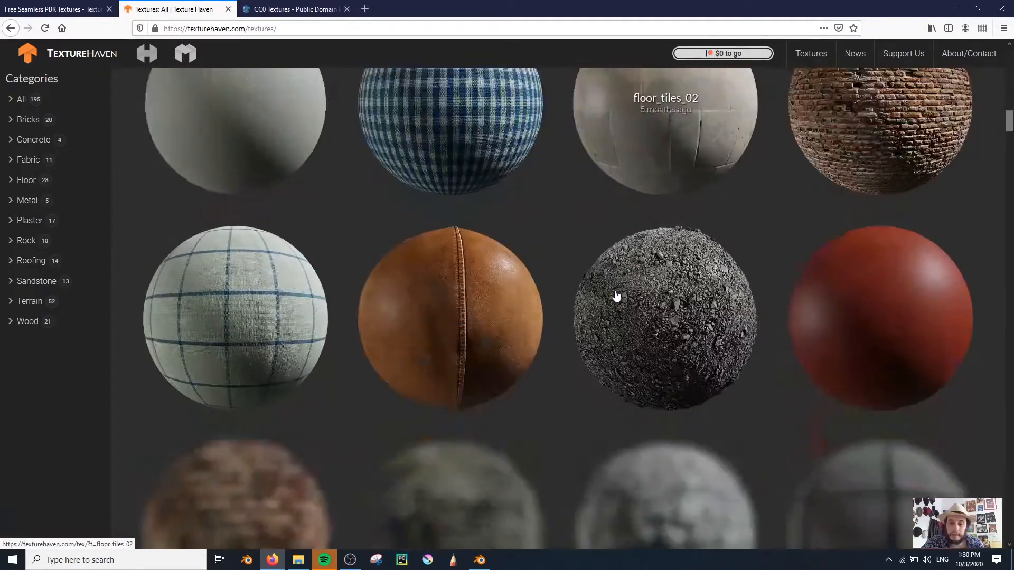
scroll(627, 287, "down", 14)
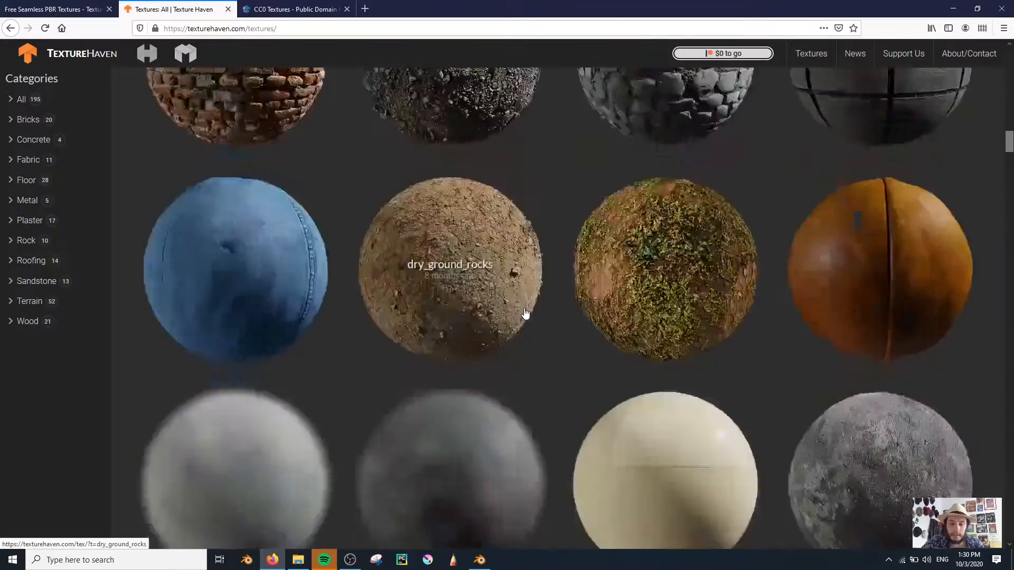
scroll(539, 312, "down", 10)
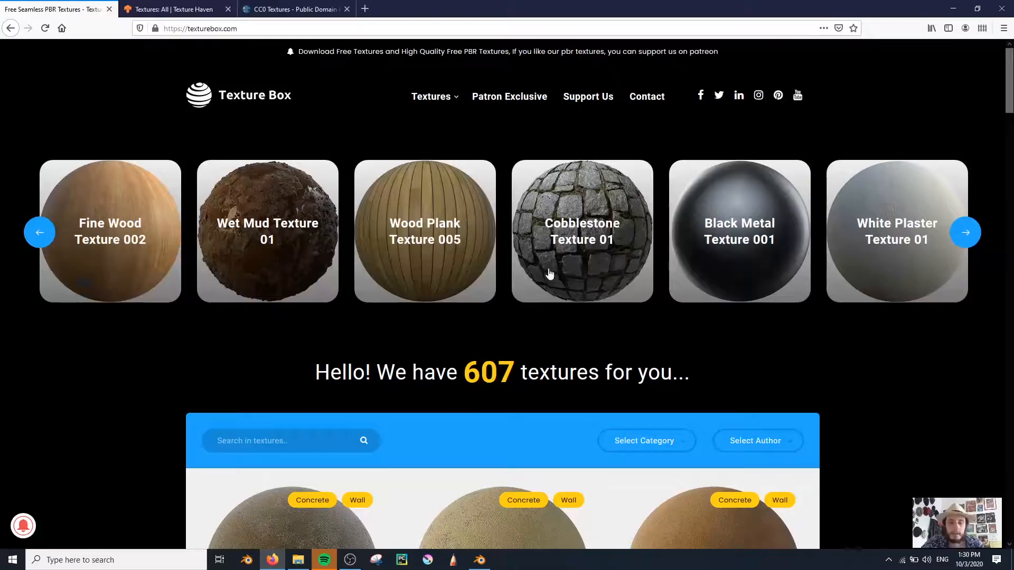
Open the Black Metal Texture 001 page on Texture Box and follow its texture download link
key("ctrl+shift+Tab")
left_click(738, 201)
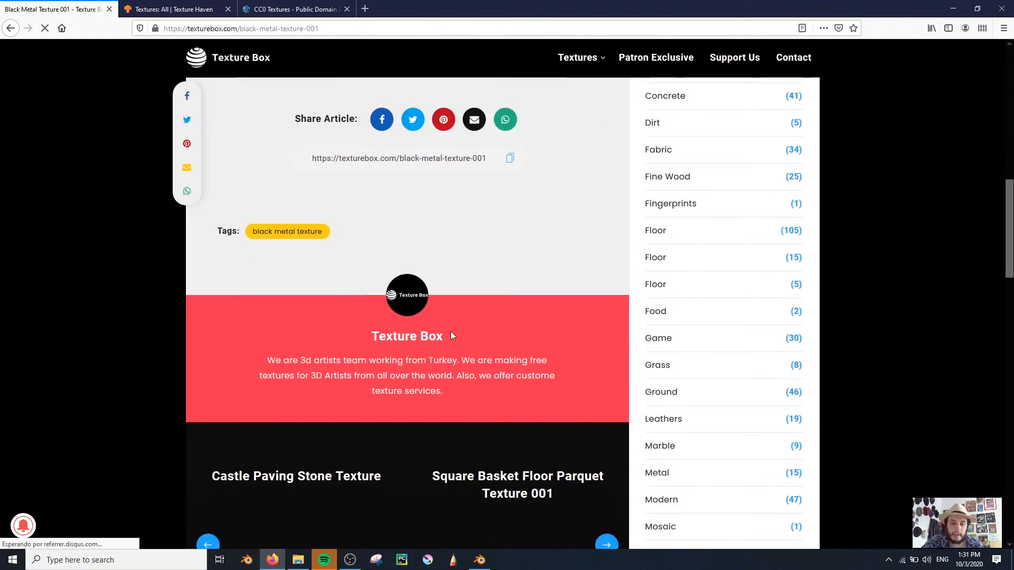
scroll(451, 331, "up", 9)
left_click(448, 540)
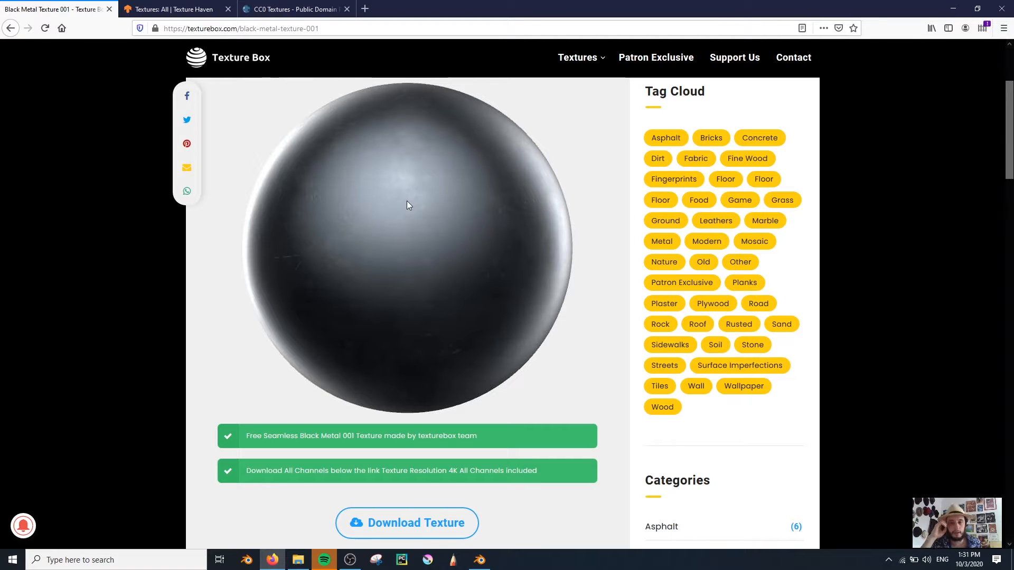
left_click(399, 531)
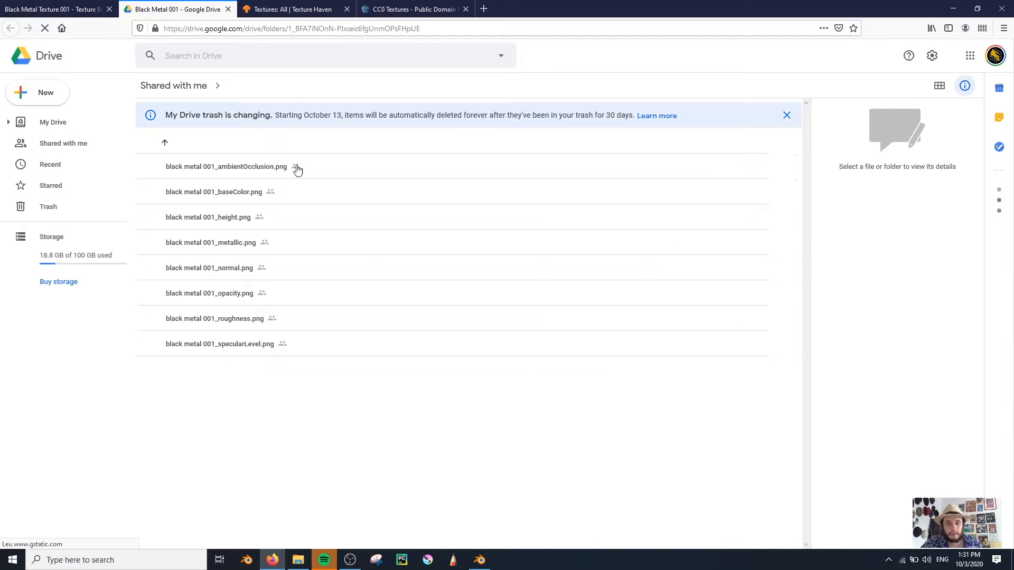
Download all the black metal 001 map files together from the shared Drive folder
left_click_drag(314, 410, 204, 138)
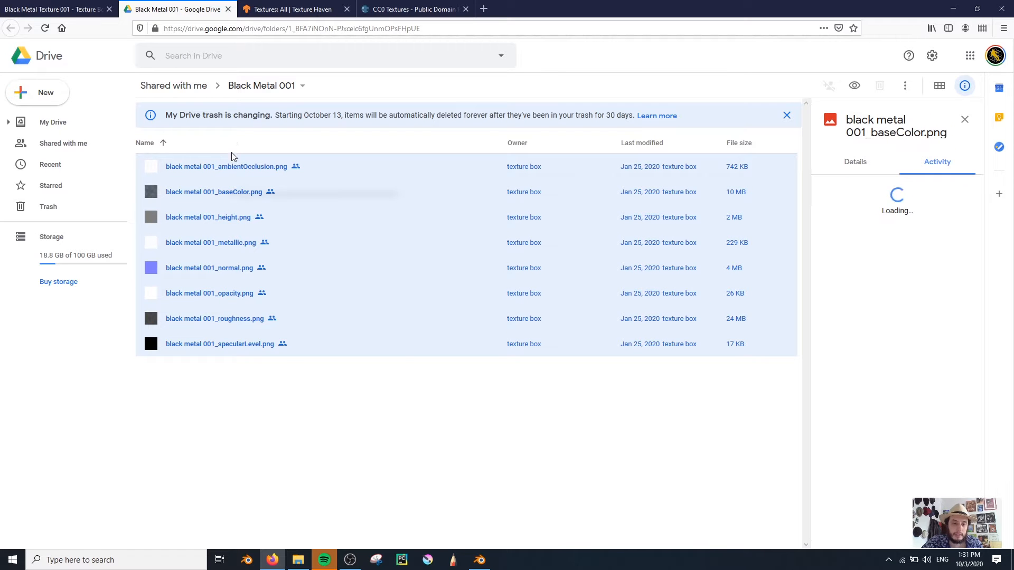
right_click(230, 198)
left_click(289, 350)
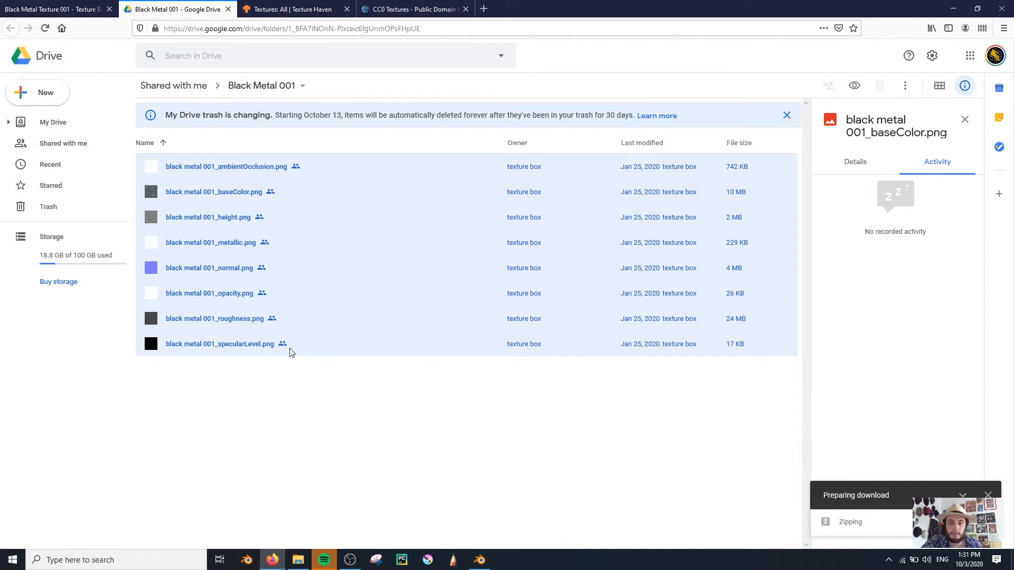
Filter Texture Haven's textures to the Metal category and open the green_metal_rust texture
left_click(291, 9)
scroll(521, 163, "down", 10)
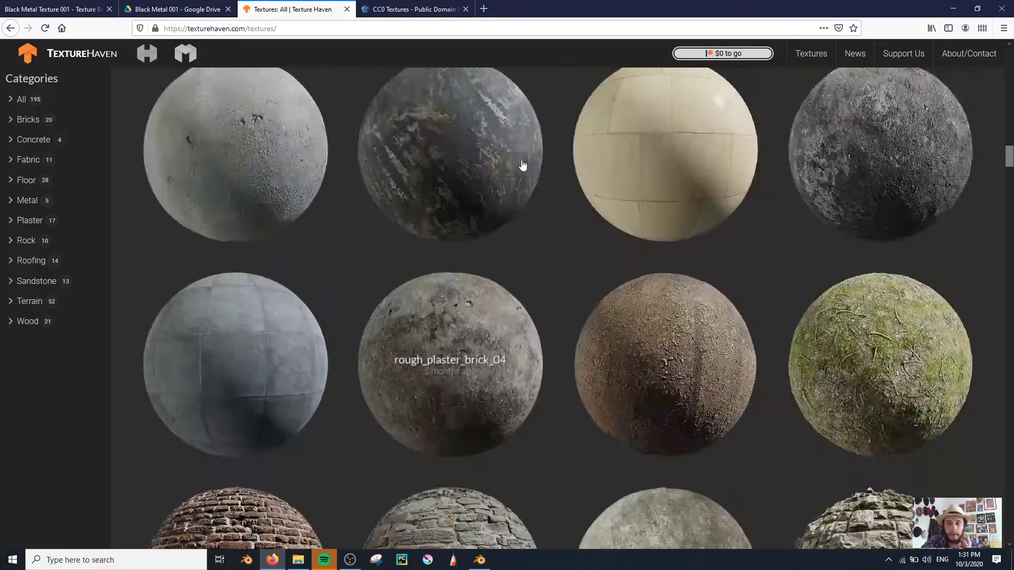
scroll(508, 192, "up", 15)
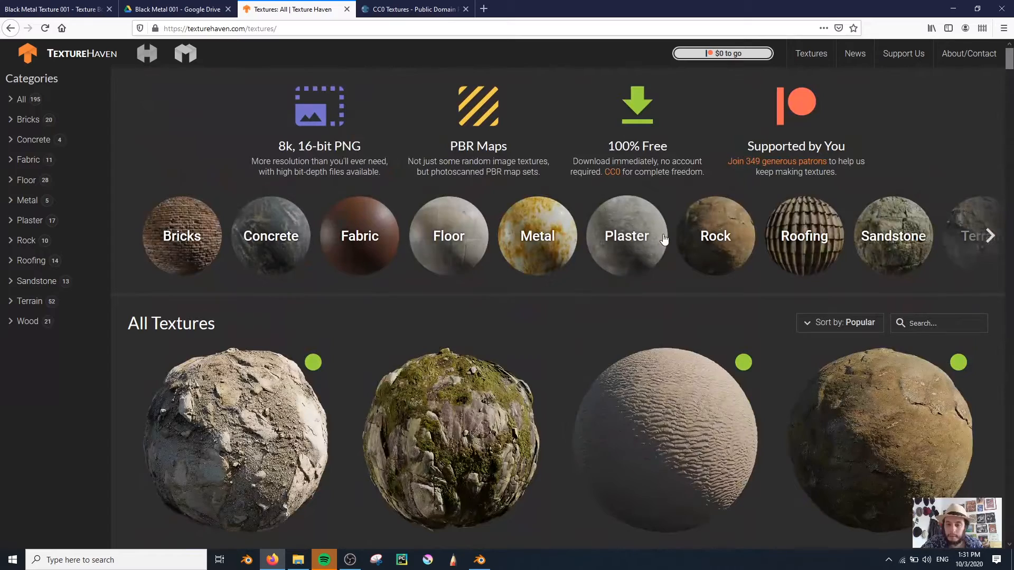
scroll(797, 249, "down", 1)
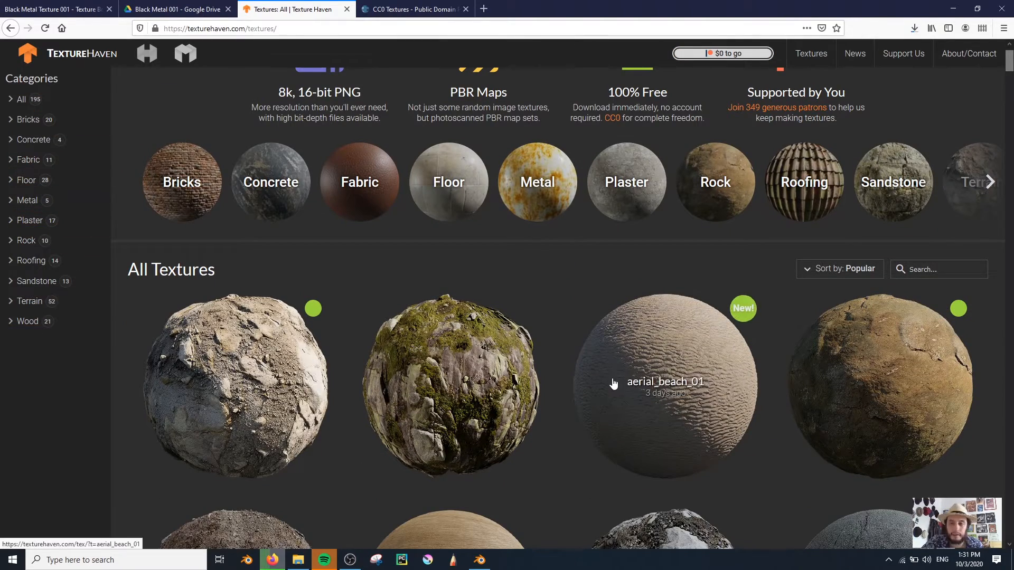
scroll(634, 390, "down", 2)
scroll(278, 267, "up", 3)
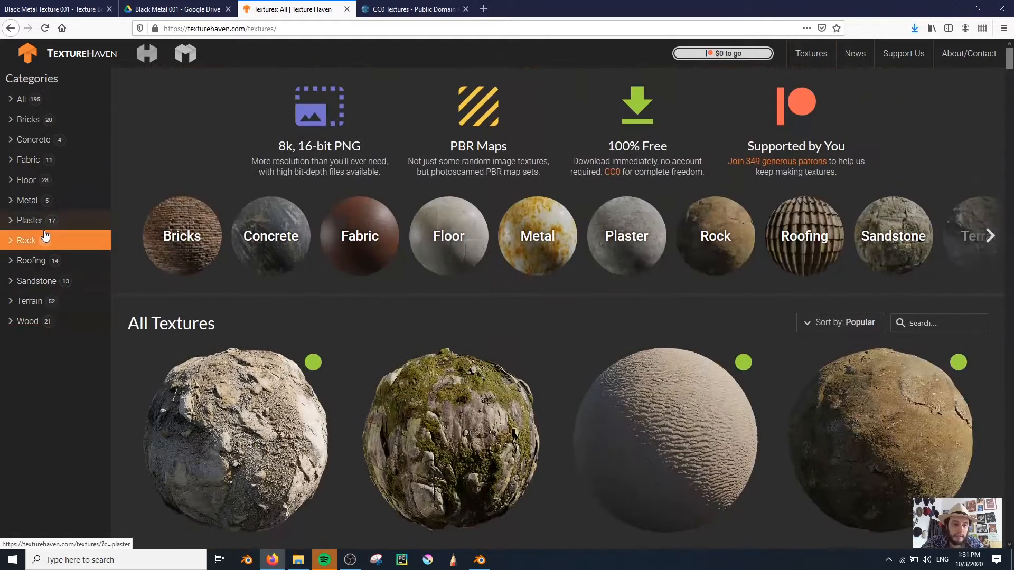
left_click(27, 204)
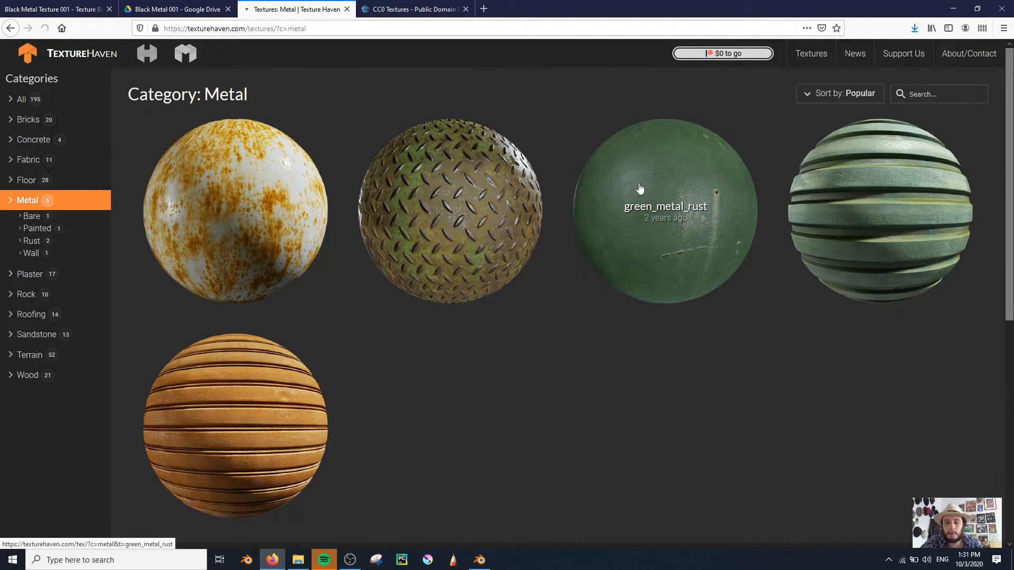
left_click(576, 221)
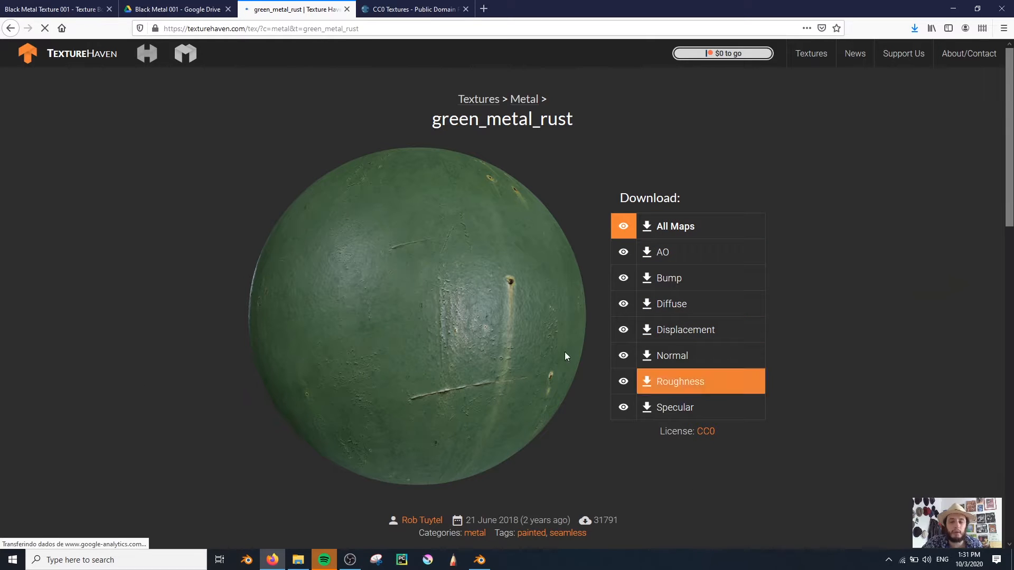
Download all maps of green_metal_rust as 4k PNG
scroll(447, 315, "down", 6)
scroll(448, 315, "up", 6)
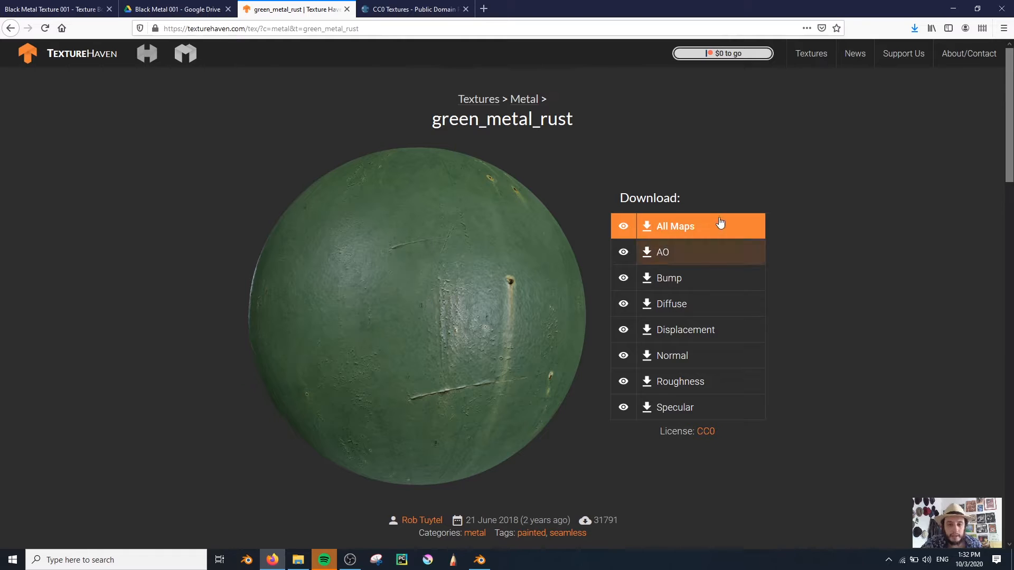
mouse_move(696, 233)
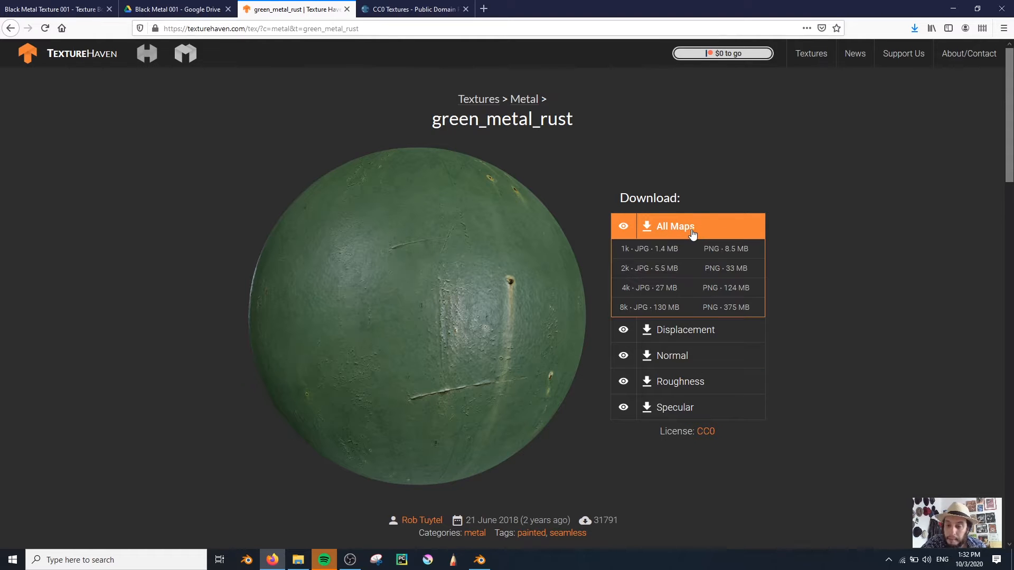
left_click(729, 288)
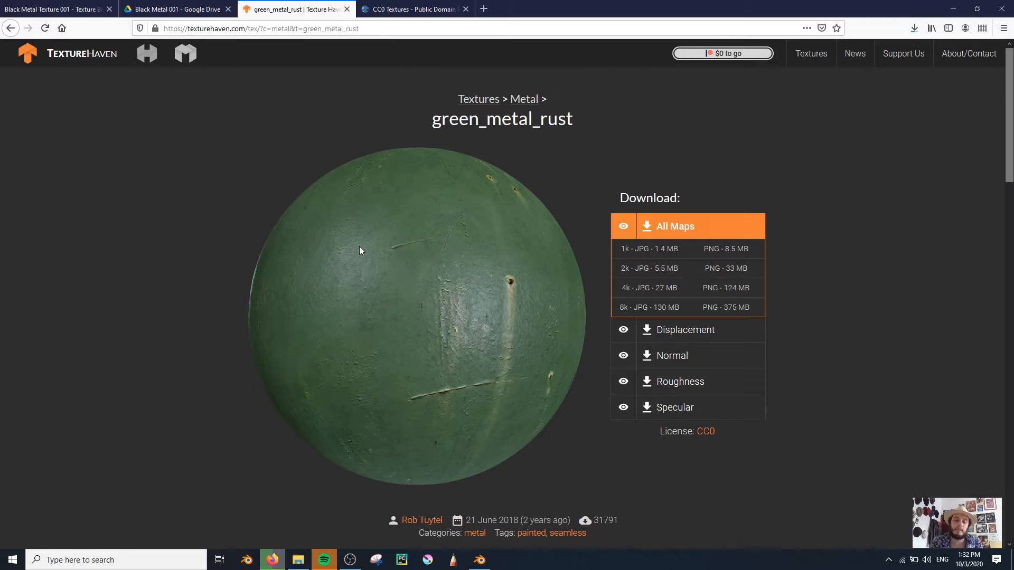
Search CC0 Textures for "plastic" and open the Plastic 010 texture
key("ctrl+Tab")
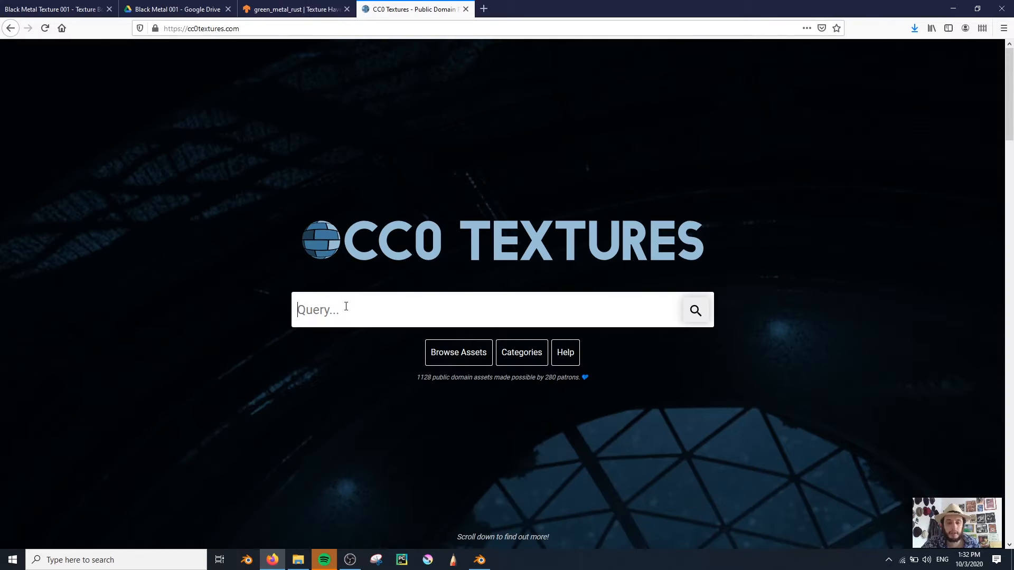
type("plasti")
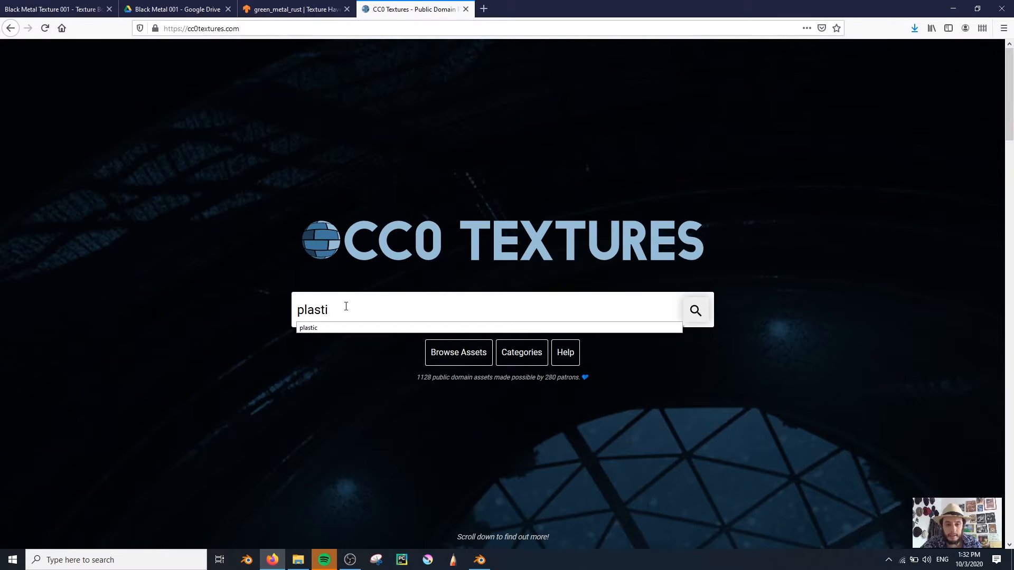
type("c")
key("Return")
scroll(448, 208, "down", 4)
scroll(177, 302, "up", 4)
left_click(177, 302)
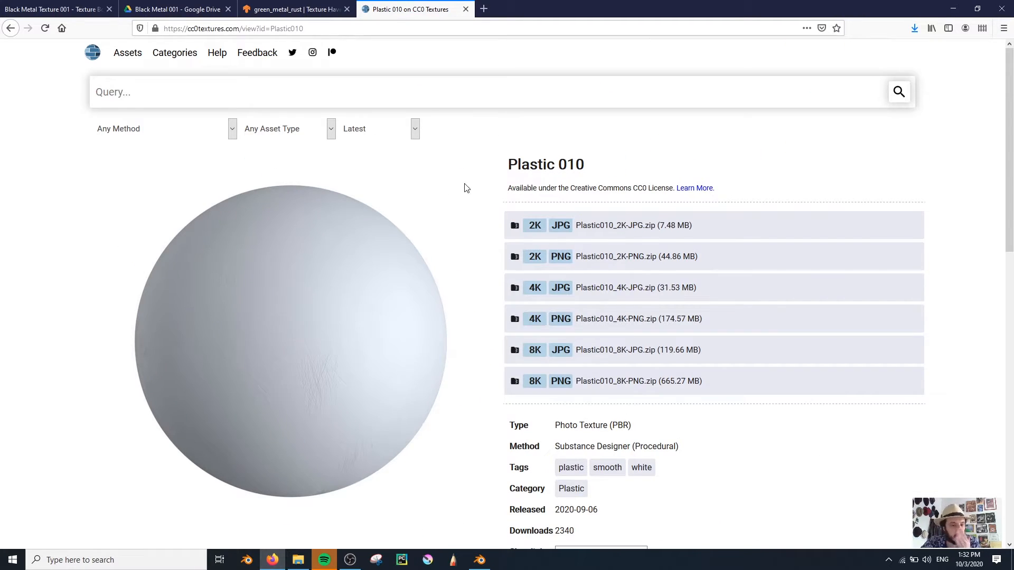
Download the 4K PNG version of Plastic 010, Plastic010_4K-PNG.zip
scroll(444, 200, "down", 5)
scroll(436, 193, "up", 4)
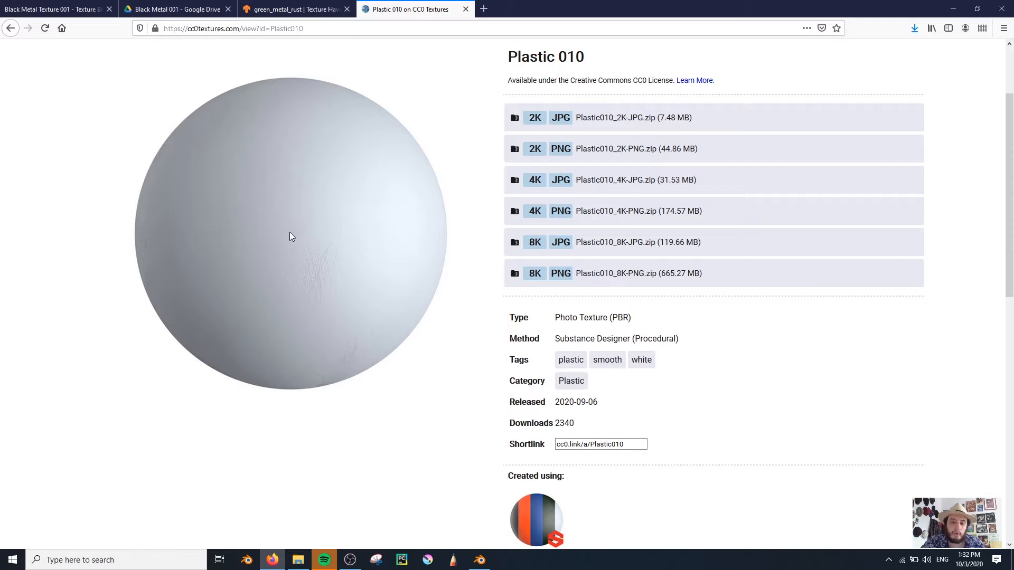
scroll(687, 296, "up", 2)
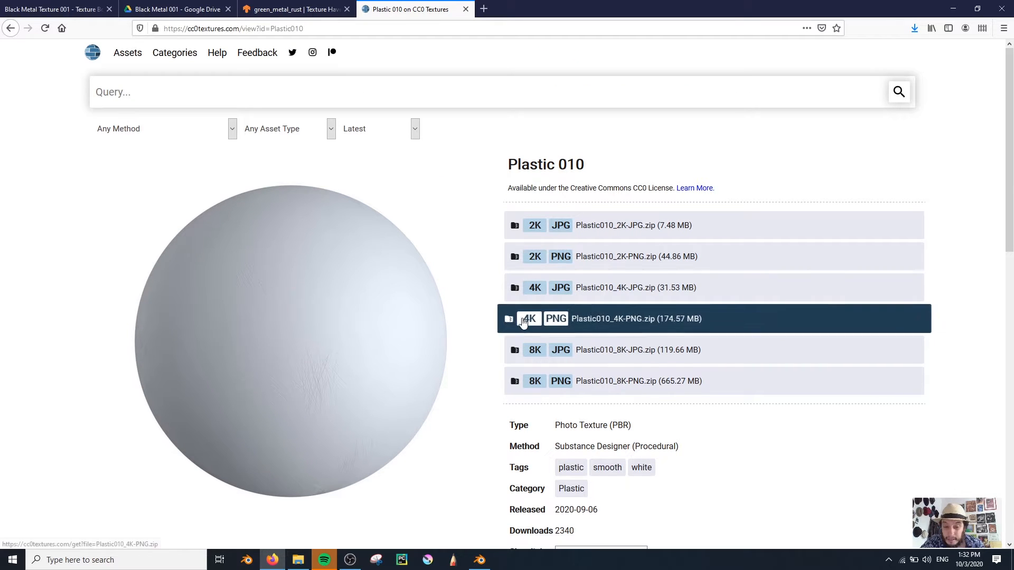
left_click(634, 319)
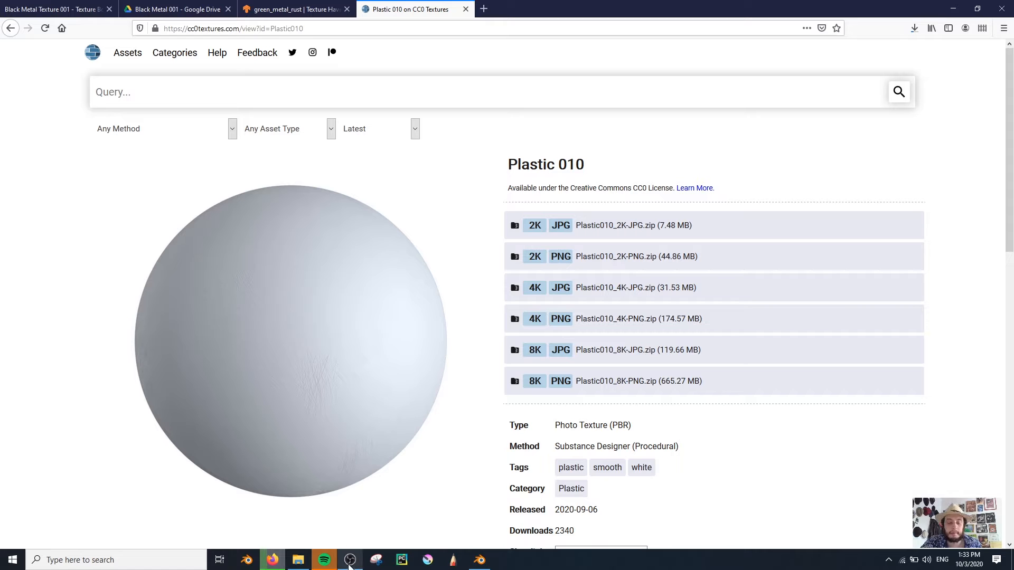
Switch to Blender, deselect the sphere and change to the Shading workspace
left_click(480, 560)
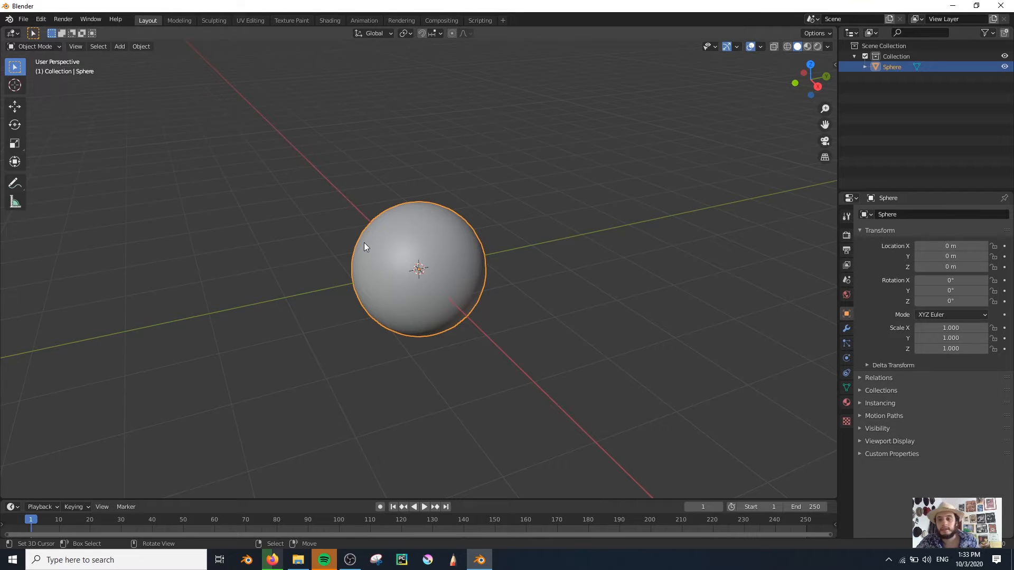
scroll(391, 285, "up", 1)
mouse_move(530, 289)
middle_mouse_down()
mouse_move(414, 335)
mouse_move(385, 373)
mouse_move(396, 340)
mouse_move(382, 334)
mouse_move(395, 299)
mouse_move(385, 298)
middle_mouse_up()
key("alt+a")
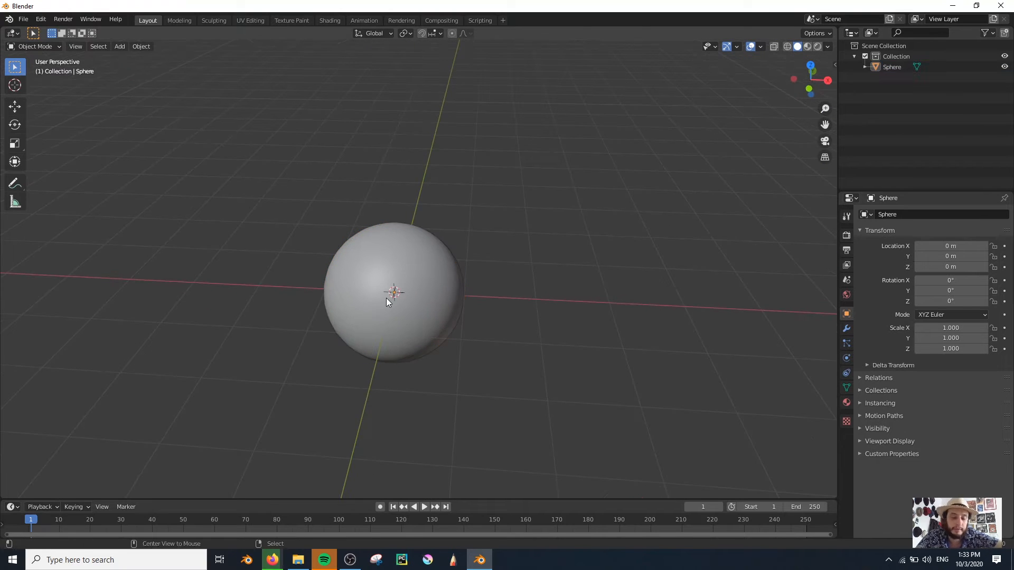
middle_click_drag(523, 362, 501, 335, "shift")
left_click(328, 20)
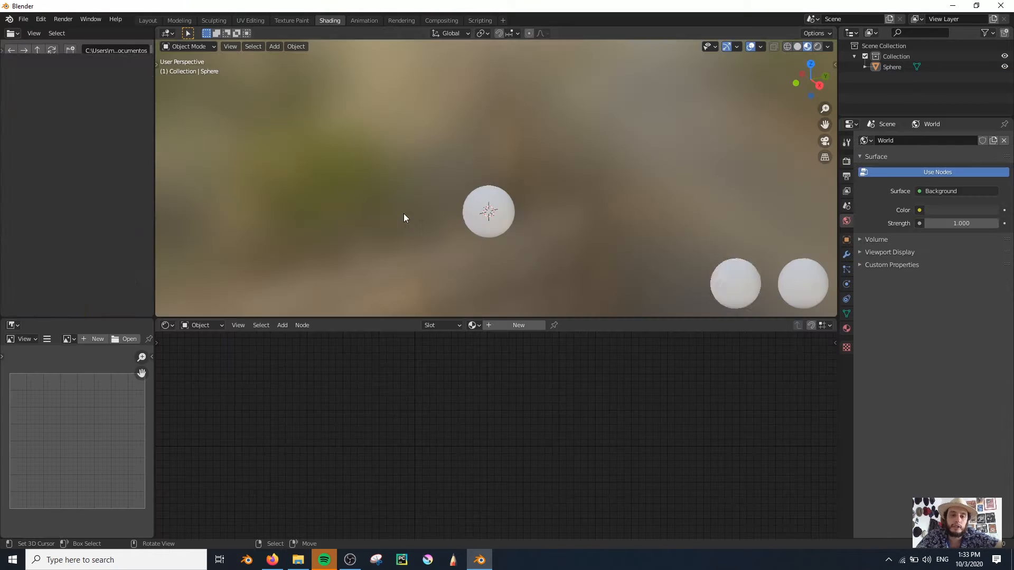
middle_click_drag(463, 250, 521, 328)
middle_click_drag(477, 243, 479, 254, "shift")
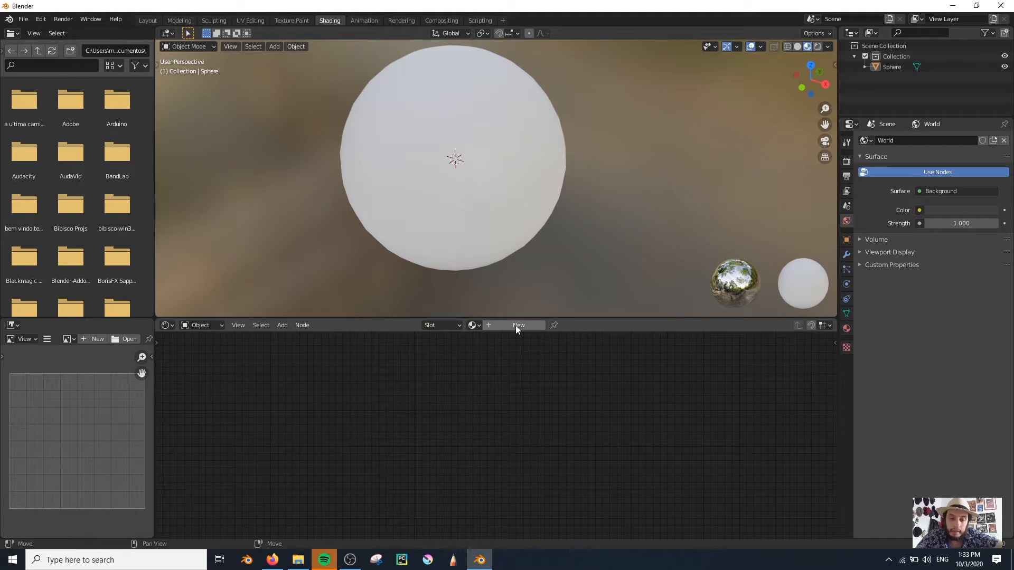
Create a new node-based material for the sphere in the shader editor
left_click(515, 325)
key("ctrl+z")
left_click(512, 326)
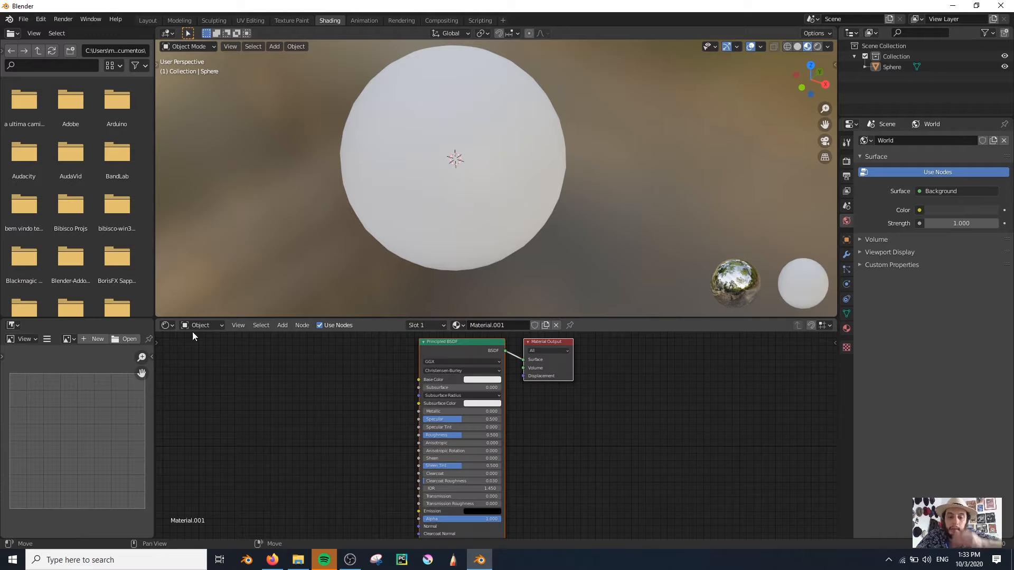
middle_click_drag(442, 166, 448, 214)
scroll(462, 414, "up", 2)
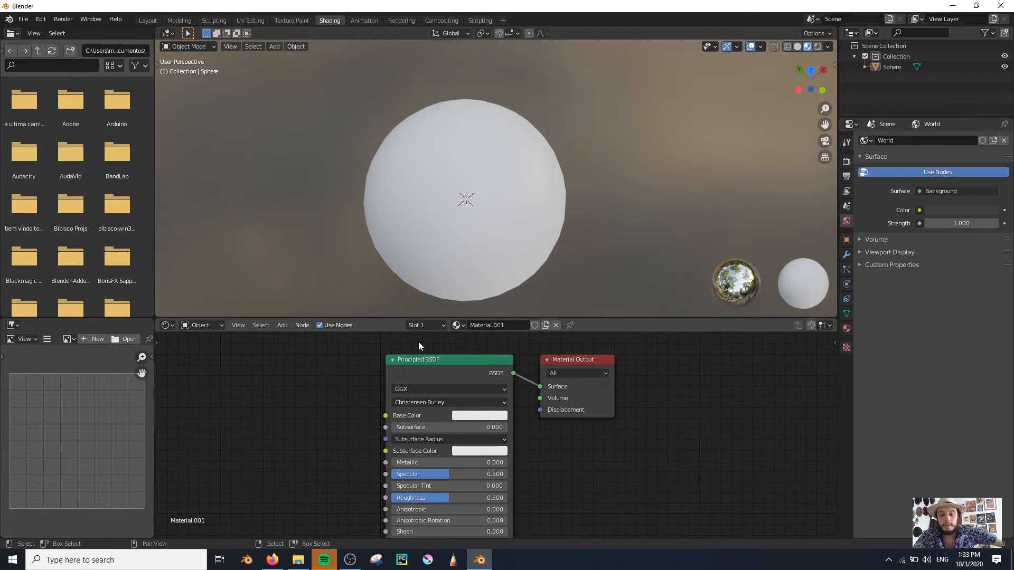
middle_click_drag(461, 175, 474, 144, "shift")
scroll(475, 143, "up", 1)
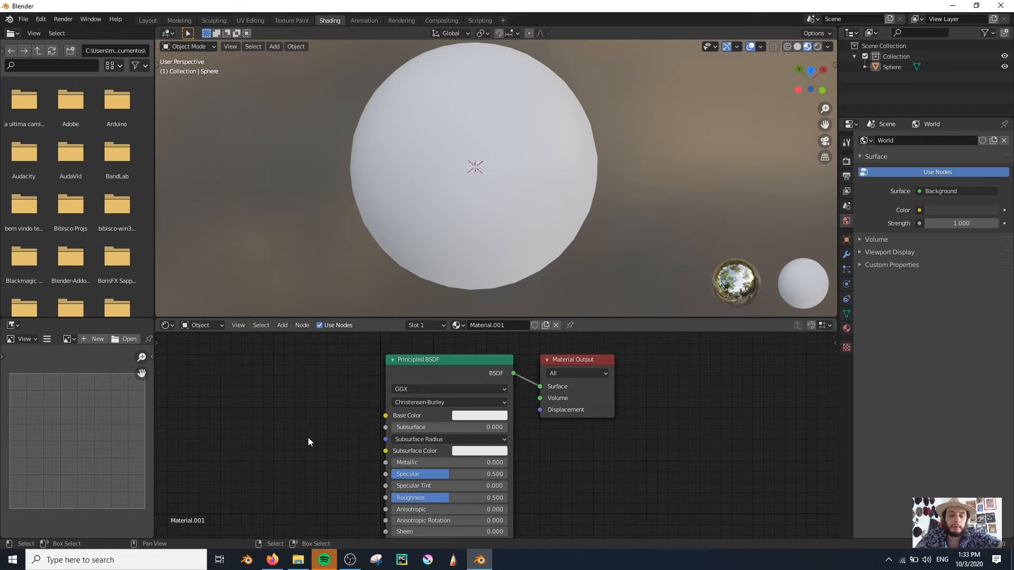
scroll(366, 383, "up", 1)
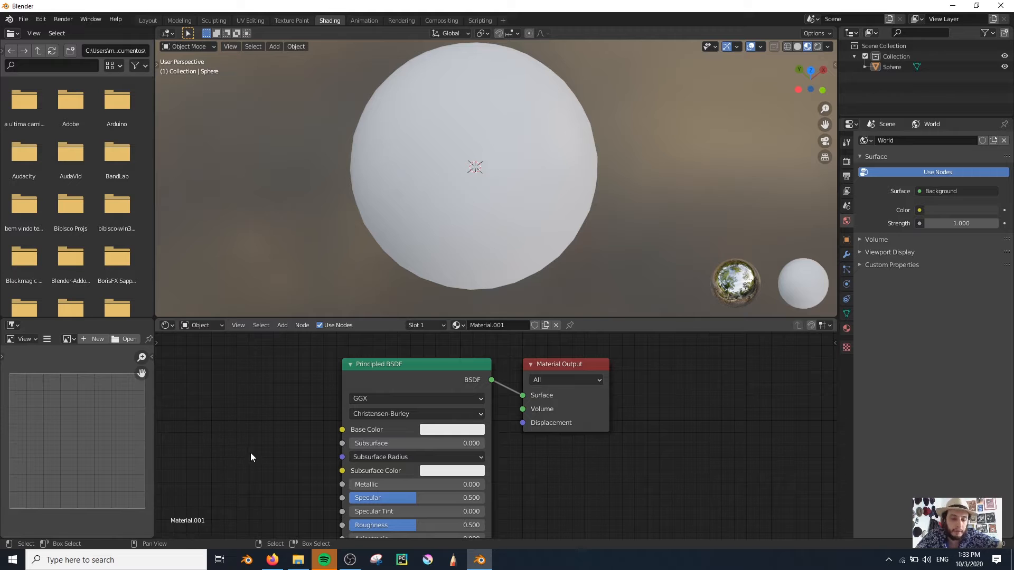
Try several HDRI environments as the viewport's material preview lighting, including the dark studio and city scenes, and compare them on the sphere
scroll(512, 218, "down", 1)
middle_click_drag(610, 450, 638, 420)
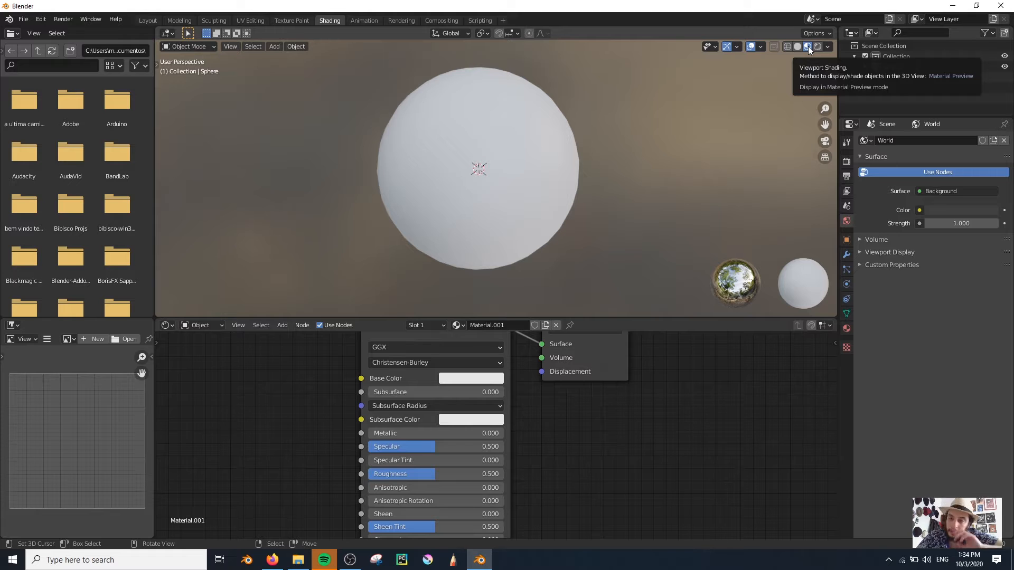
left_click(827, 46)
left_click(819, 137)
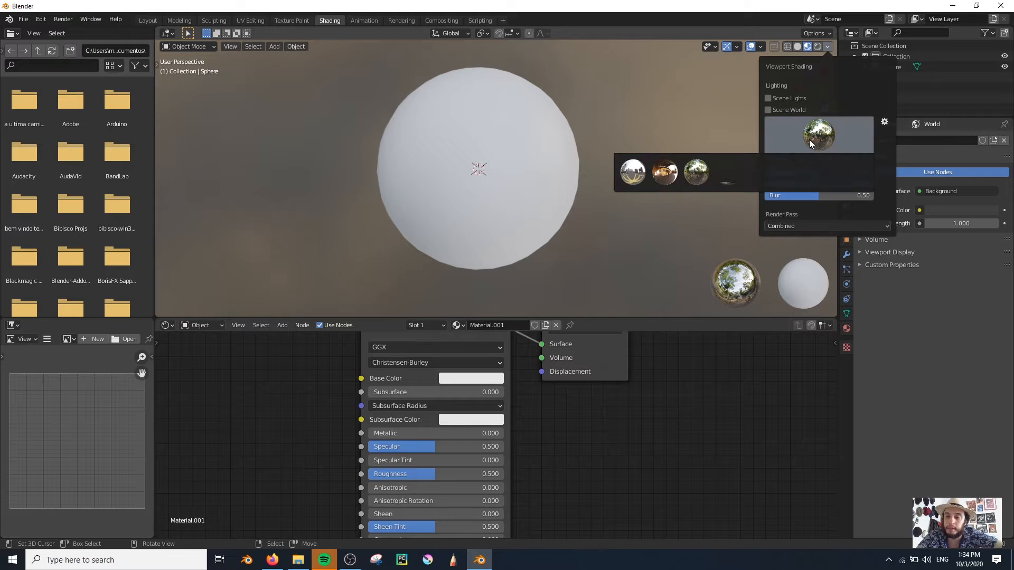
left_click(798, 176)
left_click(800, 146)
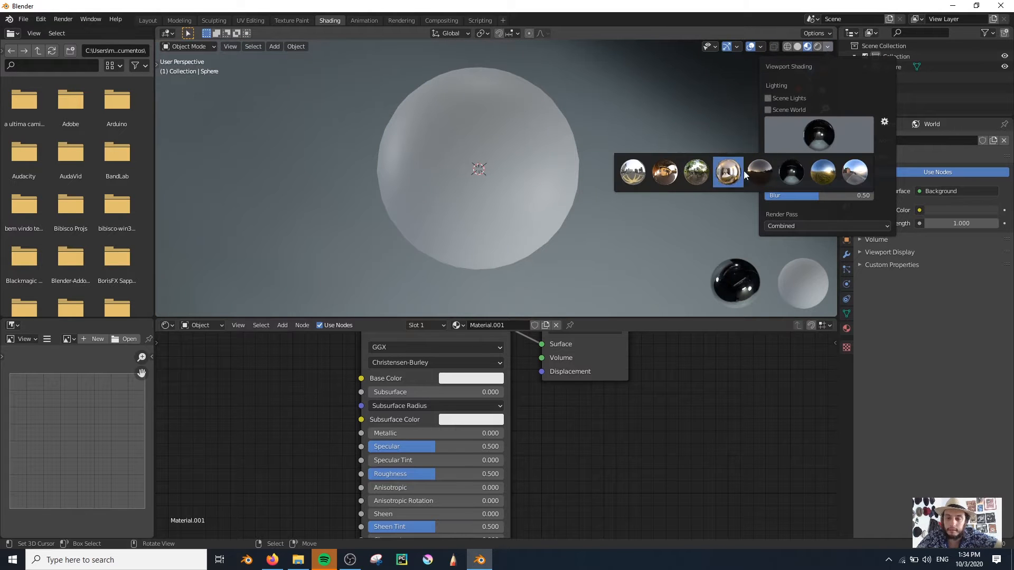
left_click(760, 172)
left_click(816, 135)
left_click(635, 173)
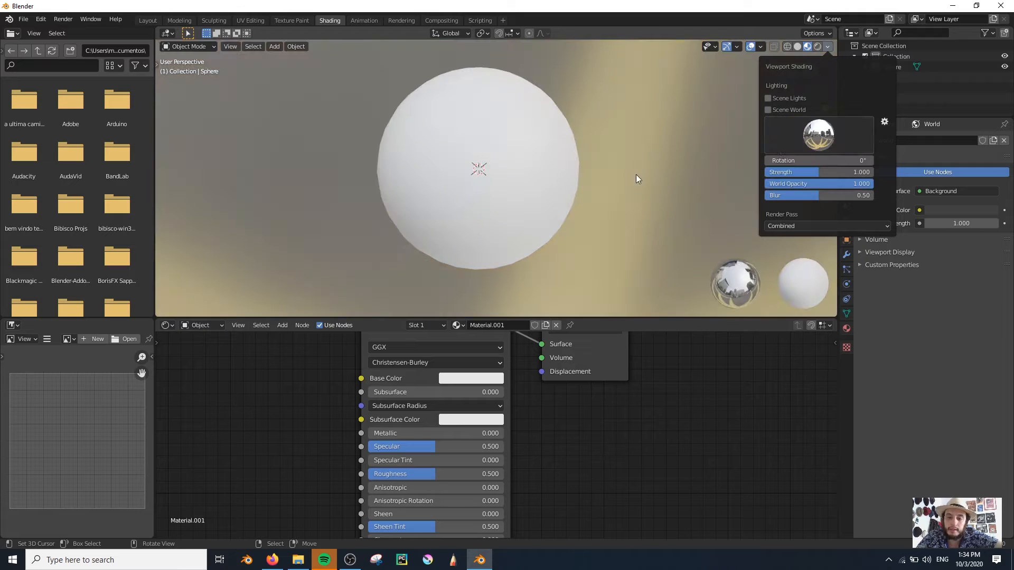
left_click(820, 124)
left_click(859, 176)
scroll(462, 130, "down", 4)
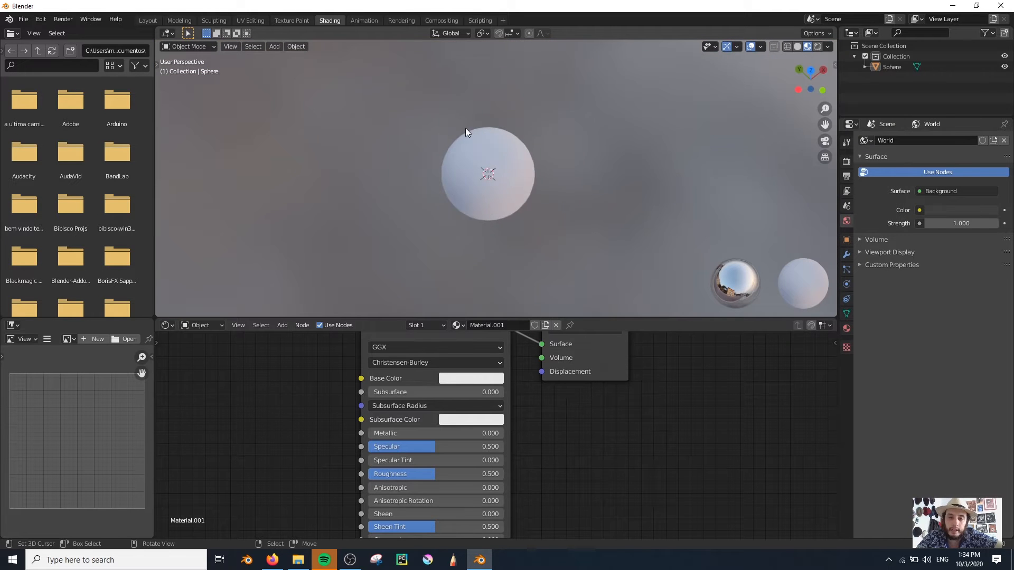
scroll(465, 128, "up", 5)
Switch the material preview lighting back to the city HDRI and view the sphere from another angle
left_click(827, 47)
left_click(821, 125)
left_click(641, 176)
scroll(449, 188, "down", 2)
middle_click_drag(478, 178, 480, 210)
scroll(498, 150, "up", 3)
scroll(499, 150, "down", 2)
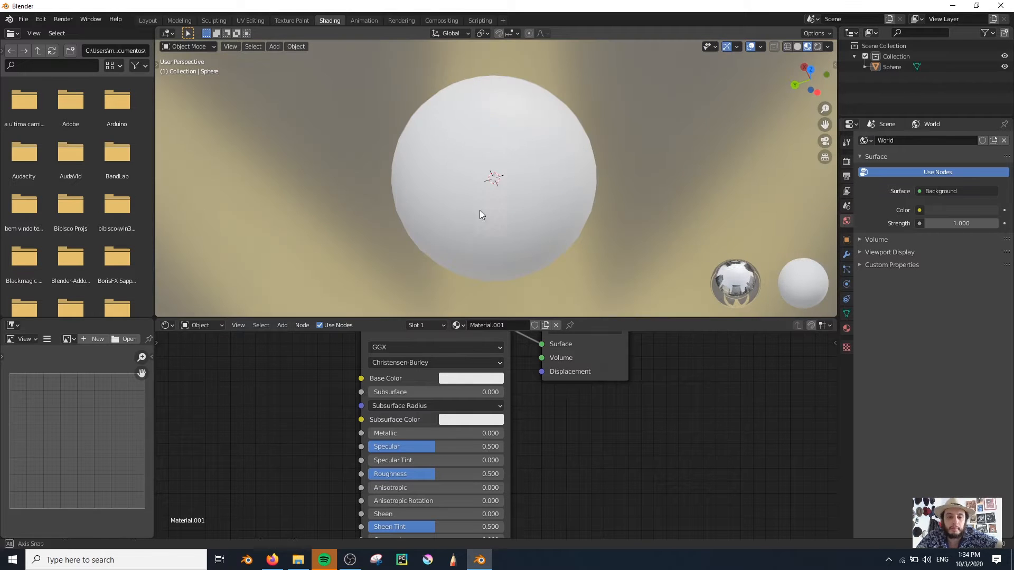
middle_click_drag(436, 424, 431, 430)
Try the interior room HDRI and the warm, brown second HDRI as preview lighting for the sphere
left_click(827, 46)
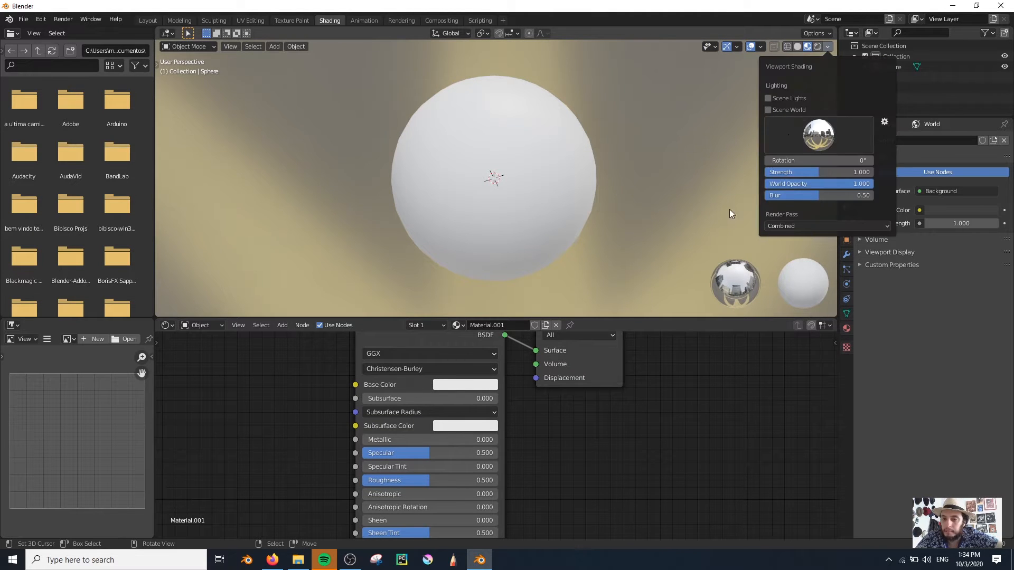
left_click(827, 48)
left_click(818, 135)
left_click(729, 175)
mouse_move(412, 160)
middle_mouse_down()
mouse_move(495, 125)
mouse_move(436, 157)
middle_mouse_up()
scroll(436, 157, "up", 2)
scroll(810, 37, "down", 2)
left_click(830, 47)
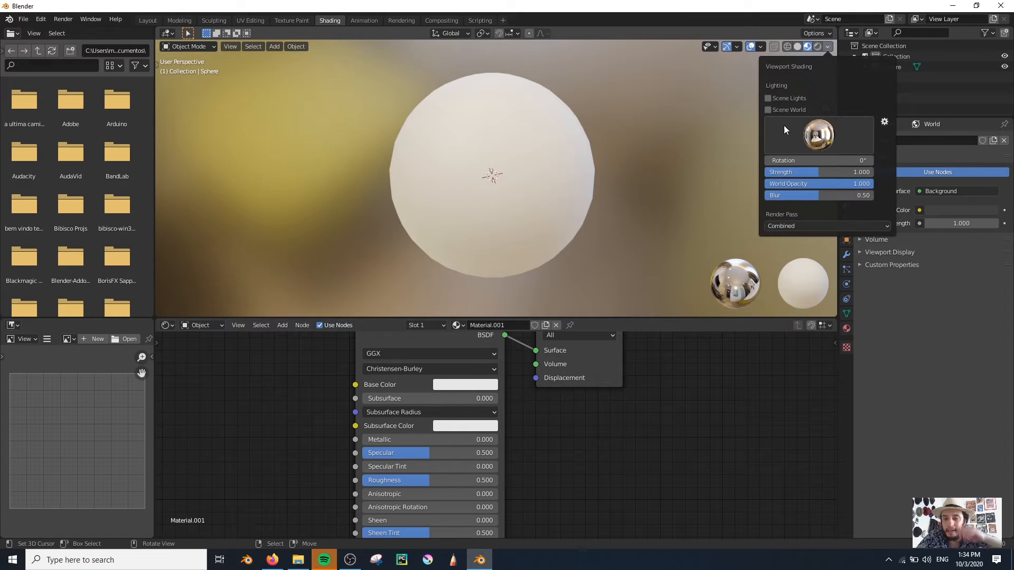
left_click(819, 135)
left_click(665, 171)
left_click(828, 47)
Set the material preview lighting to the city HDRI, the first environment in the list
left_click(828, 46)
left_click(818, 136)
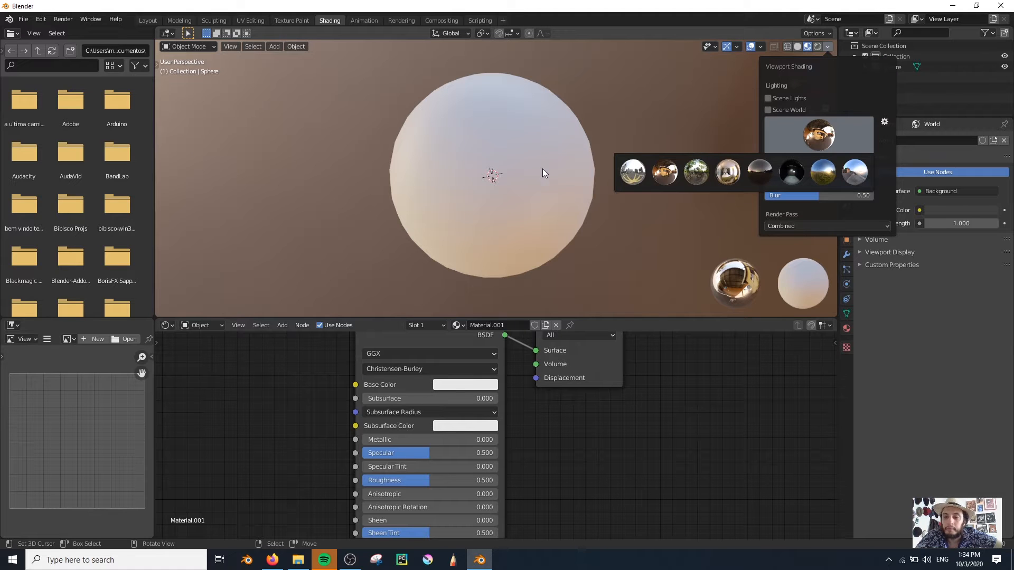
left_click(630, 170)
scroll(409, 223, "down", 2)
middle_click_drag(409, 224, 495, 214)
scroll(495, 214, "up", 2)
Move the Material Output node farther away from the Principled BSDF node to make room between them
middle_click_drag(543, 432, 541, 456)
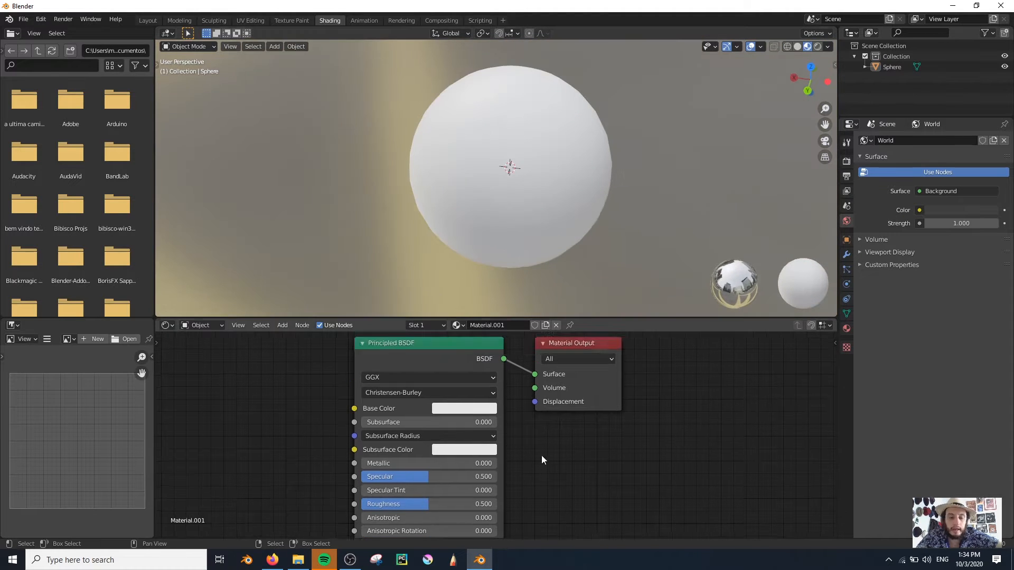
scroll(497, 438, "up", 1)
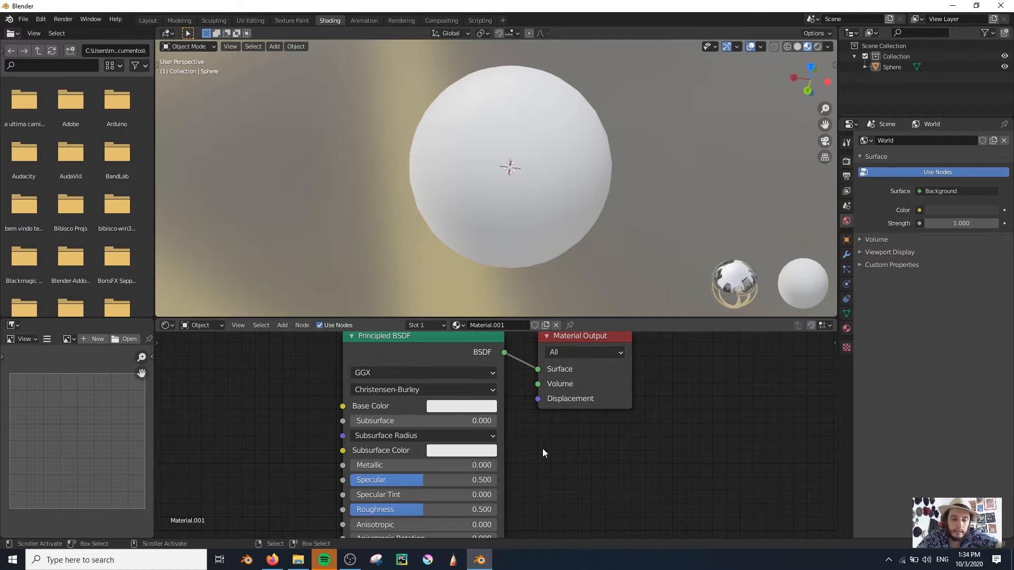
left_click(394, 390)
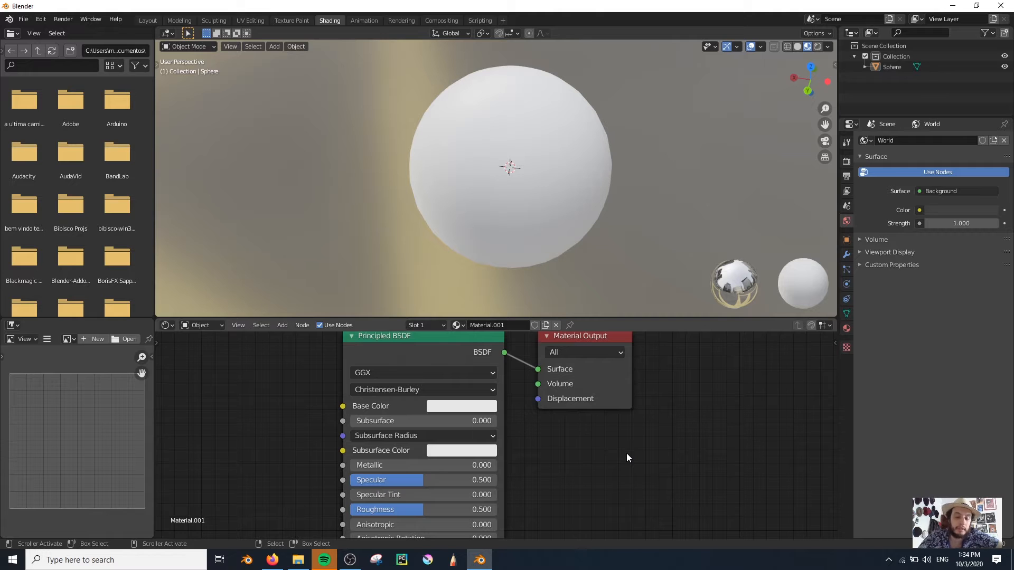
scroll(626, 453, "down", 5)
middle_click_drag(569, 496, 585, 377)
scroll(557, 415, "up", 5)
middle_click_drag(550, 444, 578, 458)
scroll(593, 441, "down", 5)
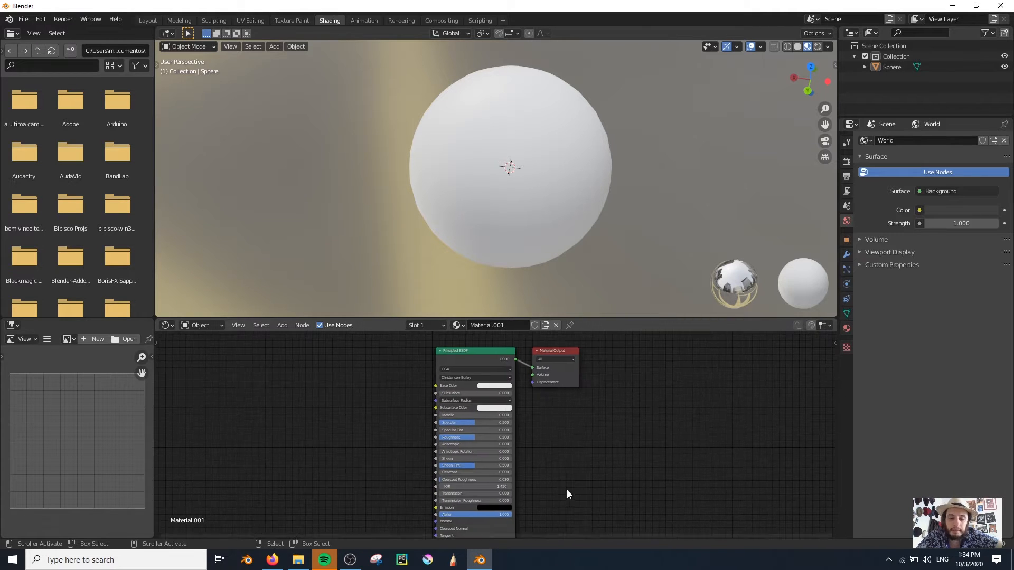
left_click_drag(575, 381, 674, 370)
scroll(414, 380, "up", 5)
middle_click_drag(450, 334, 446, 389)
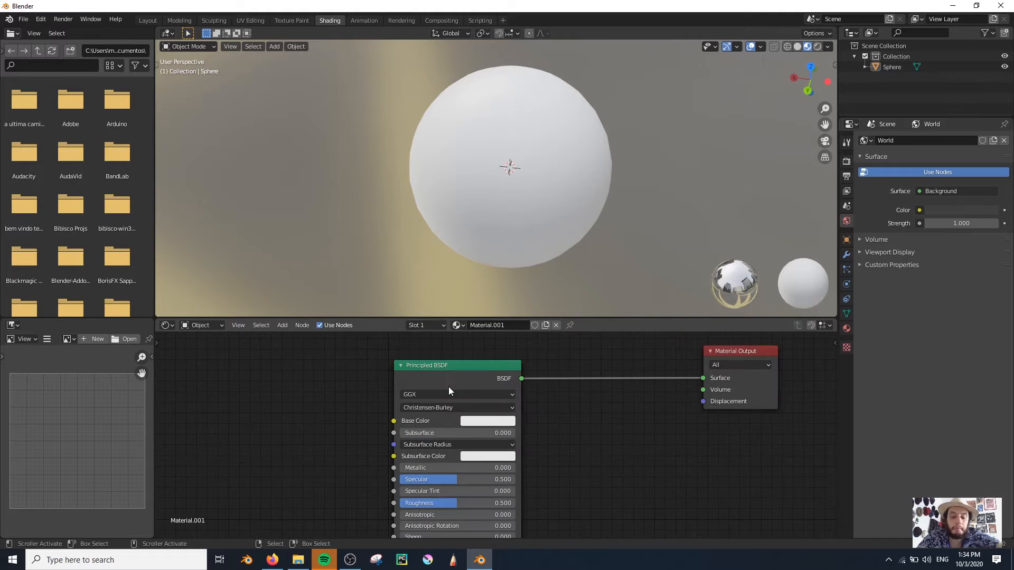
Change the Base Color of the sphere's Principled BSDF to a dark green and inspect the shaded sphere
scroll(464, 381, "up", 6)
left_click(483, 417)
left_click(479, 419)
left_click(477, 414)
left_click(478, 413)
left_click_drag(523, 225, 486, 194)
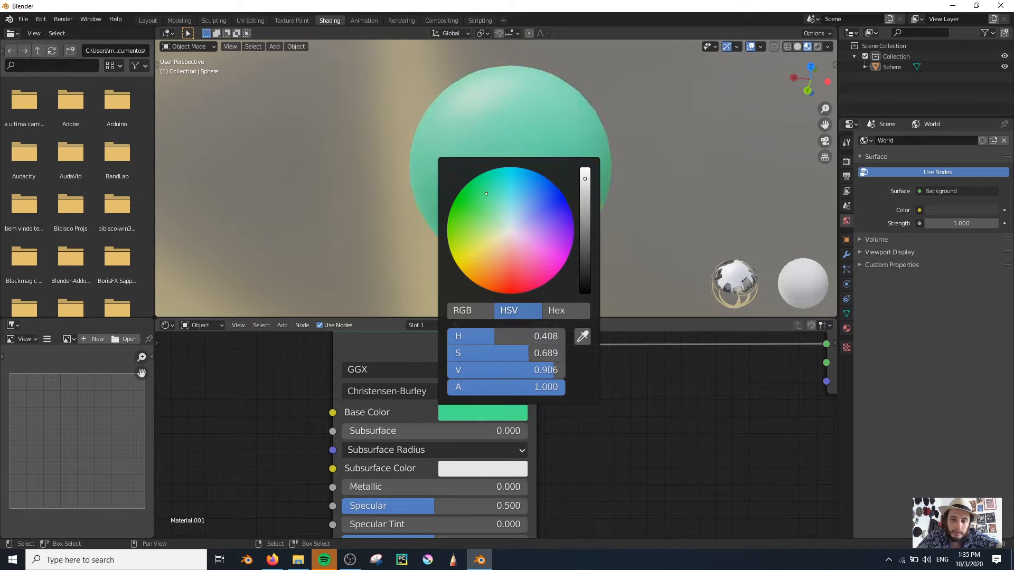
left_click_drag(533, 356, 477, 352)
middle_click_drag(544, 189, 487, 257)
scroll(501, 189, "up", 2)
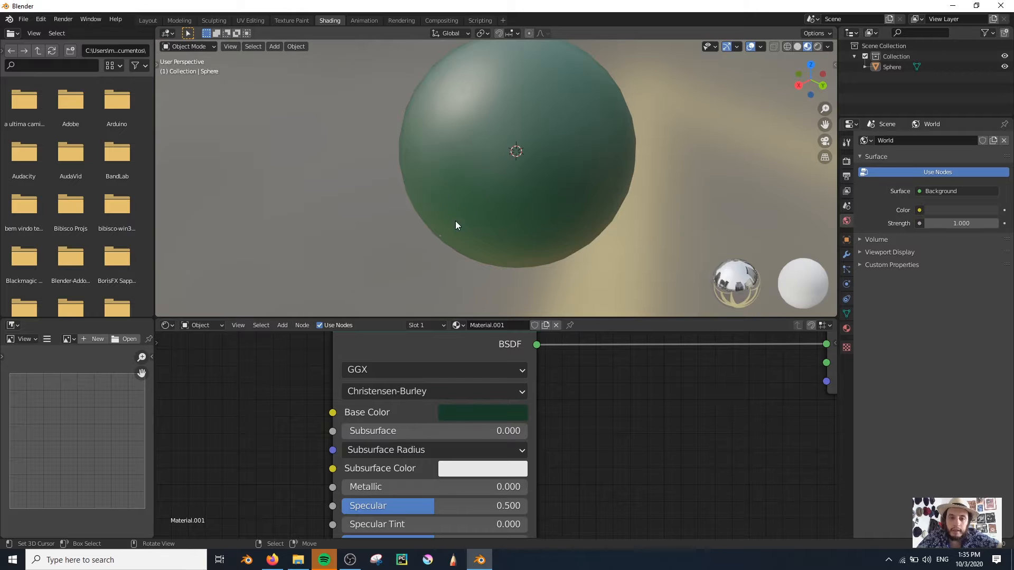
scroll(438, 184, "up", 1)
middle_click_drag(431, 170, 426, 212)
middle_click_drag(591, 478, 604, 428)
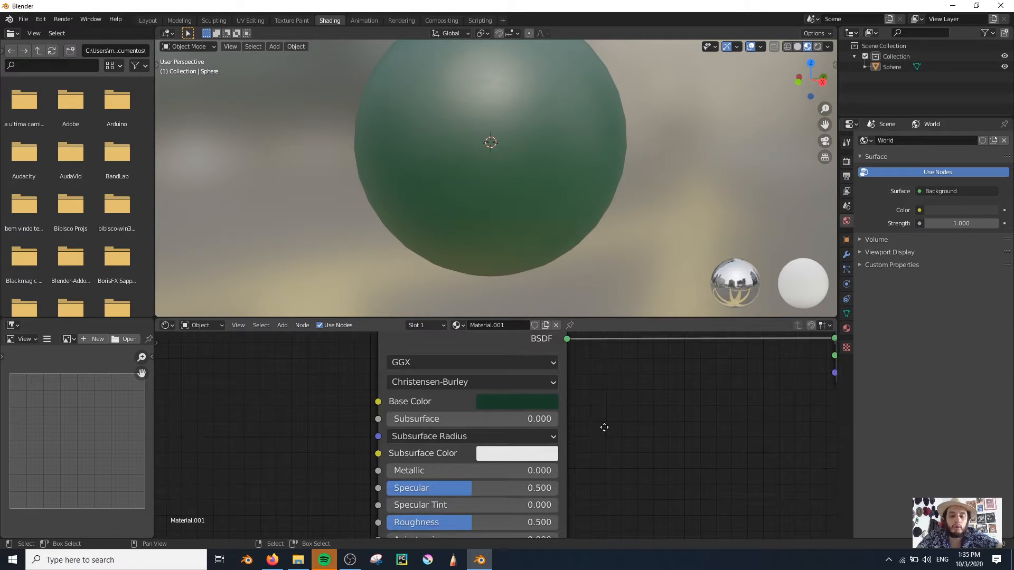
scroll(518, 472, "up", 2)
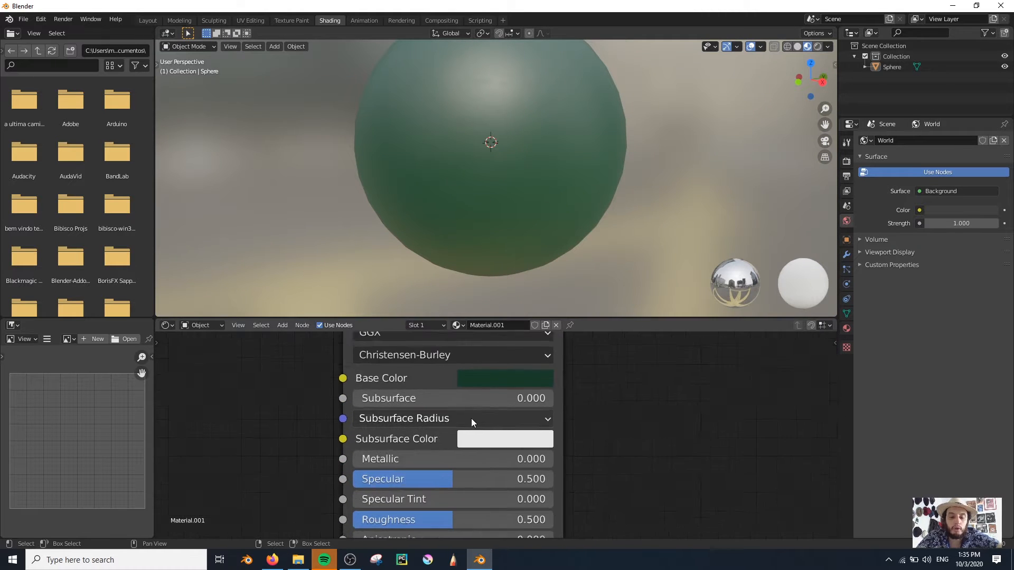
scroll(472, 422, "up", 1)
Move the green sphere aside so the area around the 3D cursor is free, and deselect it
scroll(543, 173, "down", 3)
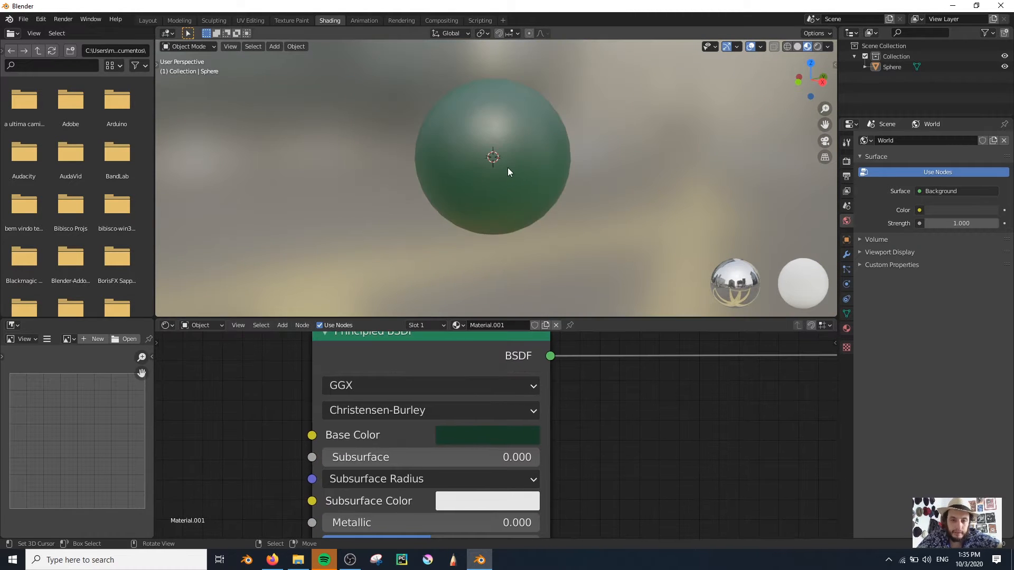
left_click(508, 167)
key("g")
key("Return")
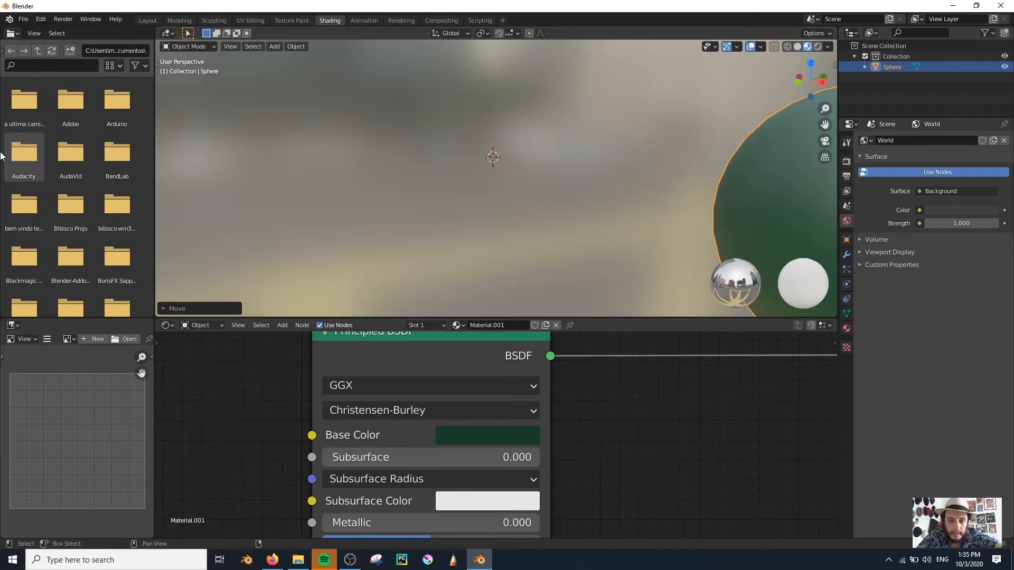
key("alt+a")
Add a Monkey mesh at the 3D cursor beside the sphere
key("shift+a")
mouse_move(473, 160)
left_click(520, 260)
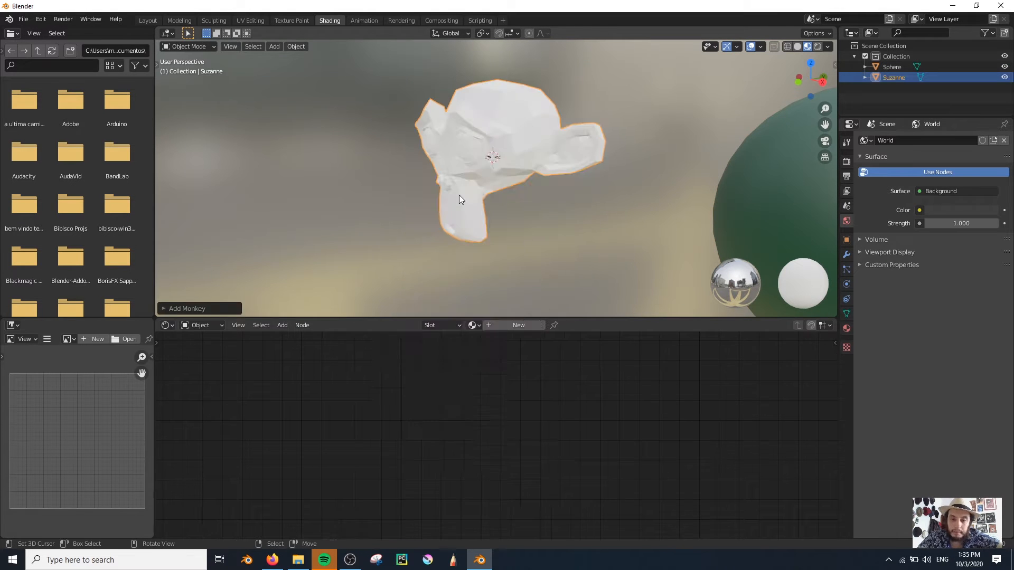
Give the monkey a level 2 Subdivision modifier and apply Shade Smooth
scroll(481, 194, "up", 2)
left_click(847, 254)
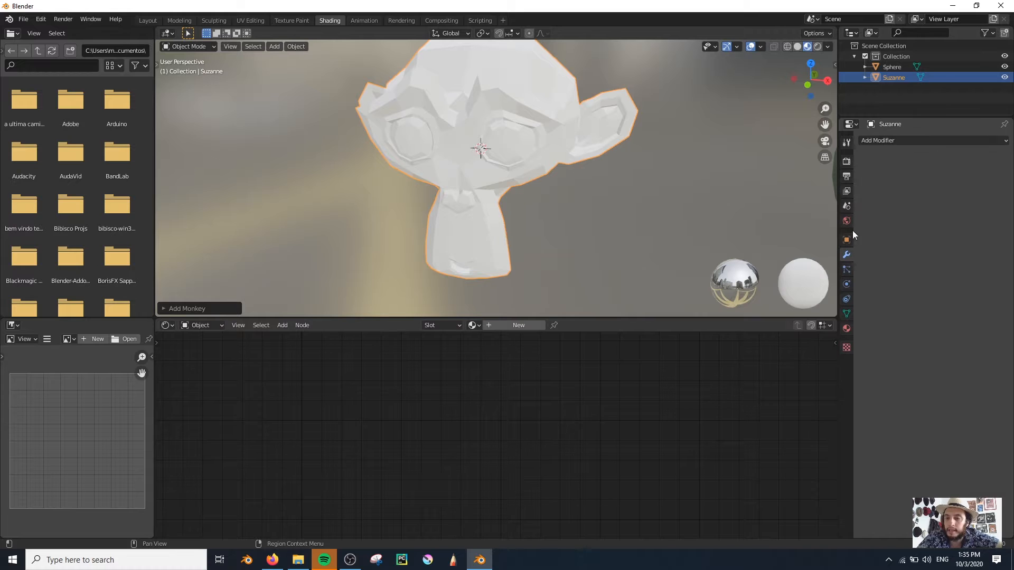
key("ctrl+2")
left_click(296, 47)
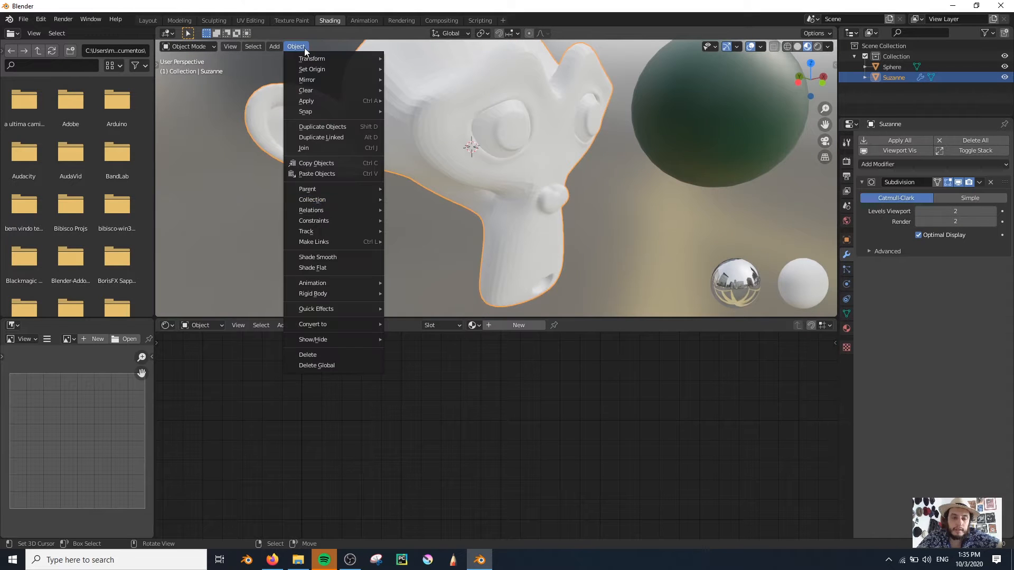
left_click(343, 257)
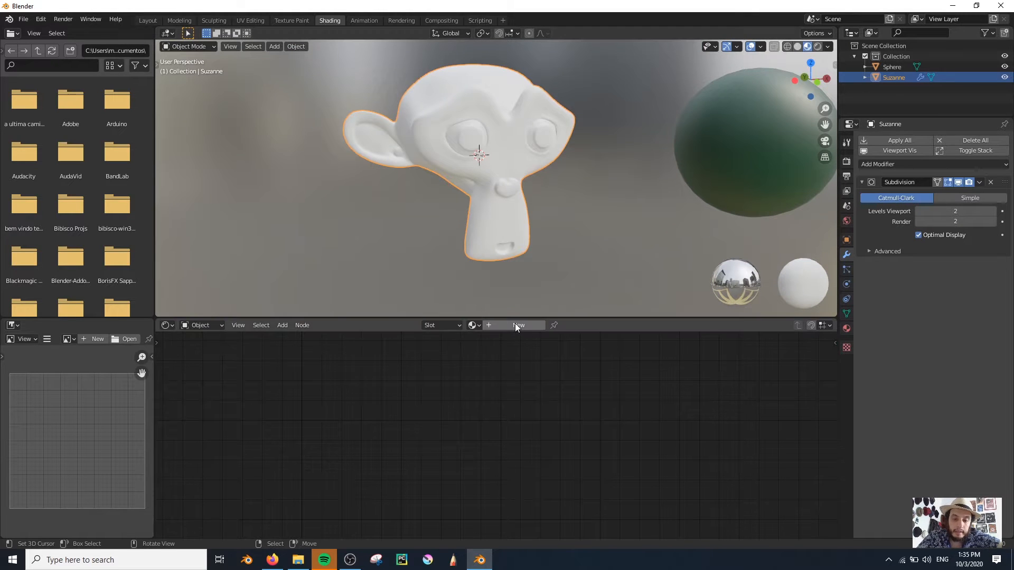
Create a new material for the monkey and set its Base Color to blue
left_click(517, 326)
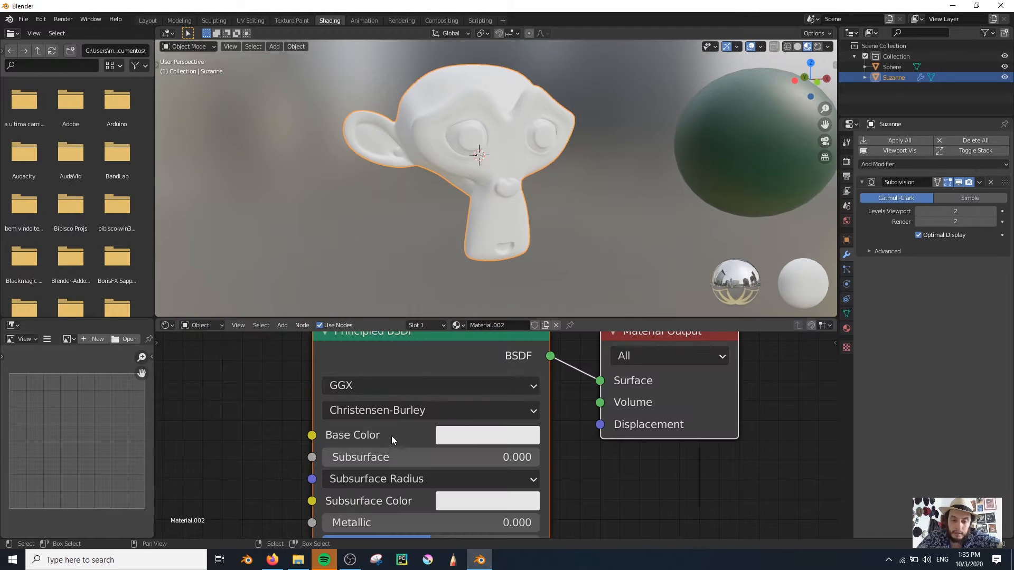
left_click(478, 435)
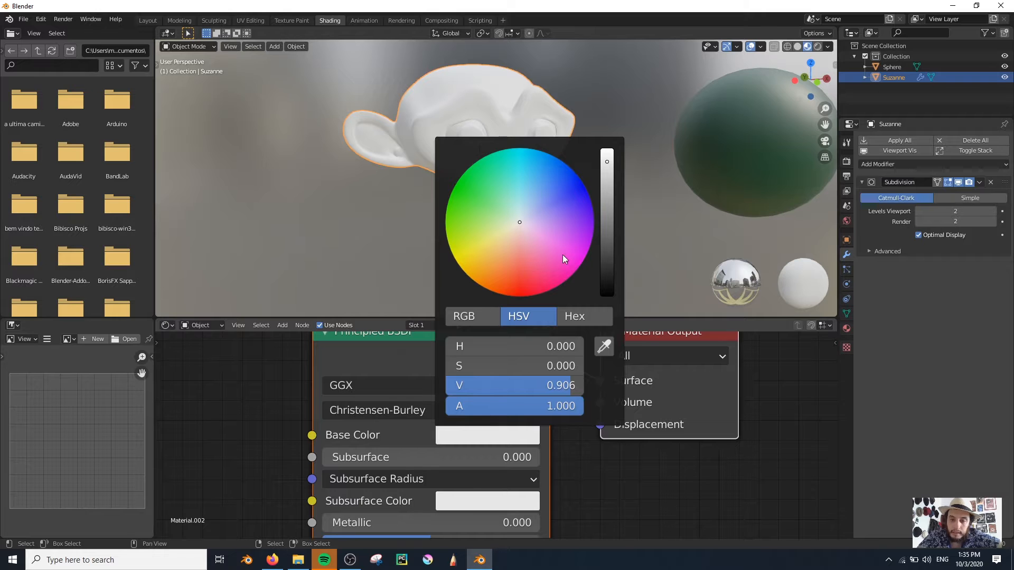
left_click_drag(507, 232, 555, 189)
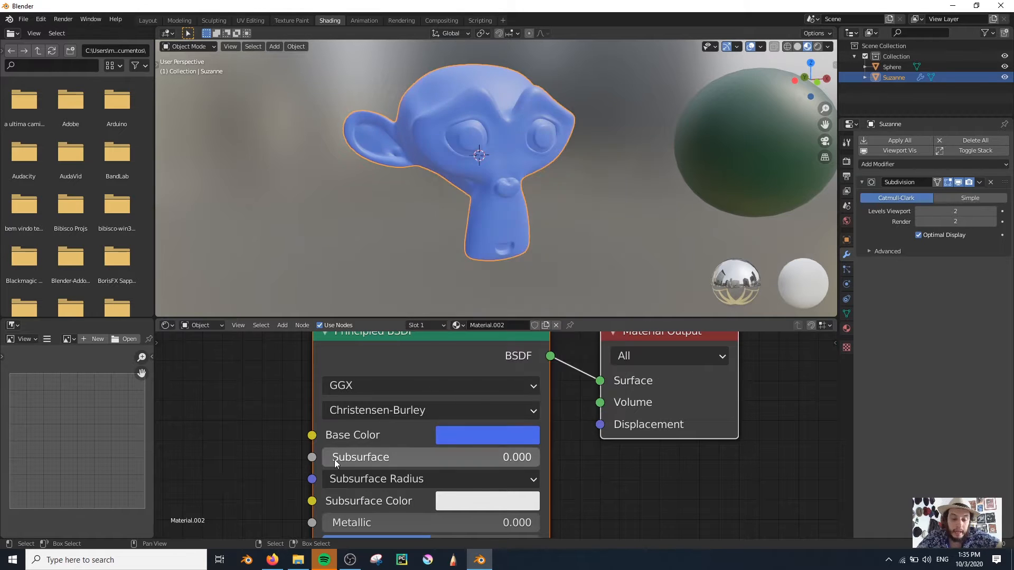
Try Subsurface values of 0.082, 0.114 and 0.068 on the monkey's material and inspect the shading around its ear
left_click_drag(334, 457, 347, 457)
scroll(411, 250, "up", 4)
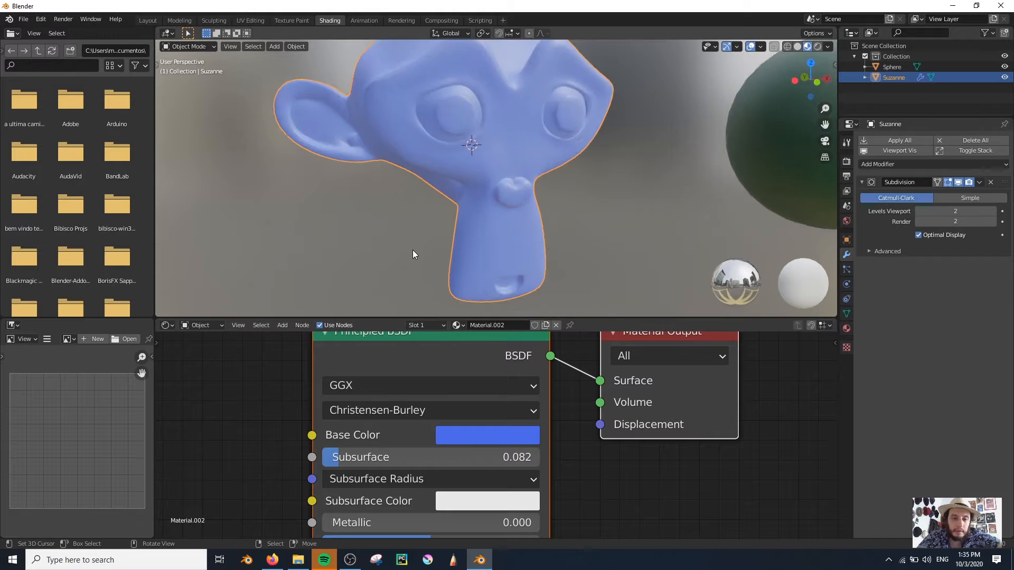
middle_click_drag(374, 217, 652, 232)
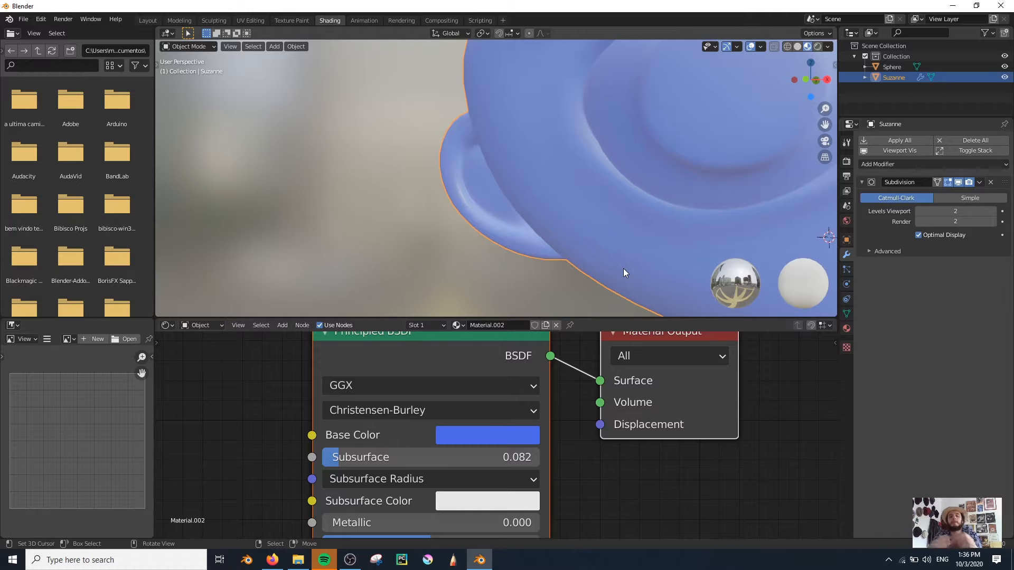
left_click_drag(341, 457, 348, 457)
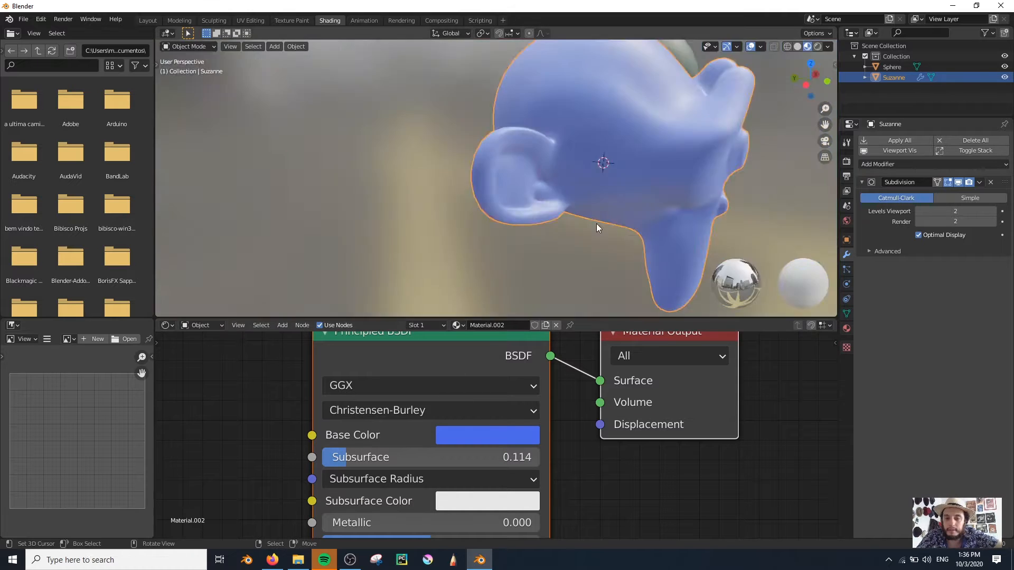
middle_click_drag(597, 223, 503, 217)
key("KP_Decimal")
scroll(496, 224, "up", 5)
left_click_drag(336, 456, 325, 457)
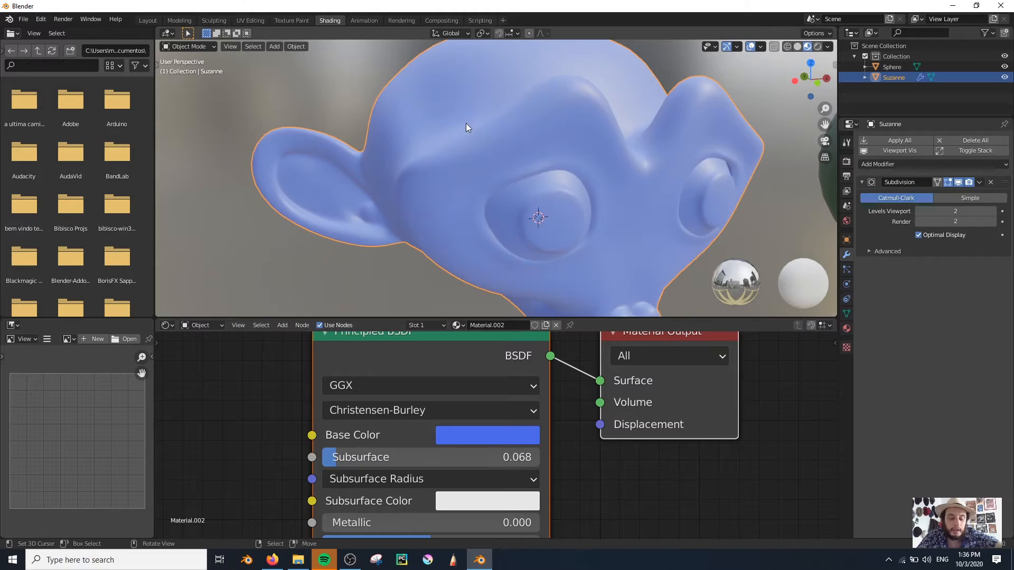
Switch the viewport to Cycles rendered shading, show the render settings and set the monkey material's Subsurface to 0.109
key("z")
left_click(847, 161)
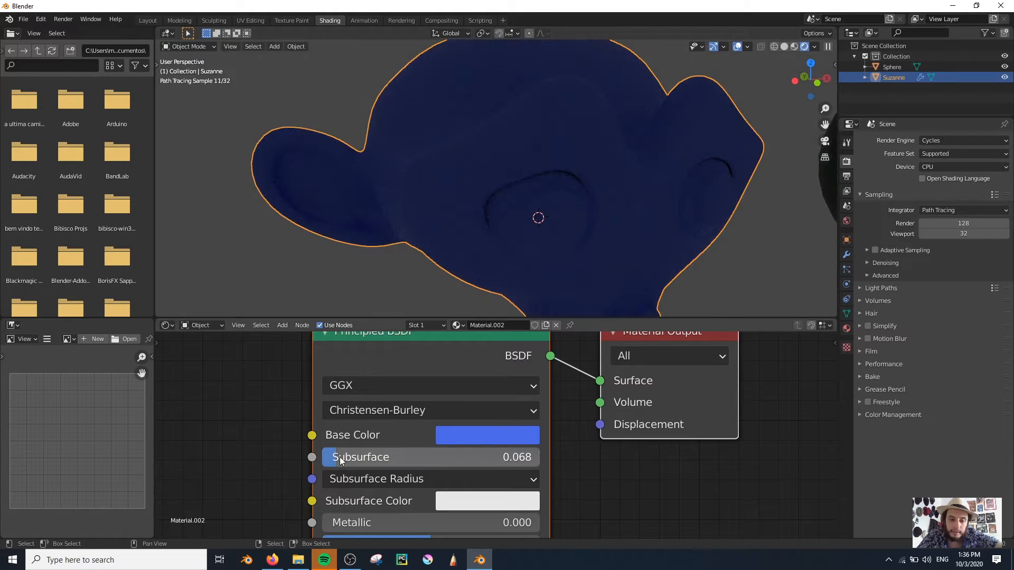
left_click_drag(340, 457, 349, 457)
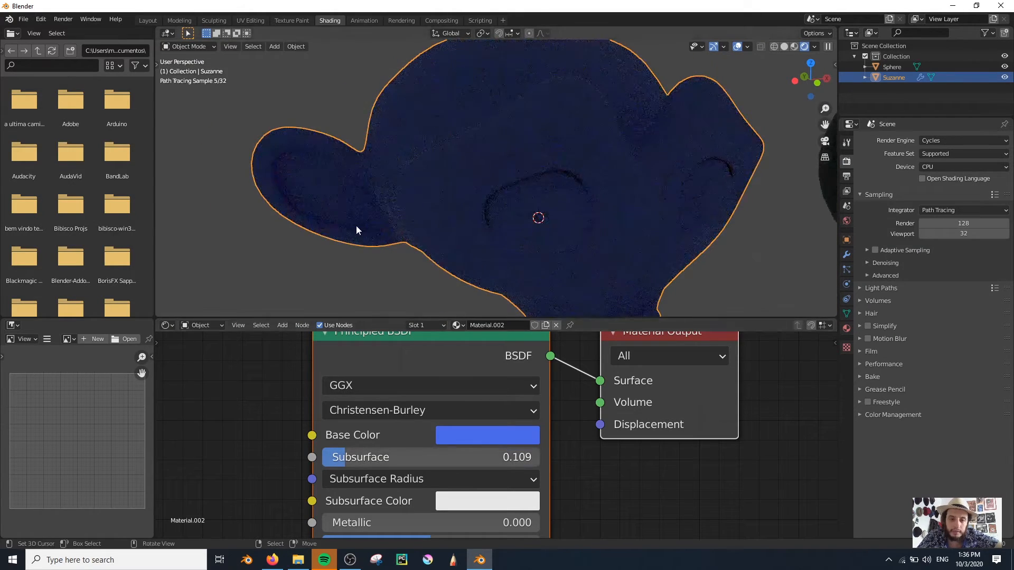
Raise the monkey material's Subsurface to 0.477 and examine the effect on the ear in the rendered view
scroll(356, 226, "up", 2)
middle_click_drag(383, 237, 496, 258, "shift")
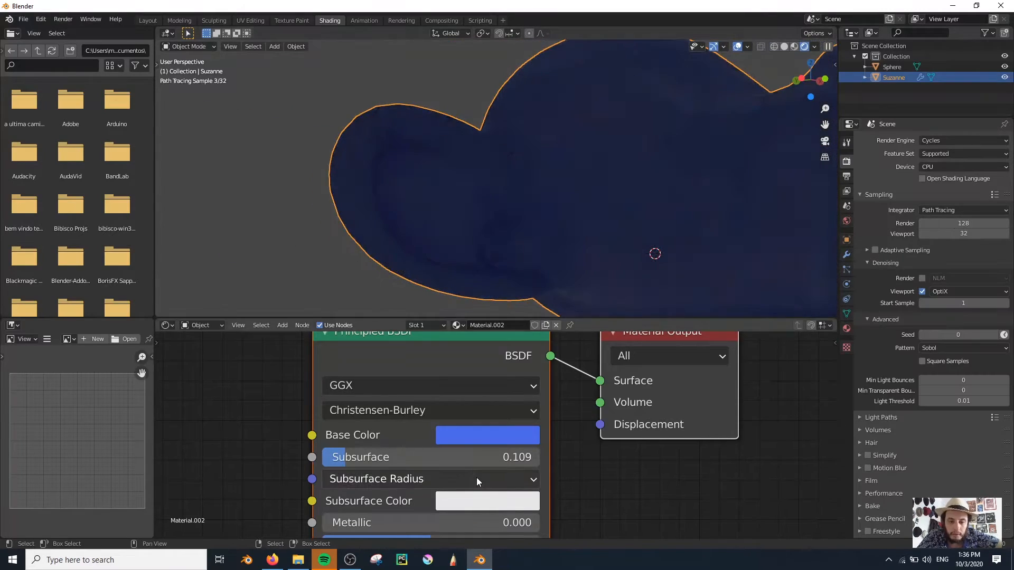
left_click_drag(451, 452, 426, 458)
middle_click_drag(373, 161, 296, 187)
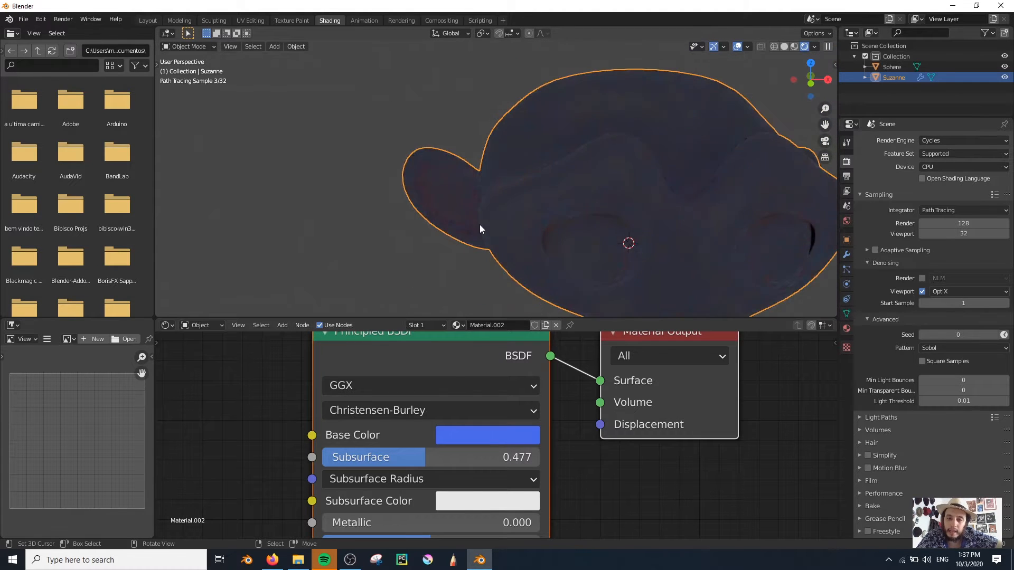
Return the viewport to Material Preview, delete the monkey and frame the sphere
middle_click_drag(480, 228, 515, 233)
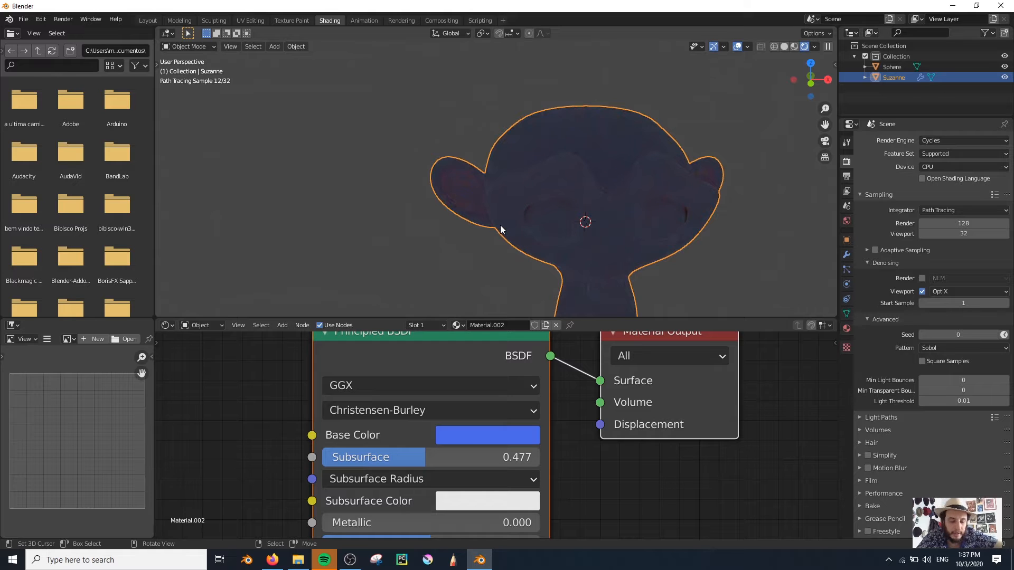
key("z")
left_click(494, 290)
key("Delete")
left_click(703, 191)
key("KP_Decimal")
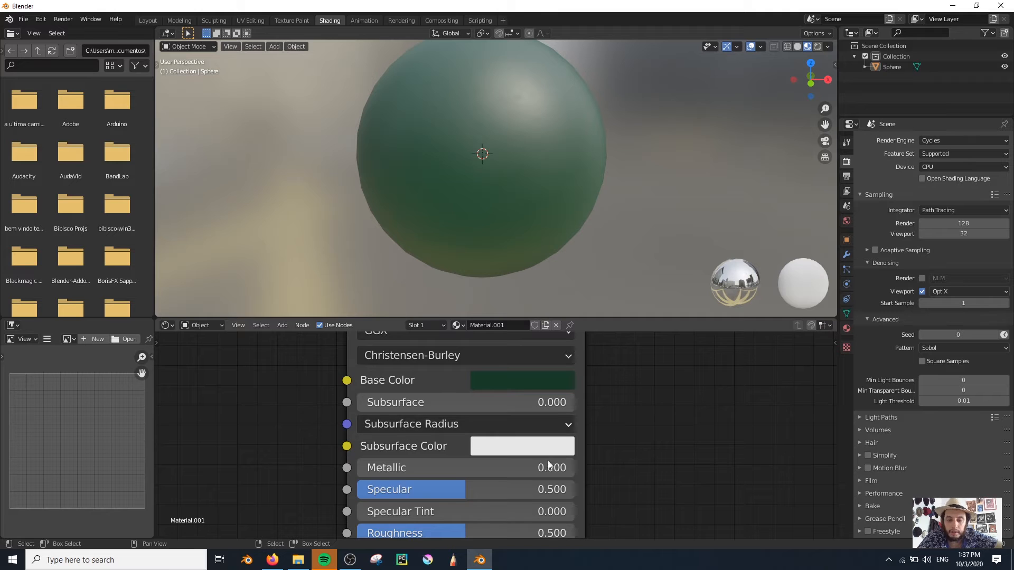
Set the sphere material's Metallic value to 1
middle_click_drag(627, 464, 656, 426)
left_click(475, 430)
type("1")
key("Return")
scroll(429, 255, "down", 1)
middle_click_drag(430, 177, 508, 171)
Change the sphere material's Base Color to a bright golden yellow and inspect the metallic shading
left_click(550, 343)
left_click(535, 180)
middle_click_drag(546, 188, 480, 208)
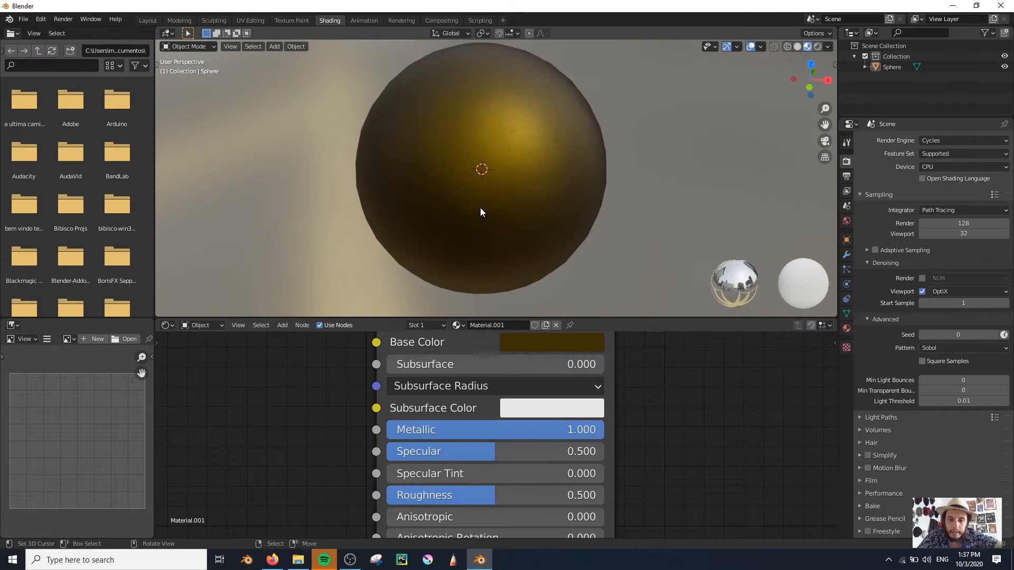
scroll(482, 227, "up", 2)
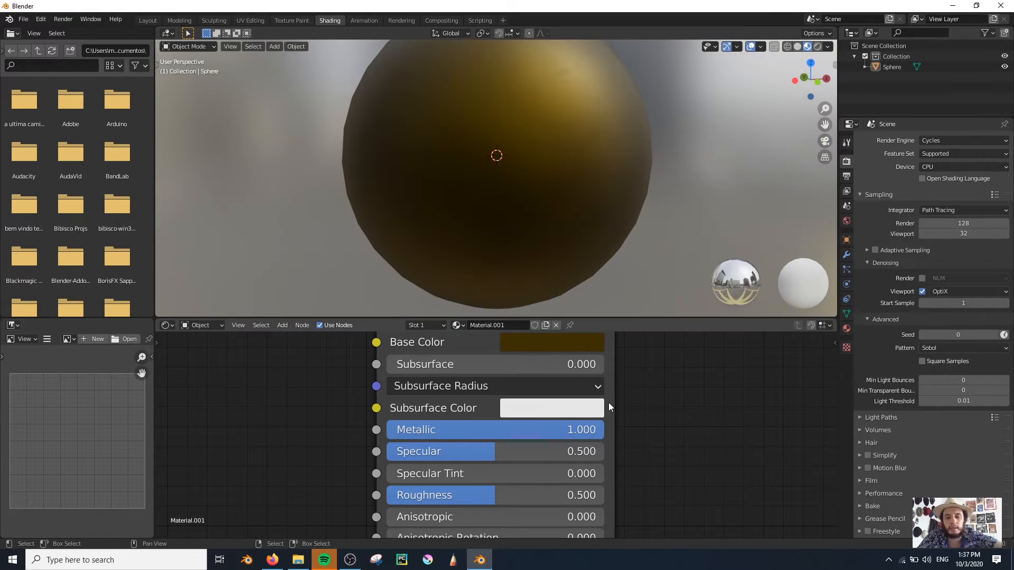
left_click(556, 347)
left_click_drag(544, 294, 607, 294)
scroll(438, 234, "down", 3)
middle_click_drag(439, 234, 474, 225)
scroll(419, 235, "up", 3)
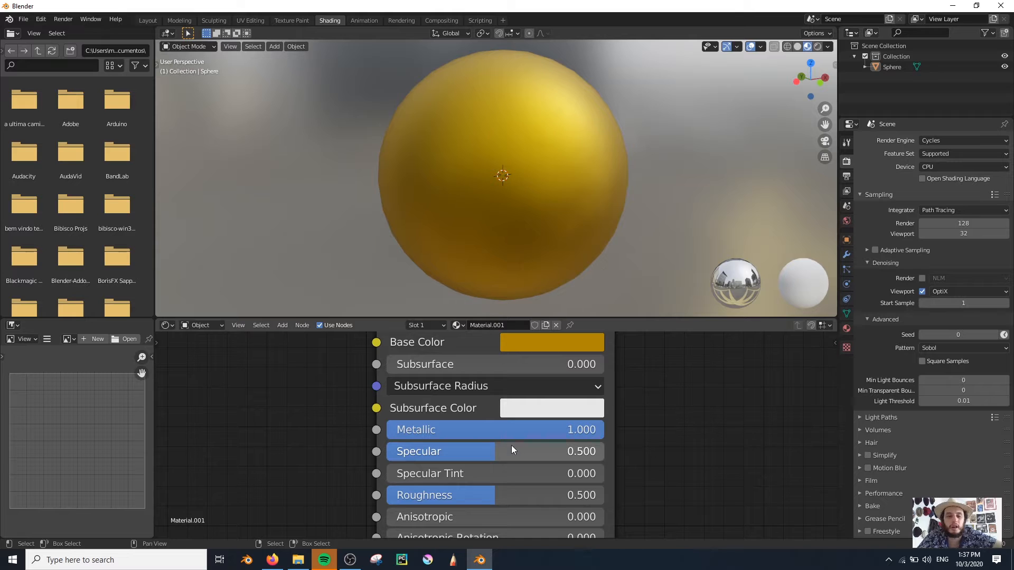
Try lower Specular values on the metallic sphere and restore Specular to 0.5
left_click_drag(480, 457, 437, 450)
middle_click_drag(703, 307, 531, 122)
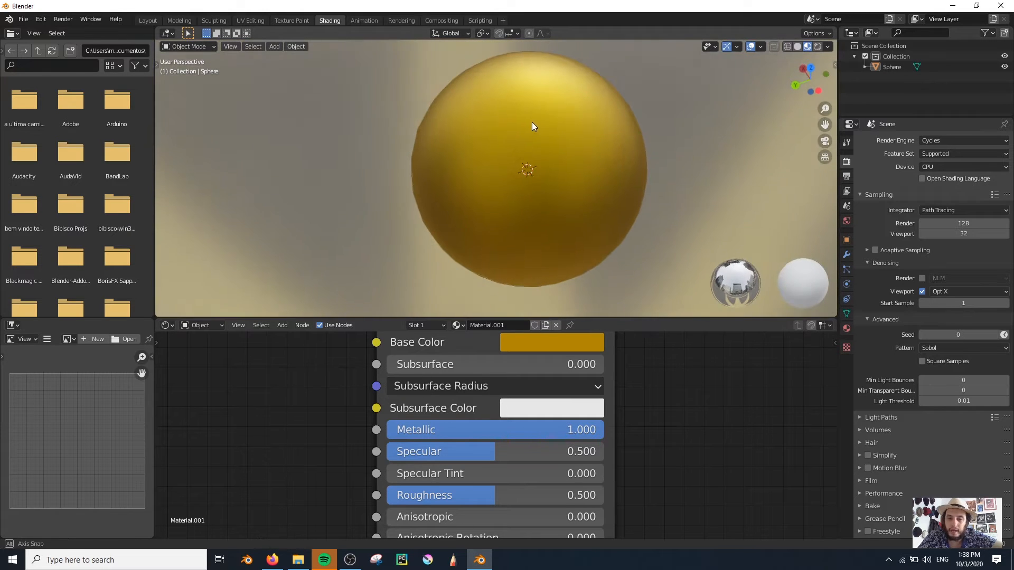
left_click_drag(452, 452, 388, 452)
left_click(482, 451)
type("0.5")
key("Return")
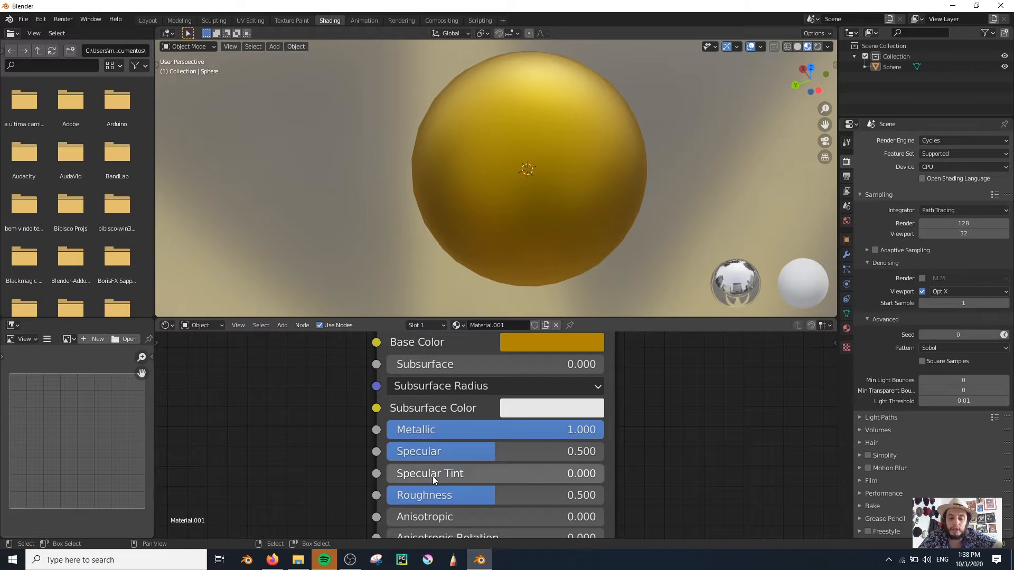
With Metallic at 0, try Specular Tint at 1.000 and Specular at 1.0, then restore them to 0 and 0.5
middle_click_drag(452, 238, 590, 234)
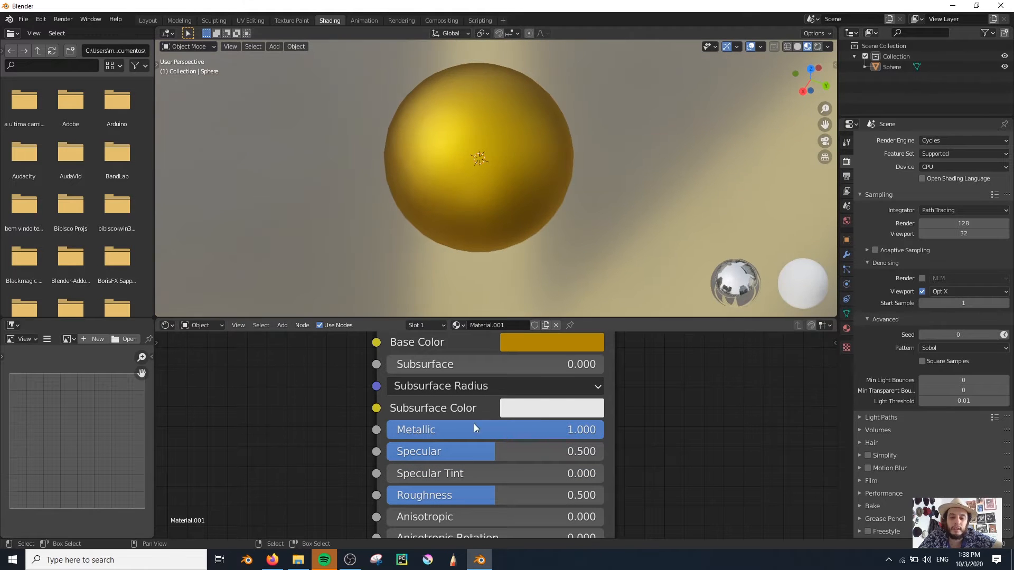
left_click_drag(432, 453, 507, 453)
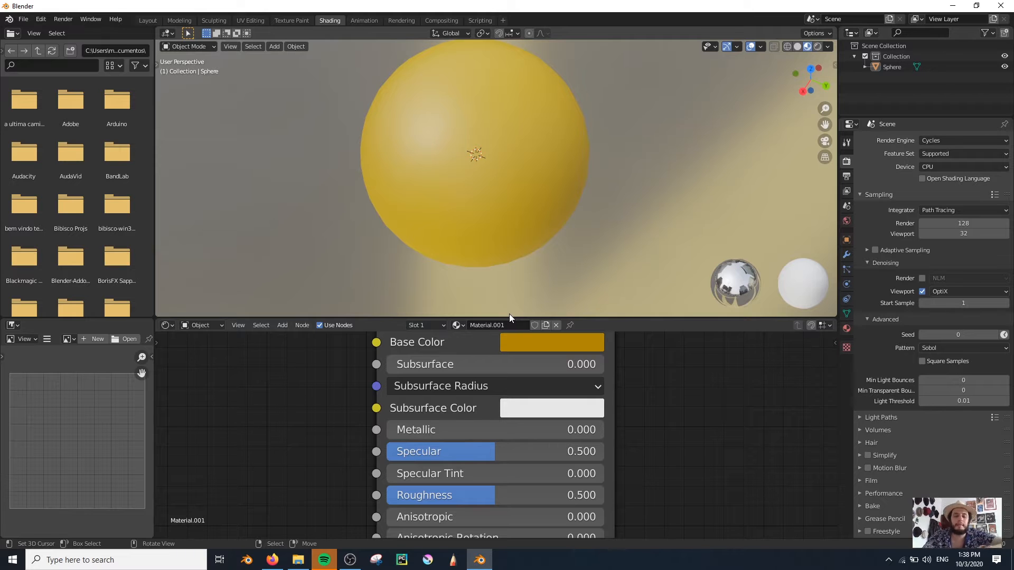
left_click_drag(415, 473, 602, 473)
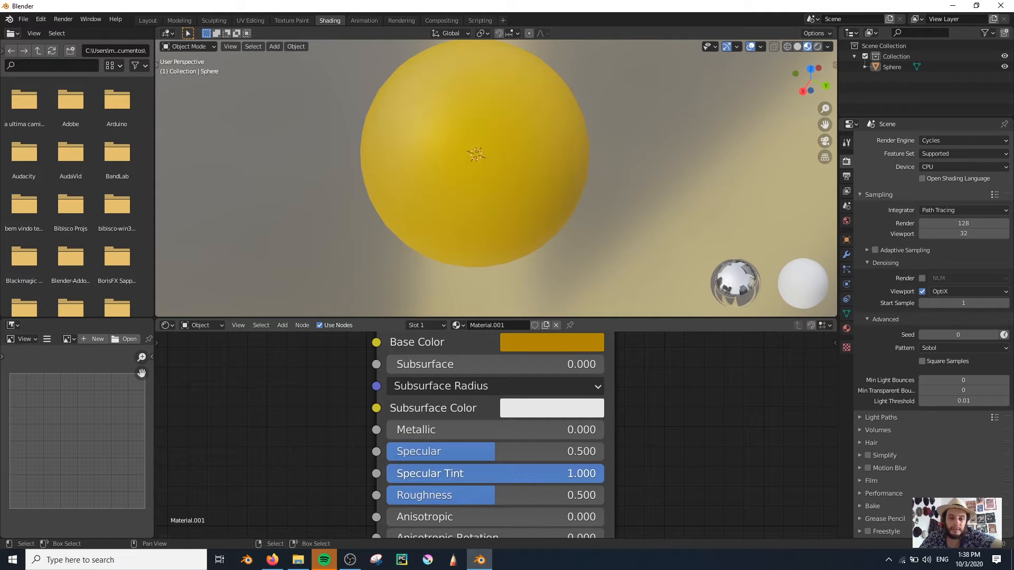
middle_click_drag(474, 243, 446, 187)
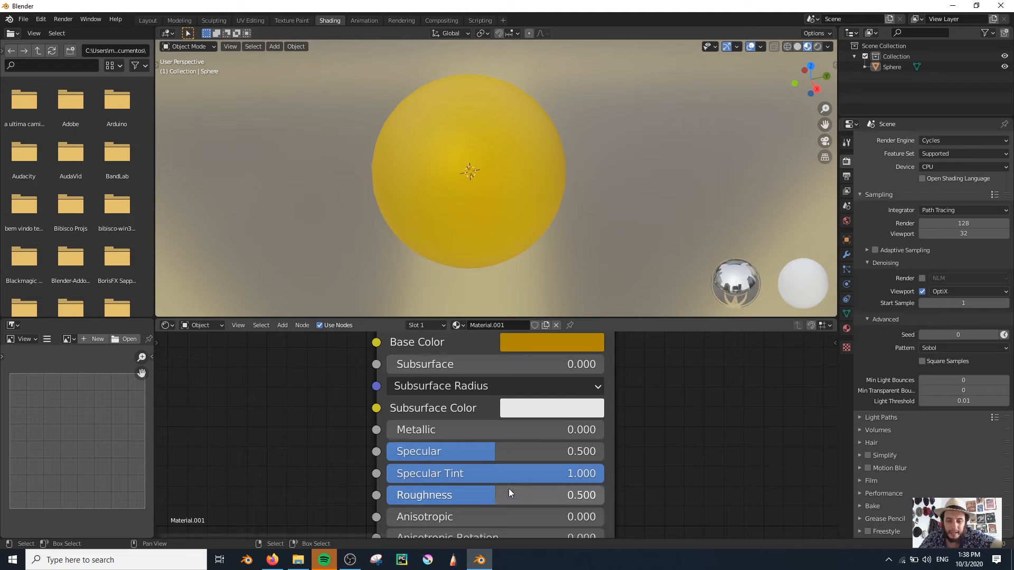
left_click(497, 448)
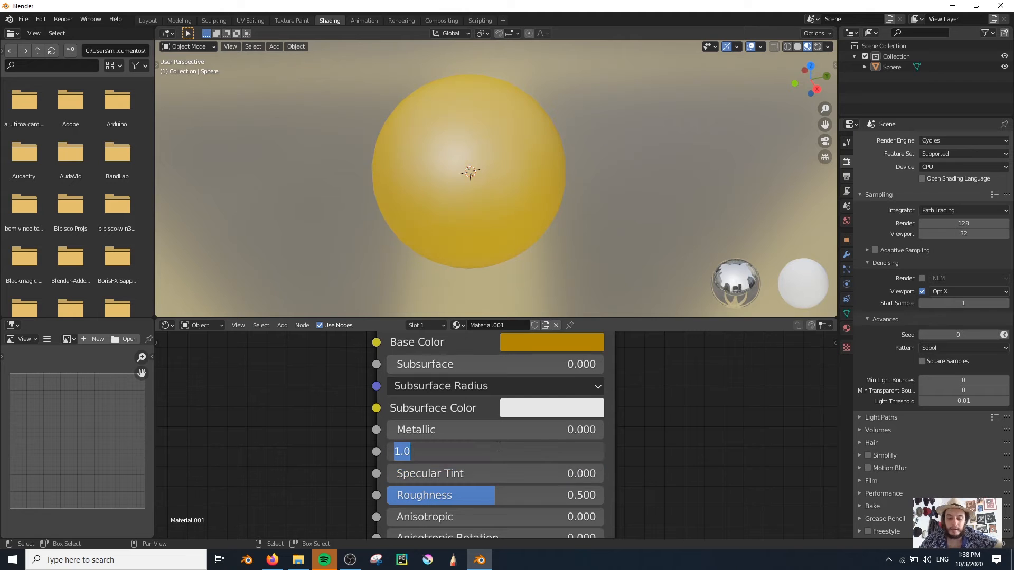
type("0.5")
key("Return")
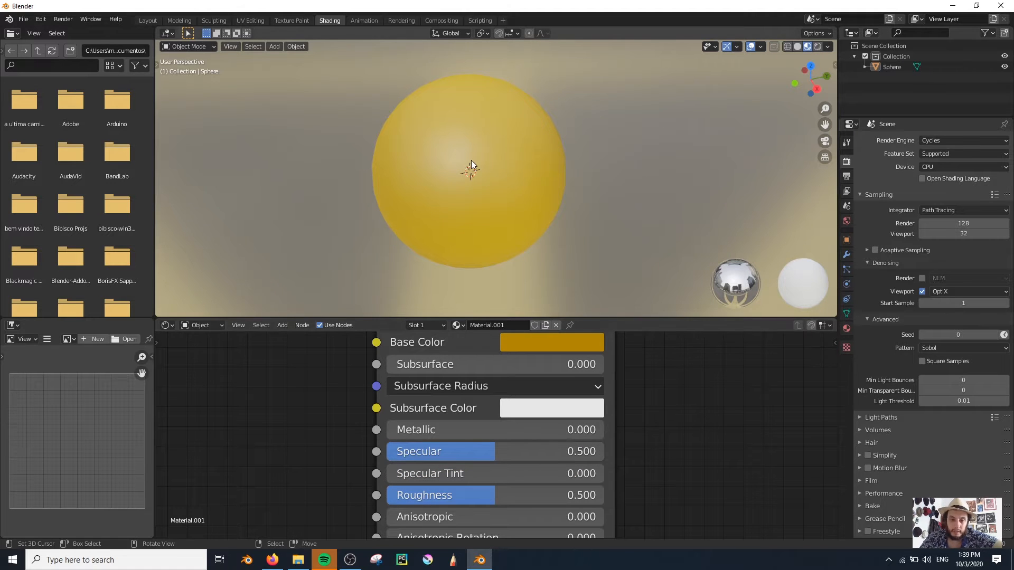
middle_click_drag(475, 161, 470, 191)
Set the sphere material's Metallic to 1 and Roughness to 0 and inspect the mirror reflections
left_click_drag(420, 429, 602, 430)
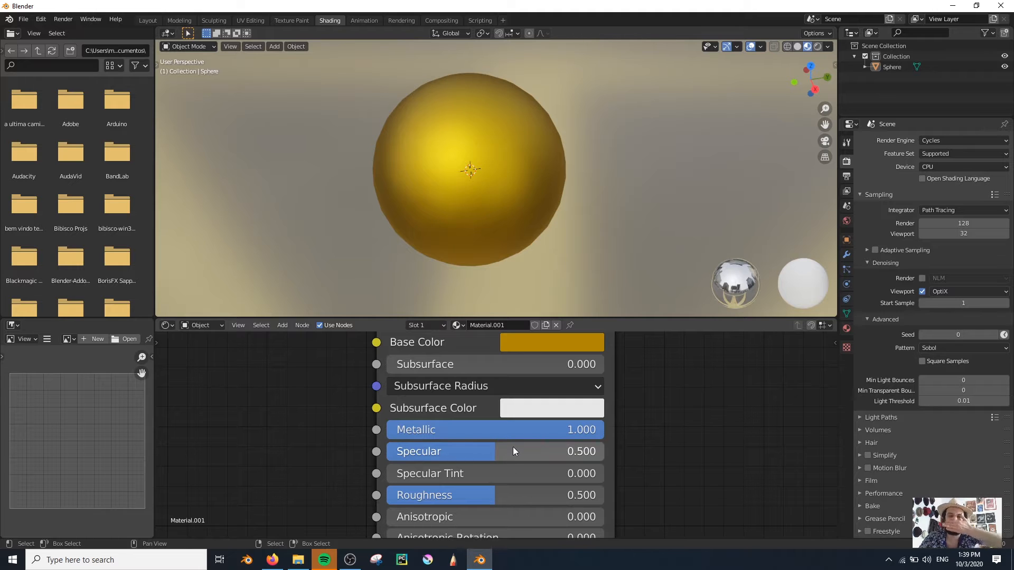
key("ctrl+z")
middle_click_drag(744, 505, 756, 470)
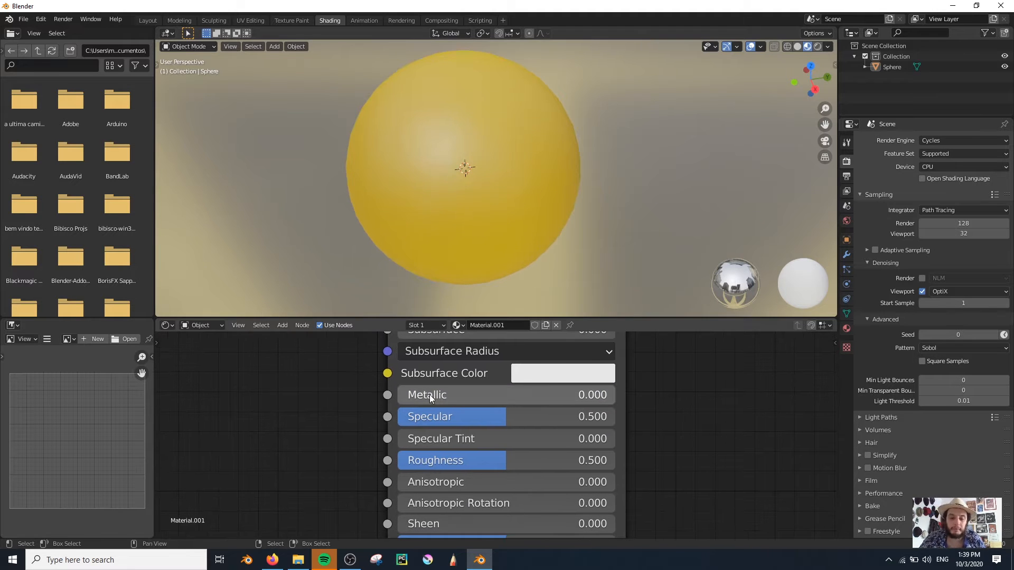
left_click_drag(405, 397, 615, 394)
middle_click_drag(369, 190, 322, 174)
left_click_drag(507, 460, 398, 460)
scroll(468, 284, "up", 2)
middle_click_drag(476, 227, 456, 236)
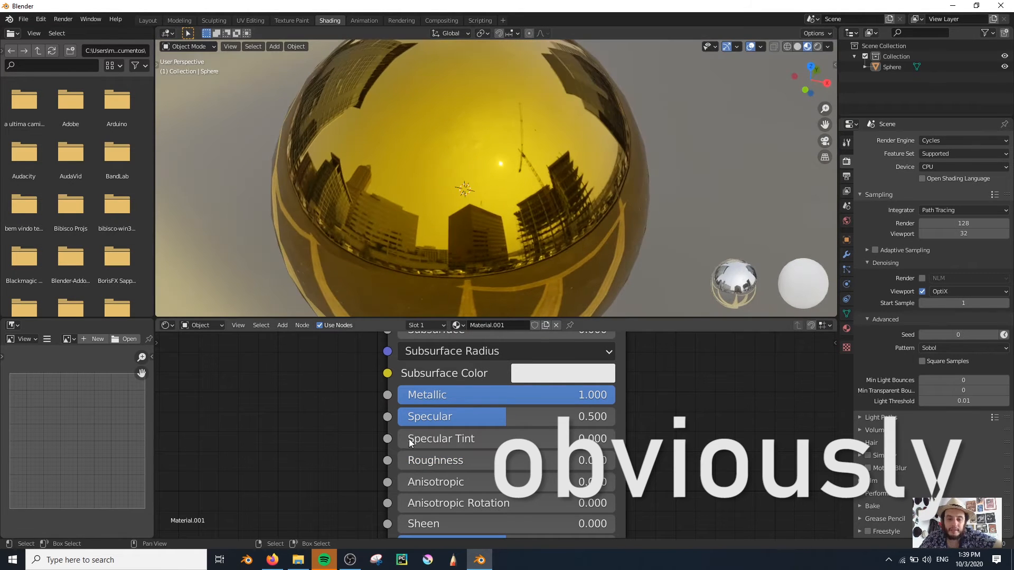
Try a higher Specular value on the mirror-like sphere and reset it to 0.5
left_click_drag(506, 416, 557, 416)
left_click(557, 417)
type("0.5")
key("Return")
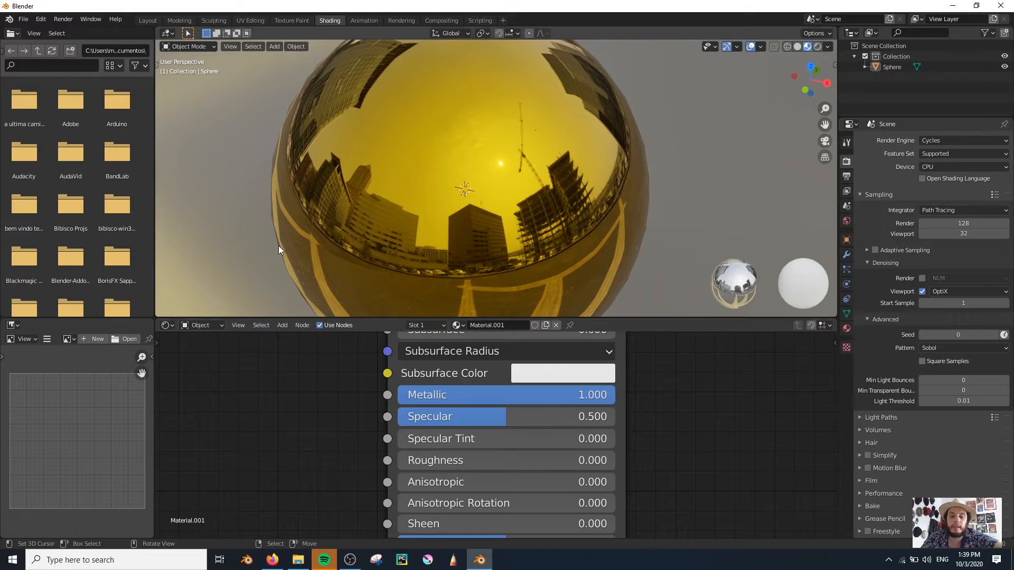
Try several higher Roughness values on the metallic sphere, ending at 0.895
scroll(280, 249, "down", 2)
middle_click_drag(407, 221, 536, 193)
left_click_drag(406, 460, 615, 461)
middle_click_drag(421, 244, 377, 234)
left_click_drag(580, 461, 480, 460)
middle_click_drag(499, 274, 496, 306)
left_click_drag(488, 465, 599, 460)
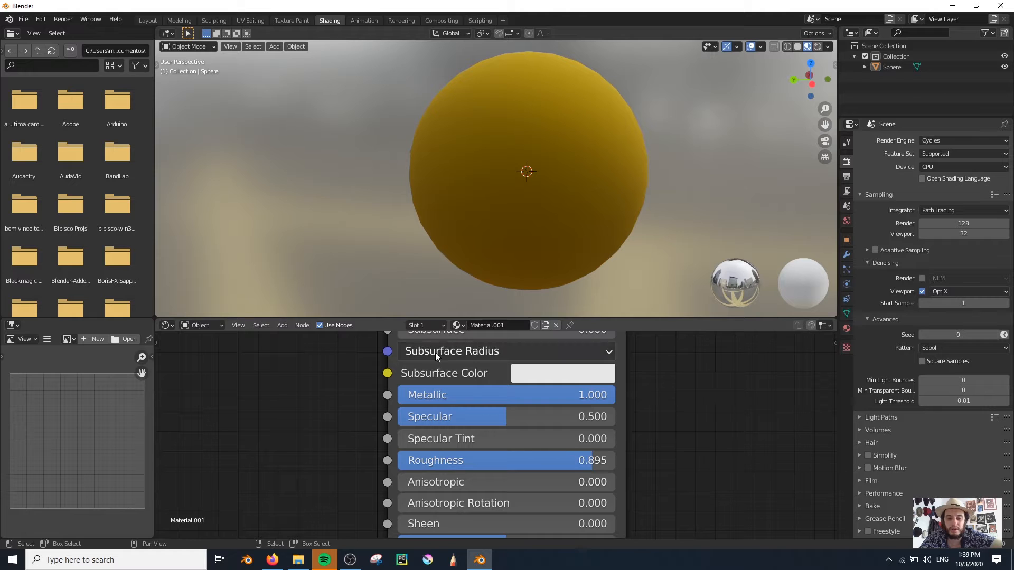
Keep Metallic at 1 and lower the sphere material's Roughness to 0.145
mouse_move(600, 402)
left_mouse_down()
mouse_move(383, 396)
mouse_move(613, 395)
left_mouse_up()
middle_click_drag(536, 280, 443, 280)
left_click_drag(585, 467, 454, 465)
middle_click_drag(544, 190, 540, 170)
left_click_drag(476, 460, 443, 460)
middle_click_drag(602, 200, 623, 185)
Switch the viewport to rendered shading and show the World nodes in the shader editor
key("z")
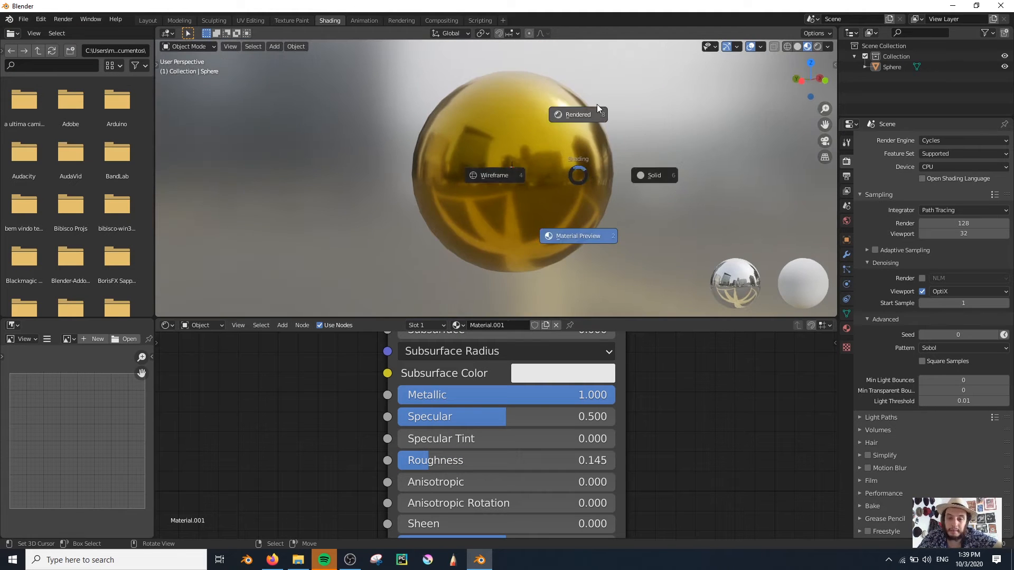
left_click(575, 100)
middle_click_drag(414, 176, 500, 180)
scroll(499, 180, "down", 1)
key("shift+a")
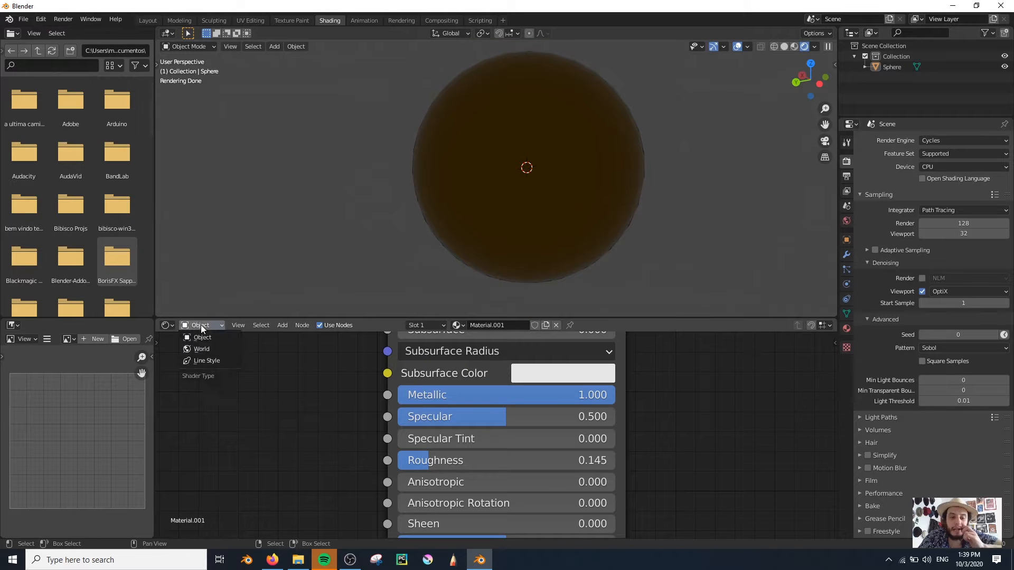
left_click(200, 324)
left_click(198, 377)
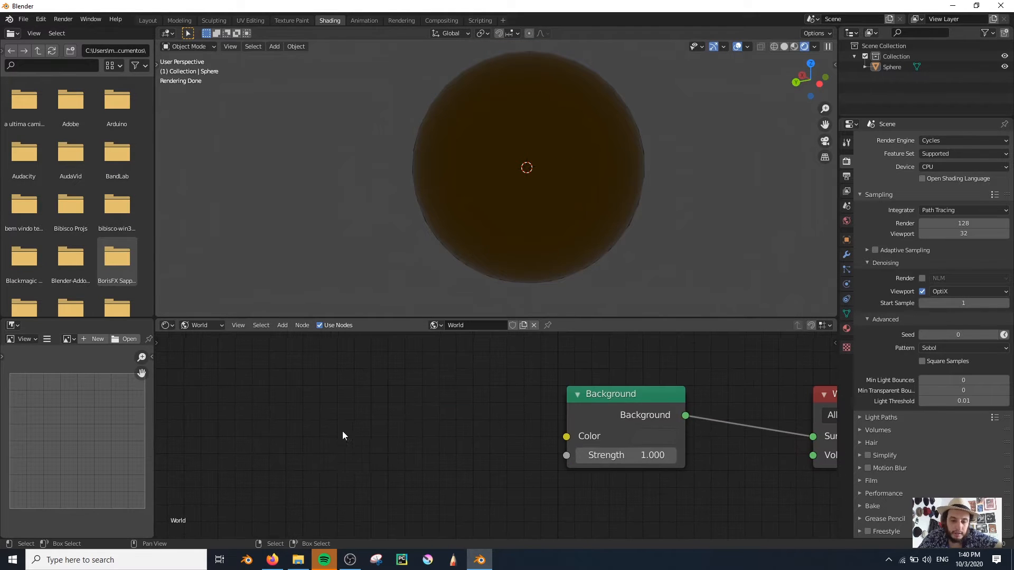
Bring urban_street_01_8k.hdr from the file explorer into the World nodes and connect its Color to the Background Color
left_click(298, 560)
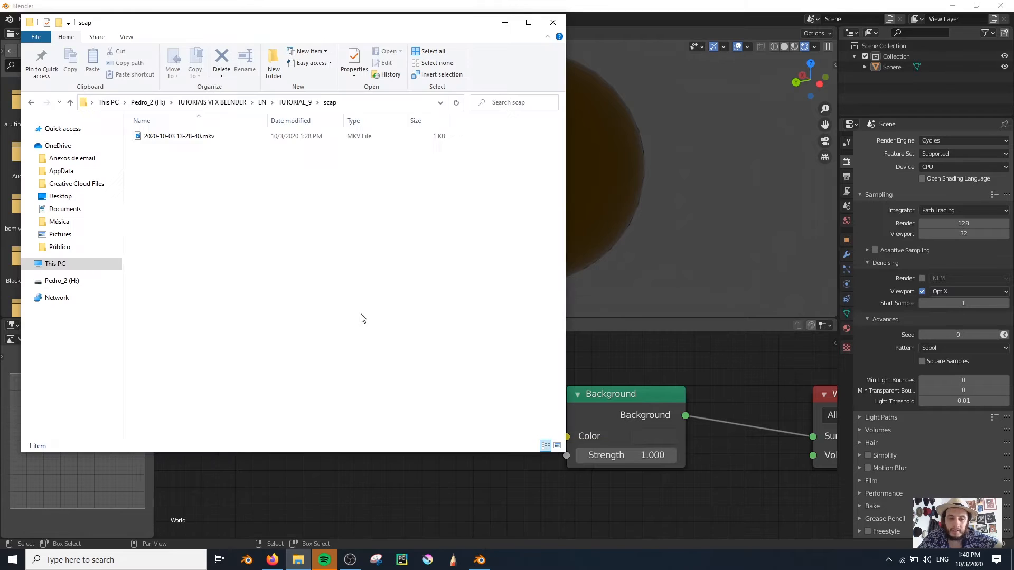
left_click(294, 102)
key("alt+Up")
double_click(181, 258)
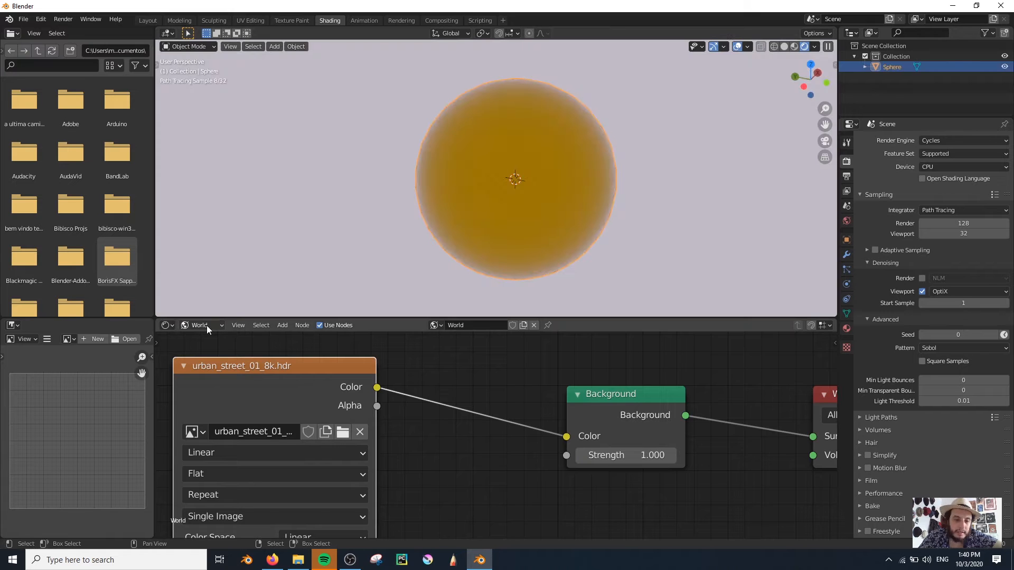
Return the shader editor to the sphere's material and inspect the rendered sphere under the world lighting
left_click(207, 325)
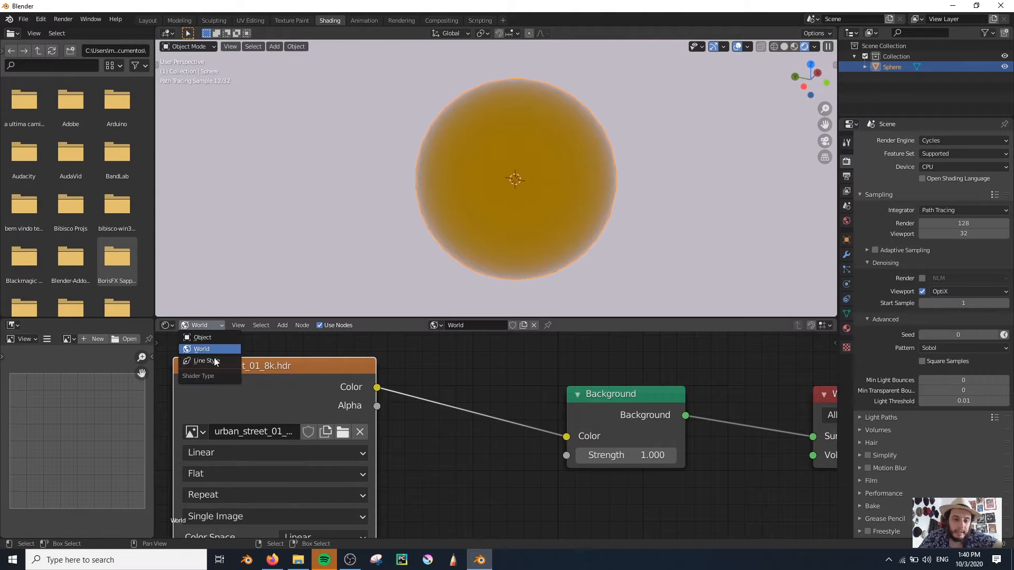
left_click(202, 338)
scroll(513, 212, "down", 2)
middle_click_drag(513, 211, 464, 219)
scroll(422, 181, "up", 3)
scroll(422, 182, "down", 1)
scroll(607, 475, "down", 4)
middle_click_drag(607, 475, 419, 360)
Turn off viewport denoising and set the sphere material's Roughness to 0.300
left_click(922, 293)
scroll(526, 185, "up", 1)
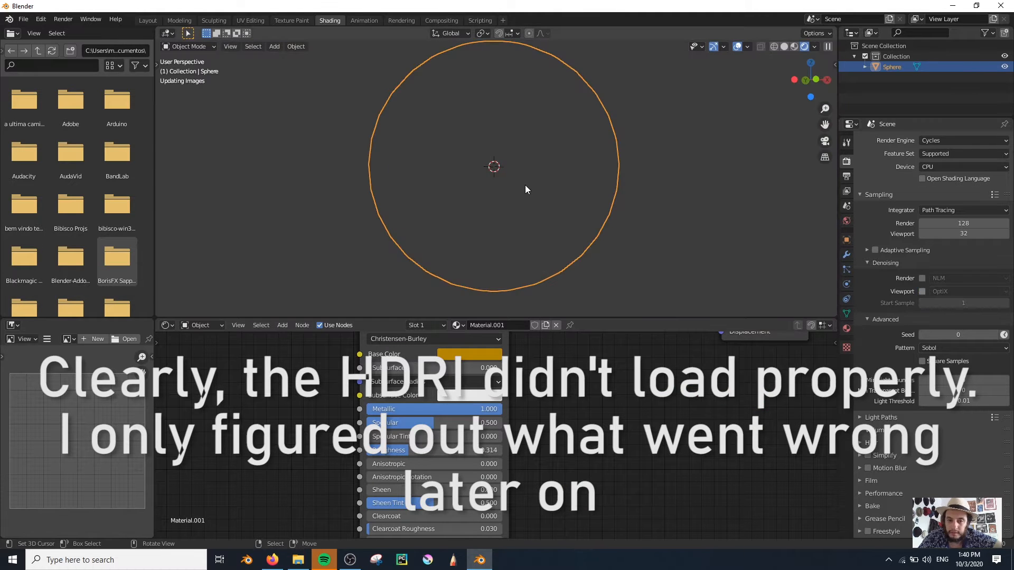
scroll(442, 187, "down", 1)
scroll(496, 212, "down", 1)
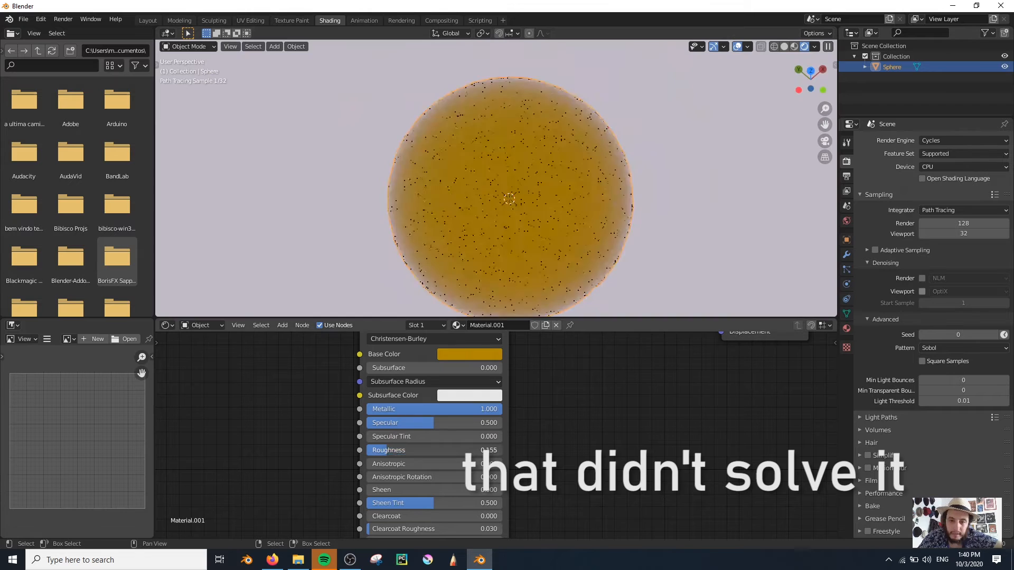
left_click_drag(396, 449, 392, 450)
Add a Sun light to the scene and set the sphere material's Roughness to 0.368
key("shift+a")
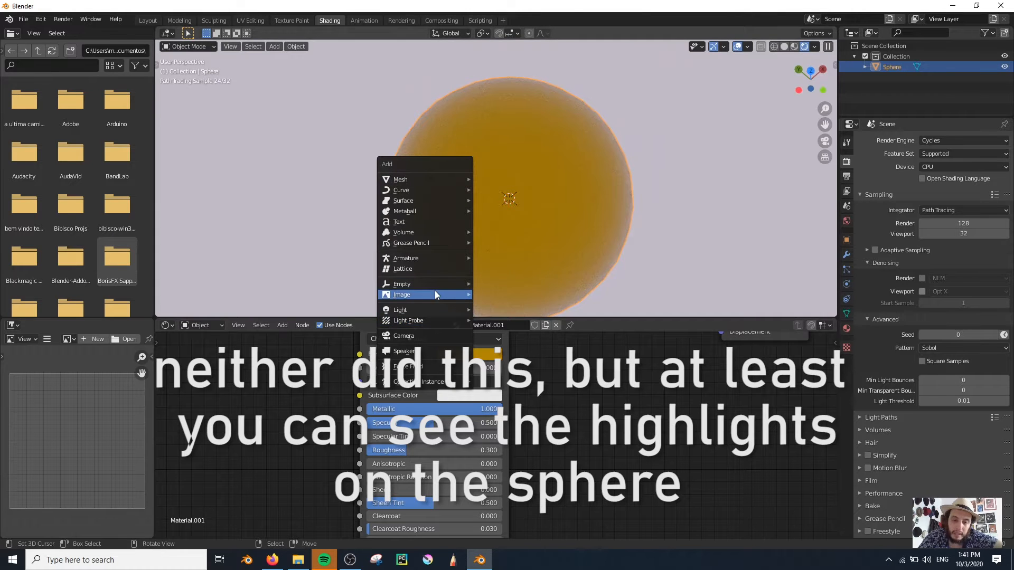
mouse_move(427, 310)
left_click(491, 324)
scroll(402, 466, "up", 1)
mouse_move(395, 460)
left_mouse_down()
mouse_move(440, 459)
mouse_move(402, 460)
left_mouse_up()
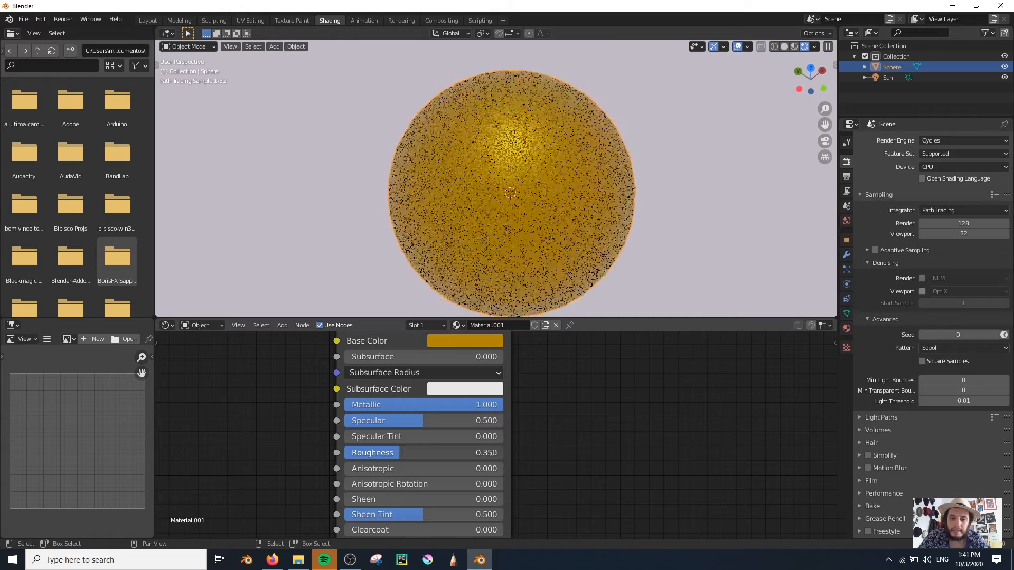
Set the sphere material's Anisotropic to 1 and Anisotropic Rotation to 0.755 and inspect the highlight
scroll(530, 144, "up", 1)
left_click_drag(369, 468, 503, 468)
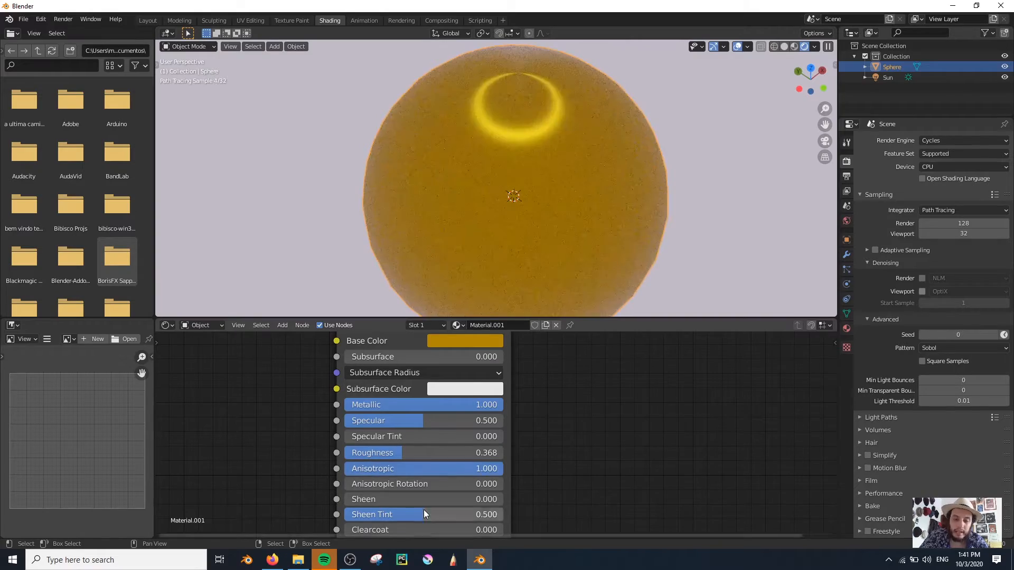
mouse_move(363, 483)
left_mouse_down()
mouse_move(504, 484)
mouse_move(450, 484)
mouse_move(464, 484)
left_mouse_up()
scroll(460, 228, "down", 1)
middle_click_drag(459, 227, 483, 233)
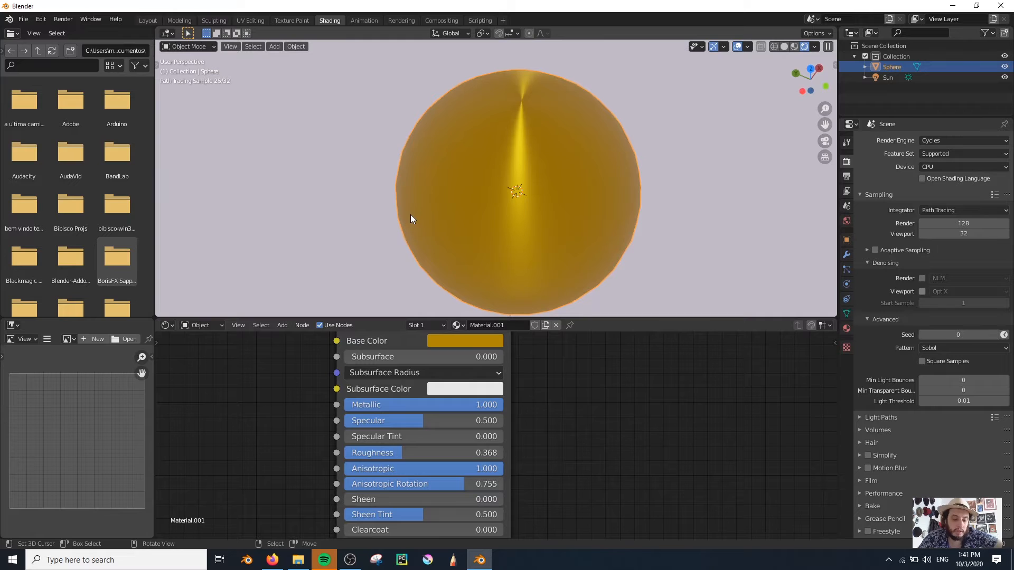
Compare the anisotropic highlight in Material Preview and rendered shading, varying Anisotropic and restoring it to 1
key("z")
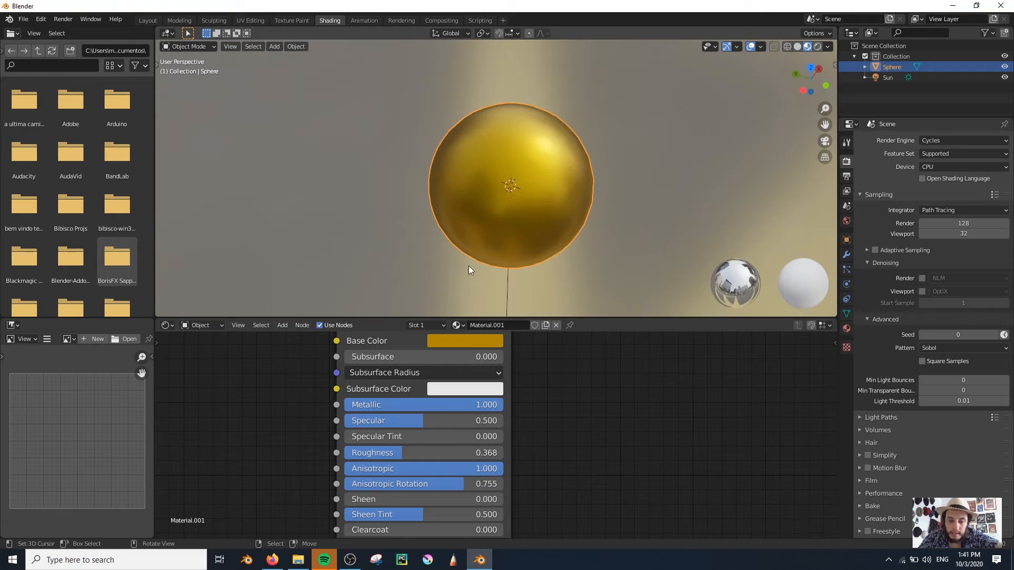
scroll(469, 267, "up", 1)
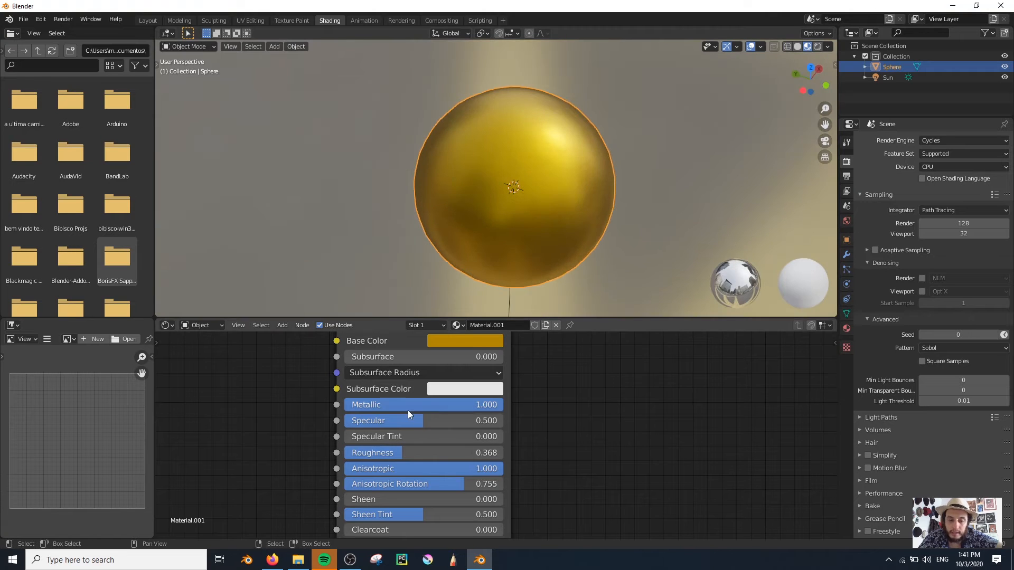
mouse_move(446, 469)
left_mouse_down()
mouse_move(349, 469)
mouse_move(501, 468)
left_mouse_up()
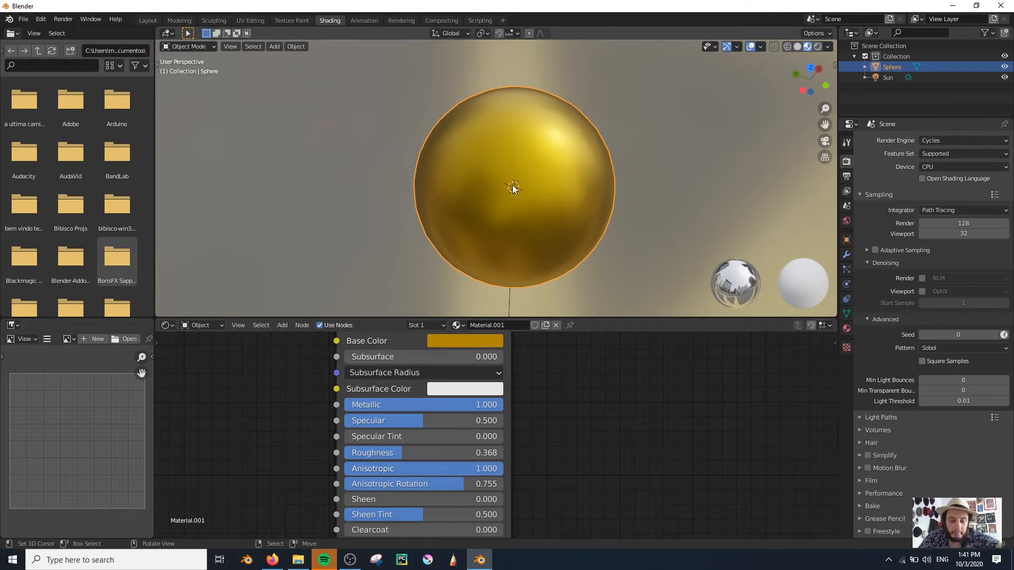
key("z")
left_click(499, 126)
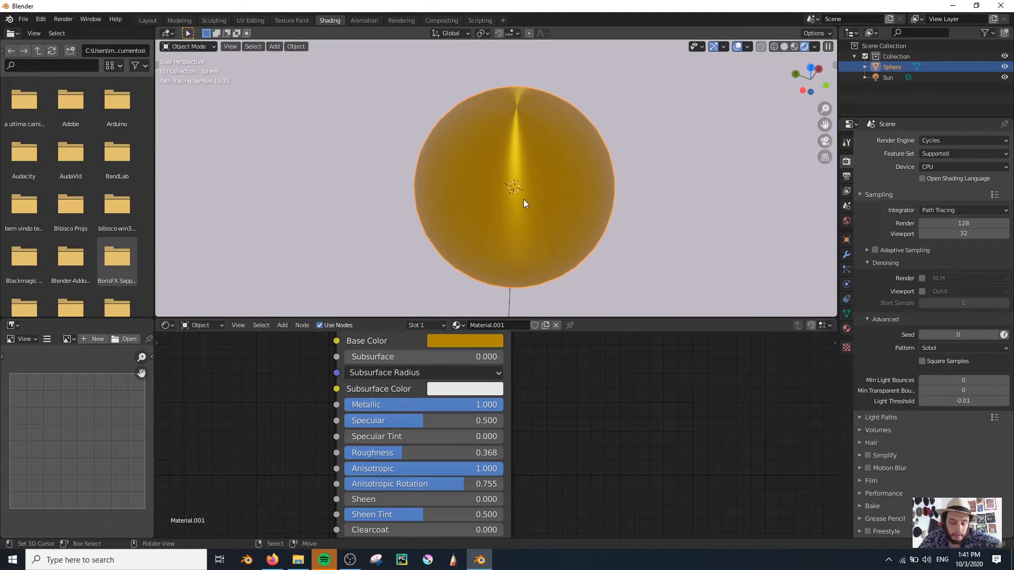
Return the viewport to Material Preview and bring the lower Principled BSDF settings into view
key("z")
left_click(515, 260)
scroll(415, 245, "down", 2)
scroll(493, 229, "up", 2)
middle_click_drag(551, 496, 572, 449)
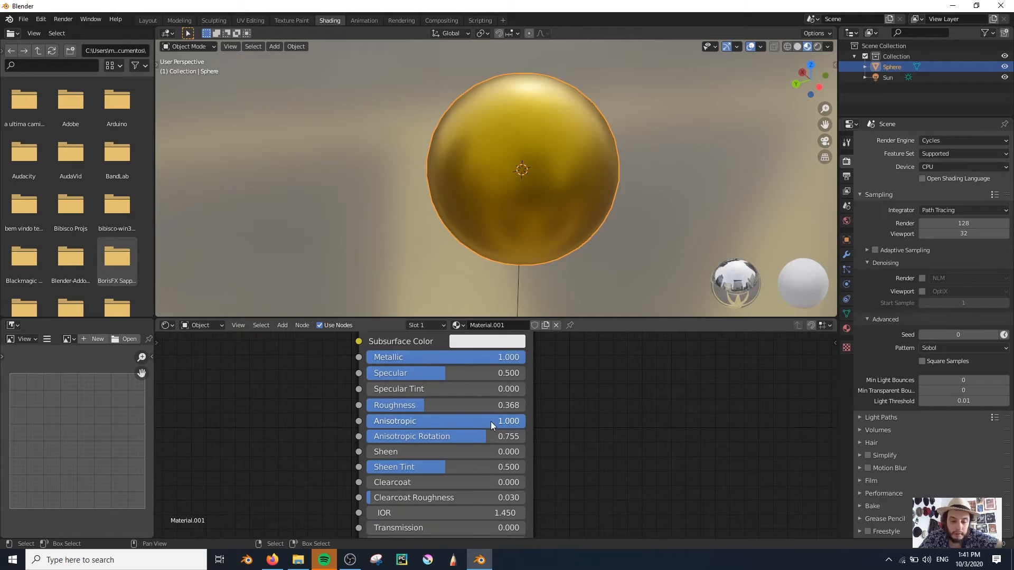
Reset the material's Metallic, Anisotropic and Anisotropic Rotation to 0 and set Roughness to 0.605
left_click_drag(491, 422, 358, 434)
key("BackSpace")
middle_click_drag(555, 238, 477, 357)
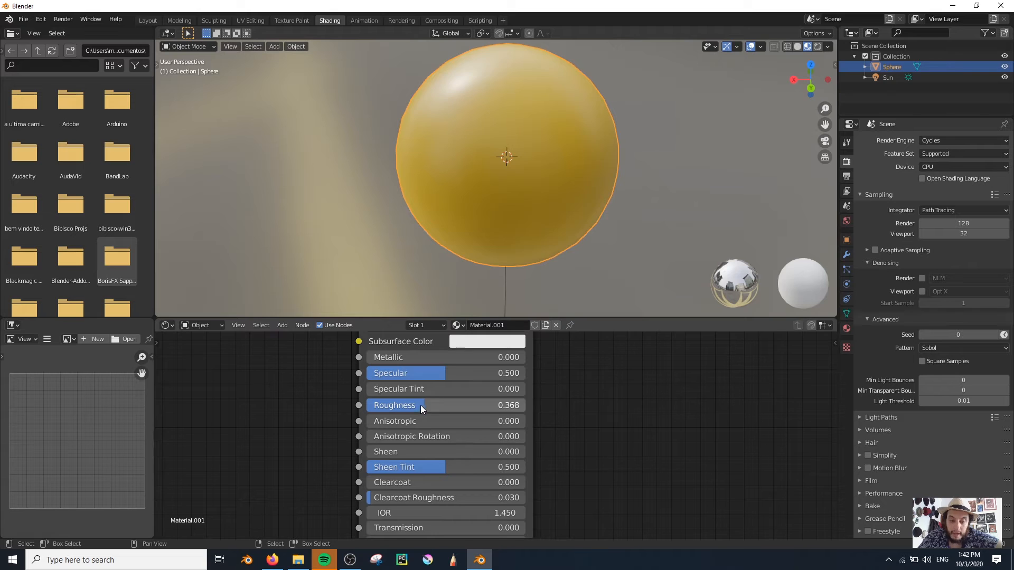
left_click_drag(464, 405, 439, 405)
middle_click_drag(437, 346, 470, 462)
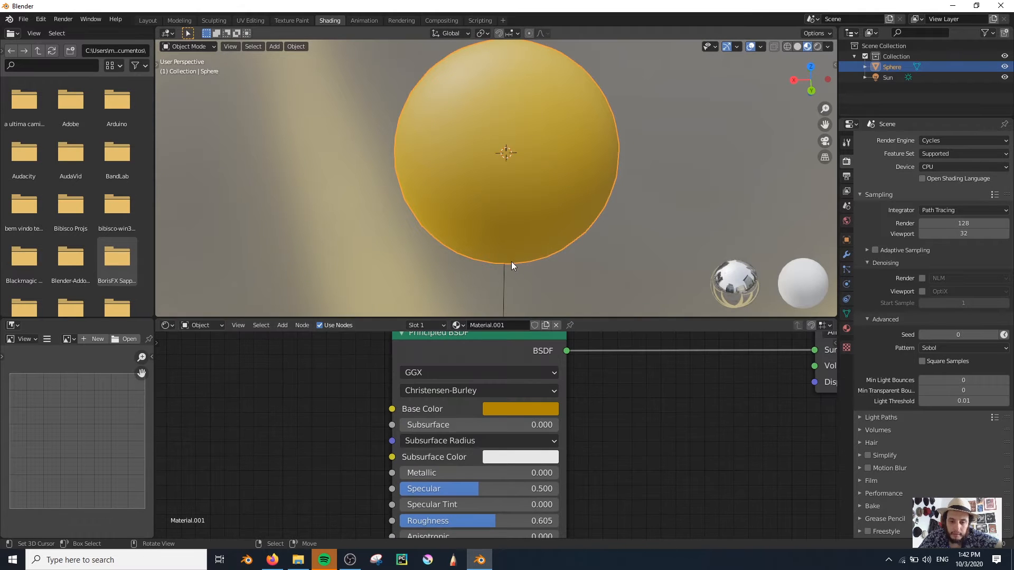
Change the material's Base Color from gold to red
left_click(510, 410)
left_click_drag(501, 294, 541, 300)
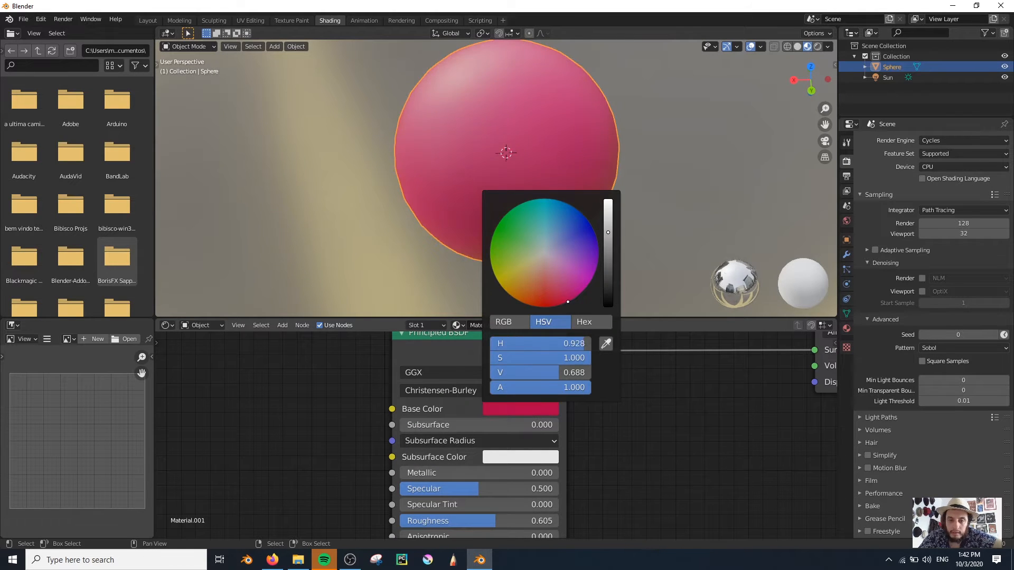
middle_click_drag(625, 472, 635, 374)
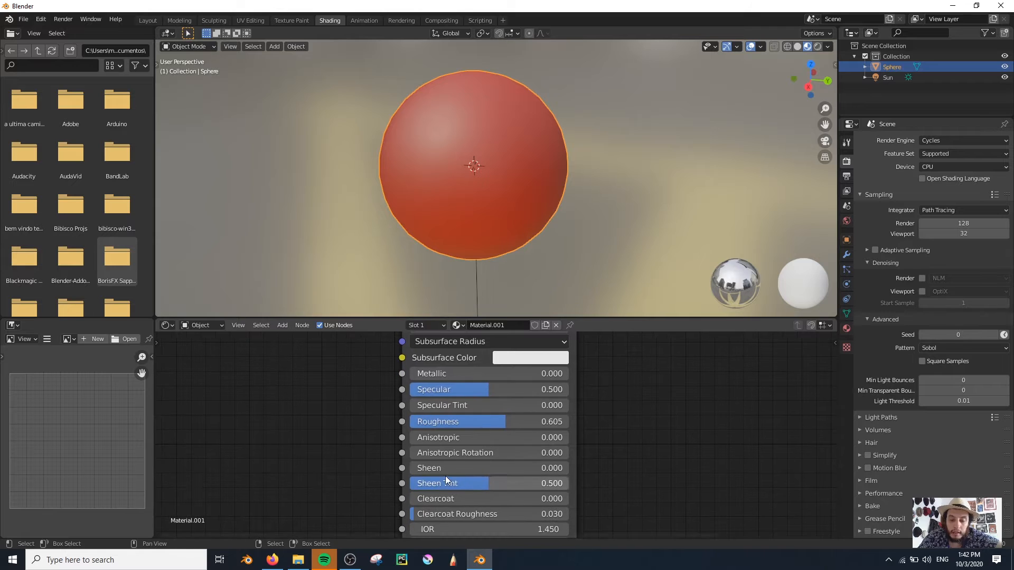
Set the material's Sheen to 1 and try adjusting the Sheen Tint
left_click_drag(447, 469, 568, 469)
middle_click_drag(478, 233, 435, 203)
scroll(405, 194, "up", 2)
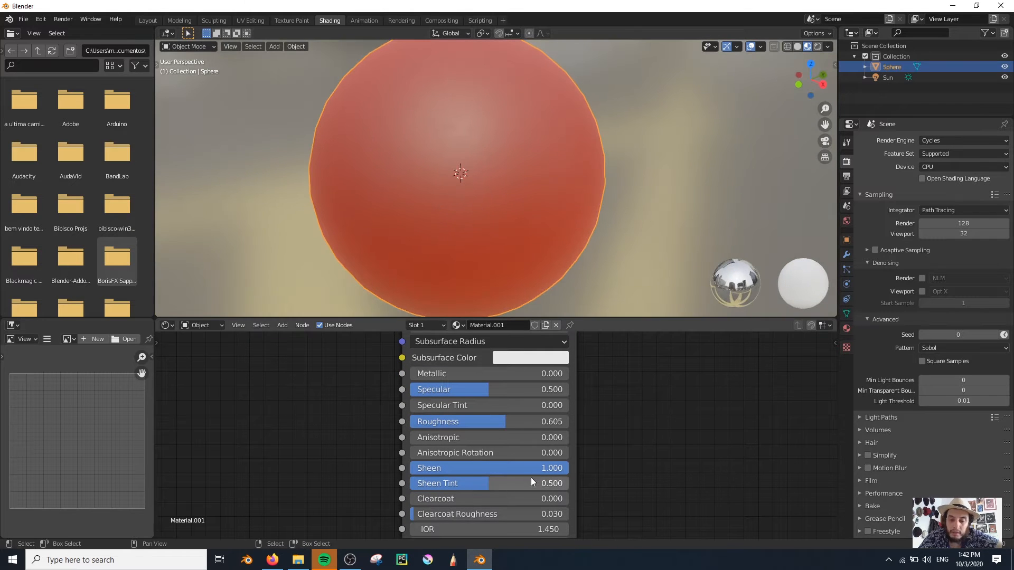
left_click_drag(568, 483, 410, 483)
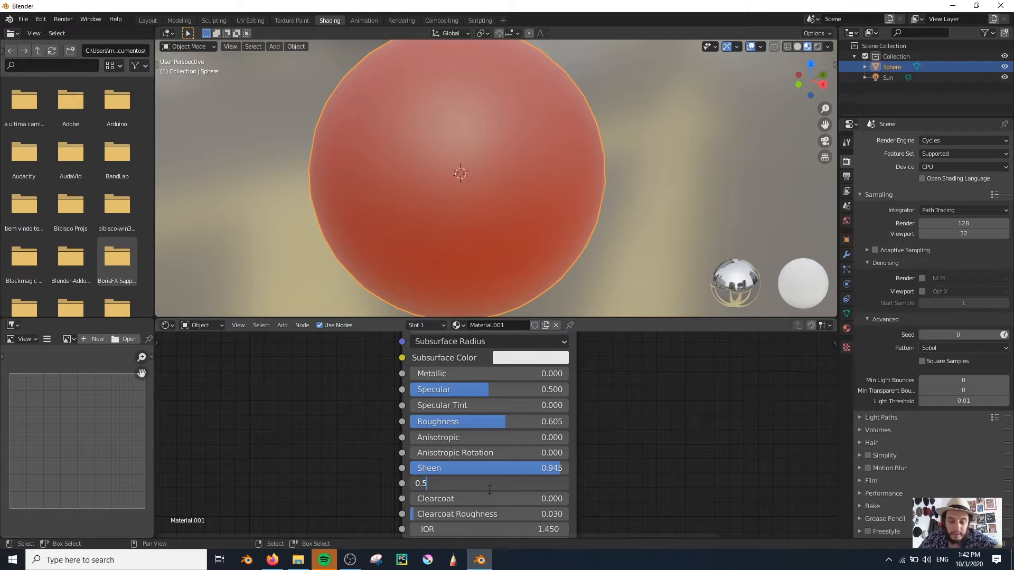
Lower Sheen to 0.682 and examine its effect around the red sphere
scroll(470, 206, "down", 1)
middle_click_drag(470, 206, 433, 222)
mouse_move(509, 468)
left_mouse_down()
mouse_move(457, 467)
mouse_move(526, 468)
left_mouse_up()
middle_click_drag(461, 250, 473, 265)
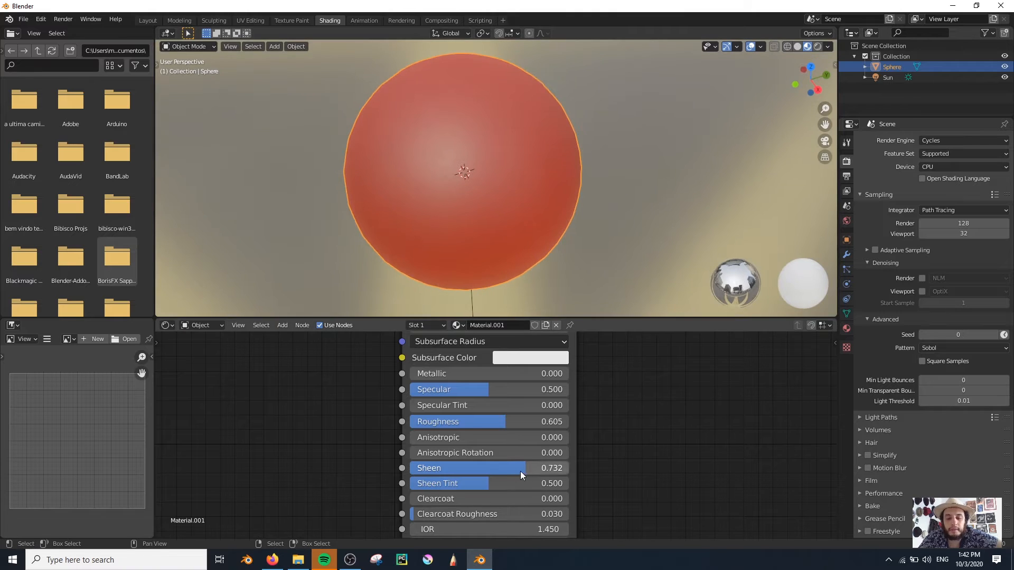
left_click_drag(521, 471, 513, 471)
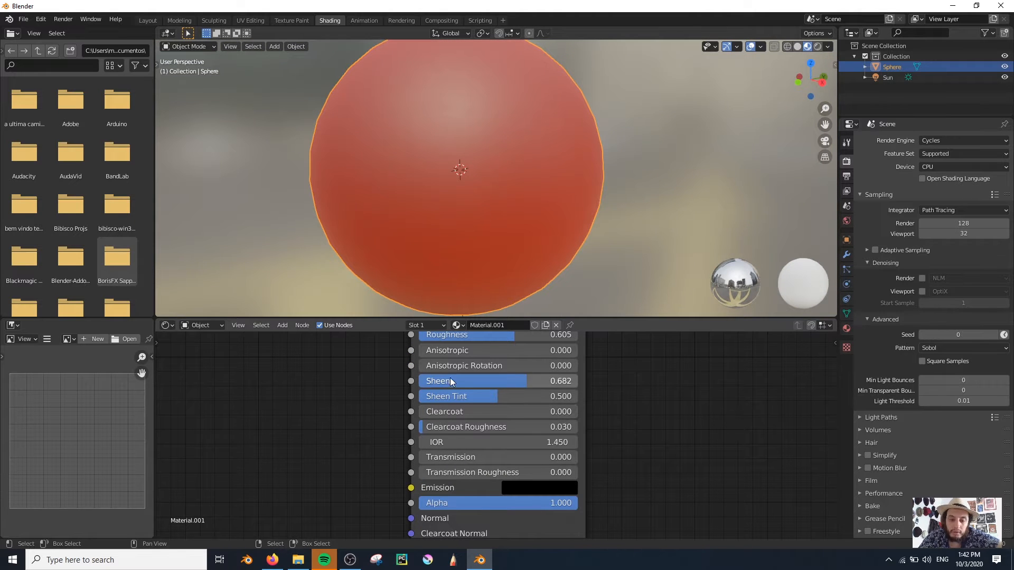
Set Clearcoat to 1 and Sheen to 0, and inspect the glossy reflections on the sphere
left_click_drag(458, 412, 577, 411)
middle_click_drag(378, 249, 444, 255)
scroll(445, 259, "up", 1)
middle_click_drag(651, 445, 648, 526)
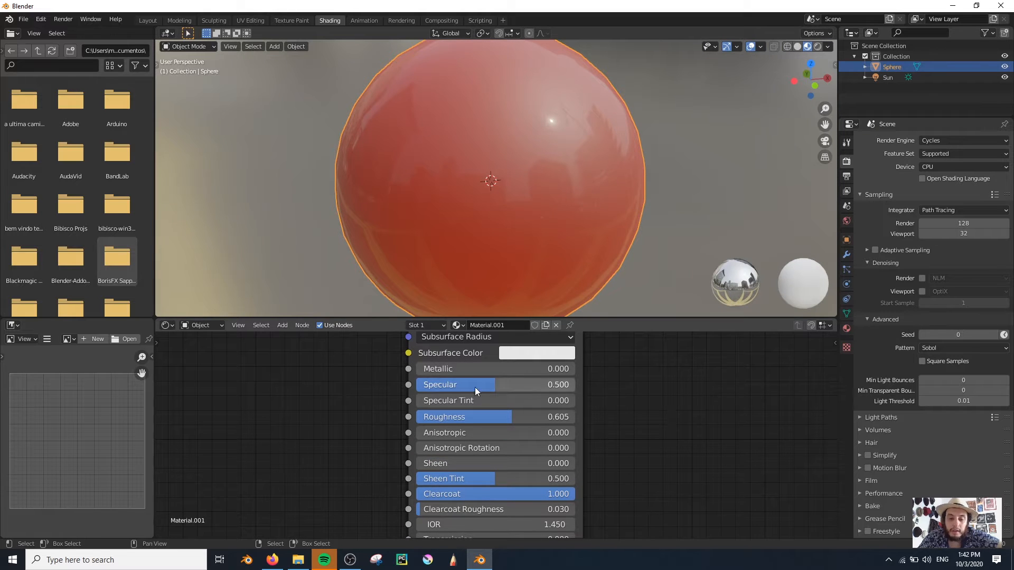
Set Roughness to 0.300 and compare the sphere with Clearcoat at 0 and at 1
left_click_drag(536, 500, 417, 500)
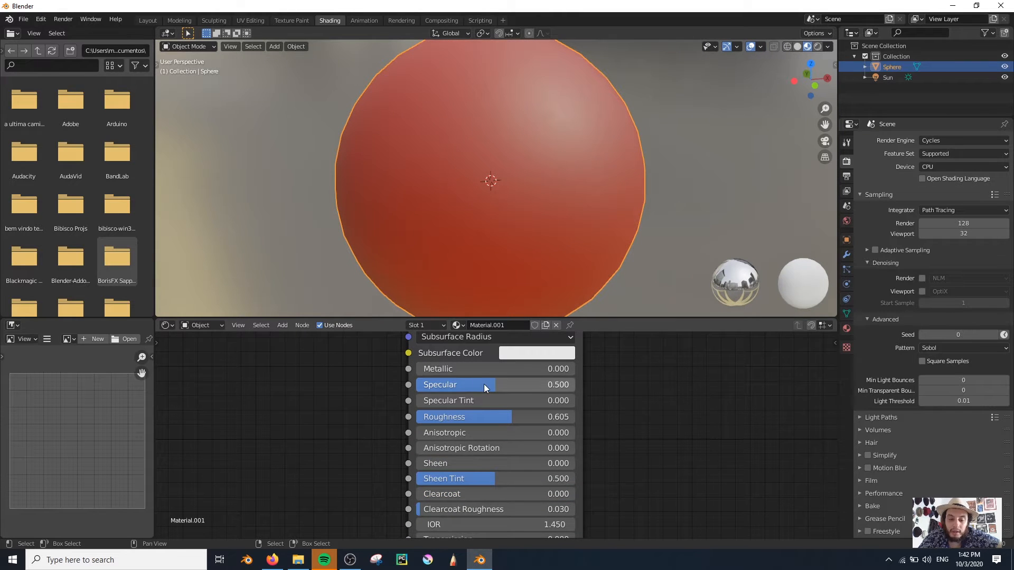
left_click_drag(504, 417, 476, 417)
left_click_drag(418, 493, 575, 493)
scroll(483, 245, "up", 6)
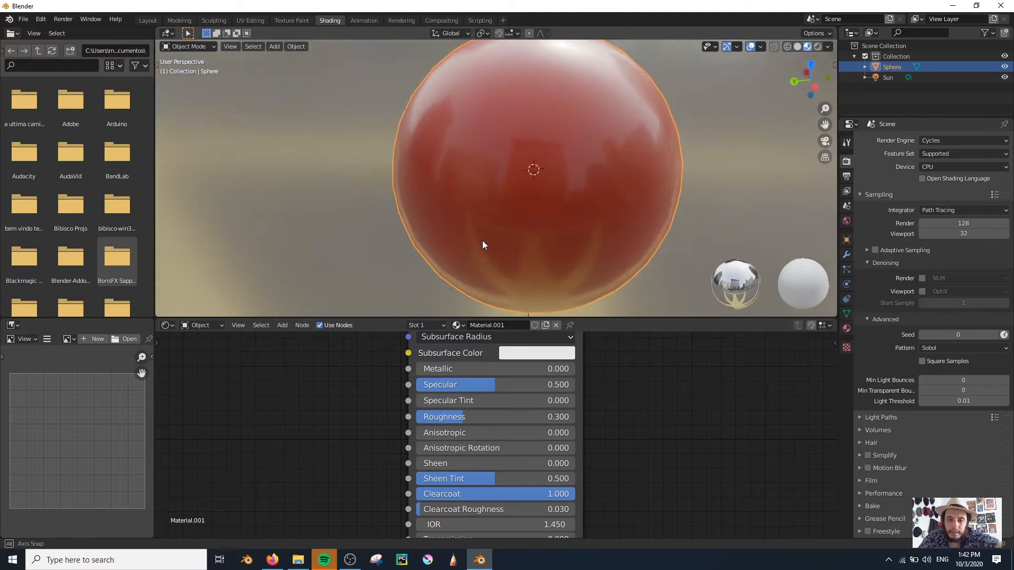
middle_click_drag(378, 252, 474, 205)
Set Clearcoat Roughness to 0.098 and reduce Clearcoat to 0
scroll(492, 196, "down", 5)
scroll(492, 196, "down", 2)
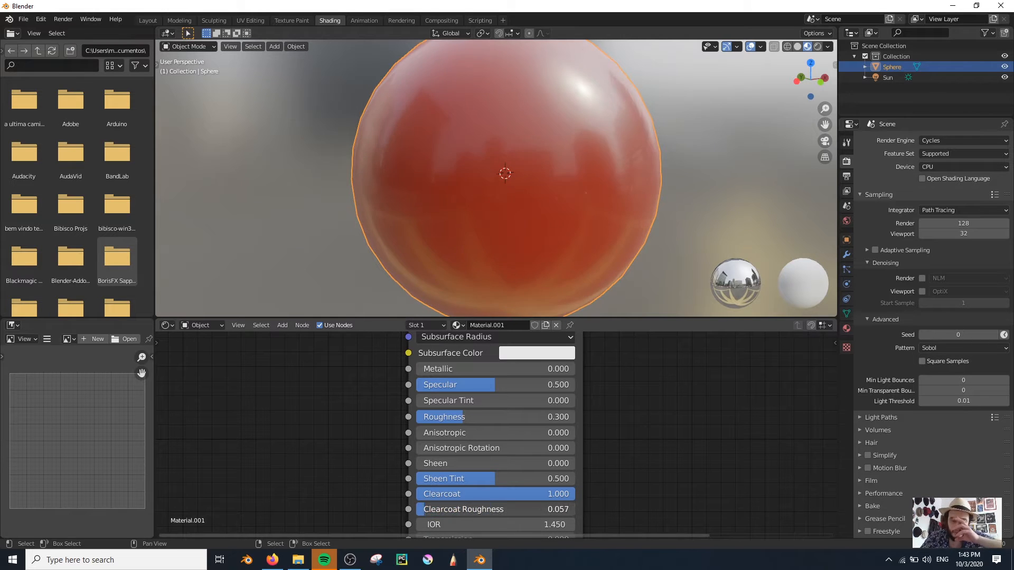
left_click_drag(503, 496, 416, 496)
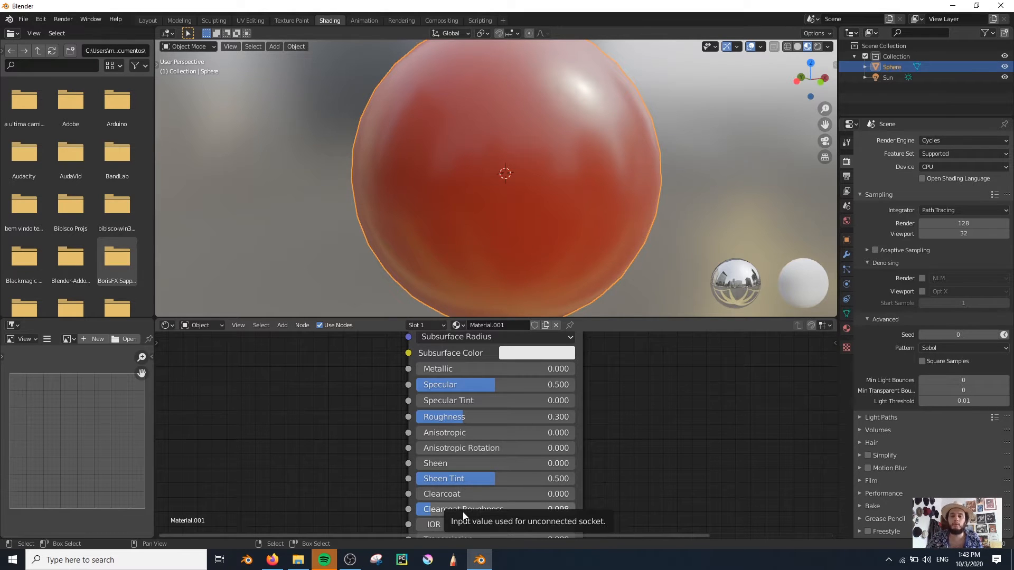
Load the WoodFloor041 2K texture maps onto the Principled BSDF with the Principled texture setup
scroll(641, 402, "down", 4)
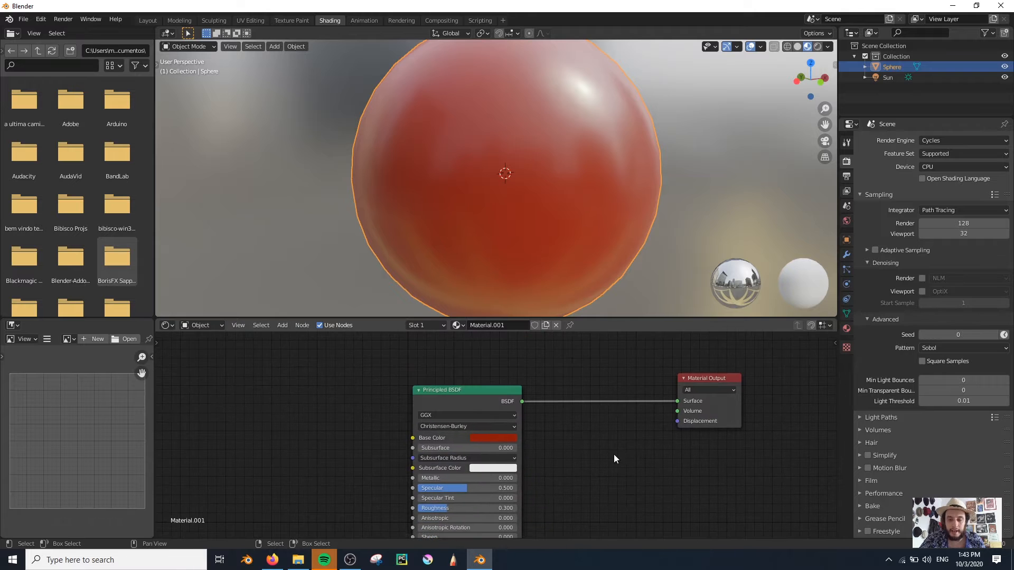
key("ctrl+shift+t")
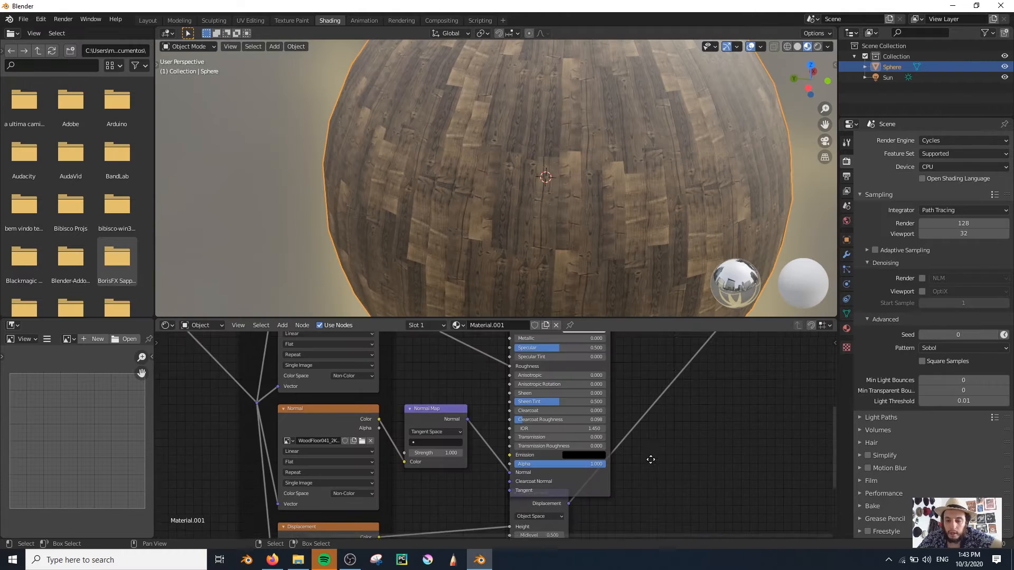
Set Clearcoat to 0.864 and inspect the coating on the wood-textured sphere
scroll(627, 424, "up", 2)
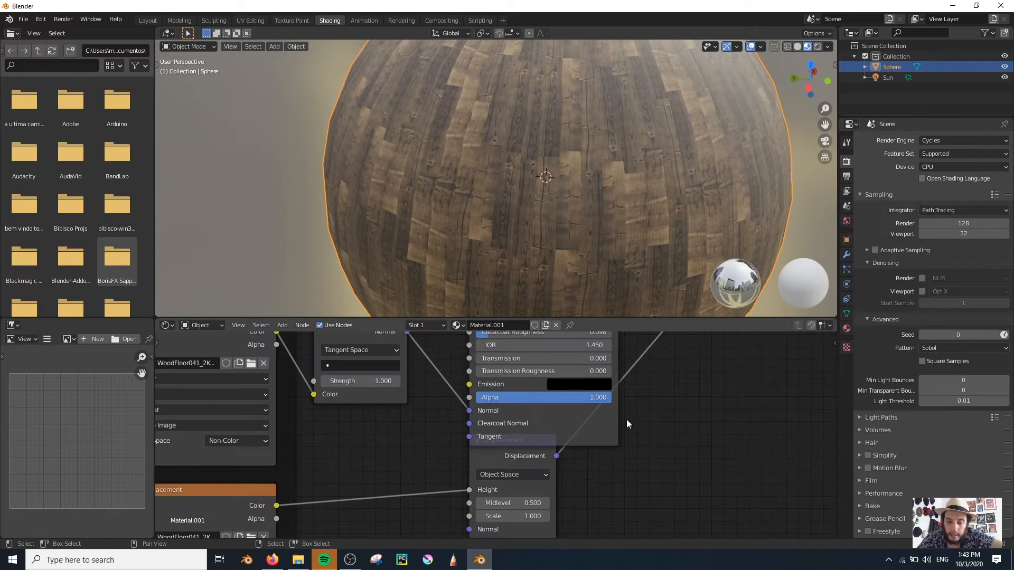
scroll(628, 424, "up", 3)
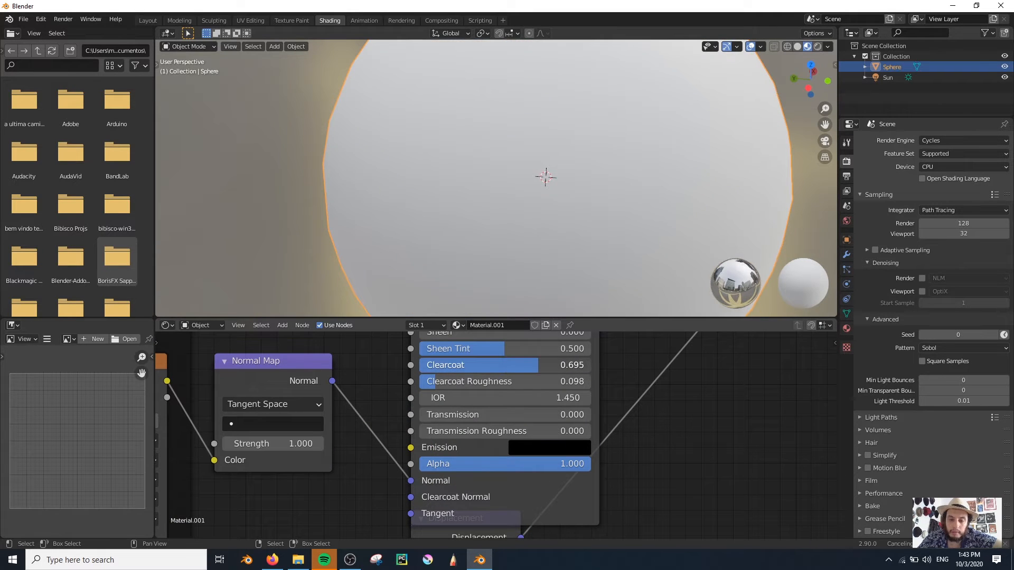
left_click_drag(520, 369, 547, 369)
scroll(485, 182, "down", 3)
middle_click_drag(485, 183, 517, 164)
scroll(540, 171, "up", 3)
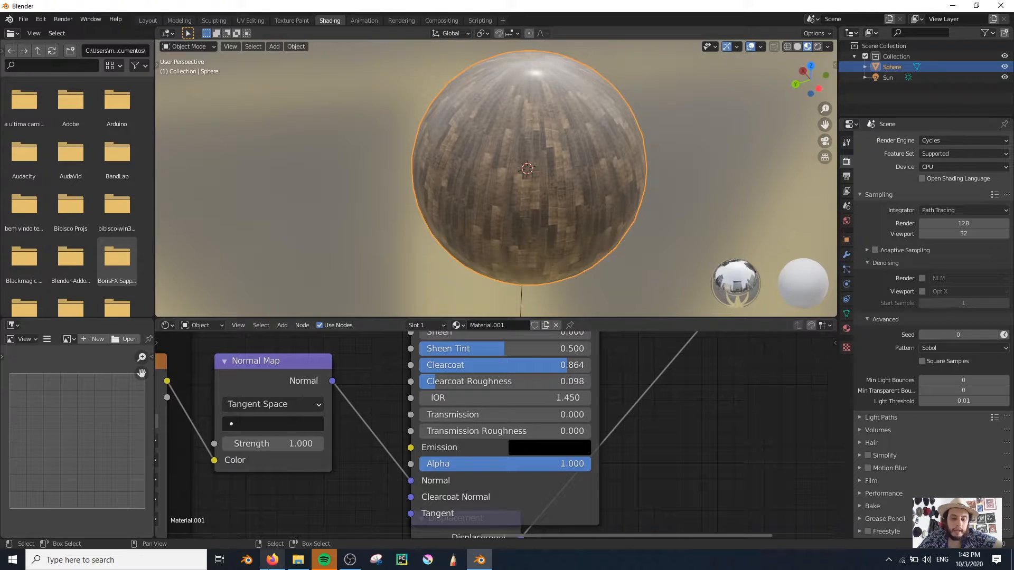
Switch to Firefox, open the Texture Box home page and search CC0 Textures for grunge
left_click(272, 560)
left_click(53, 7)
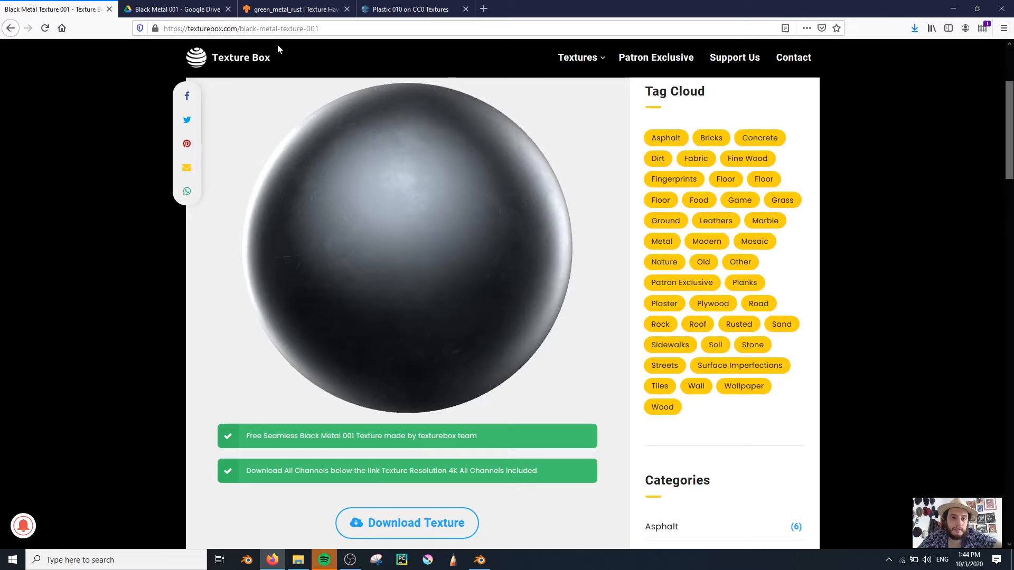
left_click(256, 51)
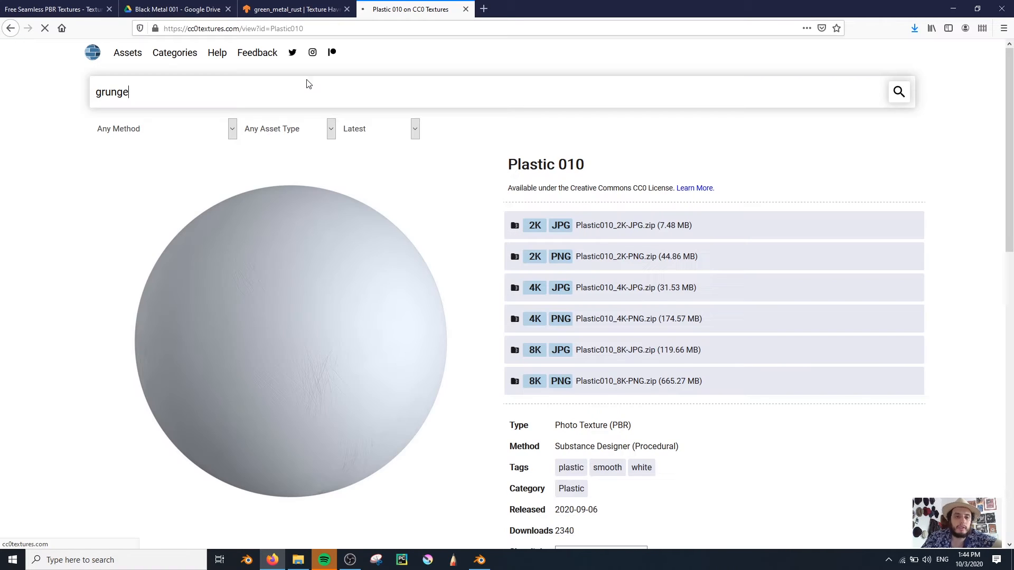
scroll(310, 254, "down", 1)
scroll(367, 285, "up", 1)
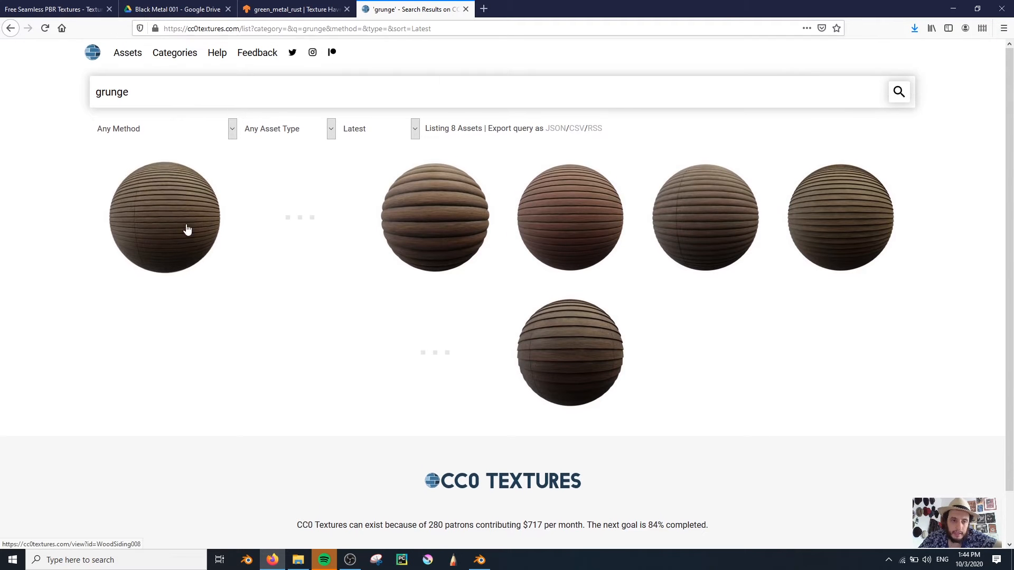
Open the Fingerprints category of Texture Box's surface imperfections and browse its textures
left_click(143, 6)
left_click(63, 6)
mouse_move(423, 98)
mouse_move(439, 458)
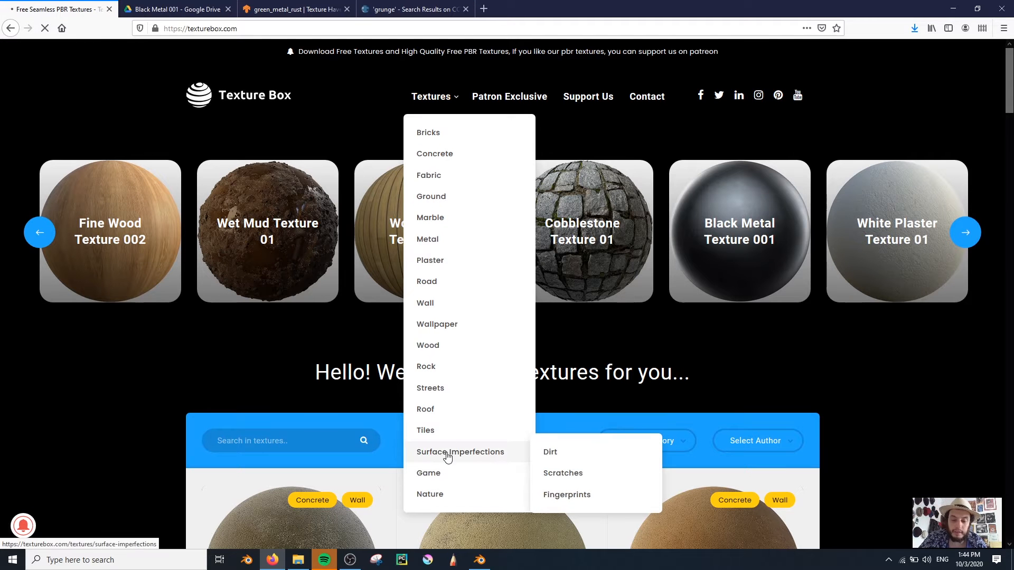
left_click(570, 492)
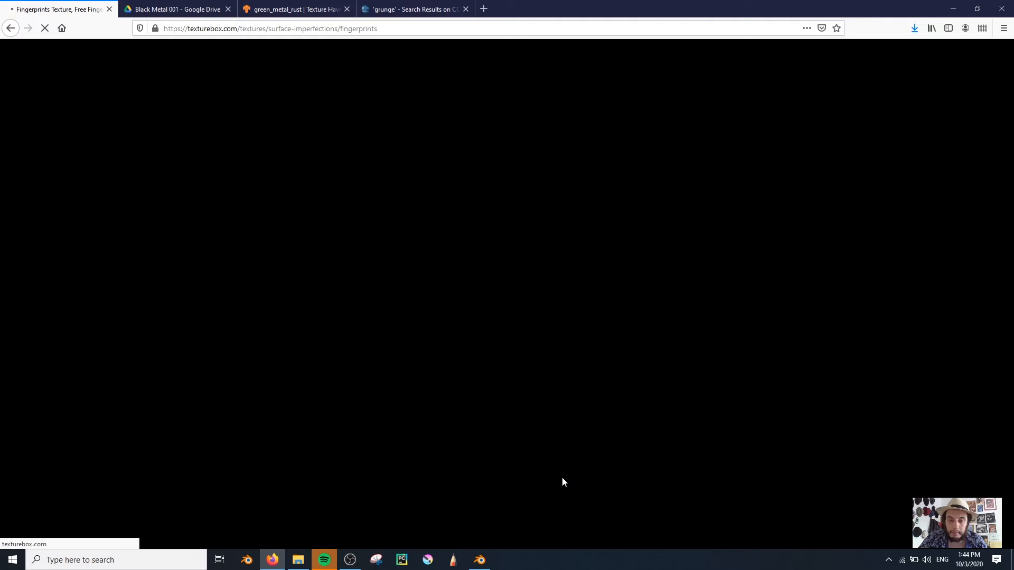
scroll(319, 207, "down", 5)
scroll(361, 210, "up", 3)
scroll(362, 211, "up", 3)
Open the Scratches category of Texture Box's surface imperfections
mouse_move(431, 96)
mouse_move(455, 460)
left_click(578, 479)
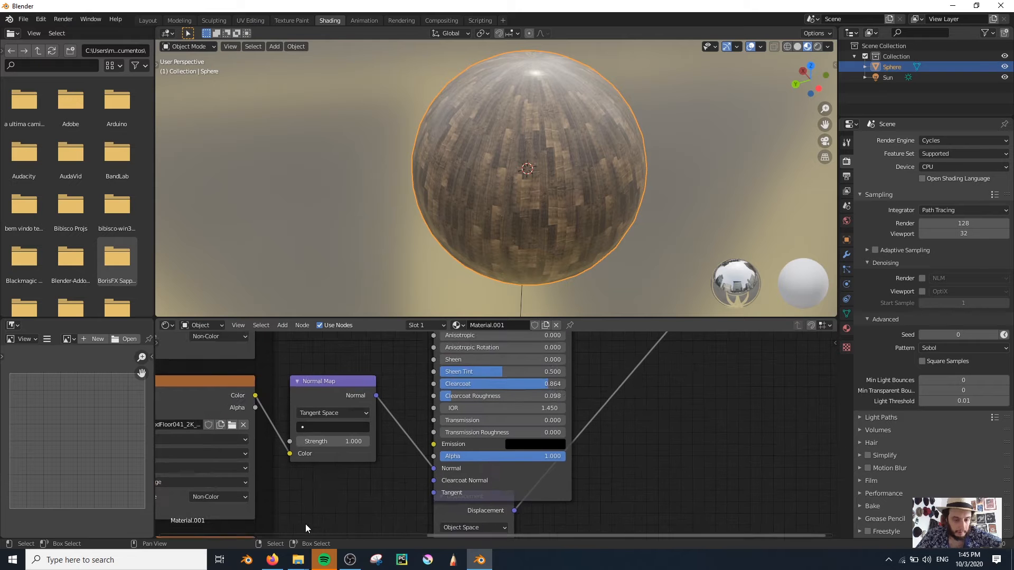
Bring a surface imperfection image from File Explorer into Blender's node editor, placing its image texture node below the Displacement texture
middle_click_drag(307, 528, 333, 460)
left_click(298, 559)
left_click(258, 511)
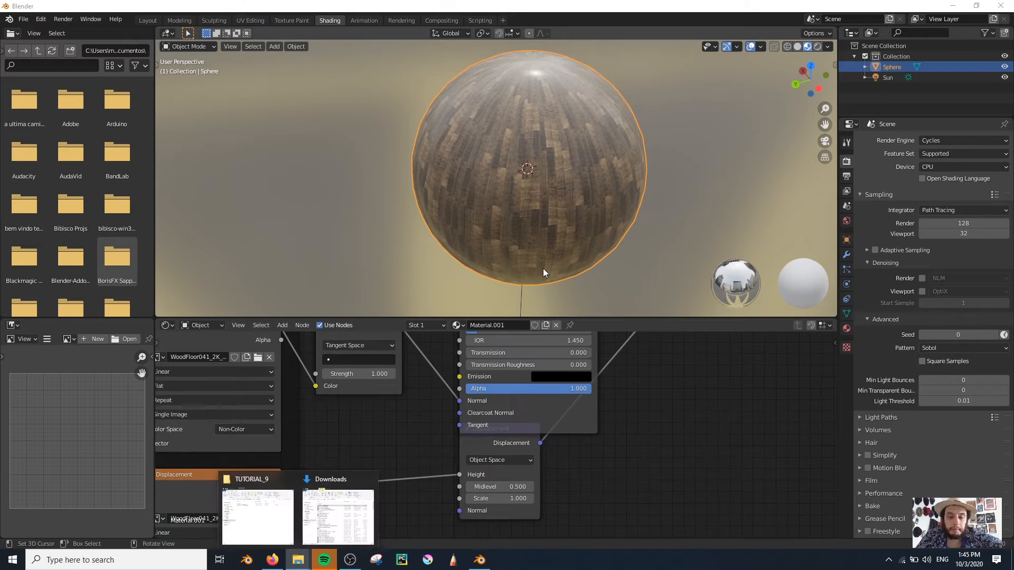
left_click_drag(344, 441, 257, 445)
left_click(327, 433)
scroll(451, 424, "down", 15)
left_click(264, 393)
left_click_drag(467, 442, 414, 498)
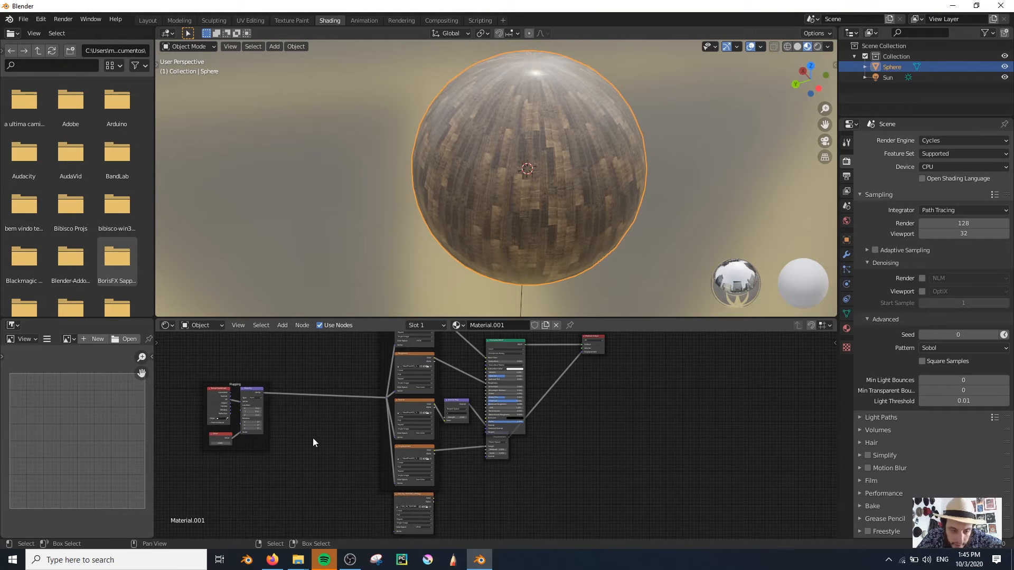
Try feeding the Mapping node's vector into the new image texture and remove that link again
middle_click_drag(313, 442, 317, 414)
left_click_drag(267, 365, 398, 503)
scroll(436, 509, "up", 6)
middle_click_drag(437, 509, 502, 425)
scroll(502, 425, "up", 5)
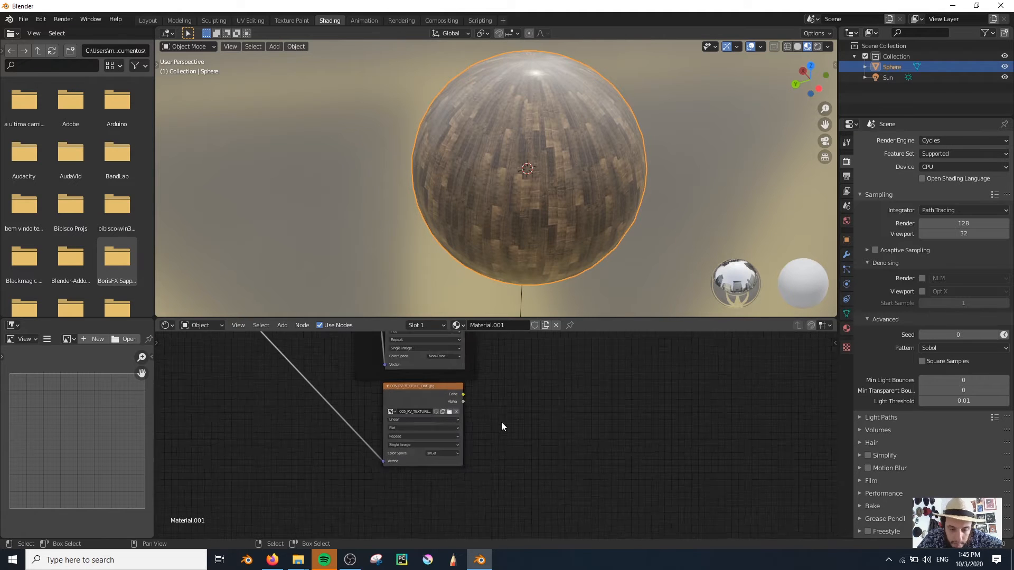
left_click_drag(363, 465, 335, 462)
Set the imperfection texture's Color Space to Non-Color and connect its Color output to Clearcoat Roughness
left_click(444, 456)
left_click(446, 491)
middle_click_drag(557, 422, 526, 503)
scroll(526, 503, "down", 1)
scroll(526, 502, "down", 2)
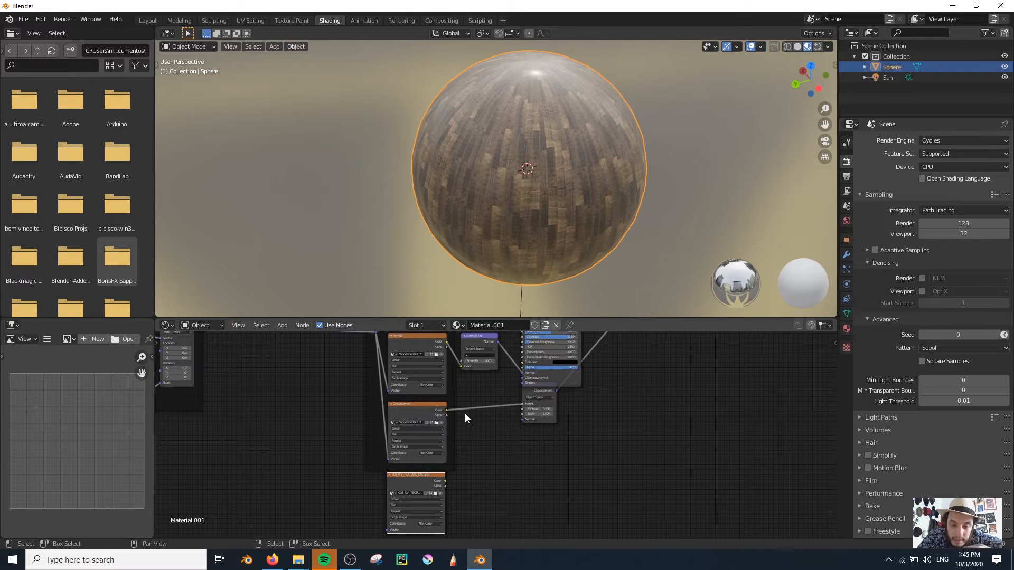
left_click_drag(444, 481, 526, 341)
middle_click_drag(467, 158, 364, 161)
scroll(395, 148, "up", 4)
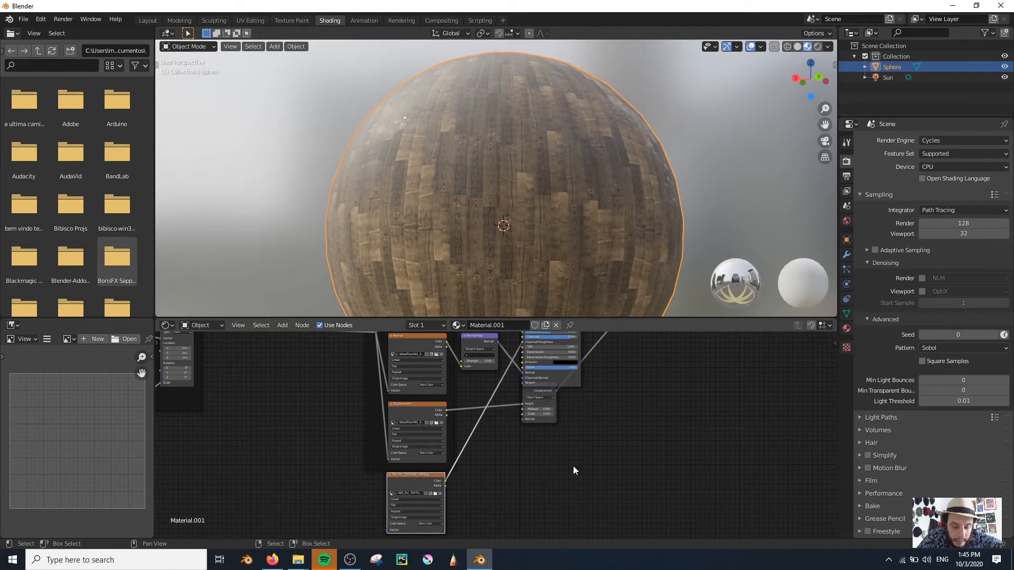
Insert an Invert node between the imperfection texture and Clearcoat Roughness and inspect the highlight on the sphere
key("shift+a")
left_click(535, 424)
type("in")
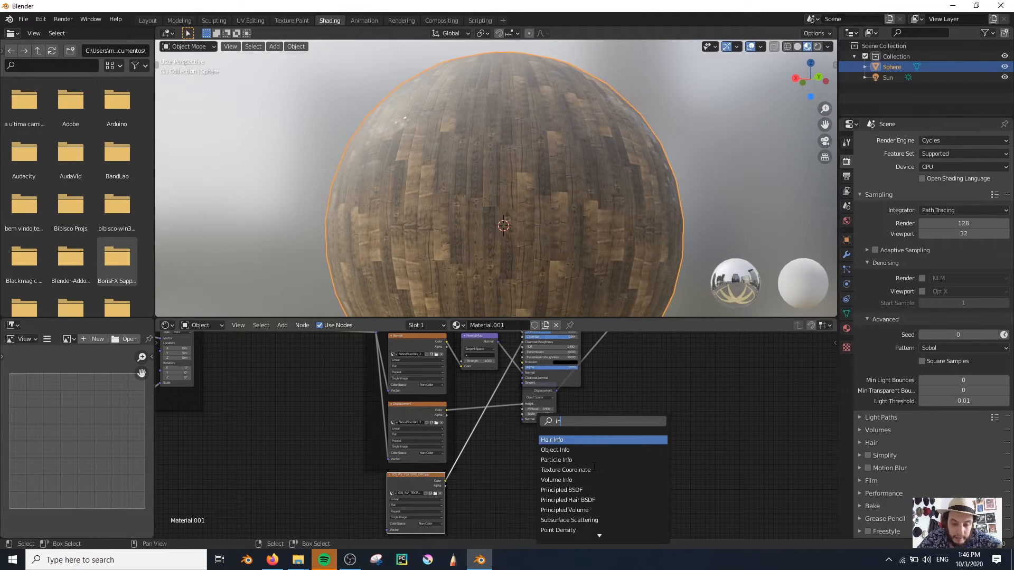
type("v")
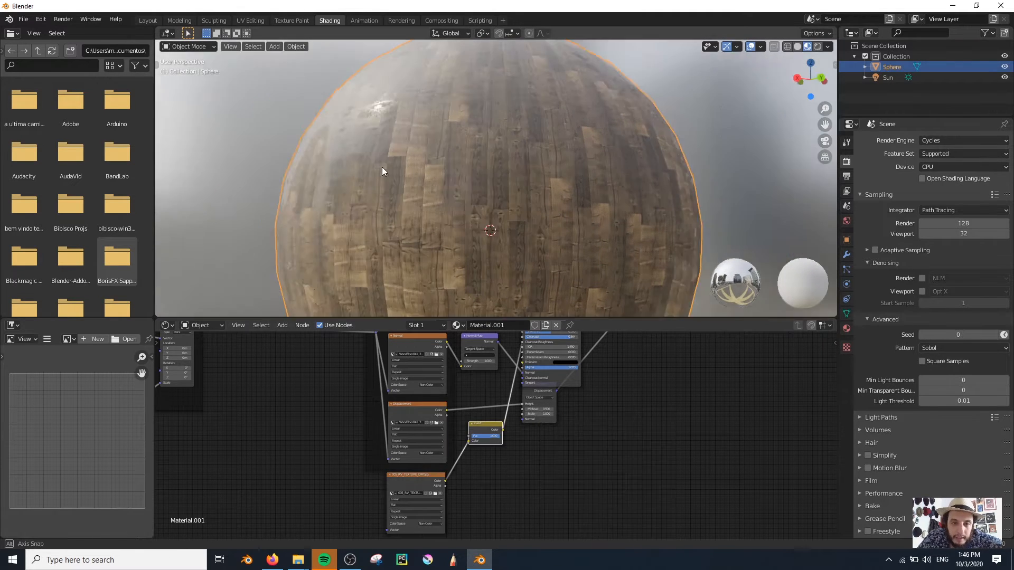
middle_click_drag(382, 167, 549, 132)
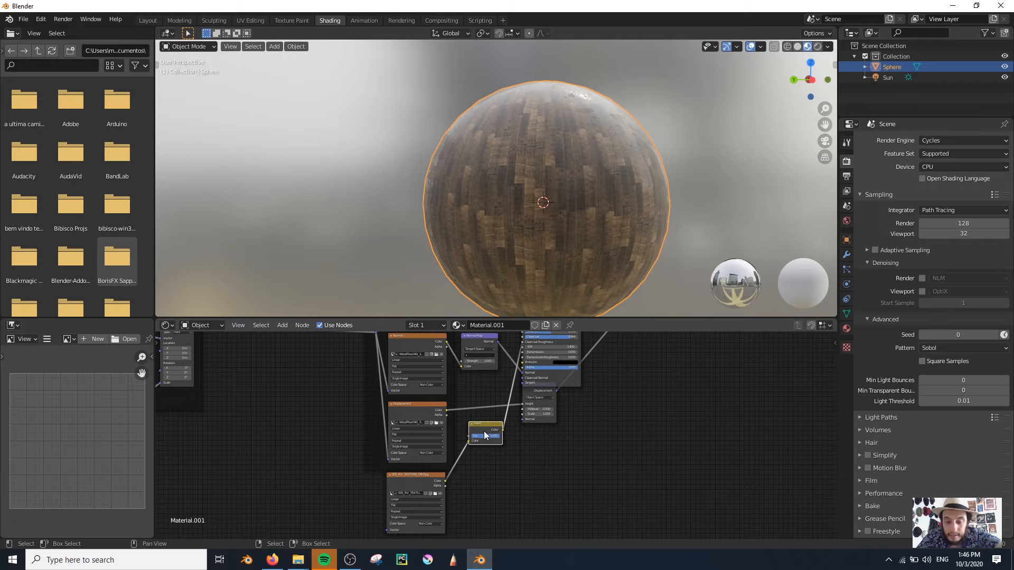
Delete the Invert node and the imperfection image texture node
key("x")
left_click(432, 476)
key("x")
Delete the remaining wood texture, mapping, normal map and displacement nodes, keeping the Principled BSDF
middle_click_drag(611, 428, 551, 489)
scroll(505, 448, "down", 7)
middle_click_drag(724, 438, 711, 474)
scroll(710, 473, "down", 2)
middle_click_drag(498, 453, 598, 414)
middle_click_drag(264, 334, 242, 367)
left_click_drag(242, 372, 520, 464)
key("x")
key("x")
left_click(491, 366)
key("x")
Bring the Principled BSDF's Transmission settings into view and switch the viewport to Rendered shading
scroll(679, 454, "up", 6)
middle_click_drag(678, 455, 555, 420)
scroll(538, 419, "up", 10)
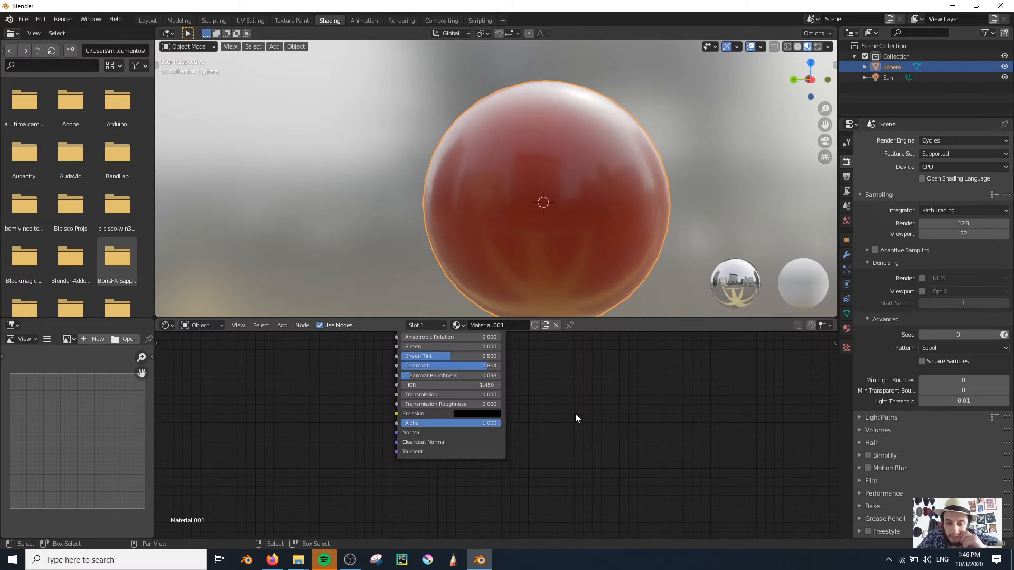
scroll(569, 446, "up", 3)
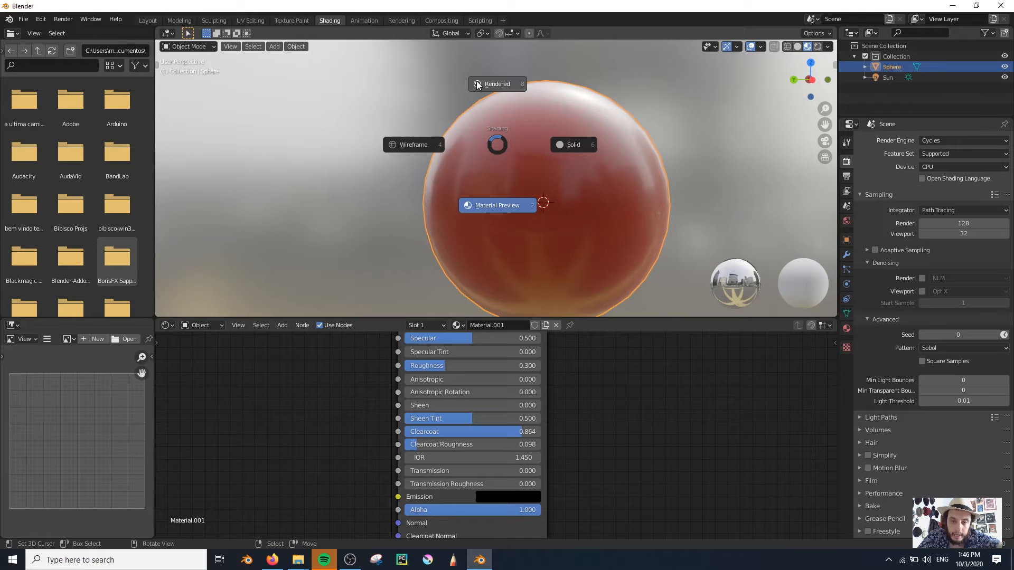
left_click(489, 115)
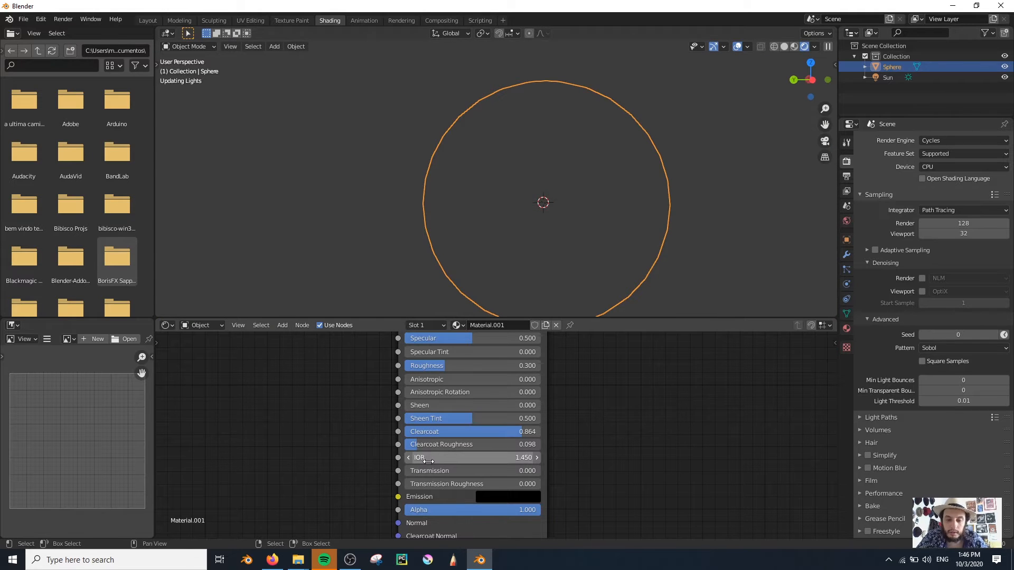
Add an Environment Texture node with the urban_street_01_8k HDRI between the world's Mapping and Background nodes and check it around the sphere
scroll(616, 156, "down", 3)
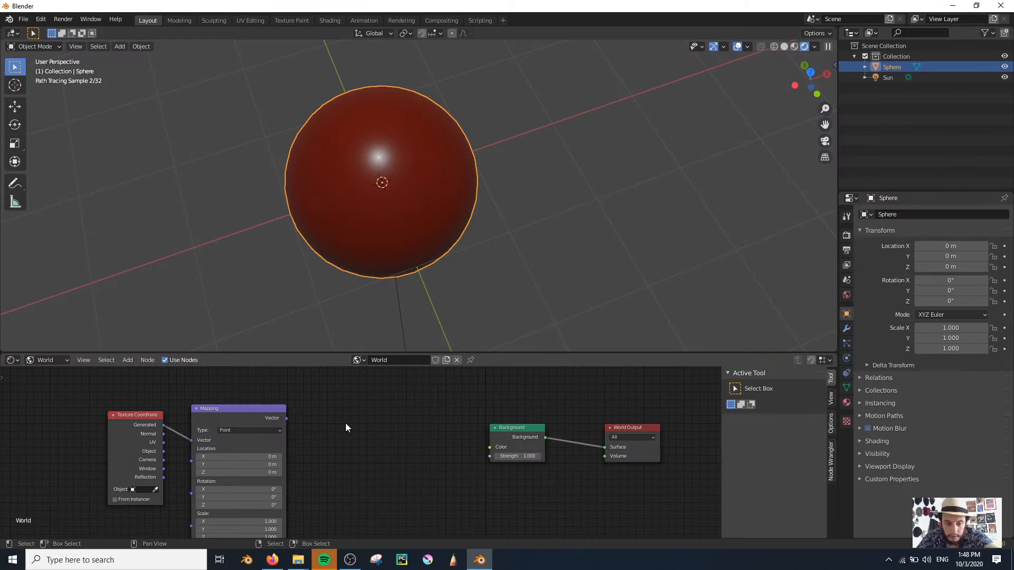
key("shift+a")
left_click(354, 426)
type("env")
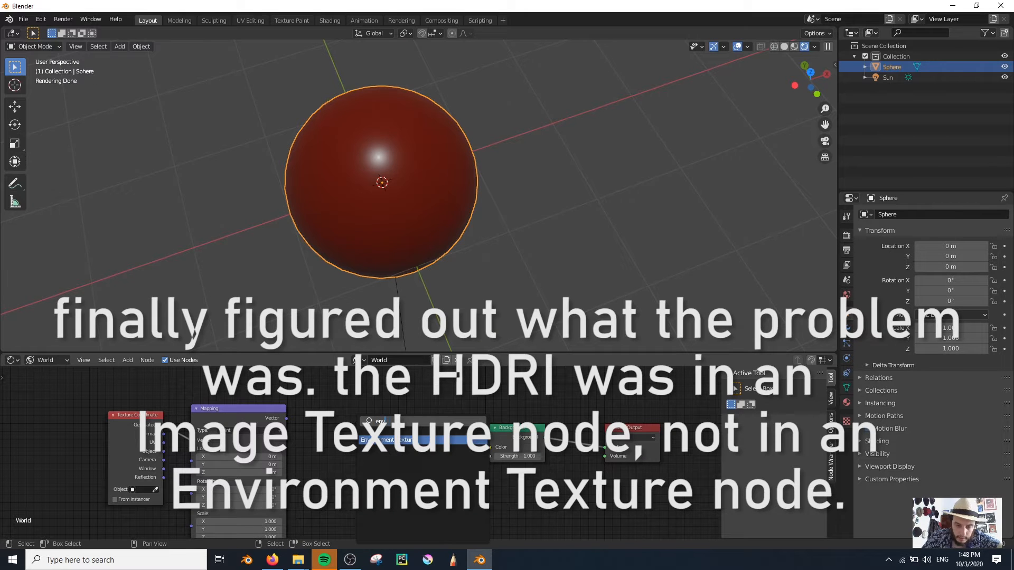
key("Return")
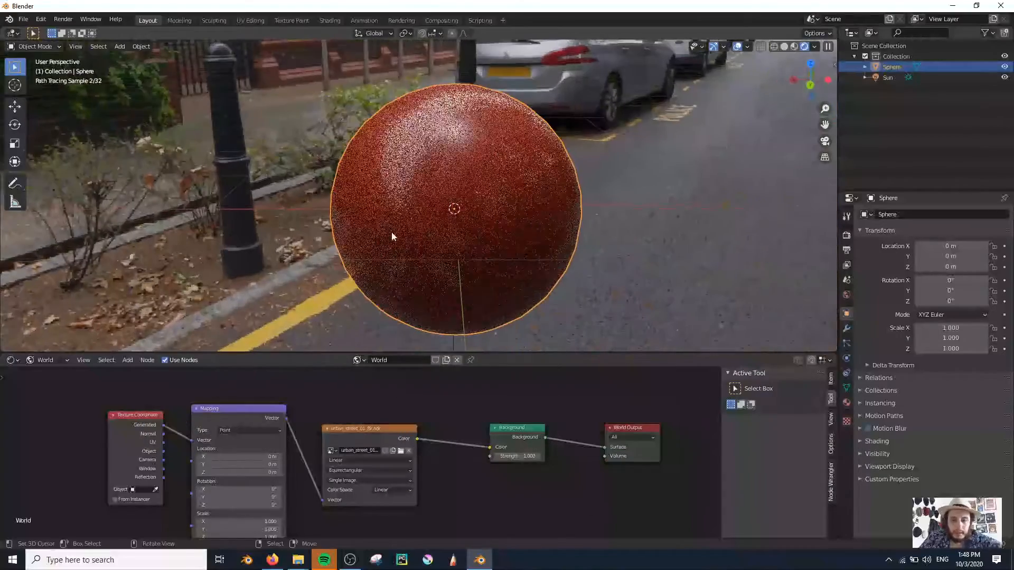
mouse_move(391, 232)
middle_mouse_down()
mouse_move(189, 336)
mouse_move(132, 348)
middle_mouse_up()
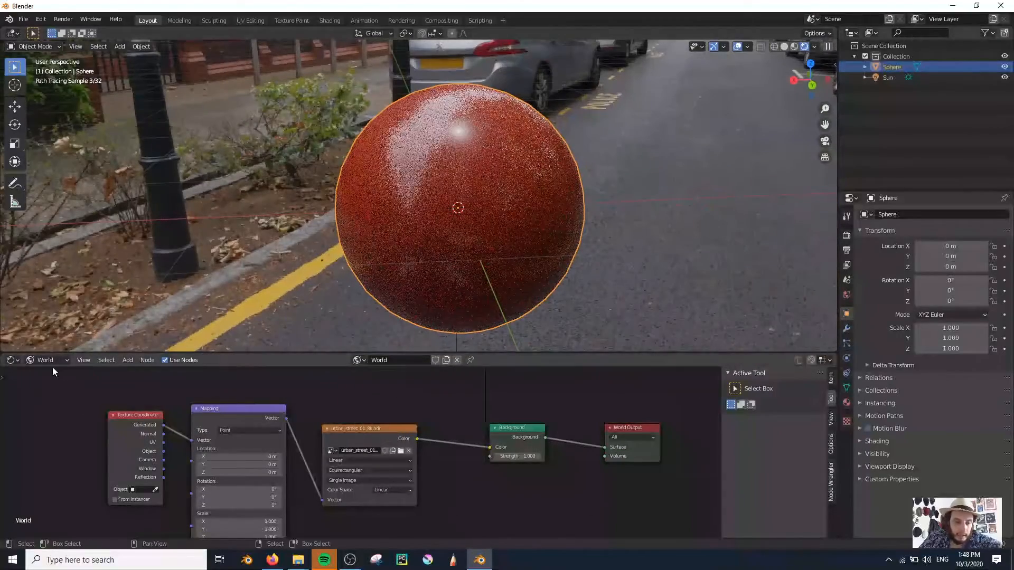
Switch the node editor from World to Object shading and change the sphere material's Base Color to pure white
left_click(53, 387)
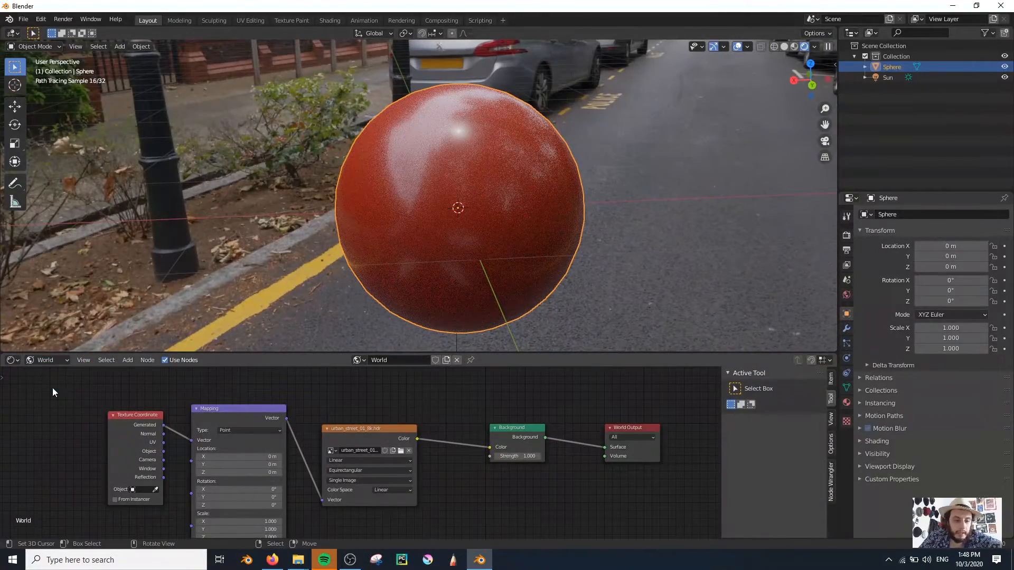
left_click(42, 362)
left_click(47, 373)
key("Home")
left_click(410, 418)
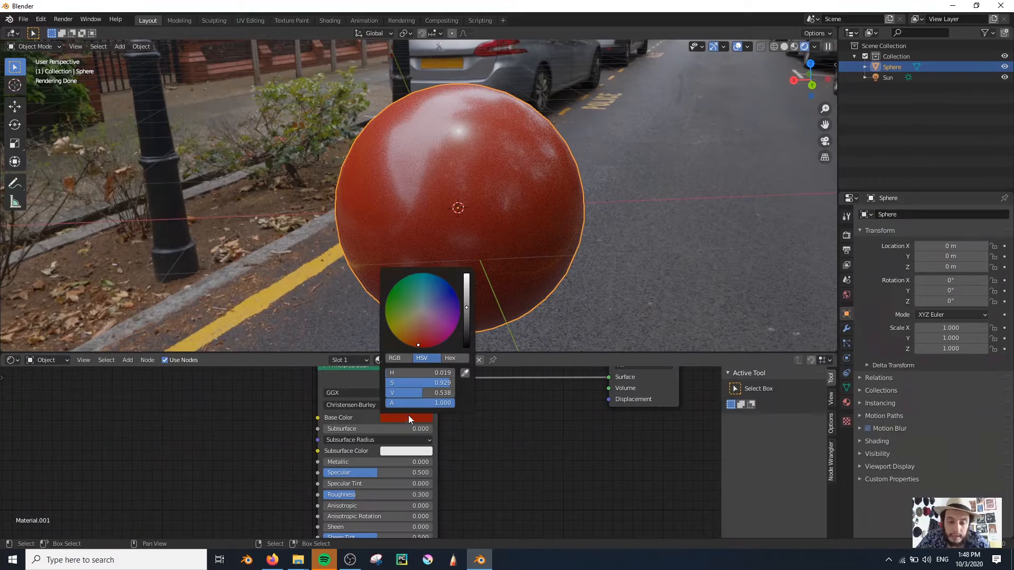
left_click_drag(466, 308, 466, 273)
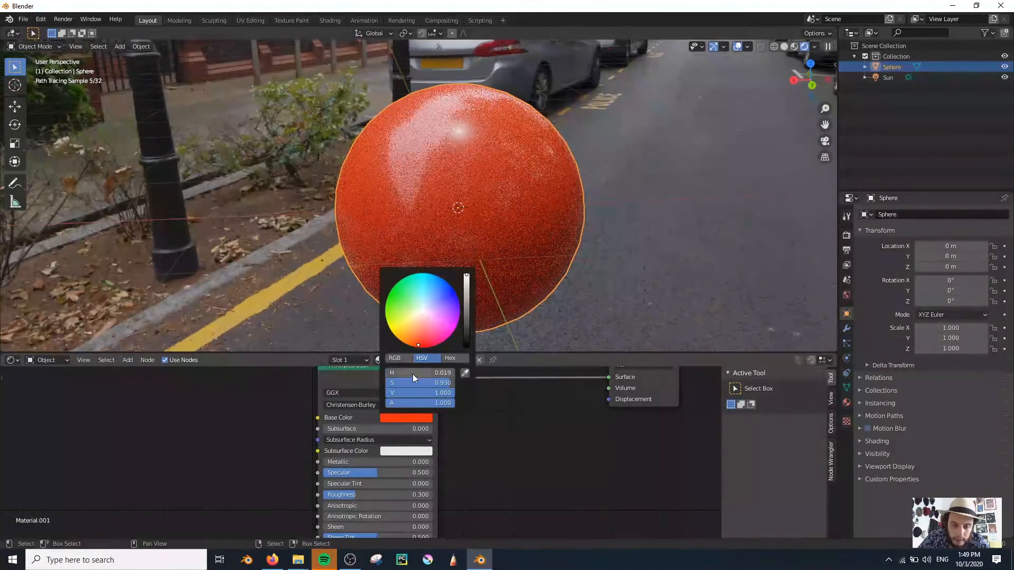
left_click_drag(413, 383, 386, 382)
Set the Transmission of the sphere's Principled BSDF to 1.000
scroll(385, 260, "down", 2)
middle_click_drag(386, 263, 407, 270)
scroll(389, 488, "down", 2)
middle_click_drag(493, 435, 511, 385)
scroll(495, 445, "up", 6)
middle_click_drag(488, 475, 494, 423)
middle_click_drag(332, 496, 311, 464)
scroll(297, 452, "up", 8)
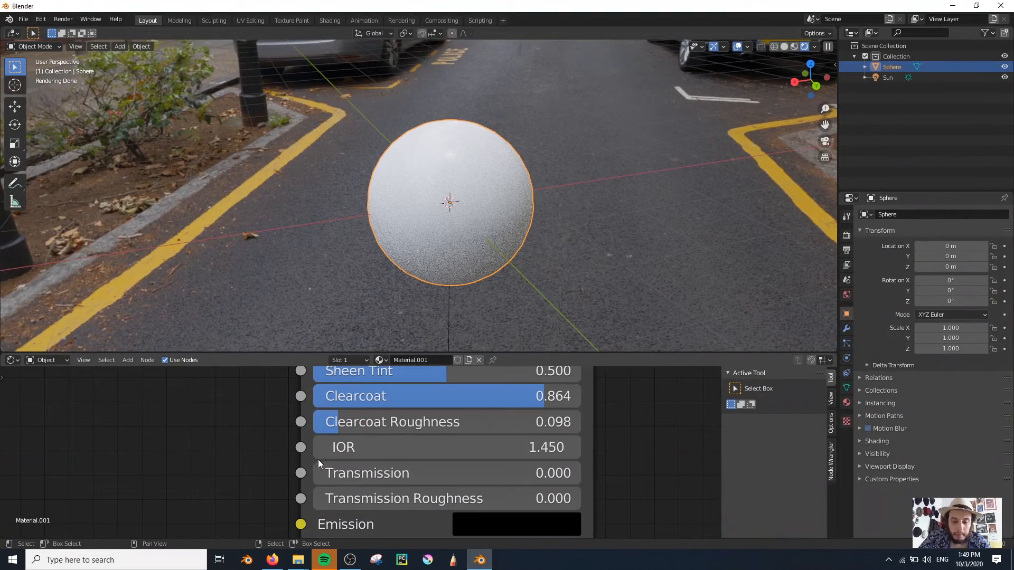
left_click_drag(343, 476, 580, 476)
scroll(313, 239, "up", 4)
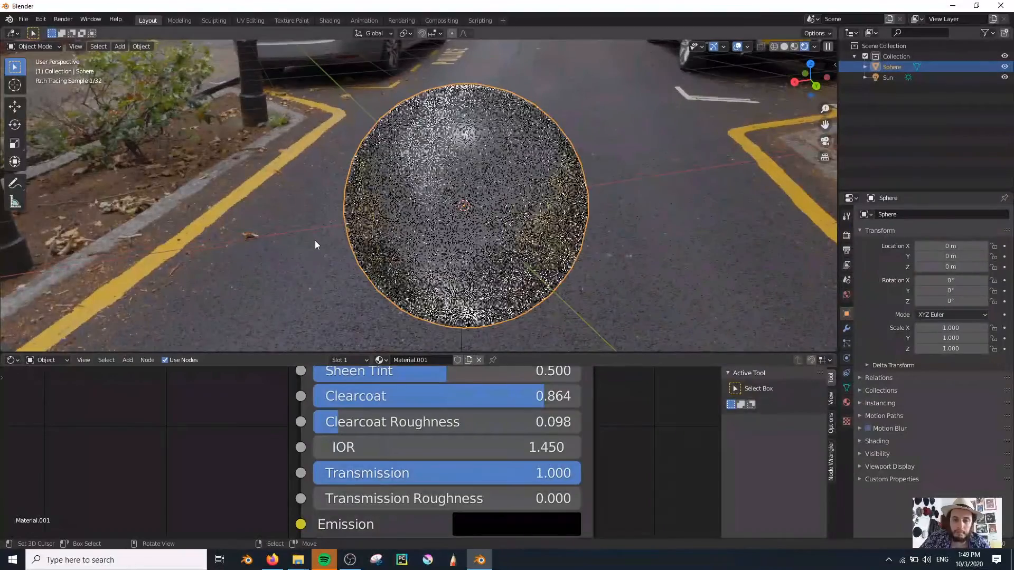
Set the sphere material's Roughness to 0.000 and inspect the refraction of the street in it
middle_click_drag(248, 414, 197, 459)
middle_click_drag(210, 423, 199, 509)
middle_click_drag(199, 455, 201, 516)
left_click_drag(274, 468, 195, 469)
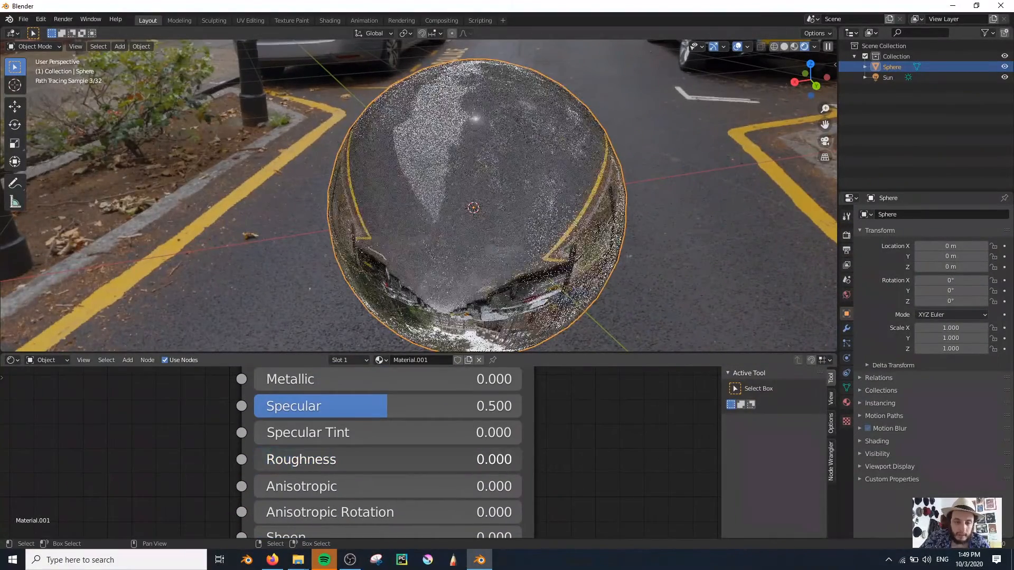
mouse_move(362, 243)
middle_mouse_down()
mouse_move(455, 240)
mouse_move(413, 251)
mouse_move(553, 236)
mouse_move(489, 228)
mouse_move(476, 210)
mouse_move(509, 215)
mouse_move(501, 244)
mouse_move(582, 242)
mouse_move(575, 204)
mouse_move(541, 195)
middle_mouse_up()
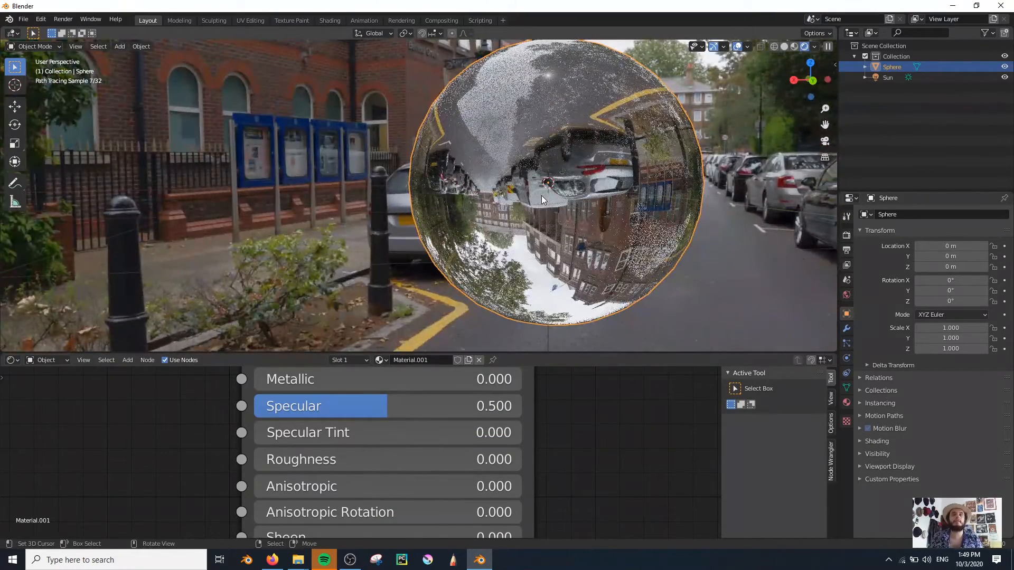
Inspect the glass sphere from several sides and add a Solidify modifier to it
left_click(847, 329)
left_click(909, 214)
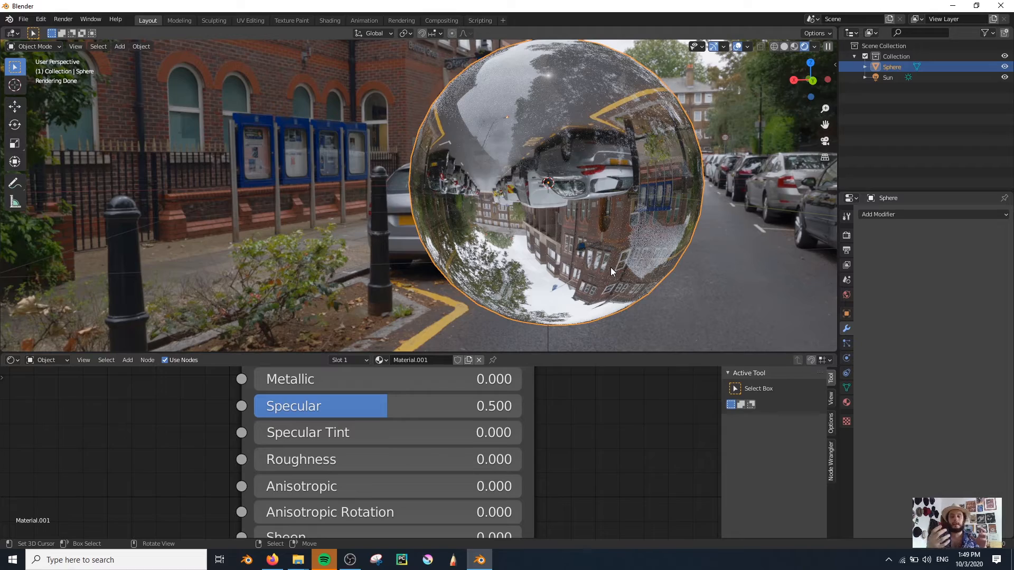
middle_click_drag(781, 258, 446, 231)
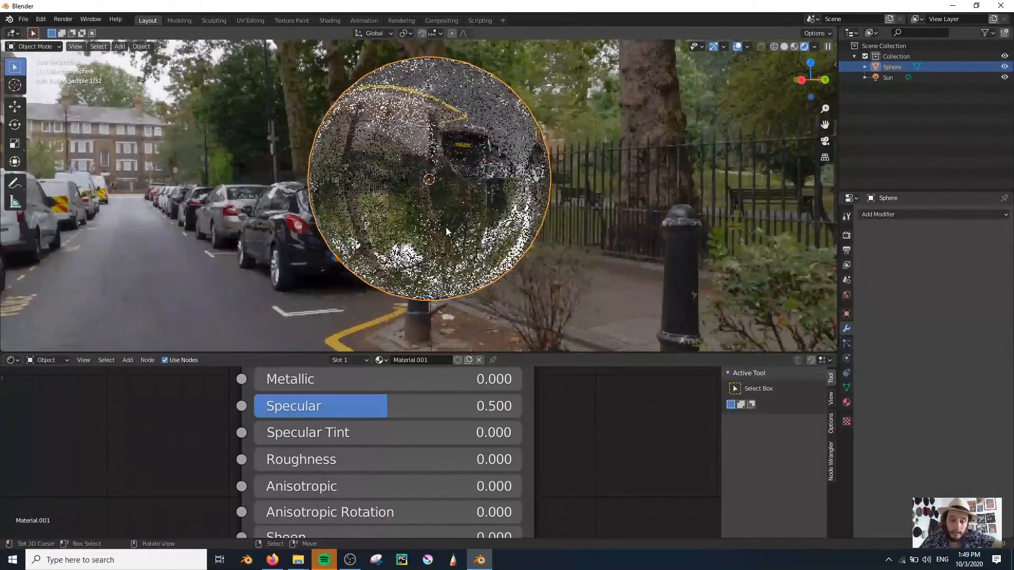
scroll(446, 227, "up", 2)
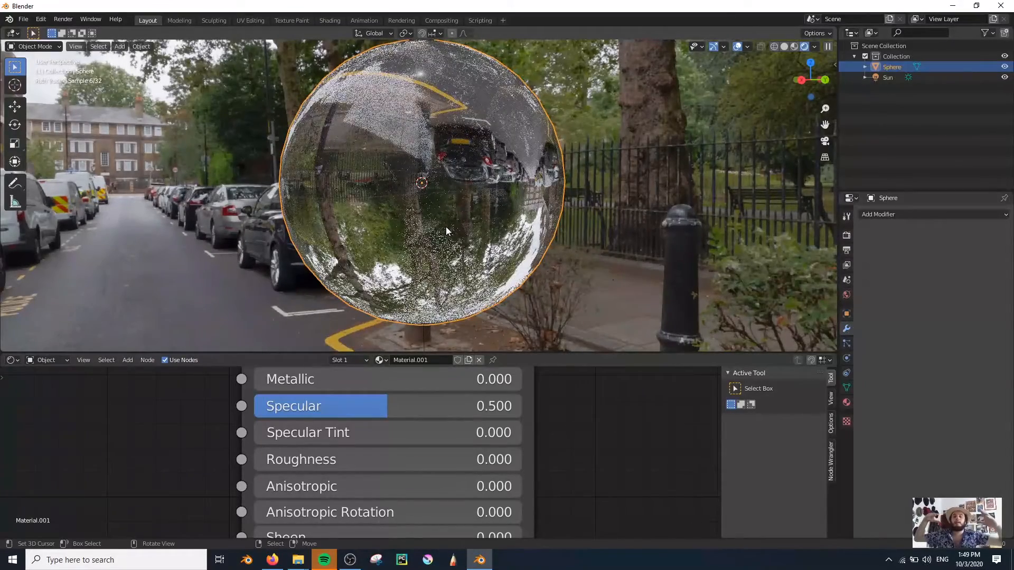
middle_click_drag(445, 231, 411, 183)
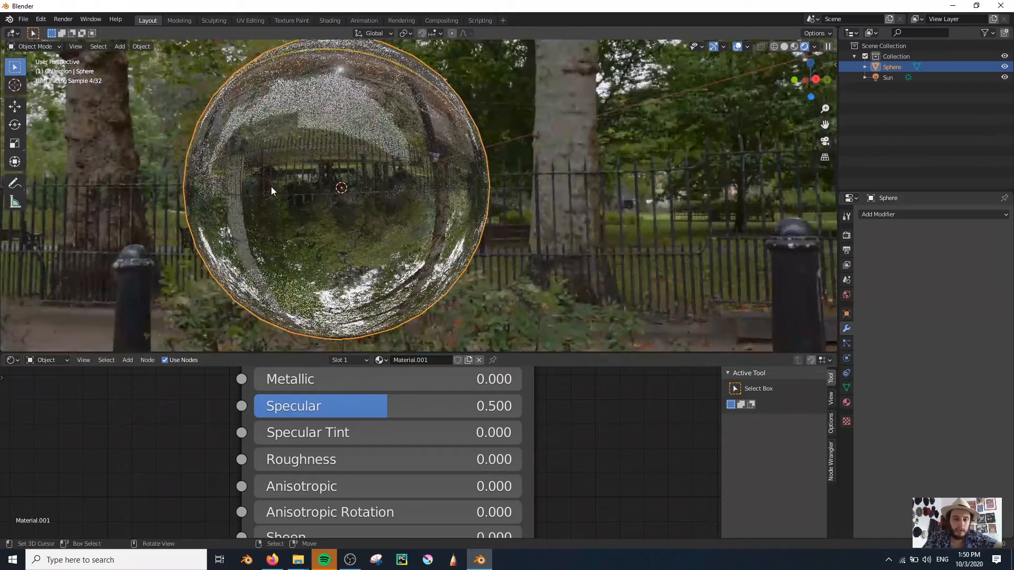
left_click(877, 215)
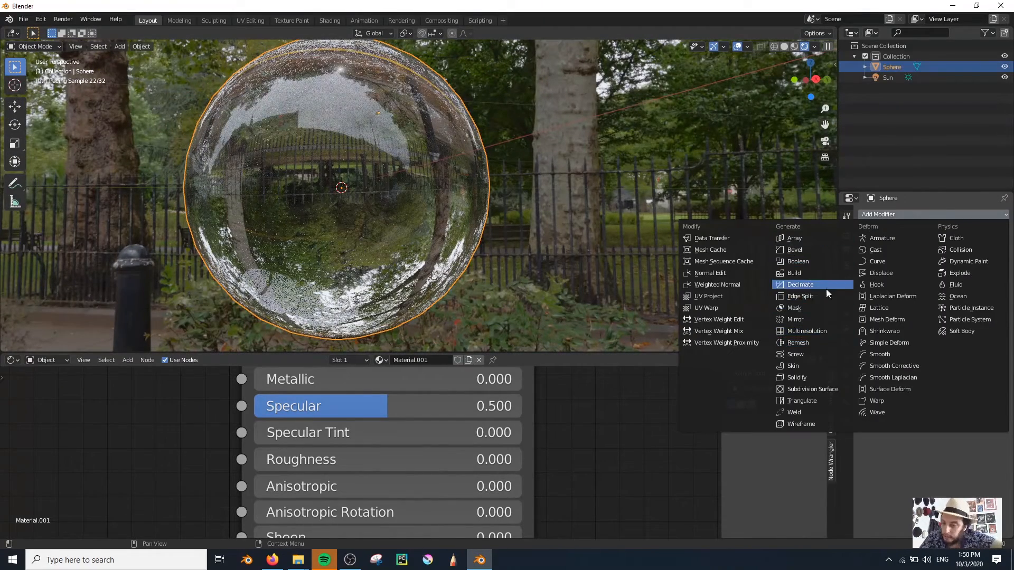
left_click(796, 378)
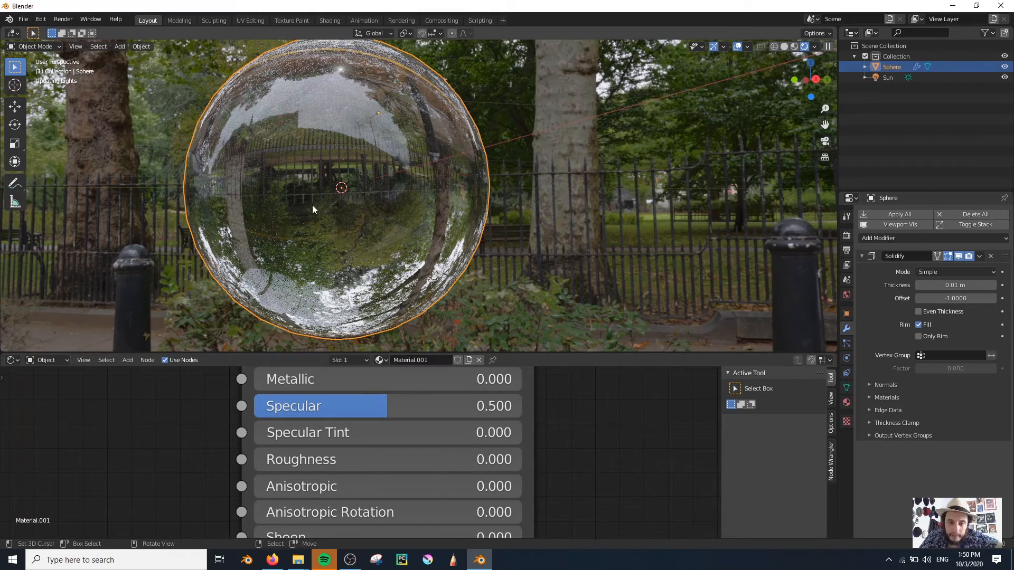
scroll(419, 185, "down", 2)
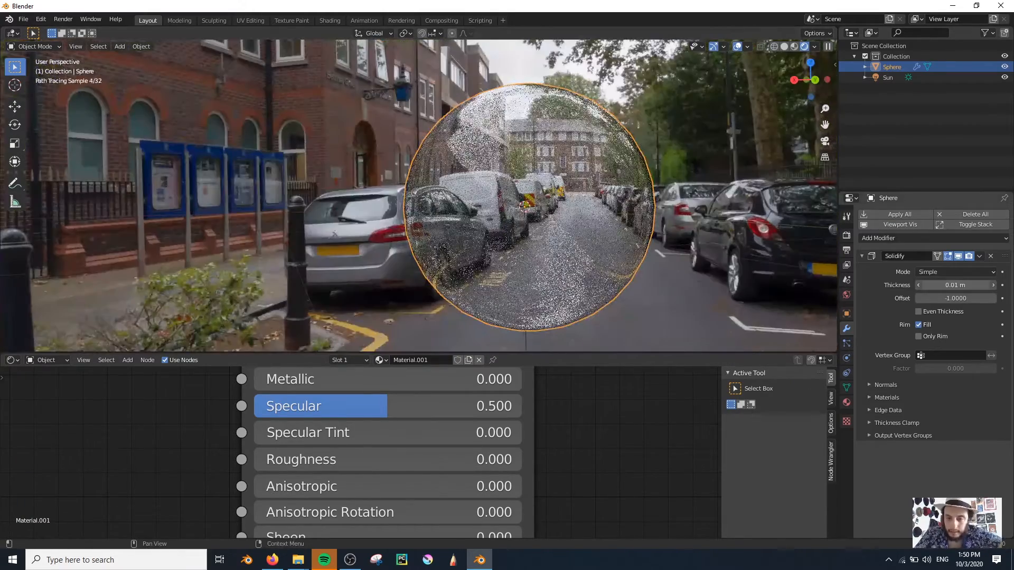
Try another thickness on the sphere's Solidify modifier, inspect the refraction, and remove the modifier
mouse_move(954, 285)
left_mouse_down()
mouse_move(979, 285)
mouse_move(969, 285)
left_mouse_up()
scroll(435, 181, "up", 1)
middle_click_drag(557, 230, 527, 214, "shift")
left_click(990, 256)
middle_click_drag(644, 248, 542, 299)
Set Clearcoat to 0.000 and try IOR values of 0.75, 1.000 and 1.310 on the glass sphere
scroll(306, 470, "down", 4)
middle_click_drag(205, 454, 217, 373)
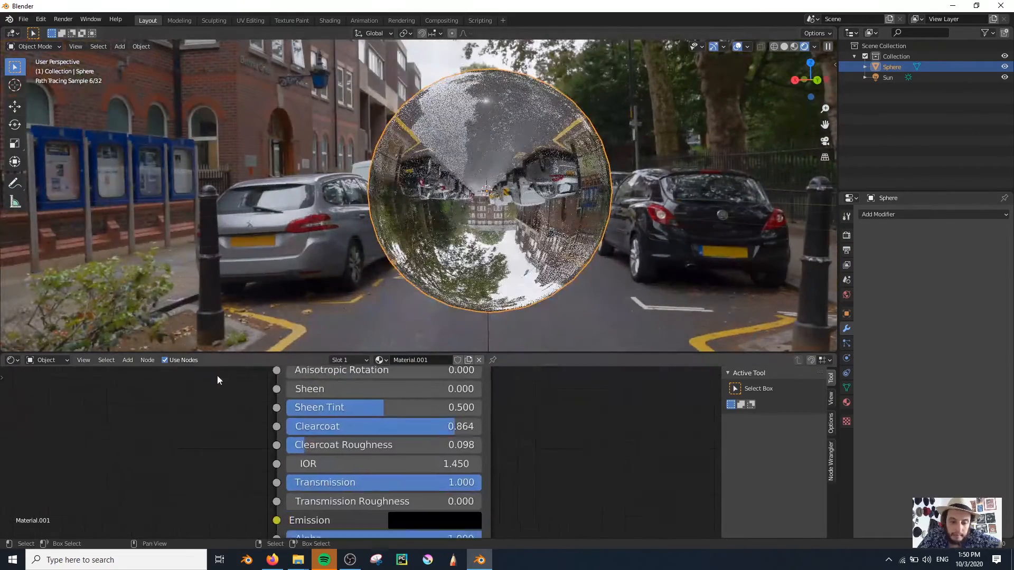
scroll(317, 454, "up", 3)
left_click_drag(344, 469, 323, 469)
left_click(344, 470)
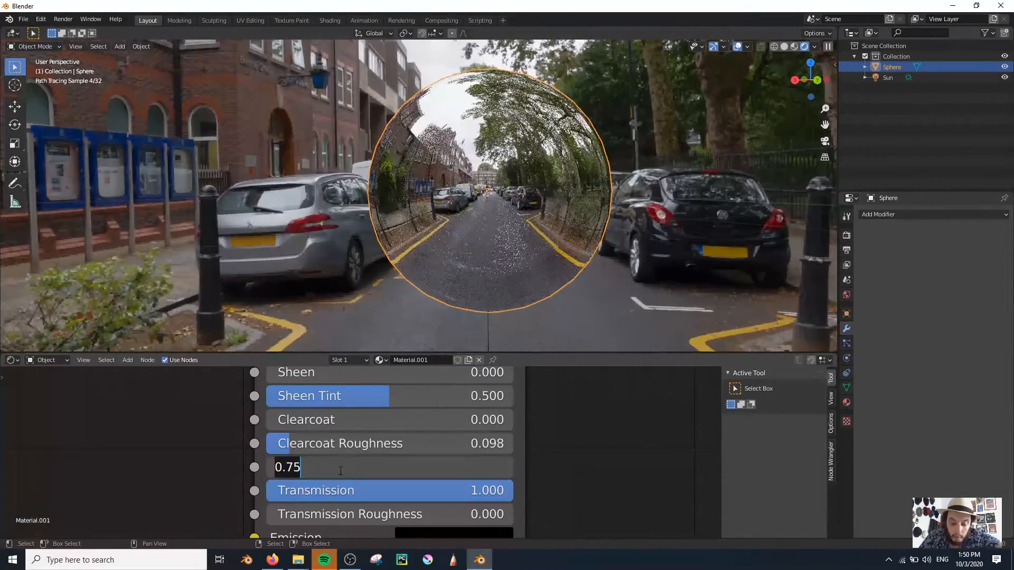
key("Return")
middle_click_drag(365, 328, 528, 296)
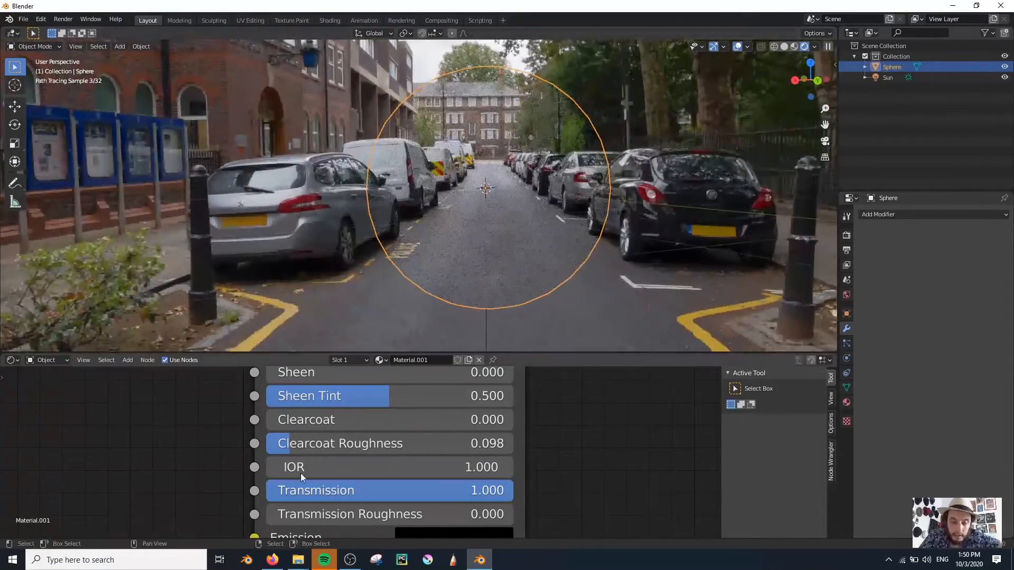
mouse_move(390, 467)
left_mouse_down()
mouse_move(416, 468)
mouse_move(400, 468)
left_mouse_up()
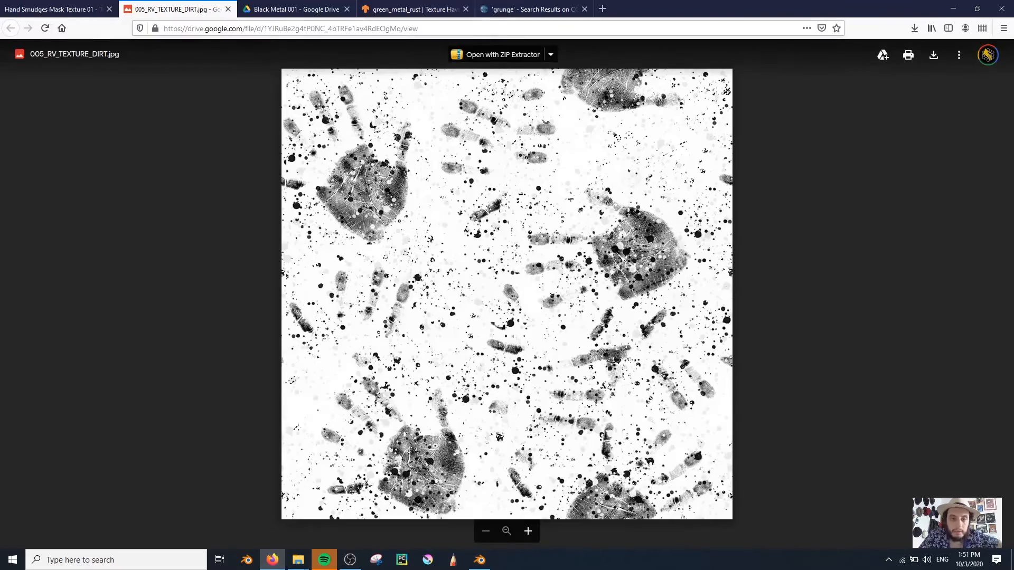
In the web browser, search for "ior list" and read through the material values in CGTalk's "A complete IOR list"
left_click(349, 28)
type("ior list")
key("Return")
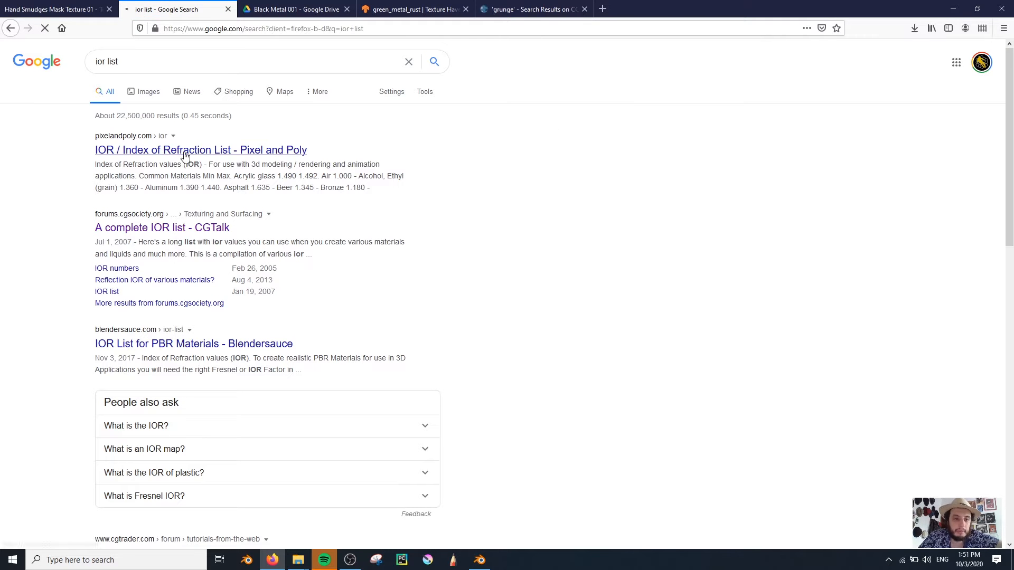
scroll(140, 259, "down", 3)
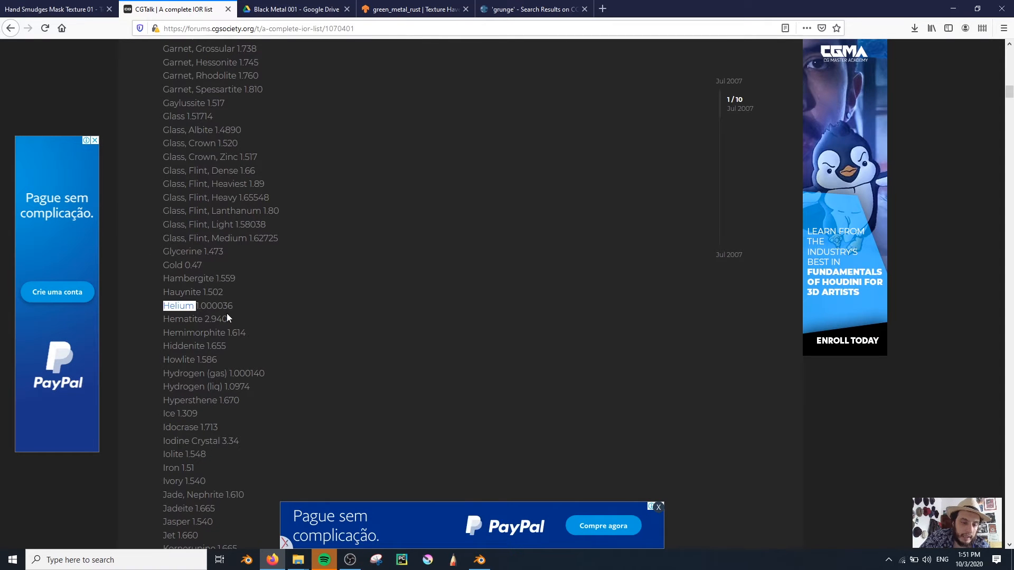
scroll(227, 312, "down", 4)
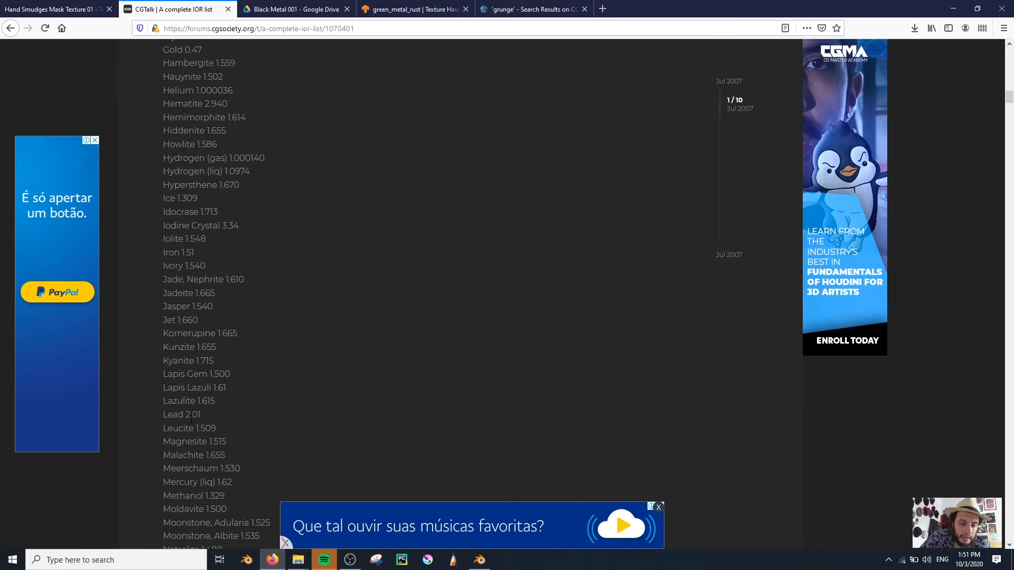
scroll(204, 443, "down", 5)
scroll(204, 391, "down", 2)
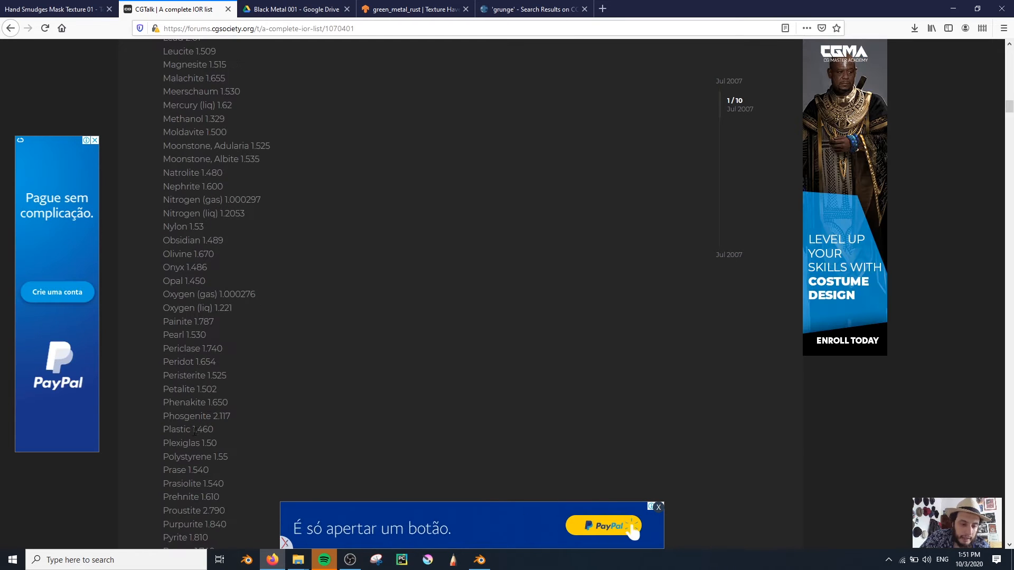
Switch back to Blender and set the sphere material's IOR to 1.450
key("alt+Tab")
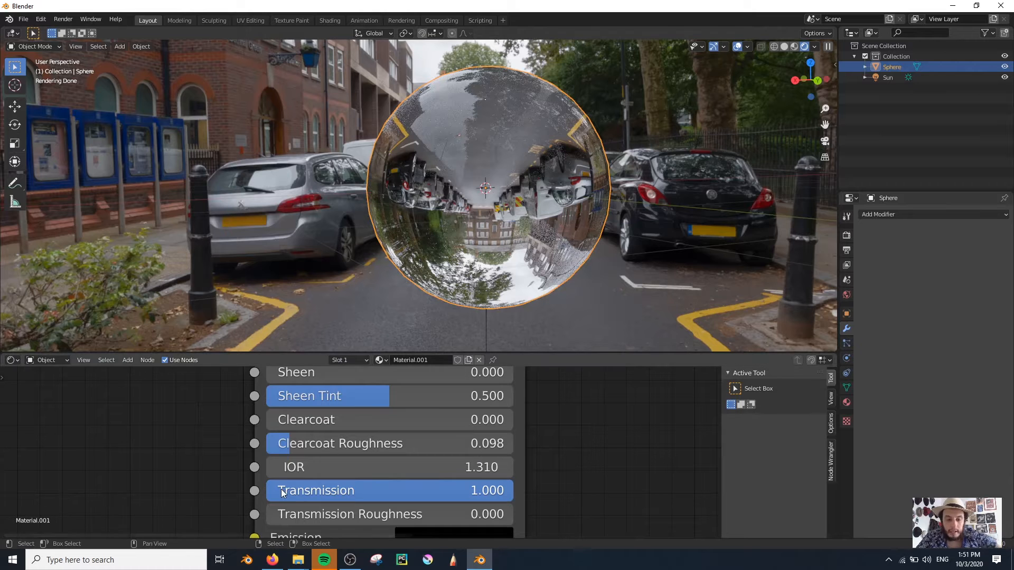
left_click(320, 474)
type("1.35")
key("Return")
Close the CGTalk IOR list page in the web browser and return to Blender
key("alt+Tab")
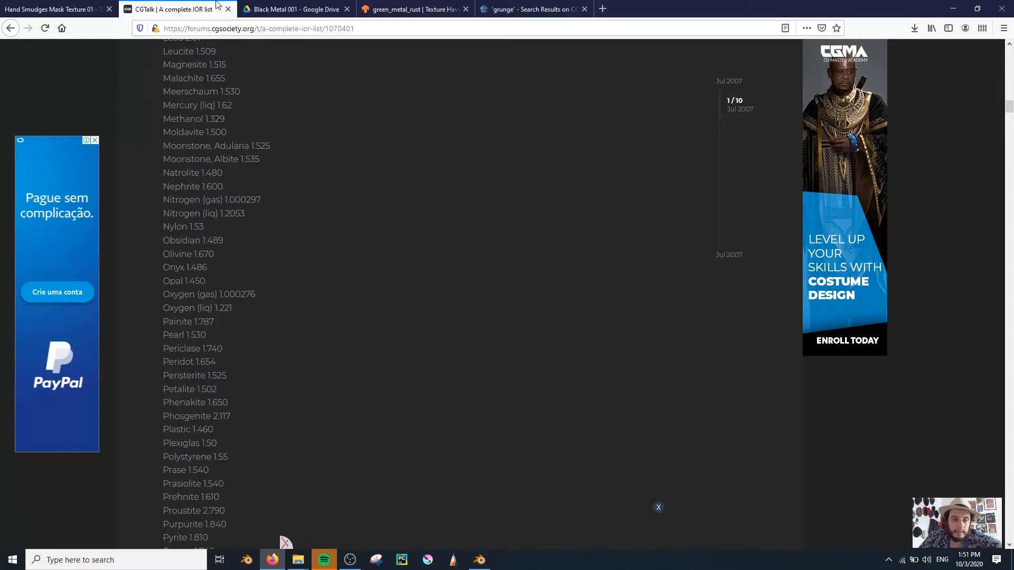
left_click(228, 15)
key("alt+Tab")
Raise the sphere material's Transmission Roughness to 0.945 and inspect the frosted glass effect
middle_click_drag(410, 274, 349, 277)
scroll(471, 492, "down", 3)
middle_click_drag(316, 502, 319, 486)
left_click_drag(319, 486, 504, 486)
middle_click_drag(572, 269, 536, 266)
scroll(557, 265, "up", 2)
middle_click_drag(650, 280, 556, 265, "shift")
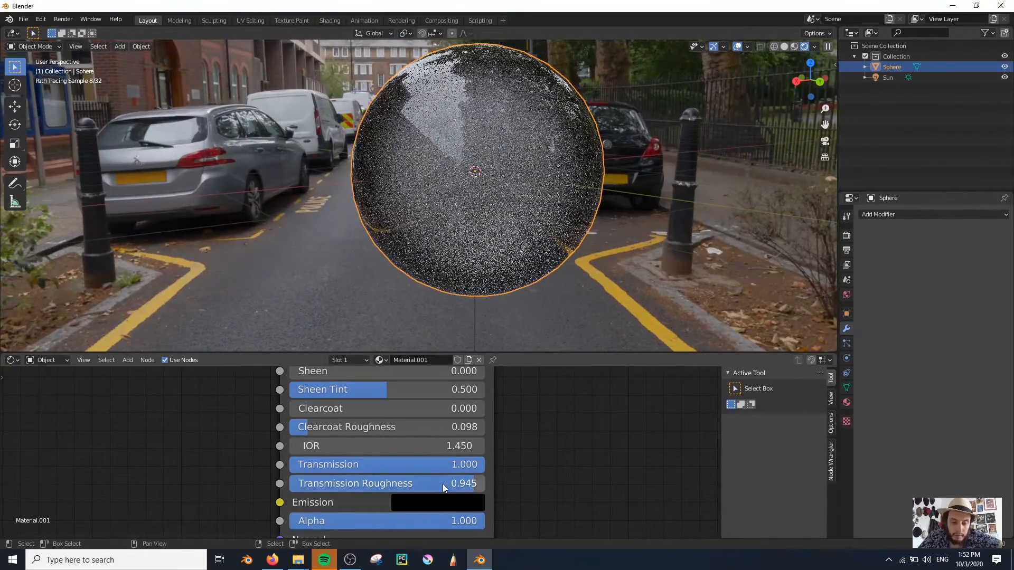
Reset Transmission Roughness to 0.000, and try Roughness at 1.000 before returning it to 0.000
left_click_drag(478, 483, 120, 475)
middle_click_drag(108, 423, 84, 504)
left_click_drag(331, 399, 527, 399)
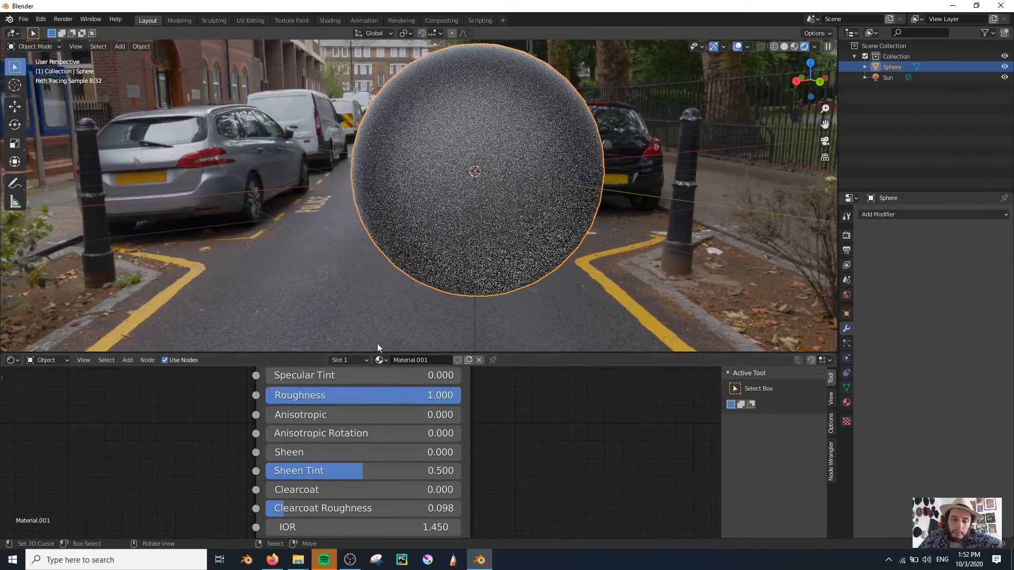
left_click_drag(364, 395, 169, 396)
Set the sphere material's Transmission to 0.000 and give it a bright pink Emission color
middle_click_drag(322, 457, 337, 362)
left_click_drag(317, 469, 378, 469)
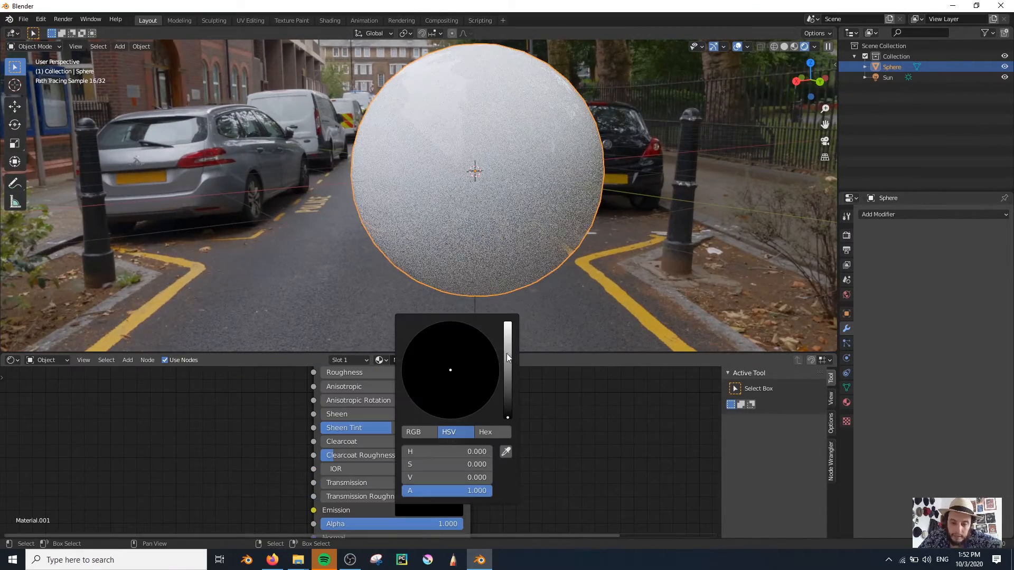
left_click_drag(506, 353, 507, 336)
left_click_drag(452, 391, 485, 392)
Add a plane and place it directly beneath the glowing sphere to catch its light
middle_click_drag(310, 271, 418, 220)
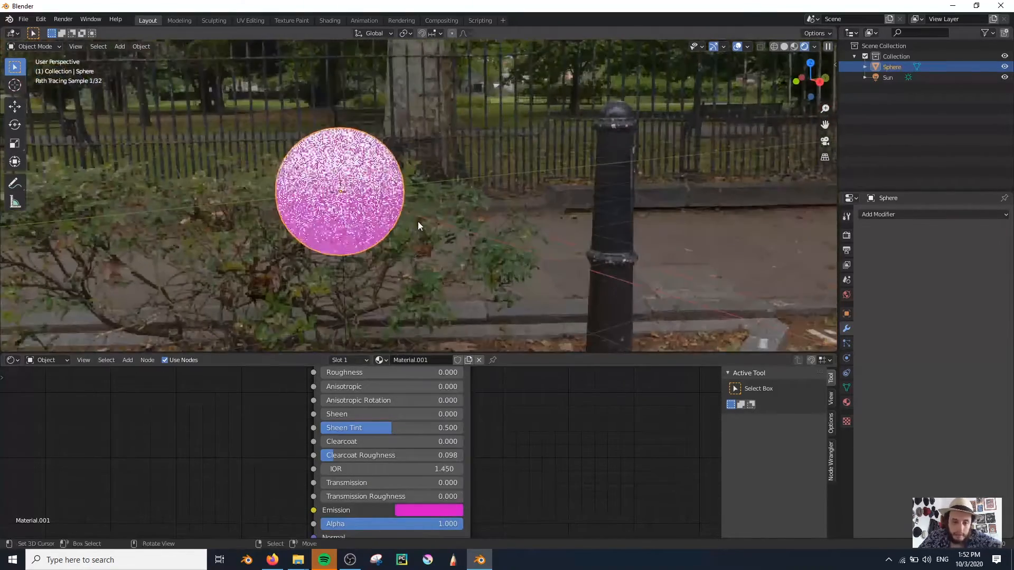
key("shift+a")
left_click(474, 199)
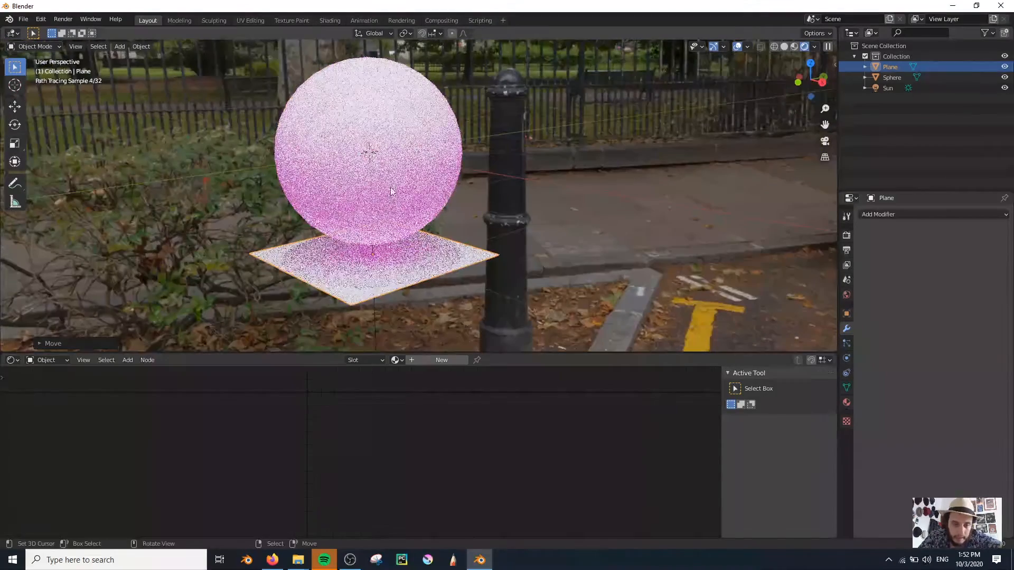
Select the sphere again and brighten its pink Emission color
left_click(376, 222)
middle_click_drag(516, 474, 496, 415)
left_click_drag(423, 465, 465, 461)
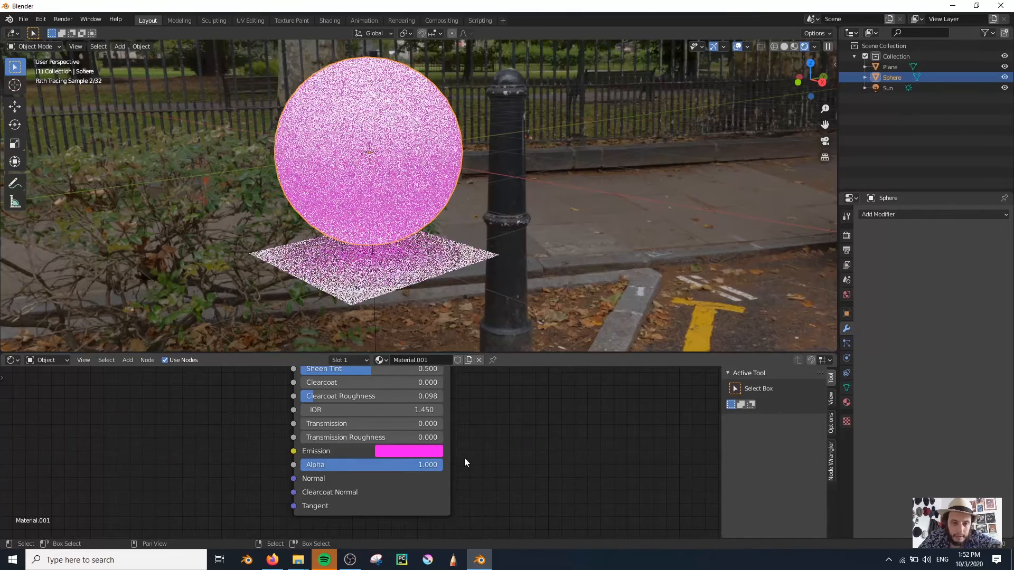
scroll(350, 482, "down", 4)
left_click(365, 479)
scroll(359, 468, "down", 2)
scroll(353, 459, "down", 1)
left_click(240, 458)
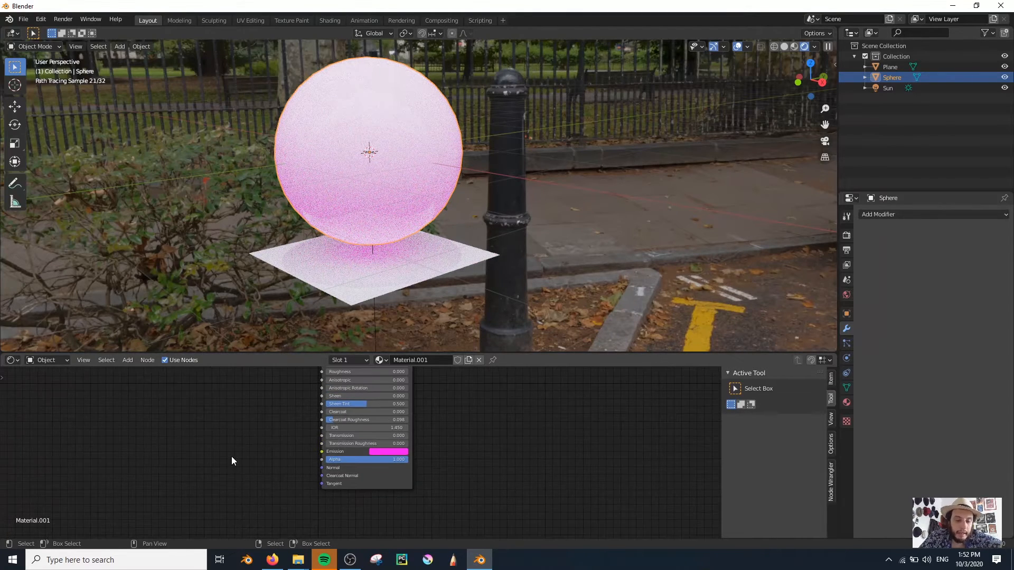
Load green_metal_rust_Nor_4k.png as an image texture in the sphere's material and attach Mapping and Texture Coordinate nodes
middle_click_drag(240, 458, 255, 468)
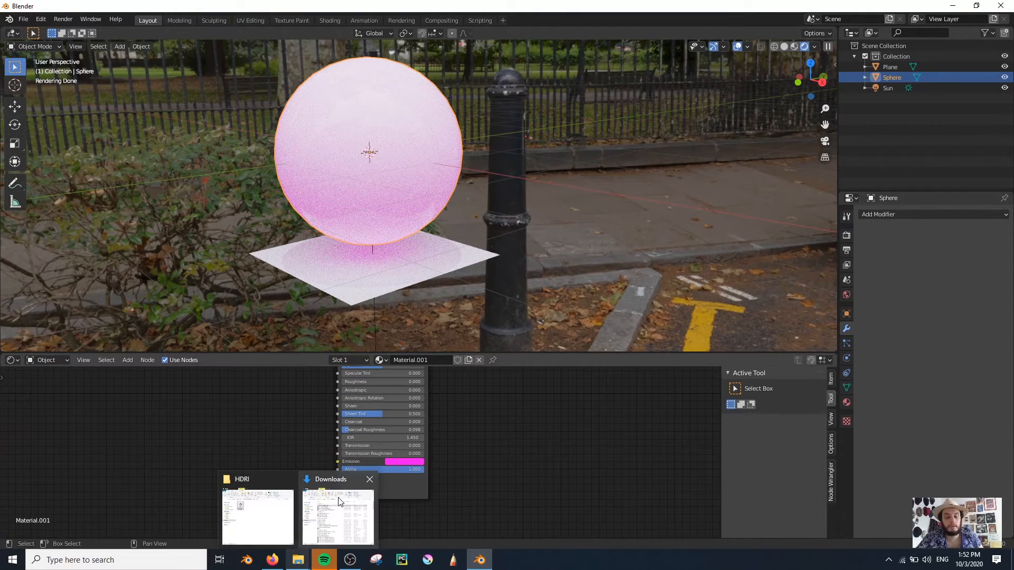
left_click(257, 514)
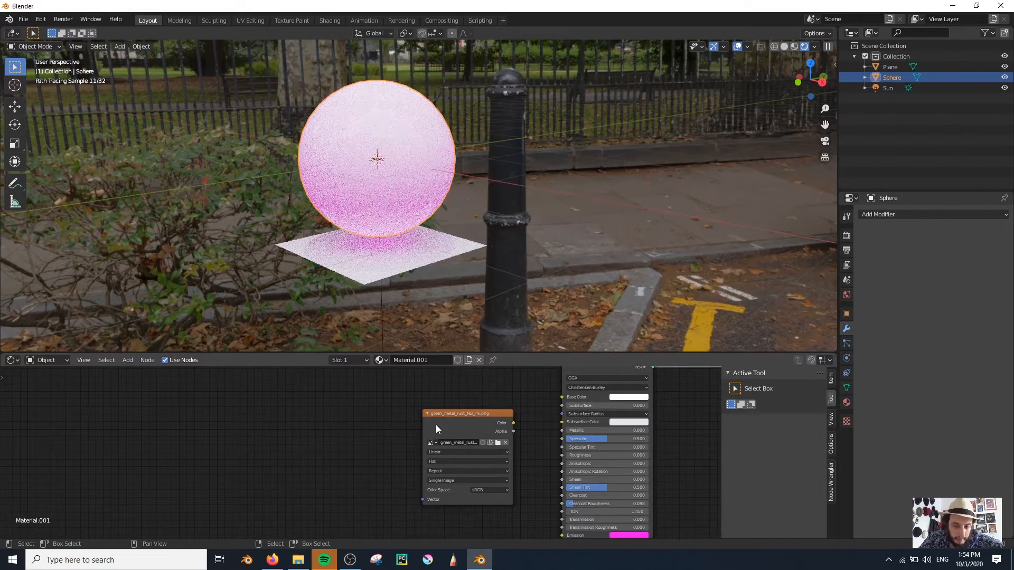
key("ctrl+t")
scroll(317, 443, "up", 2)
scroll(210, 436, "up", 1)
middle_click_drag(211, 435, 14, 394)
scroll(309, 464, "down", 4)
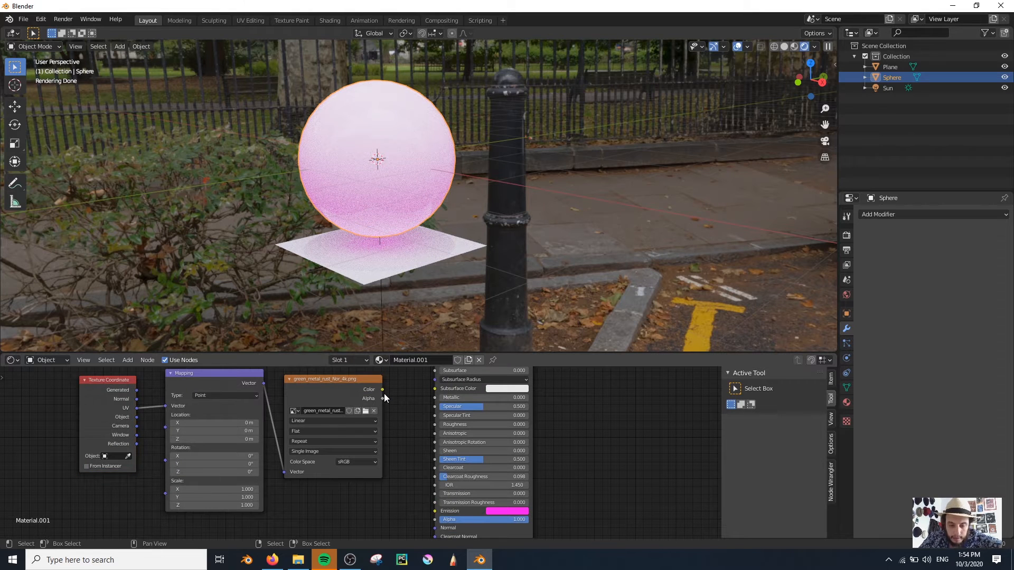
Move the texture node group away from the Principled BSDF and reset the Emission color to black
scroll(358, 464, "down", 3)
left_click_drag(324, 416, 246, 445)
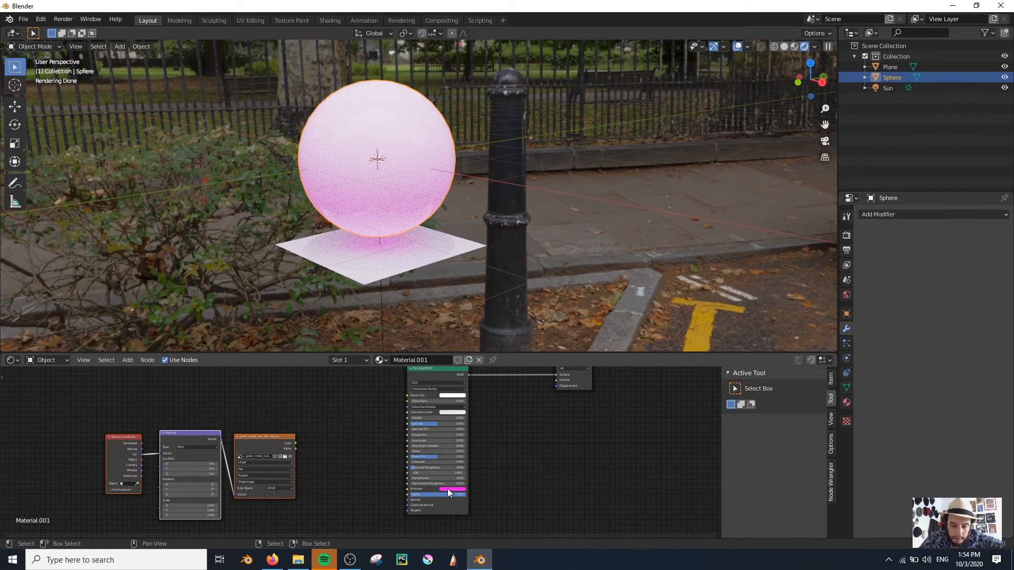
key("Escape")
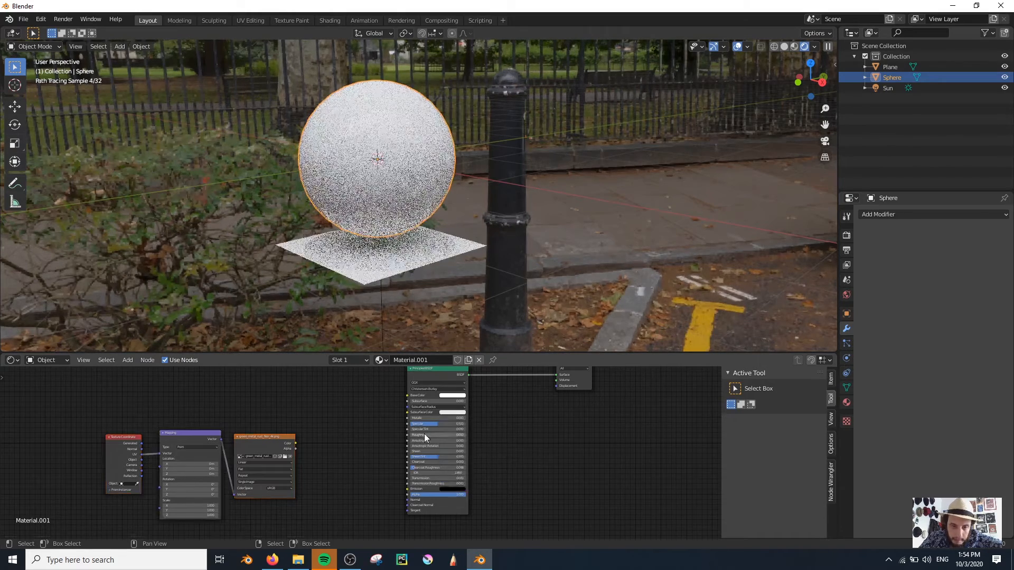
Add a Normal Map node, feeding the texture's Color into it and its output into the Principled BSDF's Normal input
middle_click_drag(367, 446, 432, 394)
scroll(401, 418, "up", 4)
left_click(392, 426)
middle_click_drag(392, 426, 344, 466)
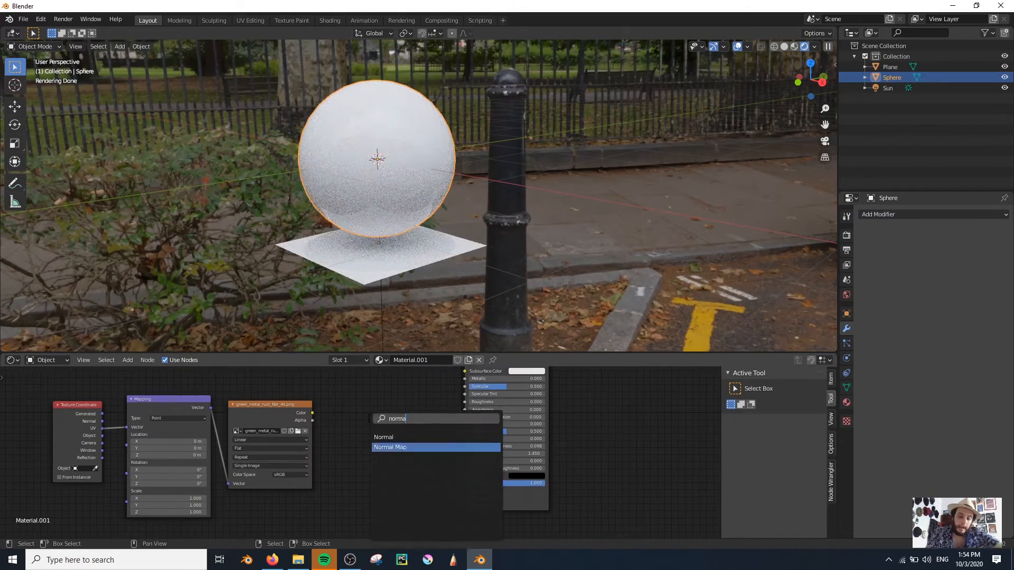
left_click(404, 446)
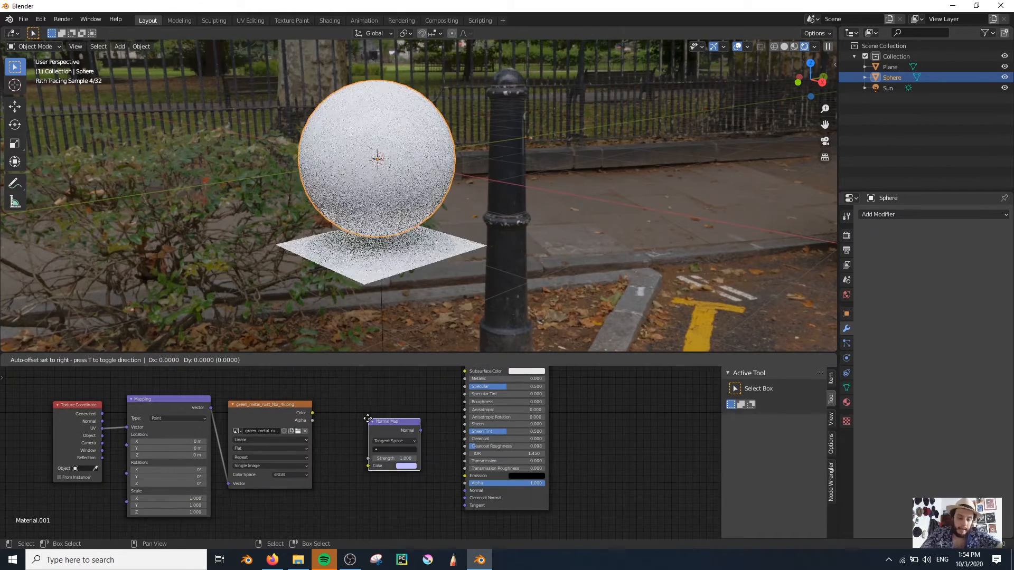
left_click(356, 412)
scroll(316, 431, "up", 2)
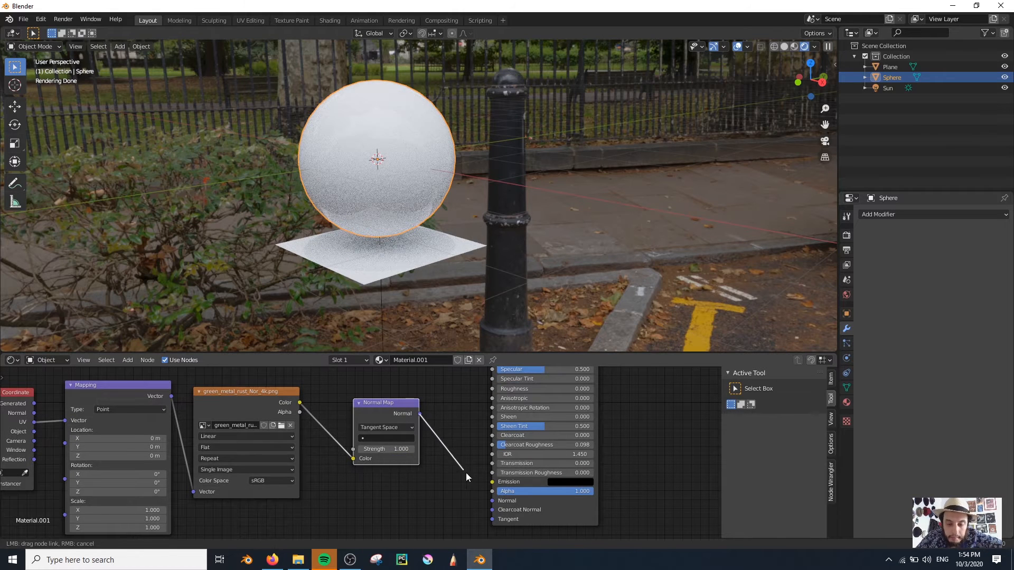
left_click_drag(490, 501, 492, 500)
Display the viewport in Material Preview and inspect the sphere's surface up close
scroll(365, 198, "up", 4)
key("z")
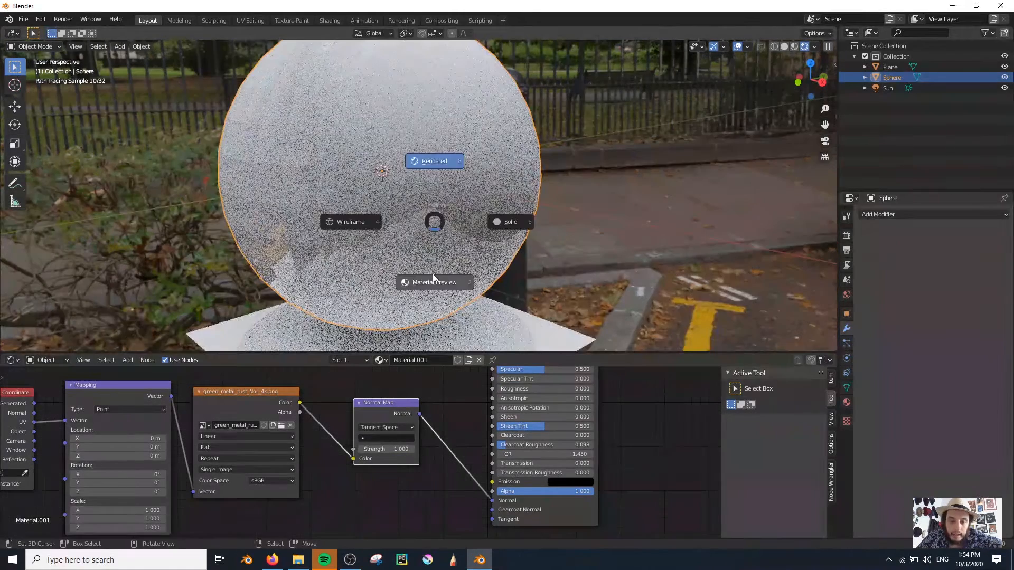
left_click(432, 274)
scroll(301, 202, "up", 2)
scroll(351, 213, "down", 2)
middle_click_drag(390, 212, 417, 174)
scroll(507, 208, "up", 2)
Add a Value node and connect it to the Scale input of the Mapping node
middle_click_drag(76, 526, 239, 484)
key("shift+a")
left_click(137, 424)
type("val")
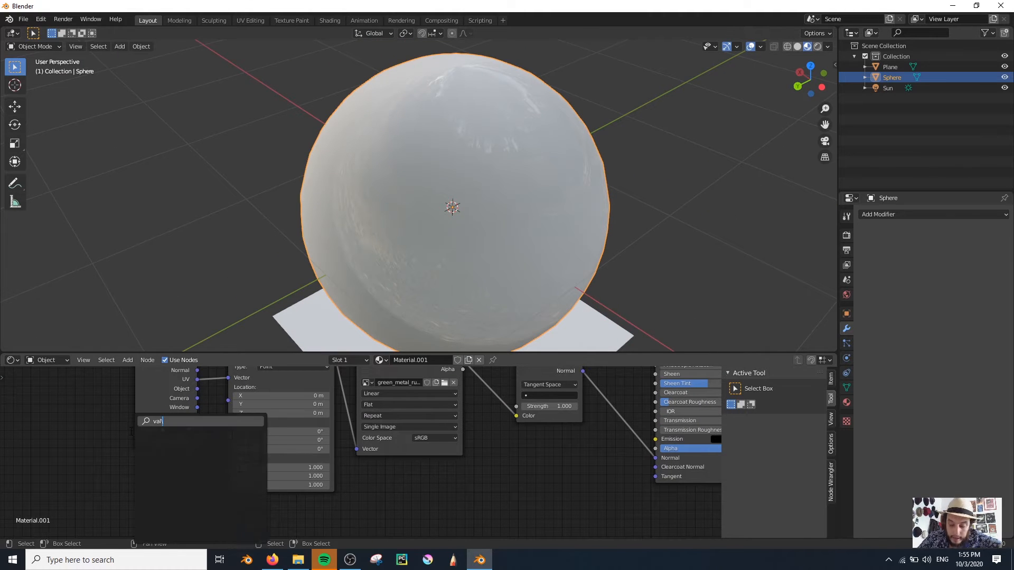
left_click(191, 440)
left_click(192, 484)
left_click_drag(218, 482, 228, 459)
Try different texture scales with the Value node, ending at 1.820, and check the normal map on the sphere
left_click_drag(163, 497, 179, 498)
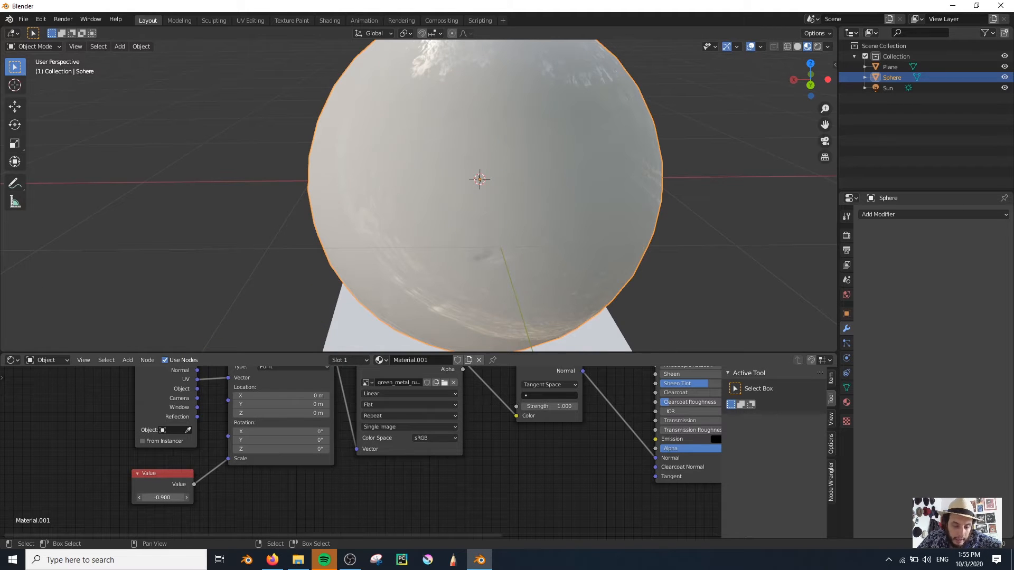
left_click_drag(163, 497, 166, 497)
scroll(459, 195, "down", 2)
middle_click_drag(460, 195, 437, 243)
scroll(423, 238, "up", 2)
middle_click_drag(516, 454, 514, 460)
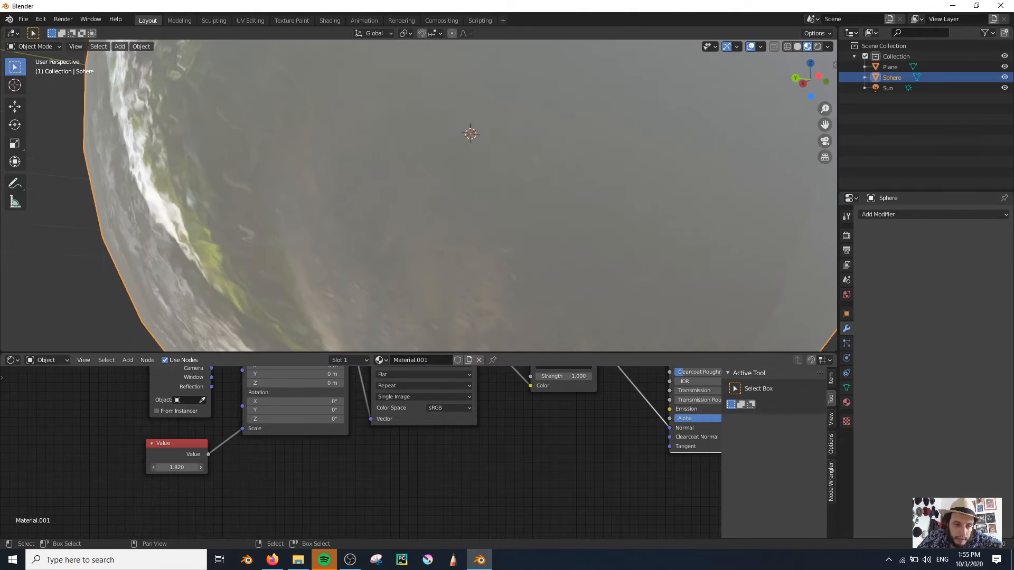
scroll(577, 211, "down", 1)
middle_click_drag(578, 212, 557, 183)
scroll(566, 213, "up", 1)
scroll(407, 188, "down", 1)
middle_click_drag(401, 185, 449, 264)
scroll(281, 433, "down", 3)
Delete the Texture Coordinate, Mapping, Value, image texture and Normal Map nodes from the sphere's material
left_click_drag(204, 383, 474, 515)
key("x")
scroll(544, 486, "up", 3)
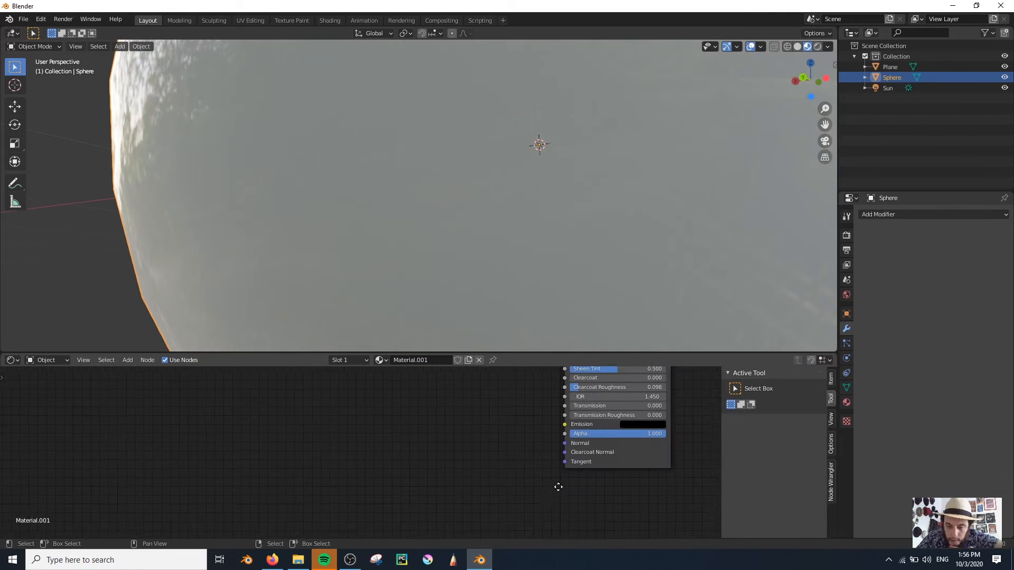
Examine the plain glossy sphere and its reflections from several angles and distances
scroll(448, 231, "down", 8)
middle_click_drag(489, 179, 371, 223)
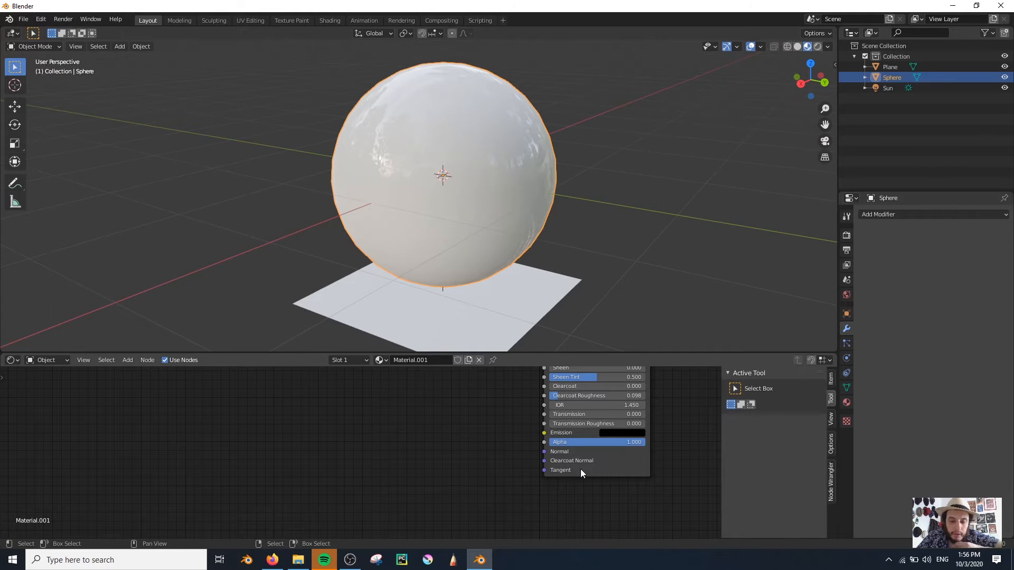
scroll(446, 233, "up", 3)
scroll(476, 200, "down", 1)
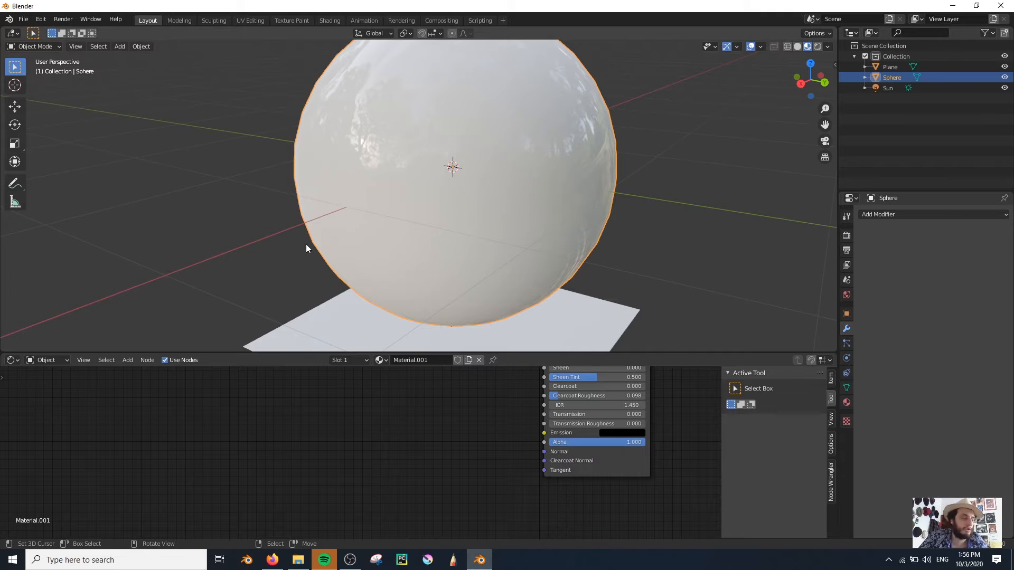
scroll(429, 223, "down", 3)
scroll(435, 201, "up", 4)
middle_click_drag(429, 223, 435, 248)
scroll(436, 202, "down", 2)
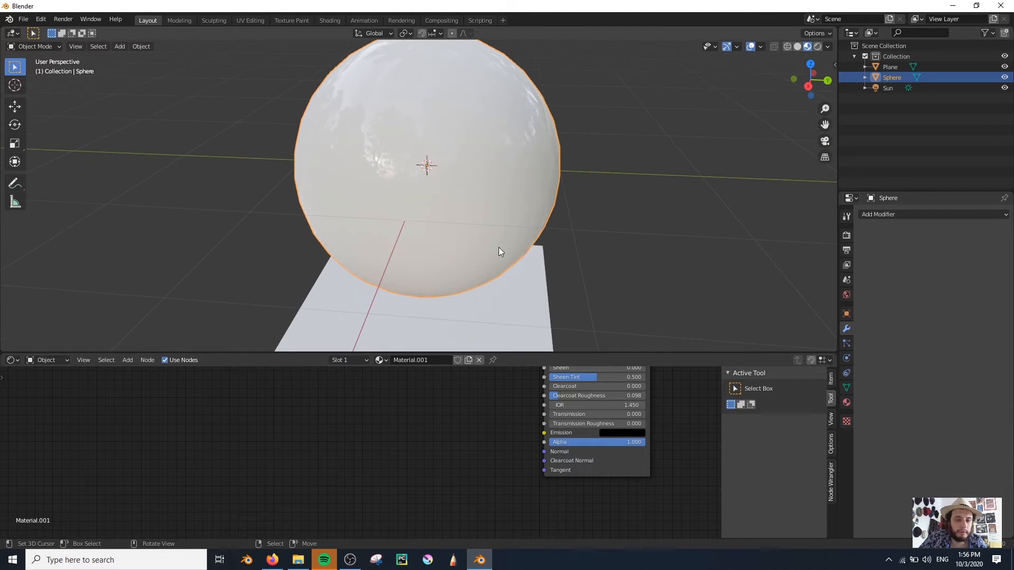
scroll(506, 436, "down", 1)
scroll(454, 254, "down", 5)
Delete all objects in the scene, including the sphere, the plane and the sun light
key("a")
key("x")
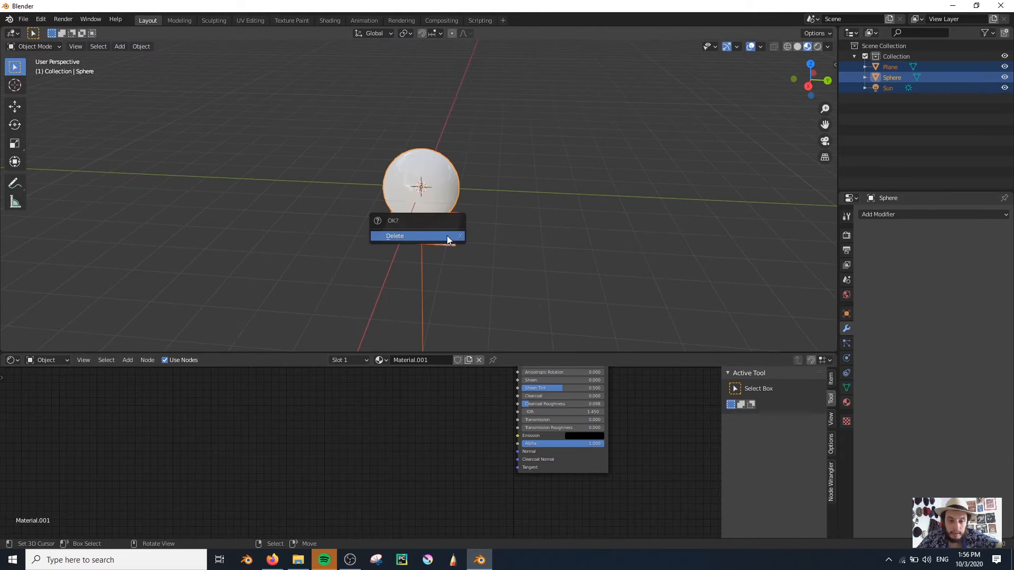
left_click(447, 236)
left_click(24, 19)
mouse_move(60, 177)
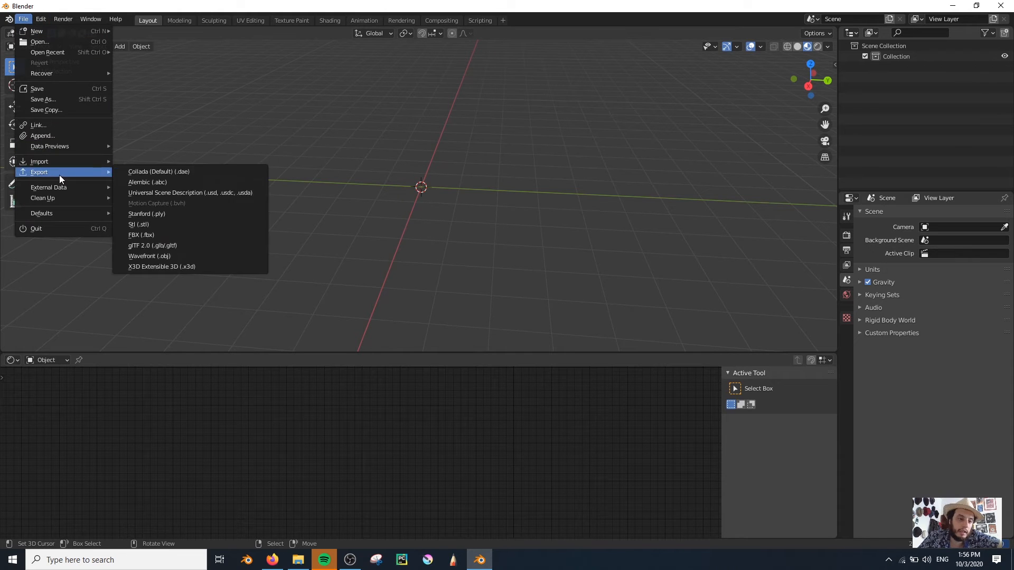
left_click(79, 135)
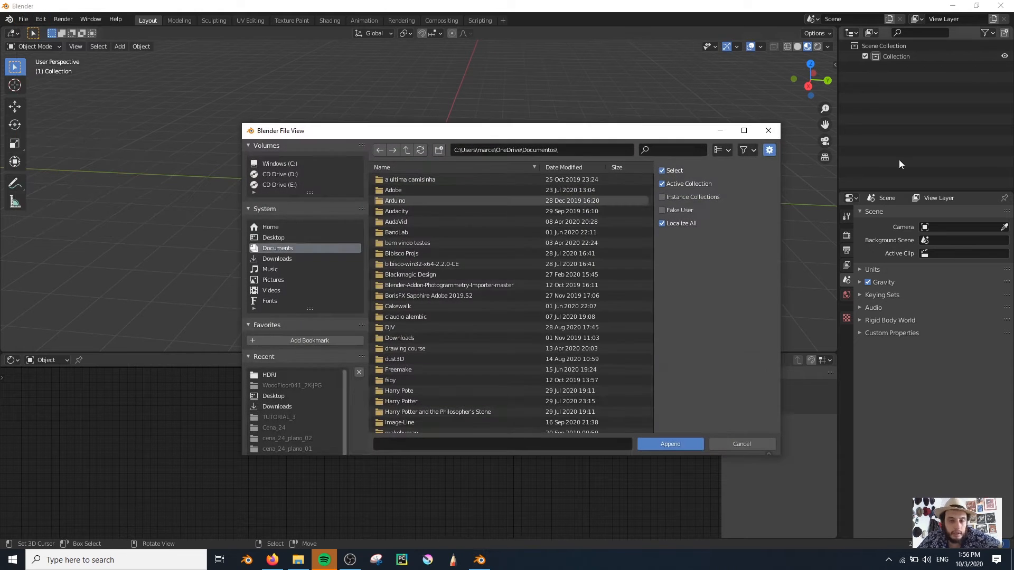
left_click(774, 132)
Append the Spaceship object from track_1.blend in the TUTORIAL_3 folder
left_click(23, 19)
left_click(61, 132)
left_click(270, 375)
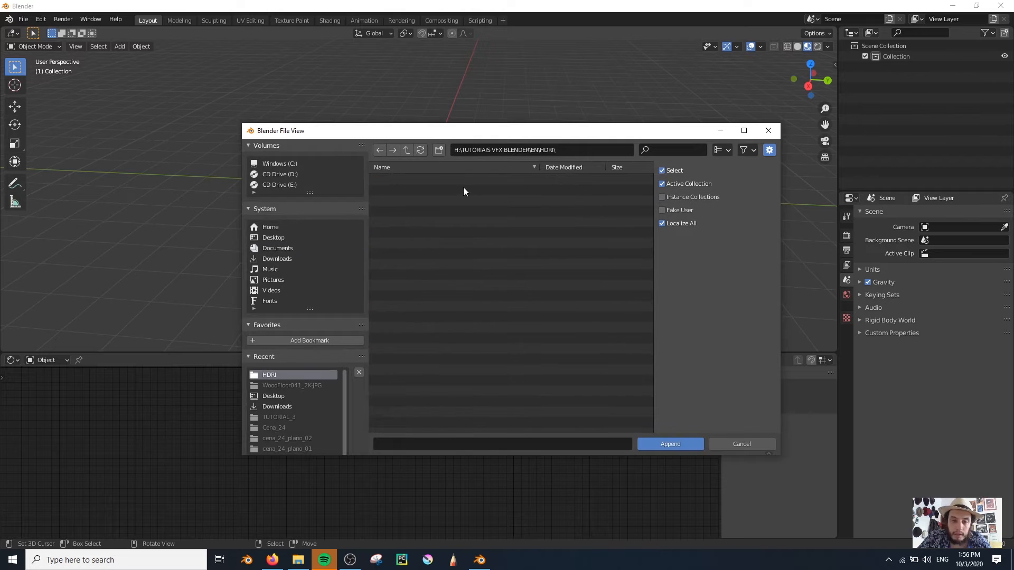
left_click(406, 152)
double_click(426, 300)
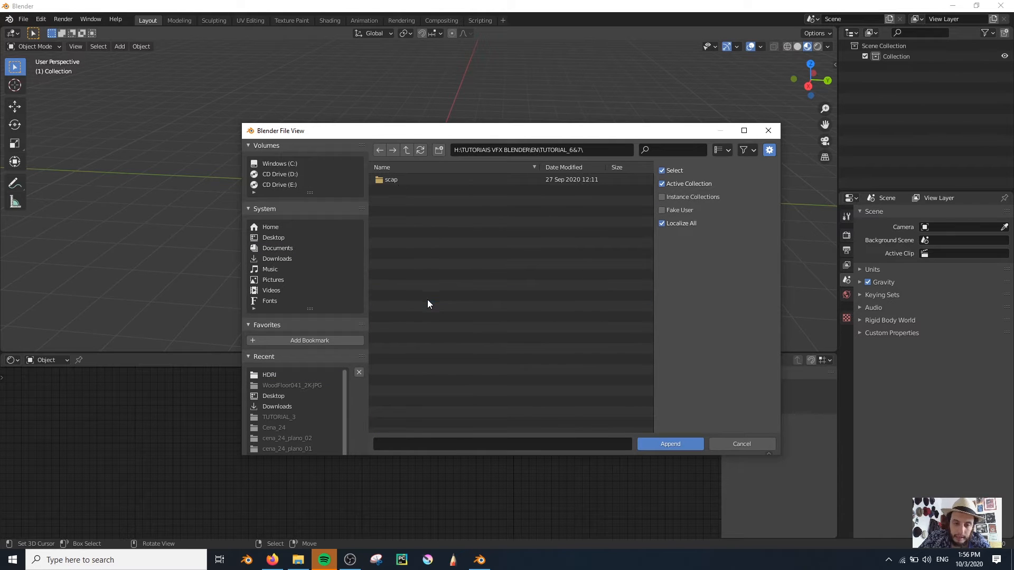
left_click(406, 150)
double_click(411, 264)
double_click(414, 281)
double_click(410, 274)
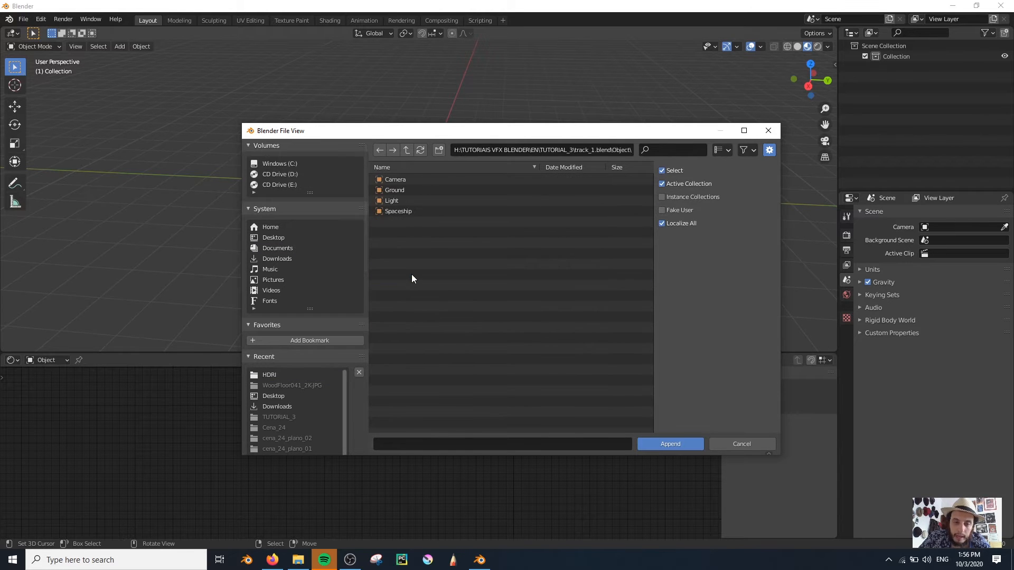
double_click(398, 211)
Inspect the spaceship's mesh in Edit Mode and in the UV Editing workspace
middle_click_drag(385, 229, 408, 176)
left_click(407, 175)
key("Tab")
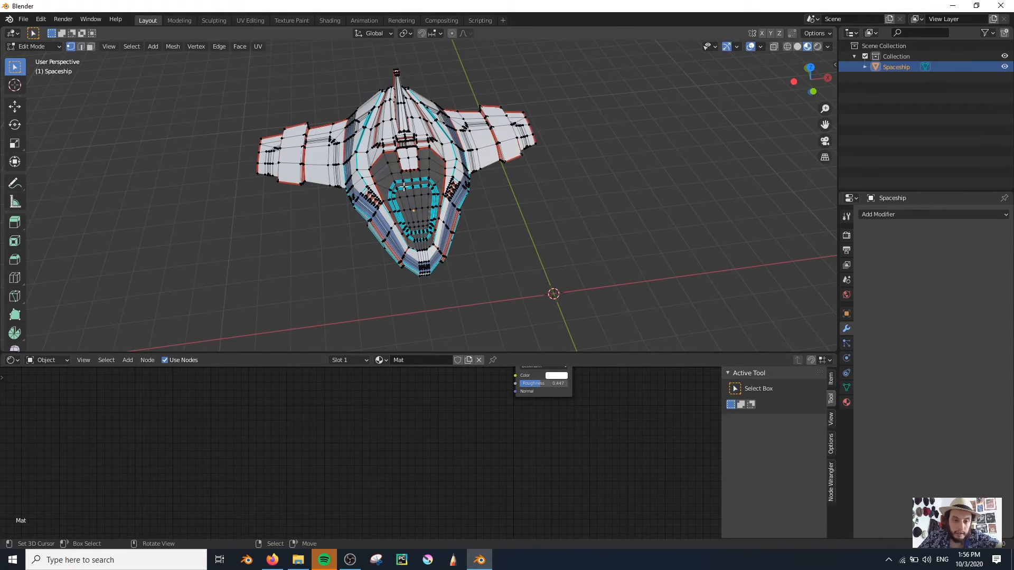
left_click(250, 20)
middle_click_drag(487, 280, 661, 335)
key("alt+a")
key("a")
scroll(248, 315, "up", 4)
key("Tab")
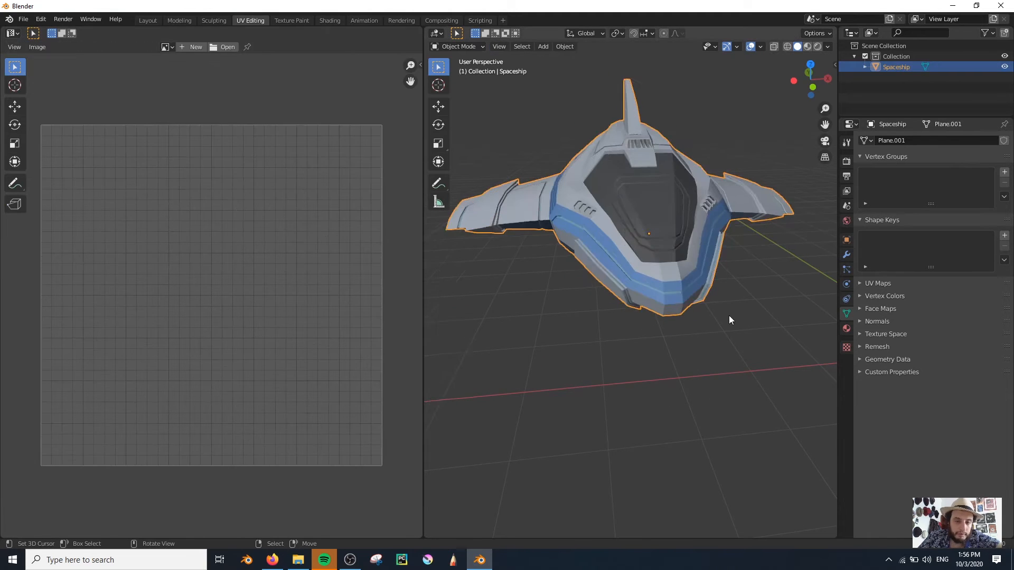
scroll(676, 301, "down", 2)
key("alt+a")
mouse_move(622, 288)
middle_mouse_down()
mouse_move(565, 296)
mouse_move(633, 302)
middle_mouse_up()
Switch to the Shading workspace and show the spaceship in Material Preview
left_click(330, 20)
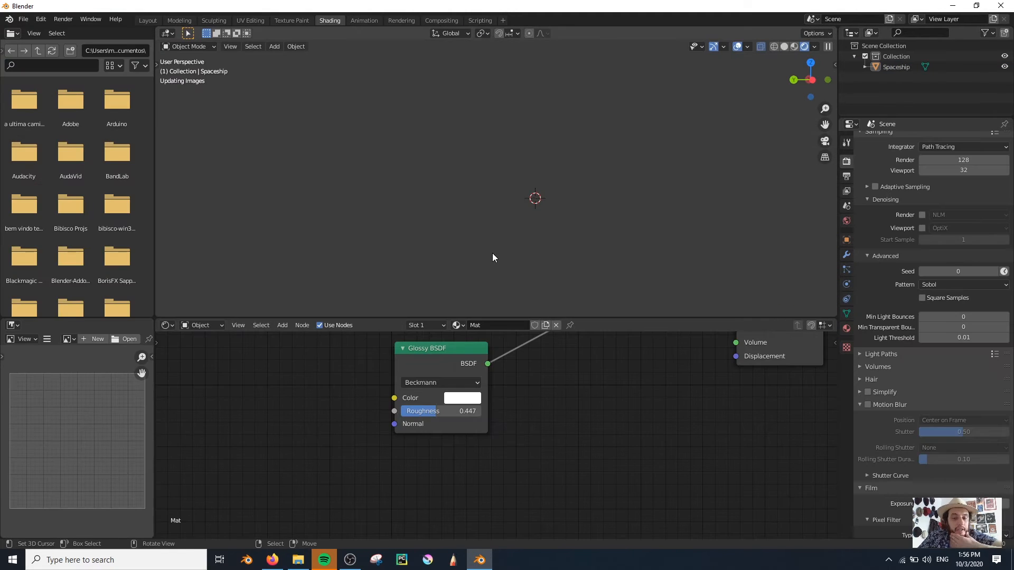
key("z")
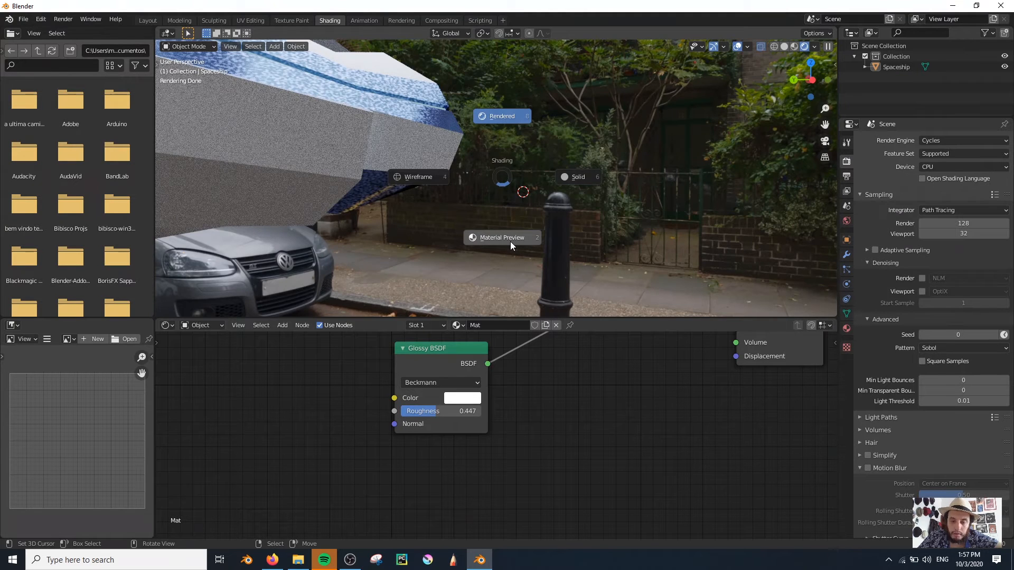
left_click(467, 242)
scroll(496, 234, "down", 6)
middle_click_drag(496, 233, 654, 244)
scroll(419, 235, "up", 3)
middle_click_drag(476, 212, 434, 218)
Enter Edit Mode on the spaceship, clear the selection and turn off X-ray display
key("Tab")
key("alt+a")
middle_click_drag(392, 191, 472, 172)
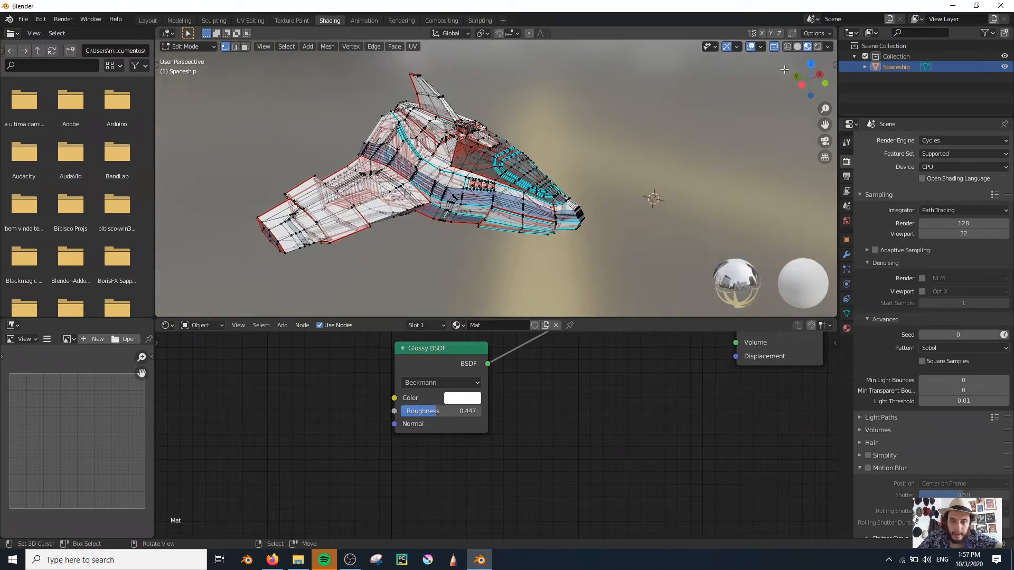
left_click(774, 46)
mouse_move(489, 114)
middle_mouse_down()
mouse_move(403, 118)
mouse_move(481, 108)
middle_mouse_up()
left_click(774, 46)
scroll(496, 178, "down", 3)
scroll(497, 178, "up", 5)
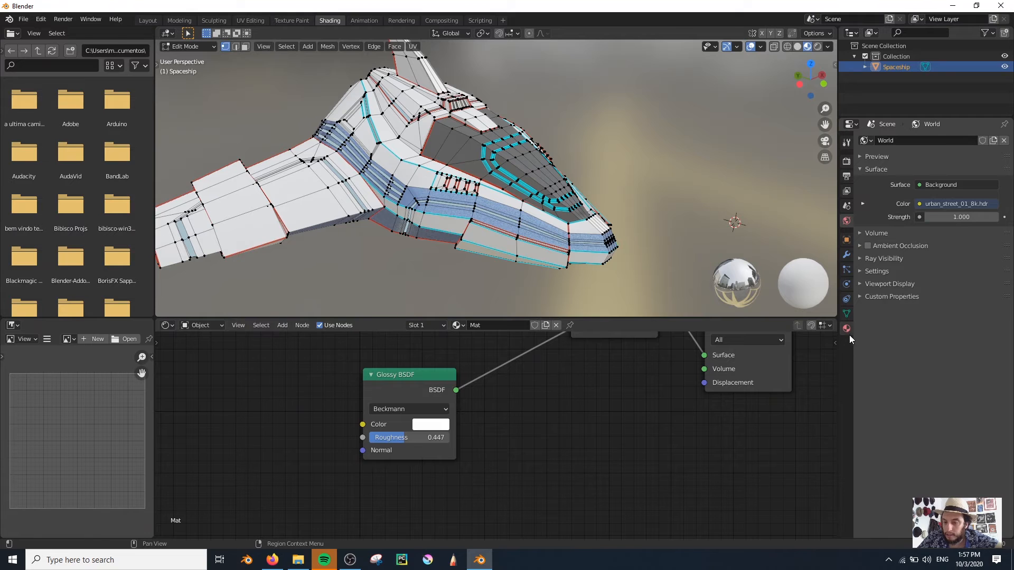
Expand the spaceship's material slot list and select all faces assigned to the Glass material
left_click(847, 330)
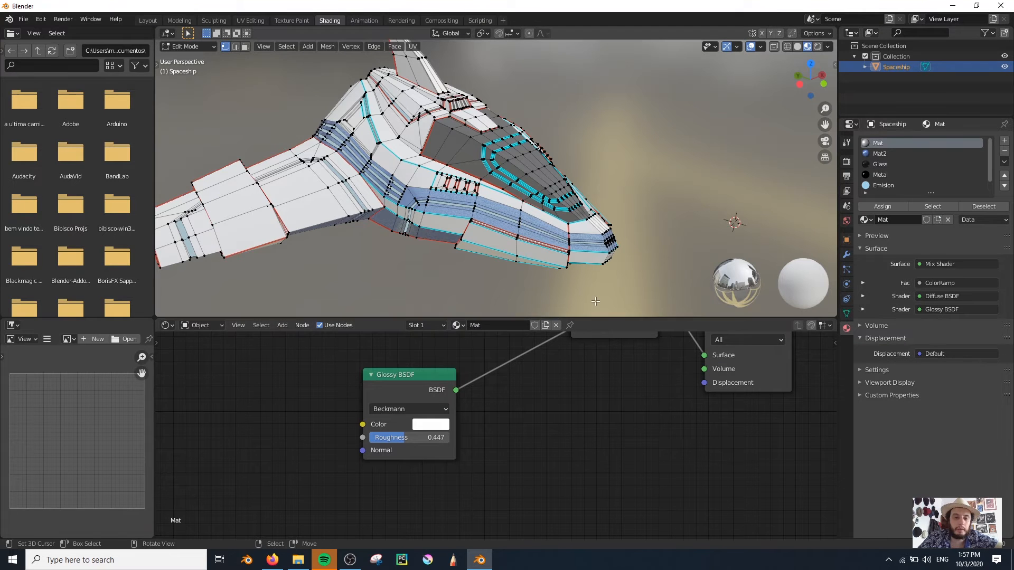
scroll(483, 261, "down", 2)
scroll(482, 272, "up", 2)
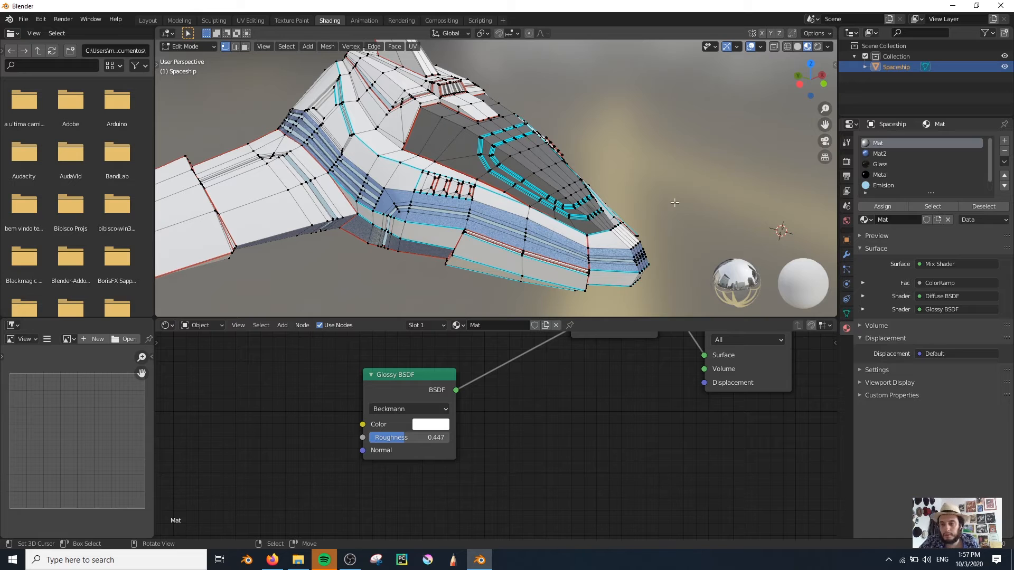
left_click_drag(931, 193, 938, 310)
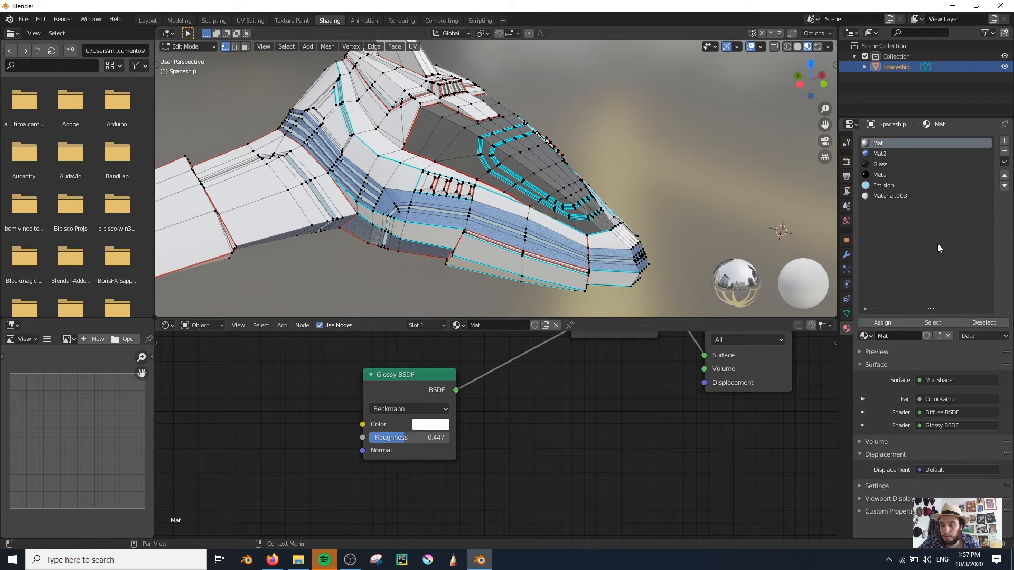
left_click(887, 166)
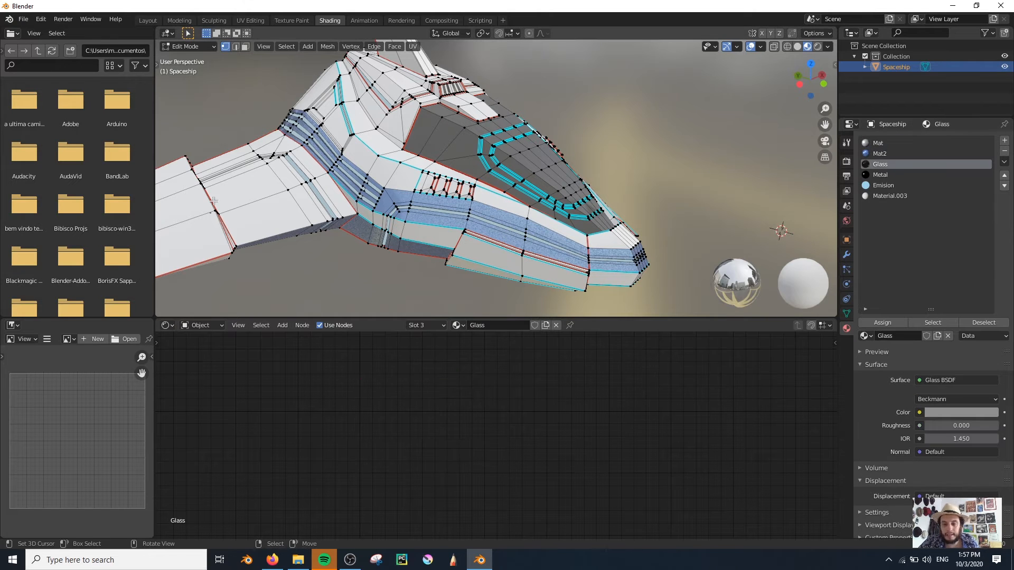
left_click(932, 323)
mouse_move(402, 211)
middle_mouse_down()
mouse_move(412, 179)
mouse_move(416, 200)
middle_mouse_up()
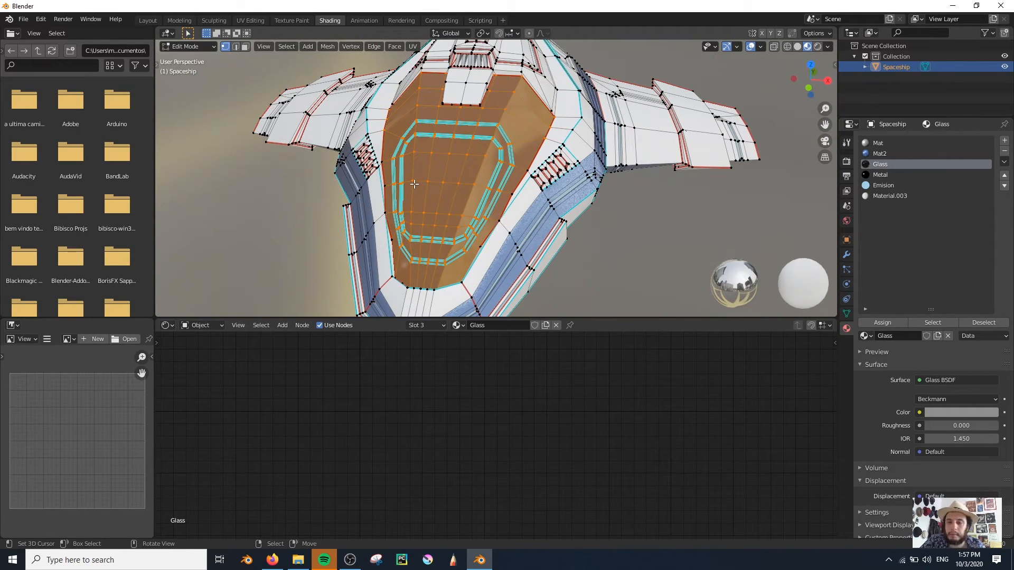
Separate the selected cockpit glass into its own object and select it in Object Mode
key("KP_3")
scroll(427, 110, "up", 4)
middle_click_drag(427, 110, 489, 186, "shift")
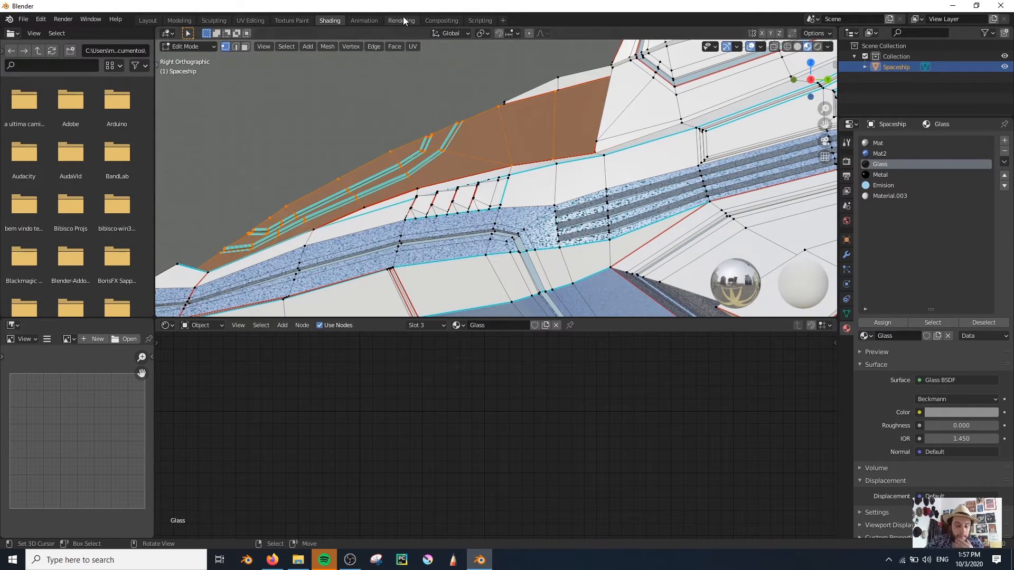
middle_click_drag(480, 151, 497, 211)
key("p")
left_click(463, 246)
key("Tab")
left_click(505, 195)
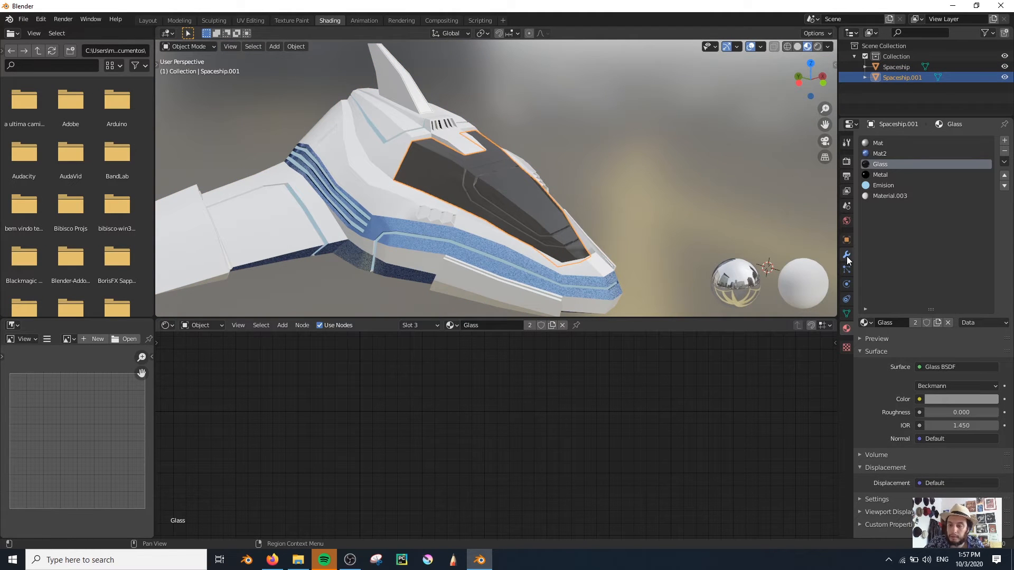
Add a Solidify modifier to the separated cockpit glass
left_click(847, 256)
left_click(876, 140)
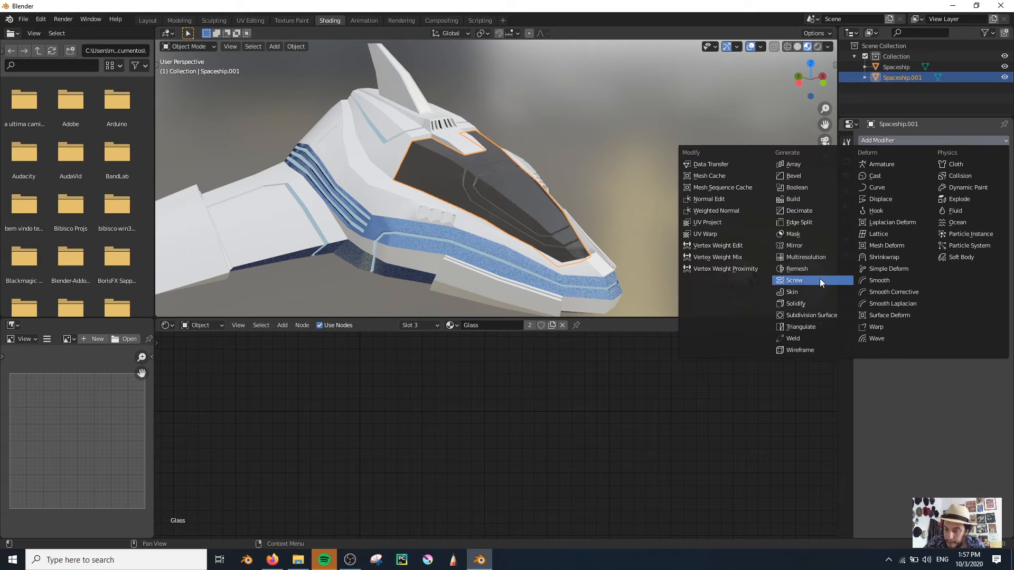
left_click(818, 305)
Enter Edit Mode on the spaceship hull and select all faces assigned to the Mat material
left_click(394, 192)
middle_click_drag(394, 191, 737, 193)
right_click(417, 179)
right_click(452, 220)
key("Tab")
left_click(846, 328)
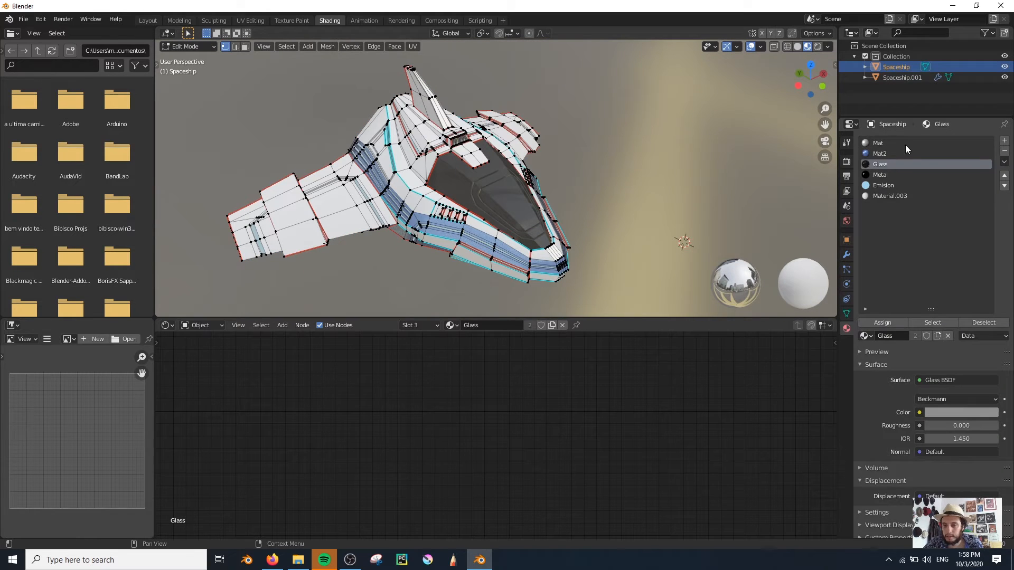
left_click(878, 143)
scroll(555, 512, "down", 5)
left_click(933, 322)
middle_click_drag(422, 221, 557, 276)
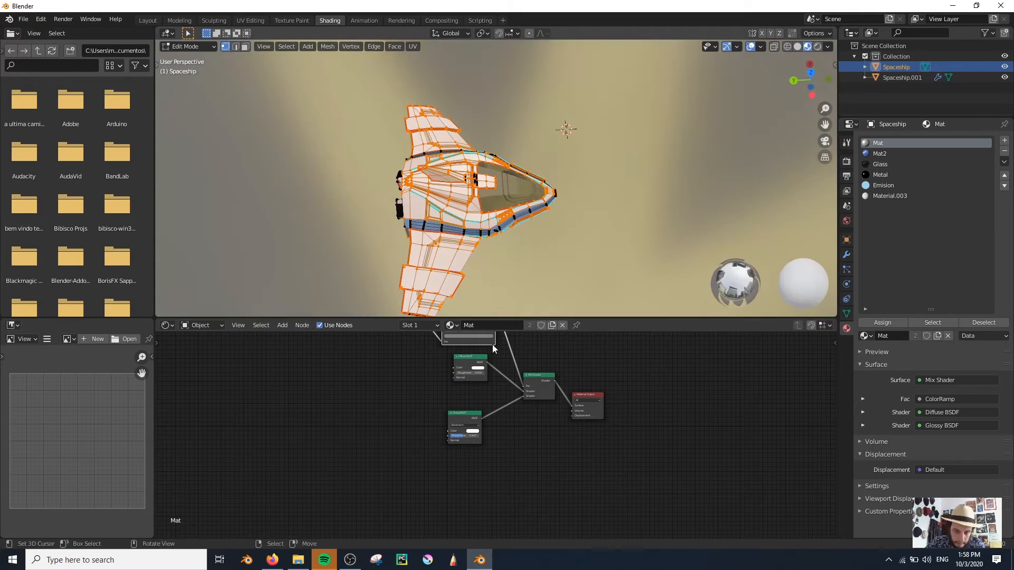
scroll(598, 438, "down", 4)
Unlink the Mat material from its slot, and undo back to the spaceship in Object Mode
left_click(562, 325)
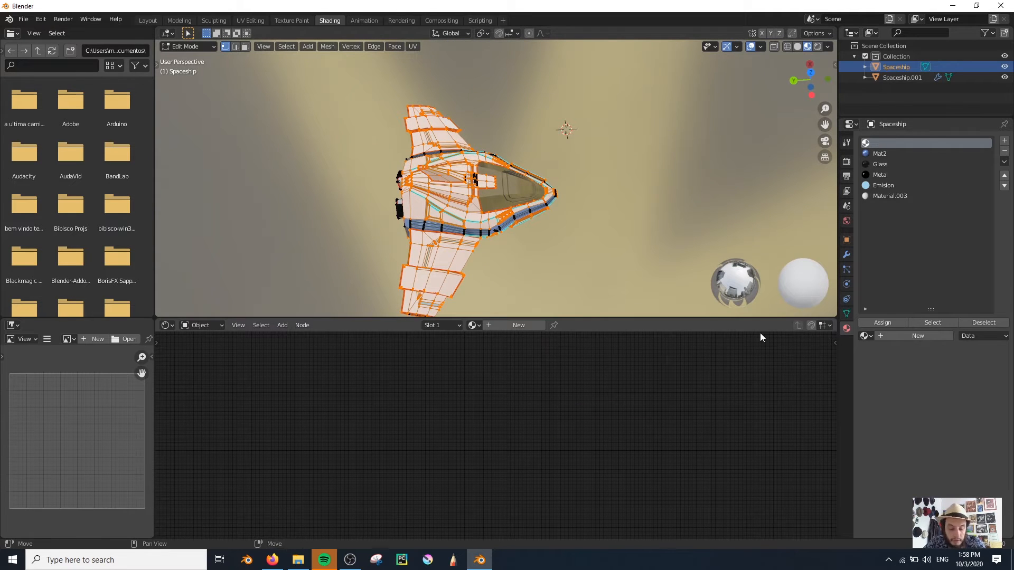
key("ctrl+z")
key("ctrl+z")
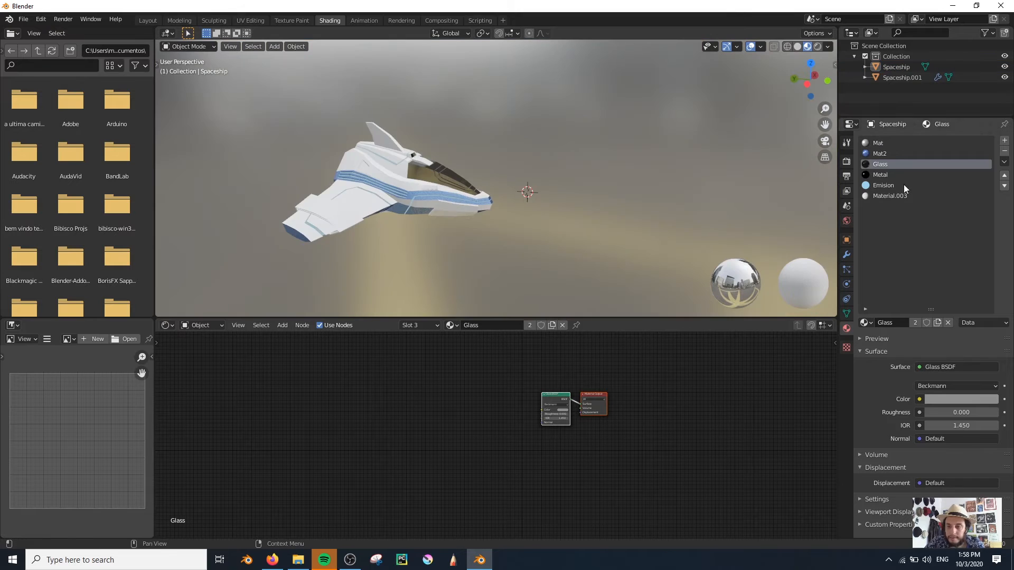
Examine the spaceship's material slots from Mat to Material.003 and the shader nodes of each material
scroll(281, 139, "up", 2)
middle_click_drag(280, 139, 364, 146)
left_click(887, 154)
left_click(885, 164)
left_click(882, 174)
left_click(885, 185)
left_click(886, 195)
left_click(878, 144)
left_click(875, 153)
left_click(887, 195)
left_click(877, 143)
left_click(879, 175)
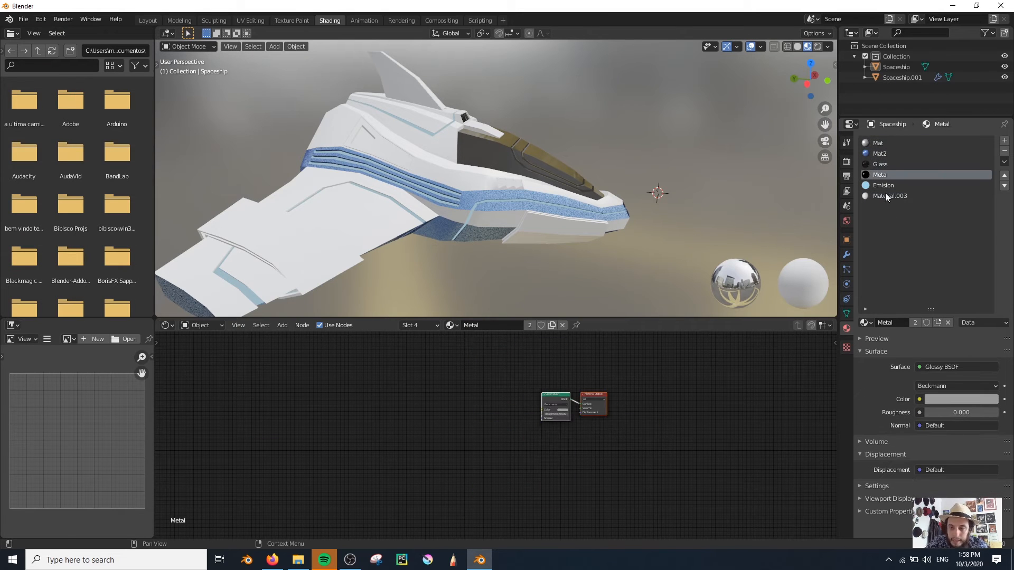
Select the spaceship hull and review its material slots together with the list of available materials
left_click(427, 182)
left_click(877, 143)
left_click(885, 166)
left_click(886, 196)
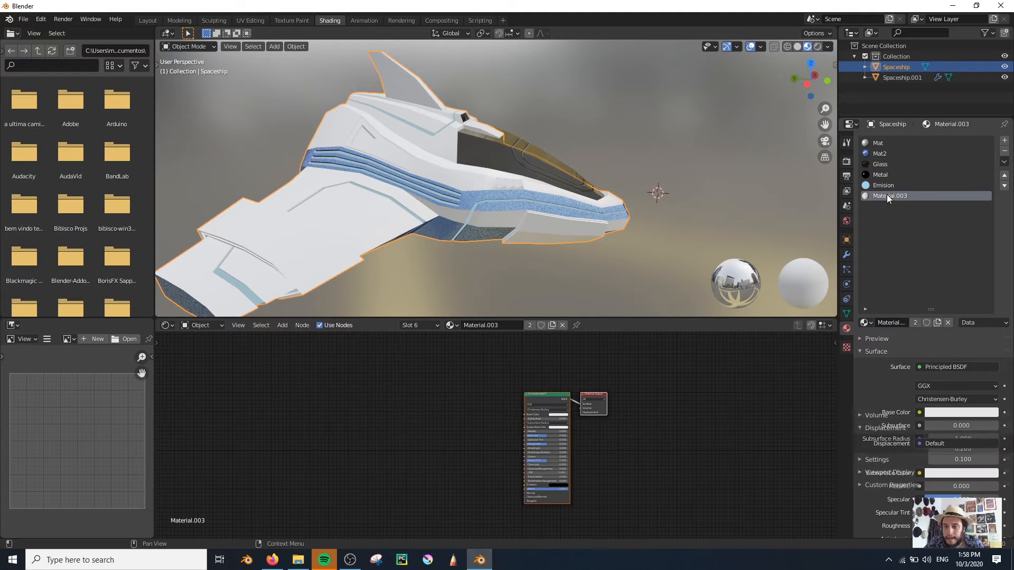
left_click(867, 323)
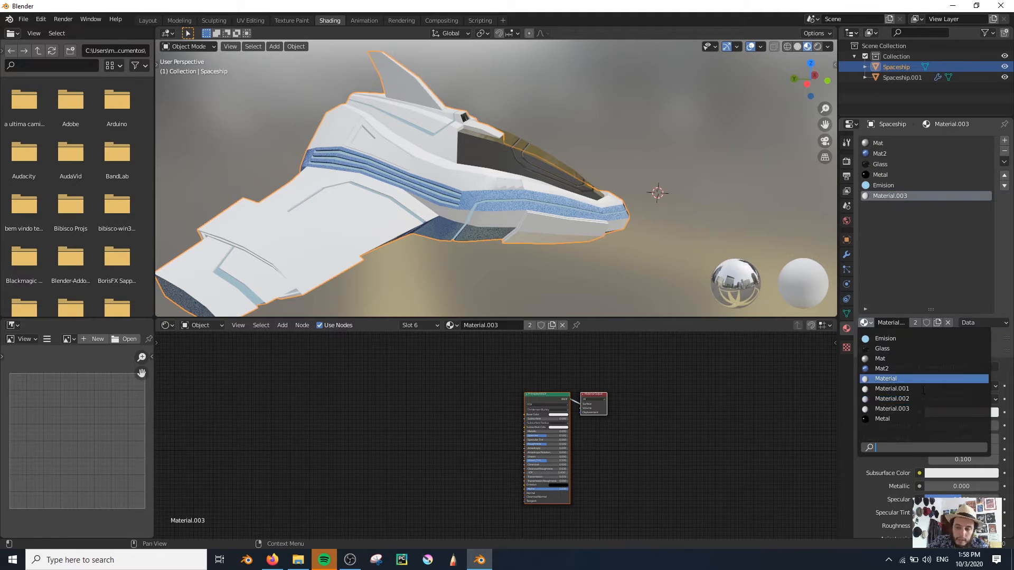
left_click(880, 174)
left_click(881, 142)
left_click(884, 175)
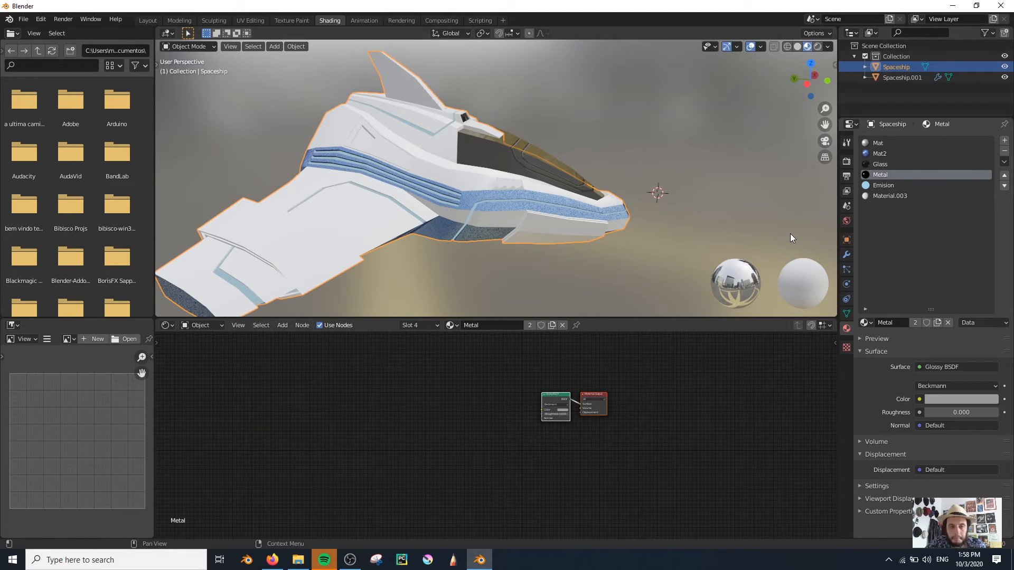
Add a material slot holding the existing Metal material, and remove that slot again
left_click(1004, 141)
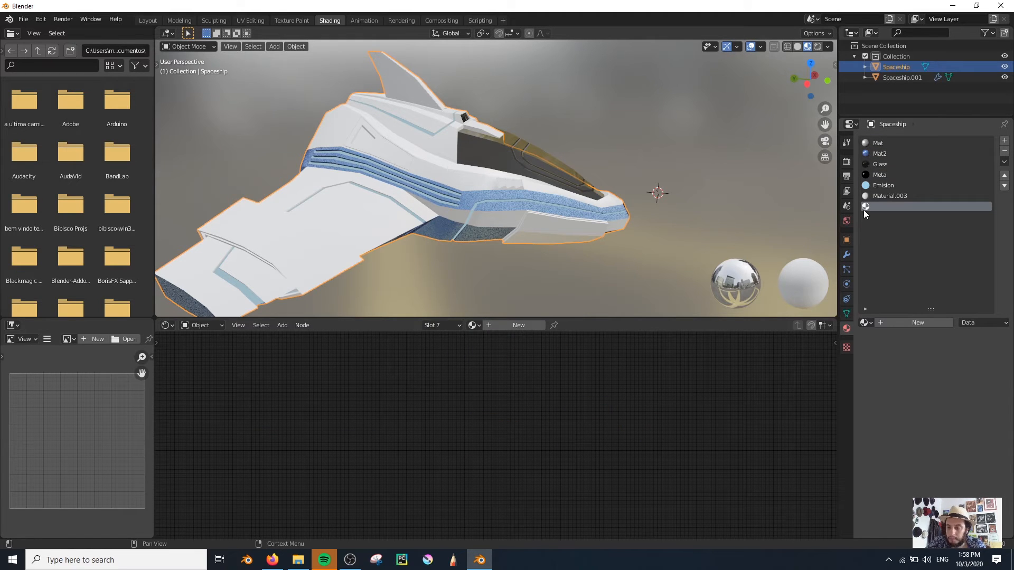
left_click(866, 323)
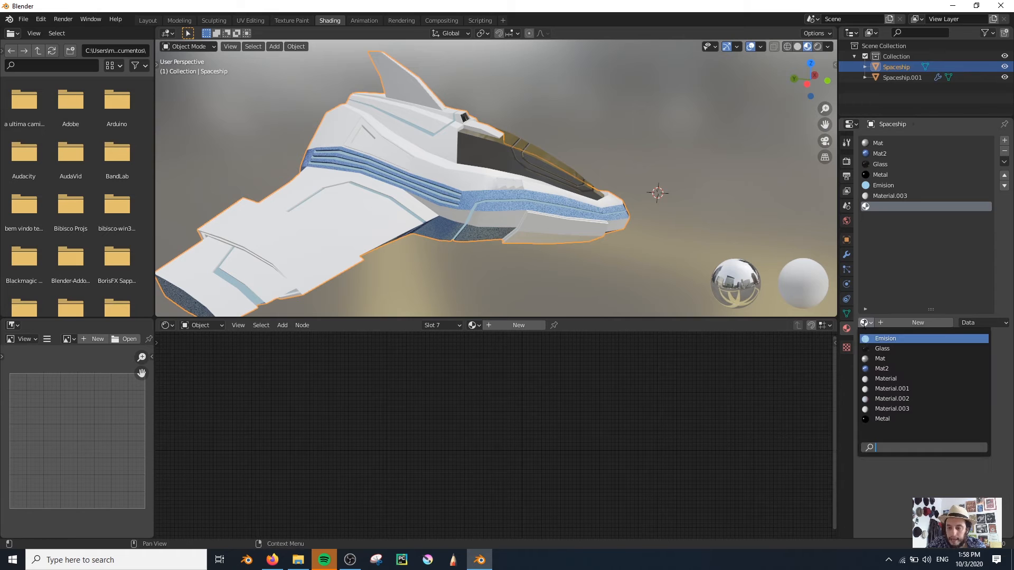
left_click(889, 418)
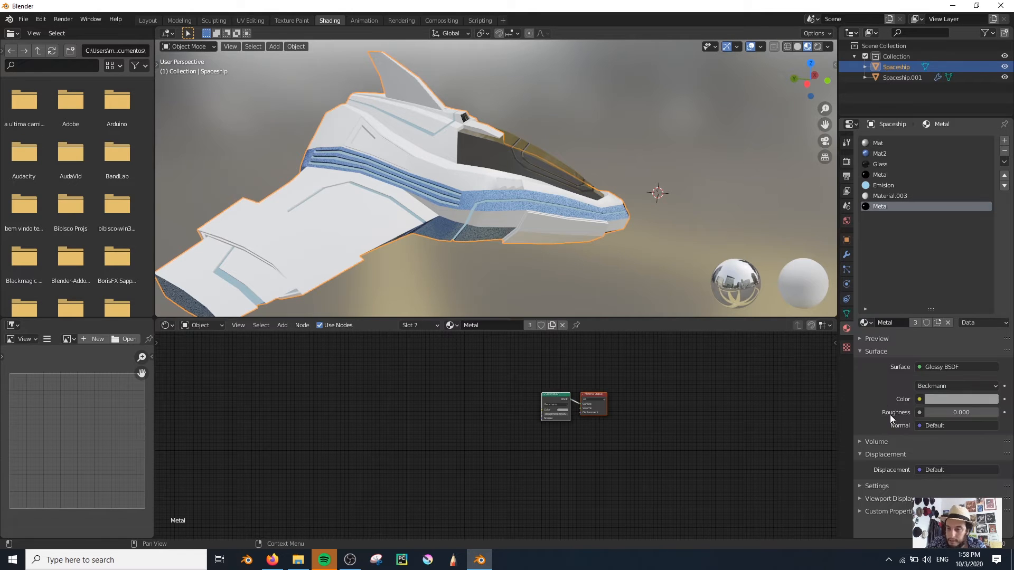
scroll(544, 418, "up", 2)
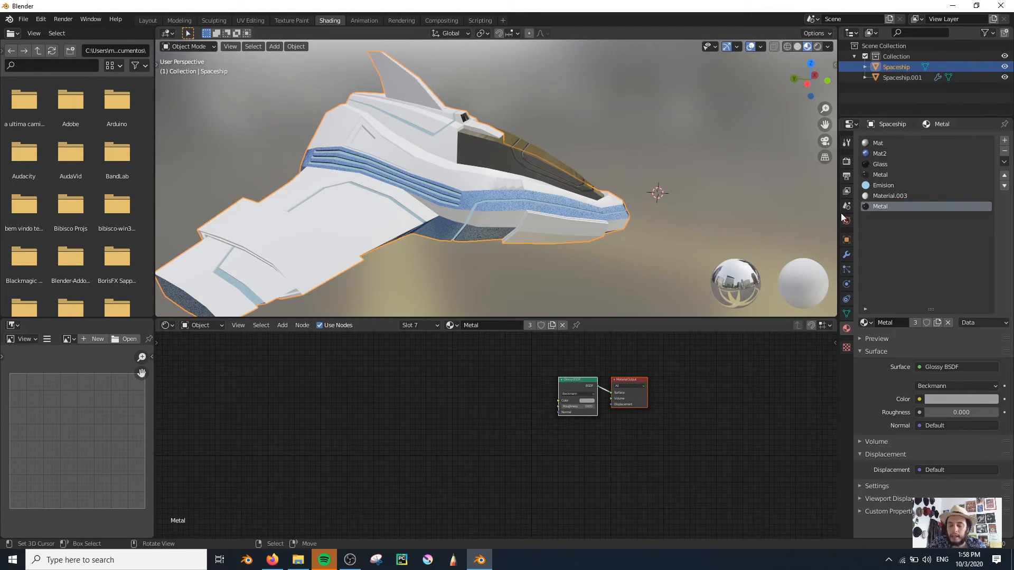
left_click(1004, 152)
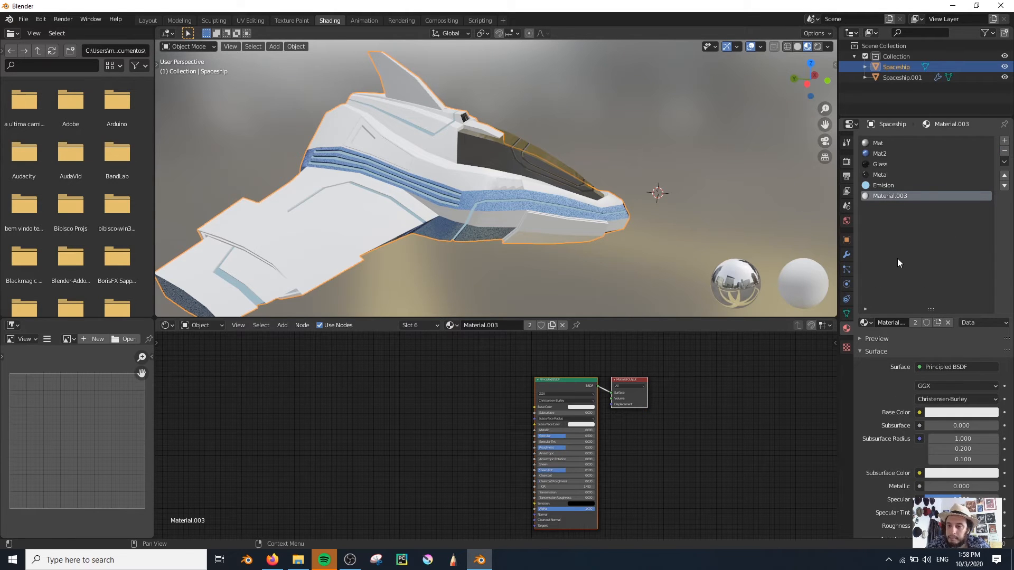
Remove the Mat2 slot from the spaceship, check the list of available materials, and undo the removal
left_click(881, 153)
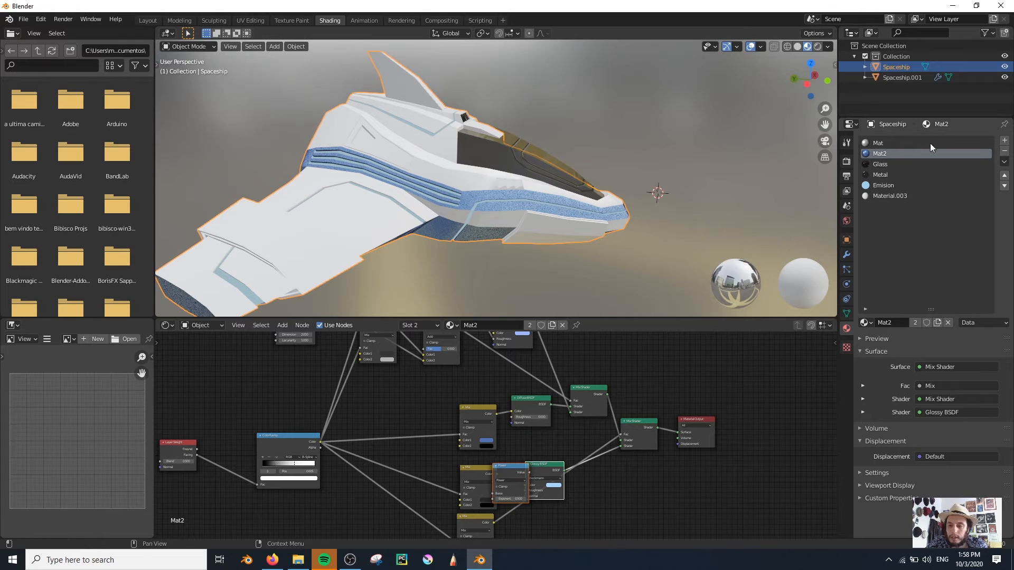
left_click(1004, 152)
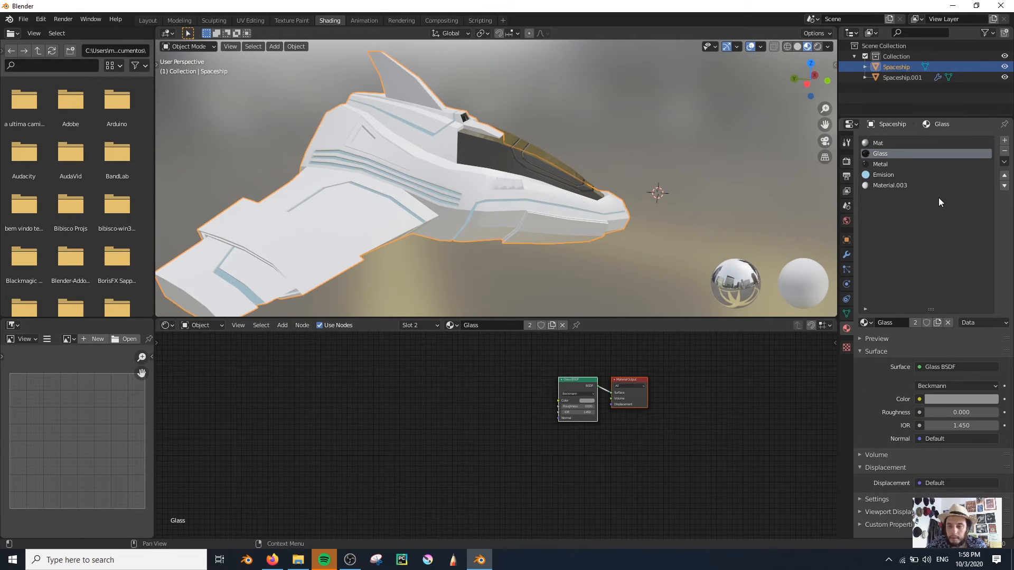
left_click(866, 324)
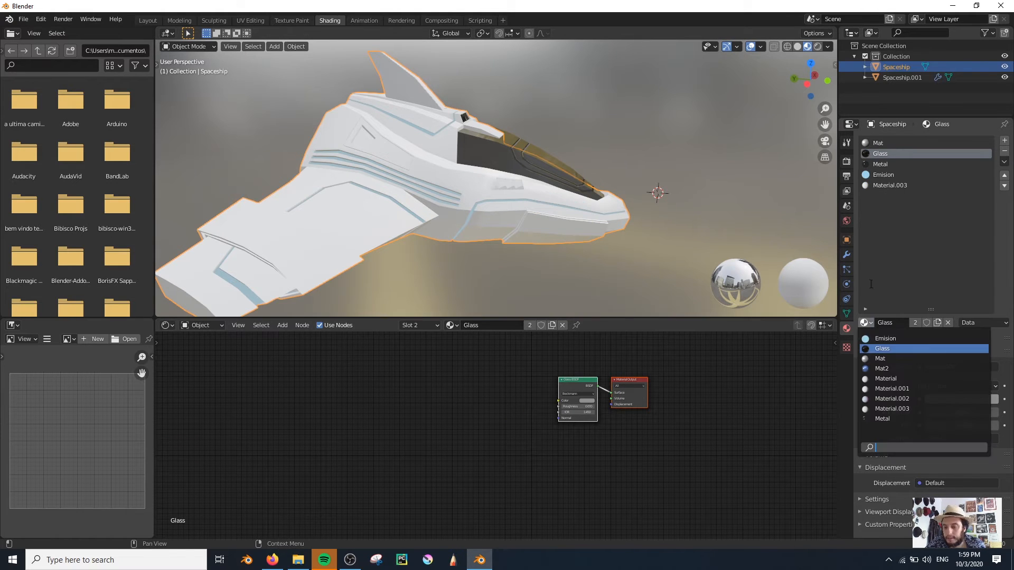
key("ctrl+z")
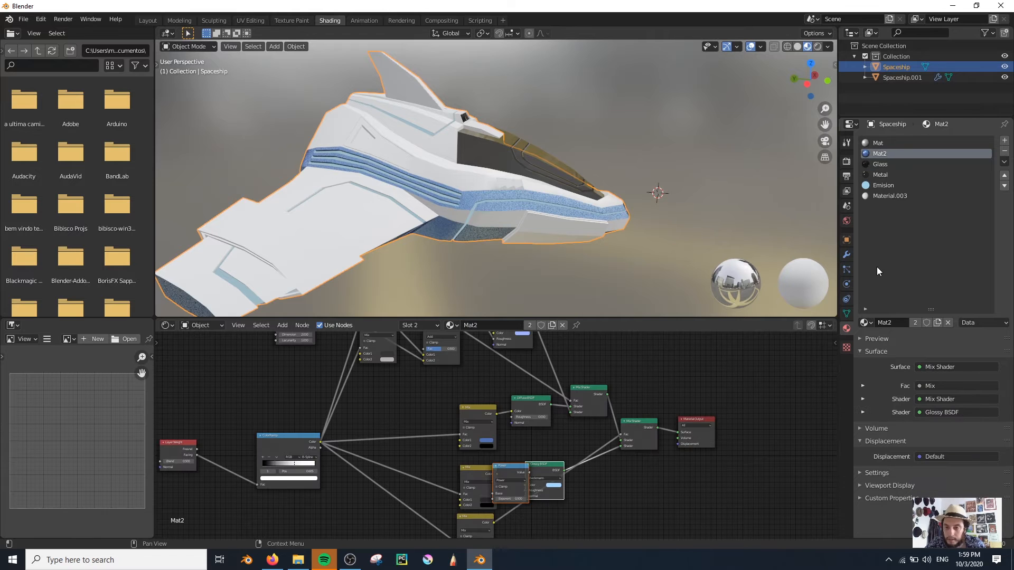
Inspect the Principled BSDF node of Material.003 and remove that material's slot from the spaceship
left_click(890, 196)
scroll(806, 338, "up", 3)
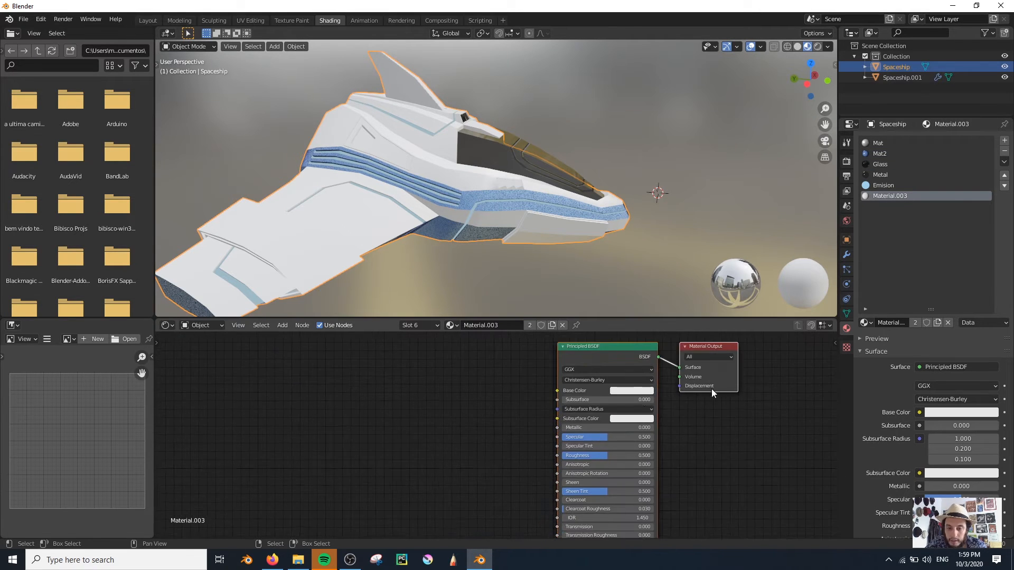
middle_click_drag(710, 378, 502, 423)
scroll(502, 423, "up", 3)
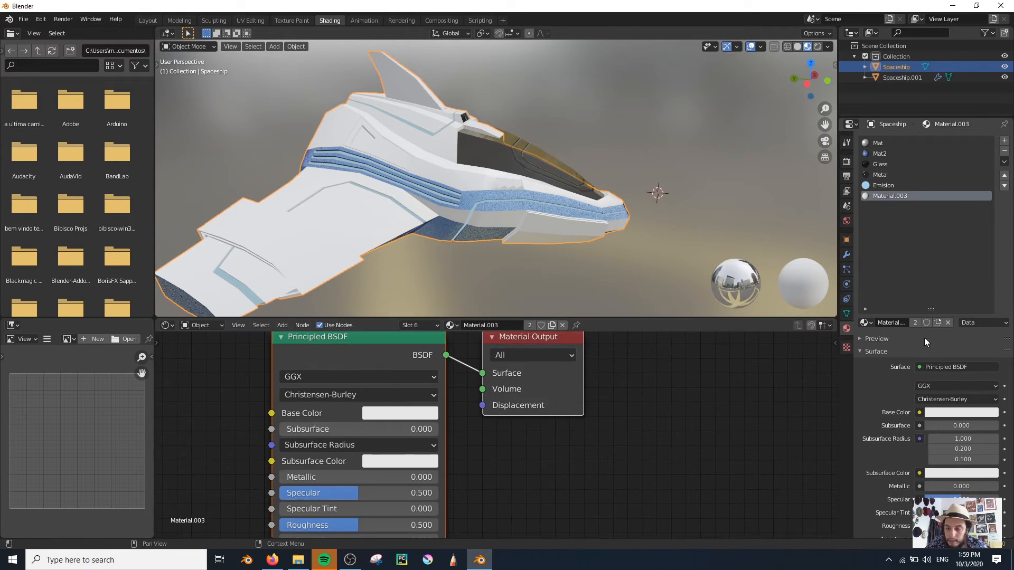
left_click(1004, 151)
middle_click_drag(392, 277, 484, 240)
middle_click_drag(340, 199, 423, 206)
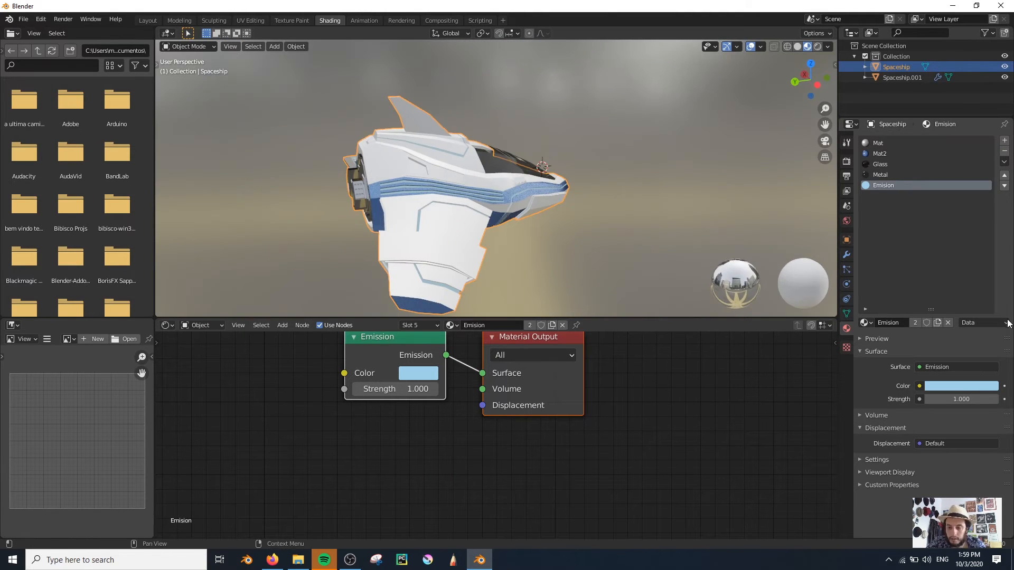
Add an empty material slot to the spaceship, check the list of available materials, and remove the slot
left_click(1004, 141)
left_click(864, 323)
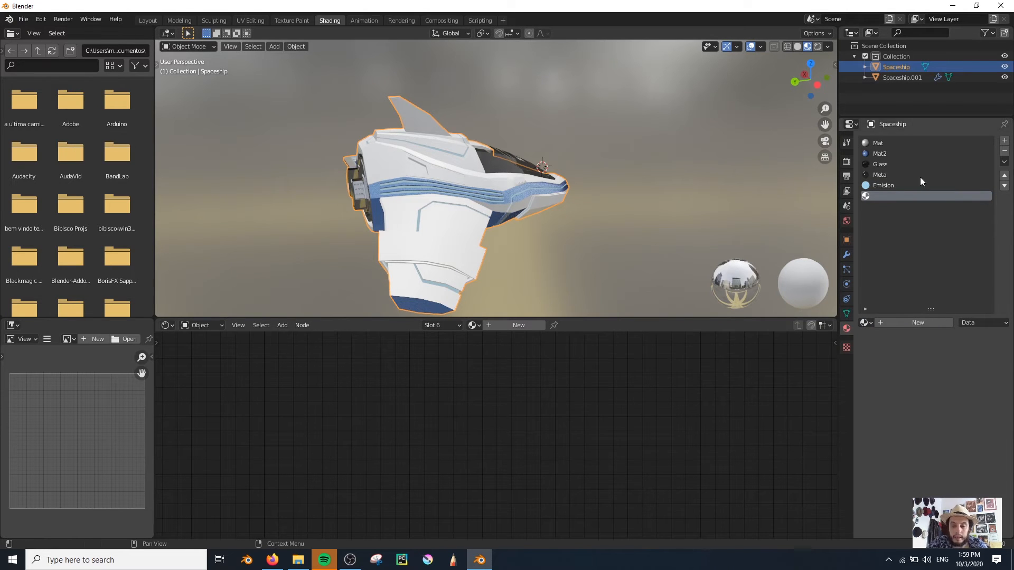
left_click(1004, 151)
middle_click_drag(235, 224, 284, 216)
Save the project as explanation.blend in the TUTORIAL_9 folder
key("ctrl+s")
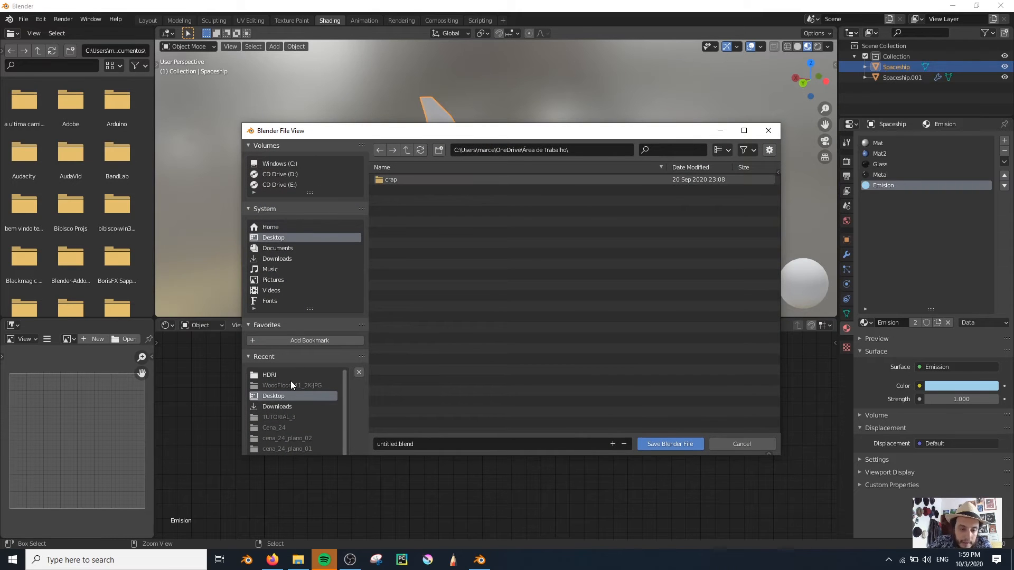
left_click(280, 415)
left_click(405, 149)
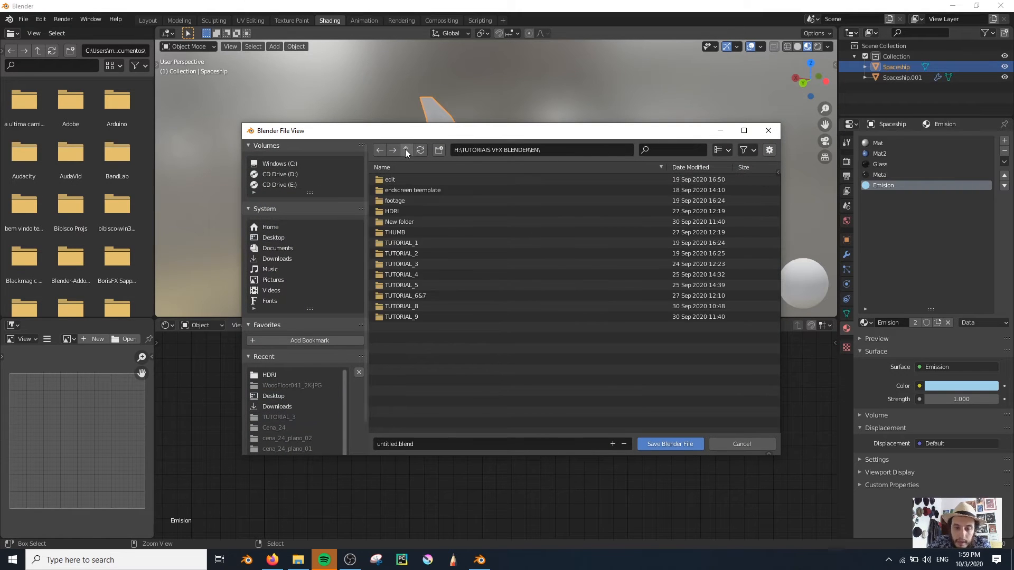
type("explanation")
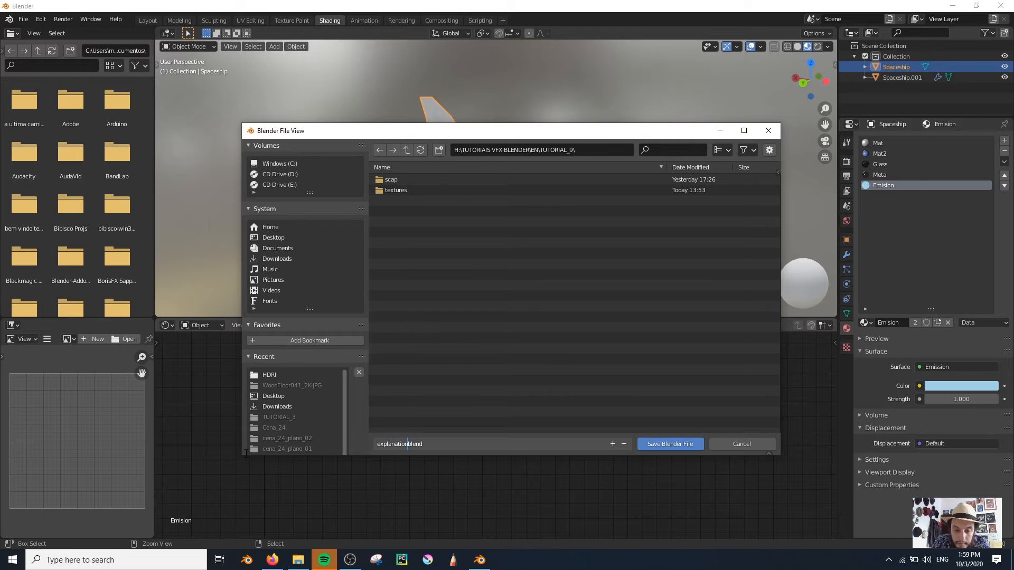
left_click(659, 447)
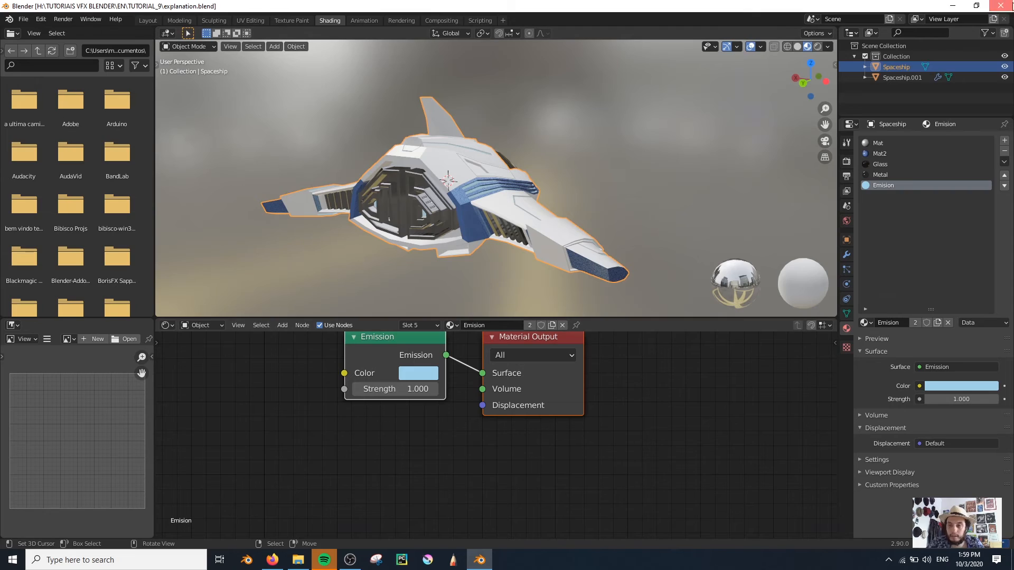
left_click(1001, 6)
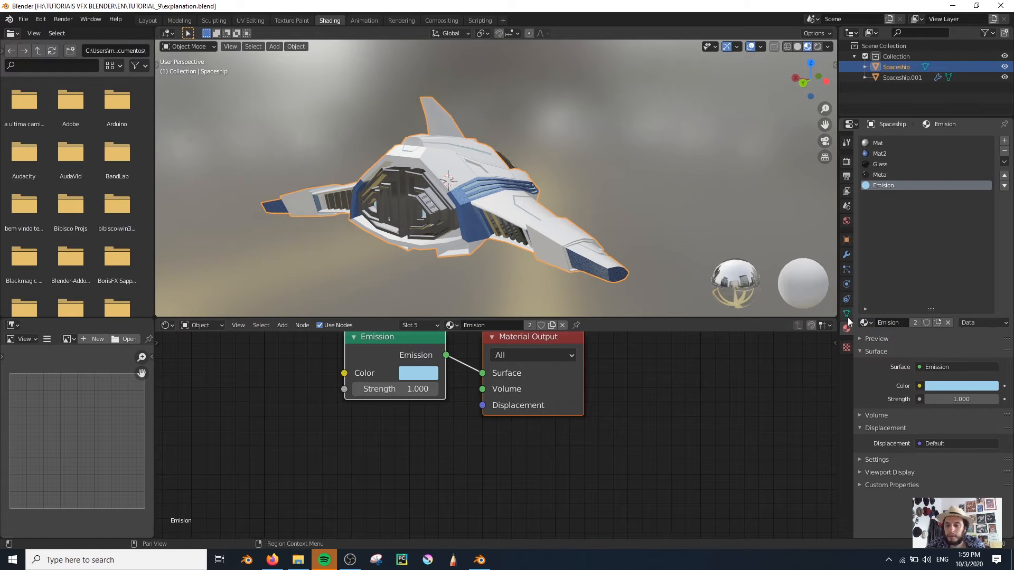
Assign Material.003 to the Emision slot, and undo that assignment
left_click(864, 322)
left_click(892, 409)
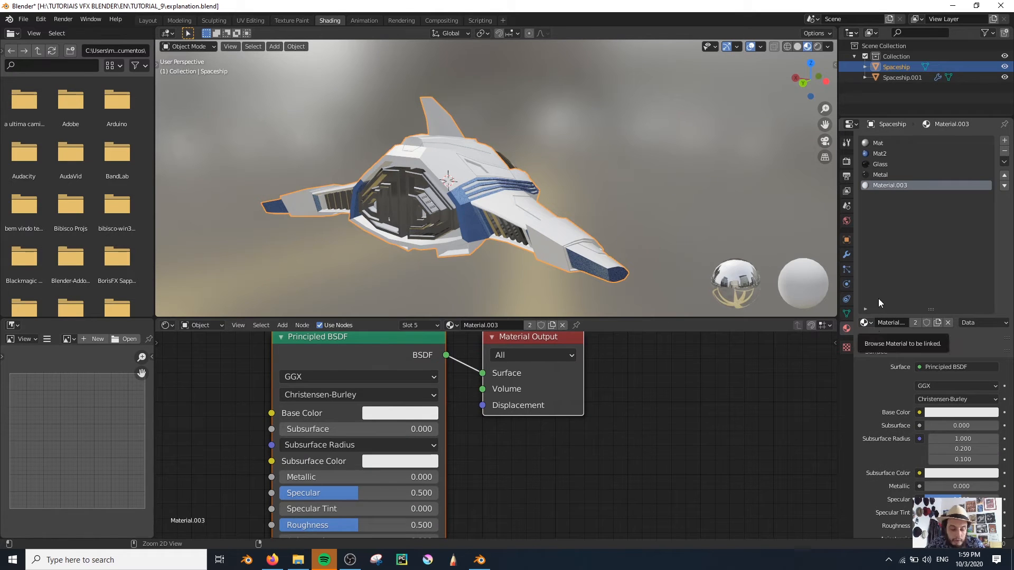
key("ctrl+z")
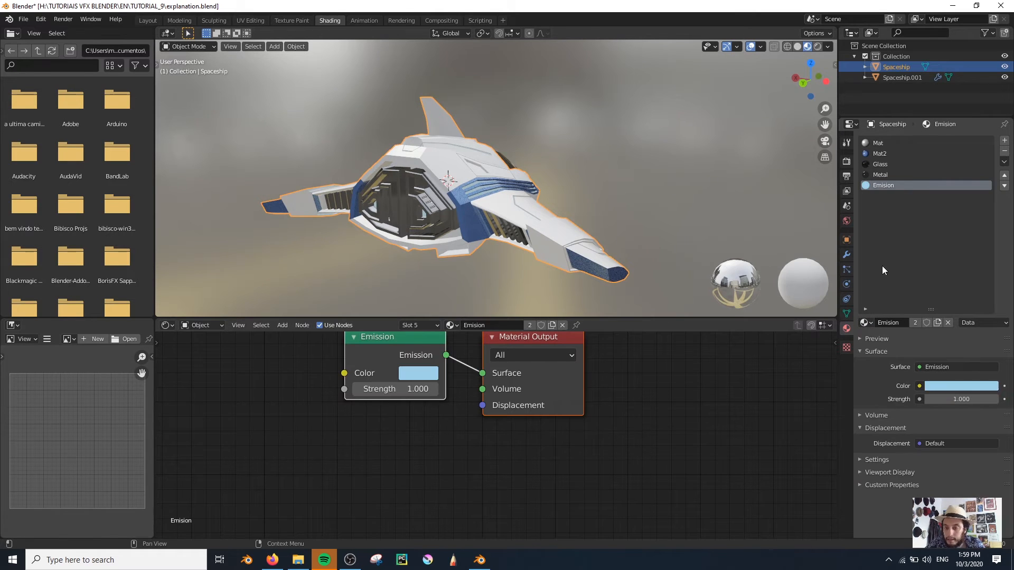
Add a slot with a new material to the spaceship and name it "this material is going to waste"
left_click(1004, 140)
left_click(916, 323)
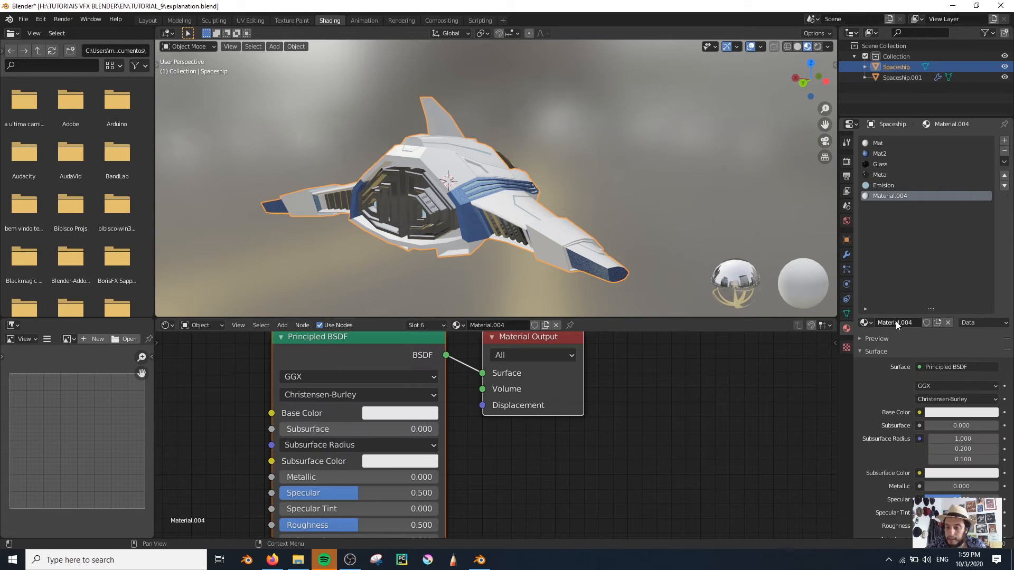
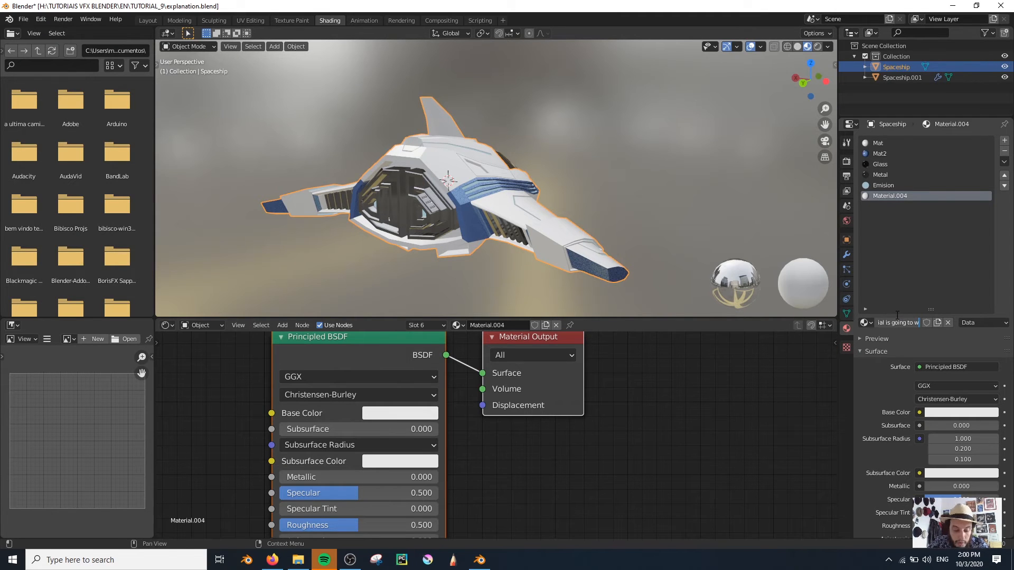
type("te")
key("Return")
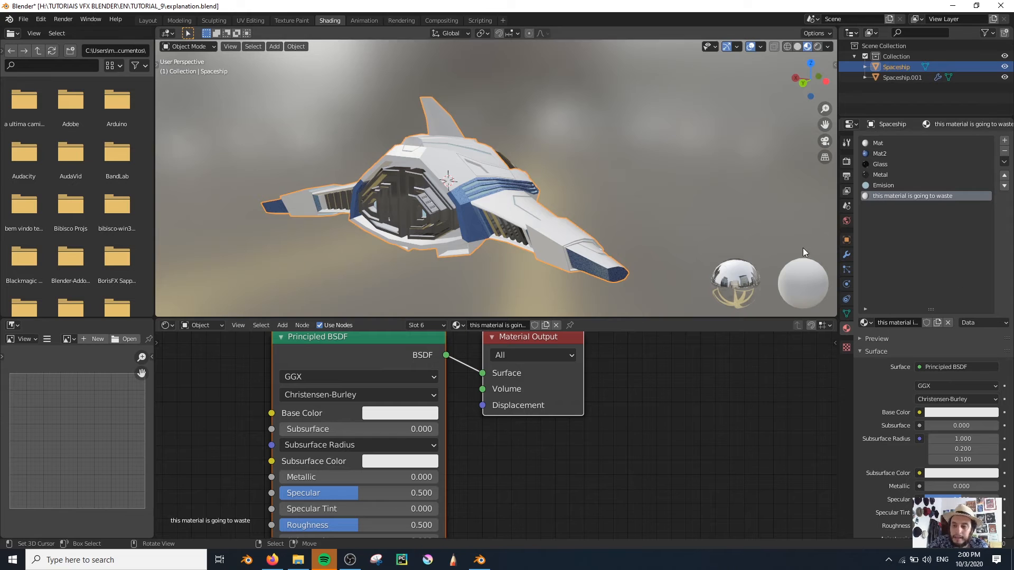
Unlink the "this material is going to waste" material from its slot and check its user status among the available materials
left_click(948, 322)
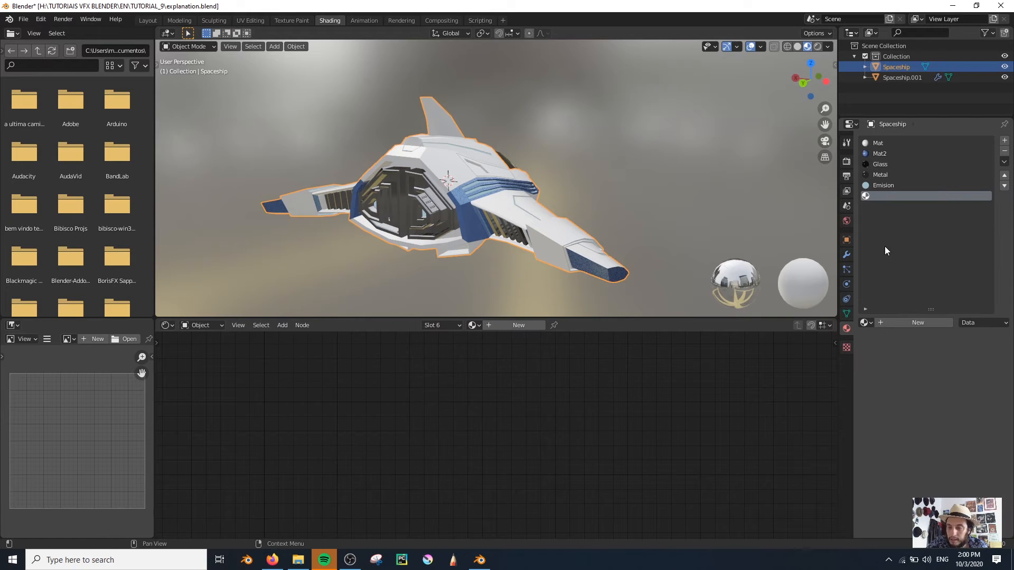
left_click(865, 323)
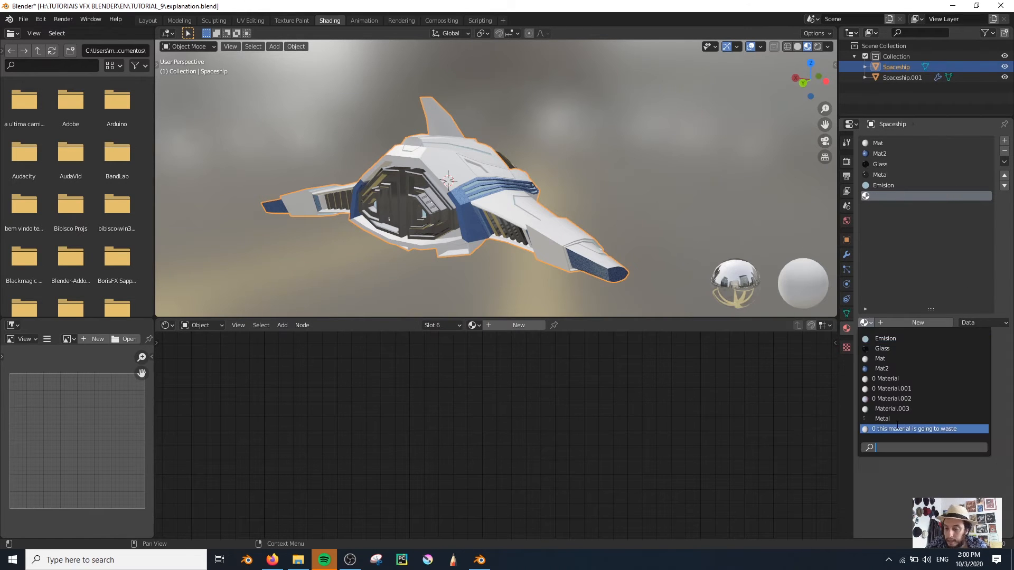
left_click(865, 323)
Save the current Blender file with the unlinked material slot
key("ctrl+s")
left_click(1005, 5)
double_click(758, 132)
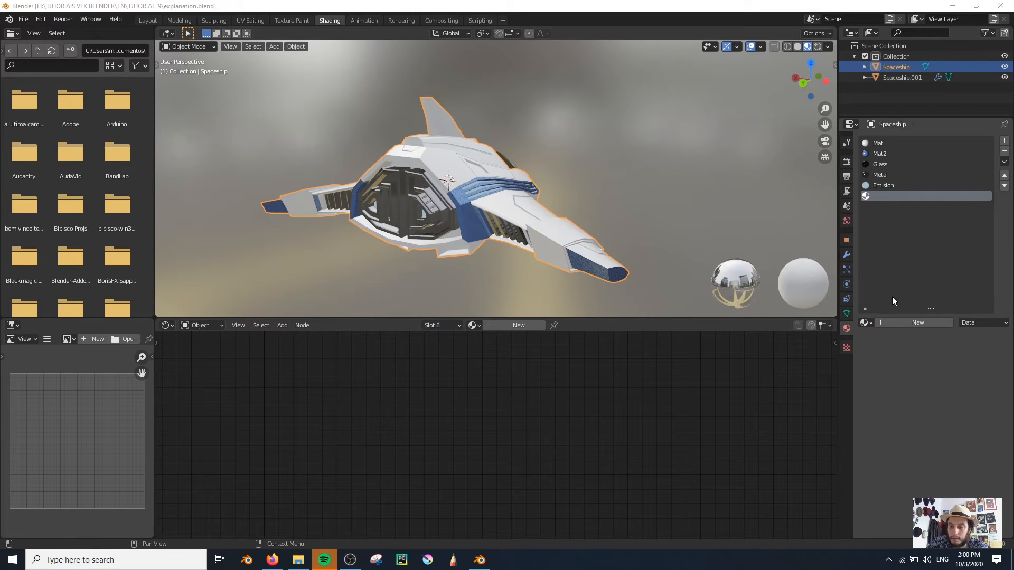
Assign Material.003 to the spaceship's empty material slot
left_click(864, 322)
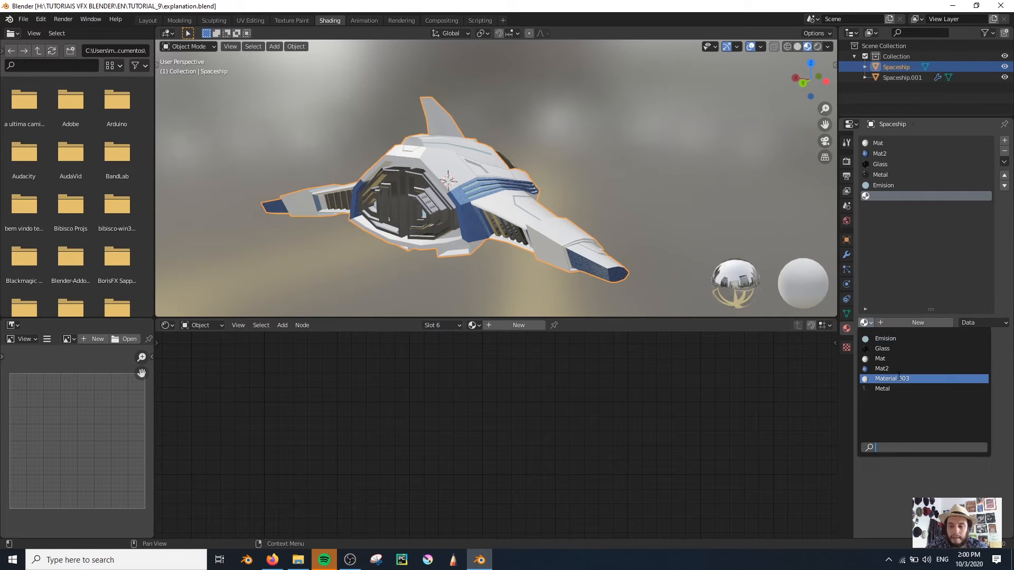
left_click(919, 378)
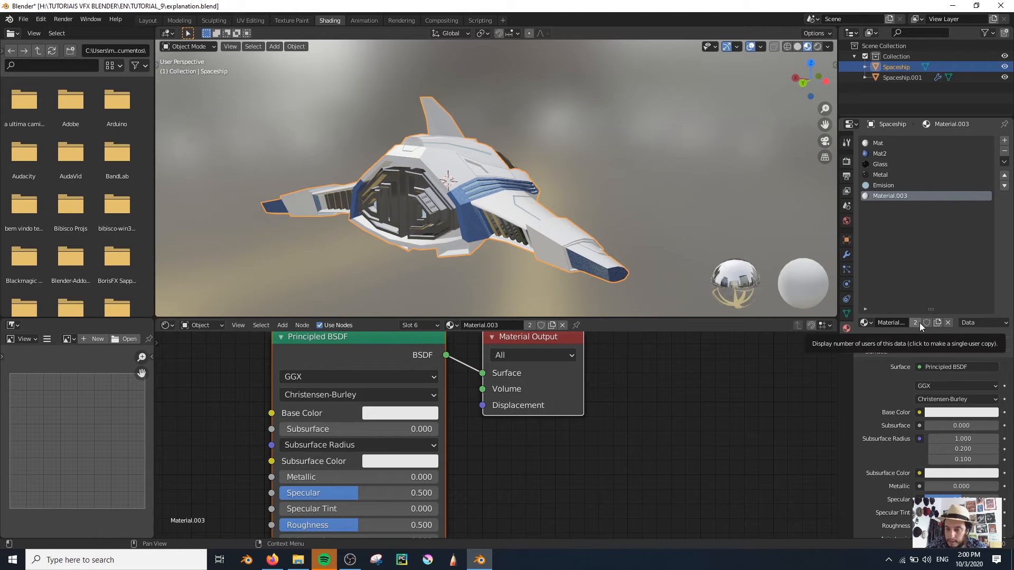
left_click(878, 143)
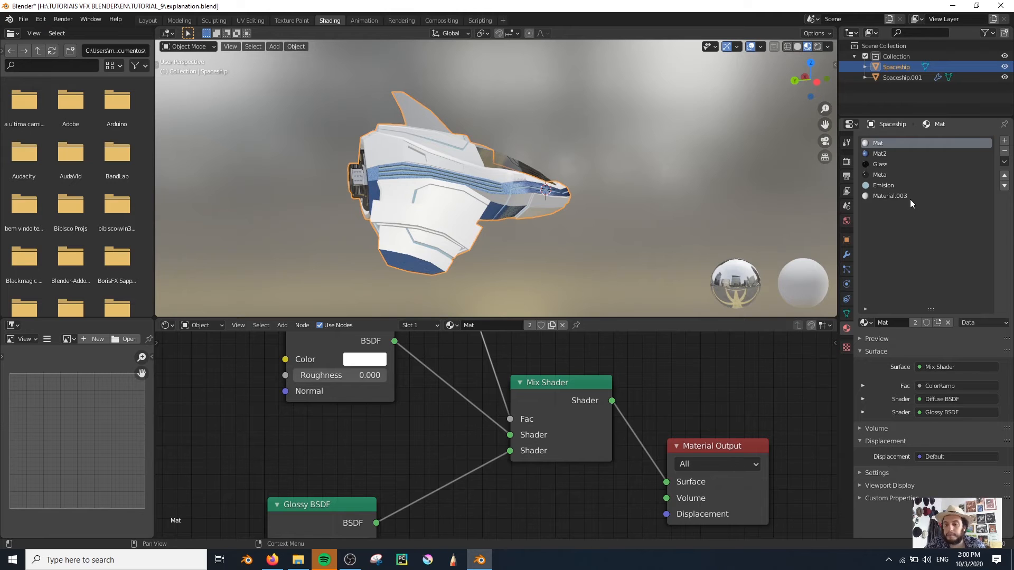
left_click(910, 197)
Inspect the spaceship with Material.003 selected, and remove that extra material slot
scroll(446, 191, "up", 3)
middle_click_drag(446, 191, 571, 234)
scroll(416, 226, "down", 3)
key("Tab")
key("Tab")
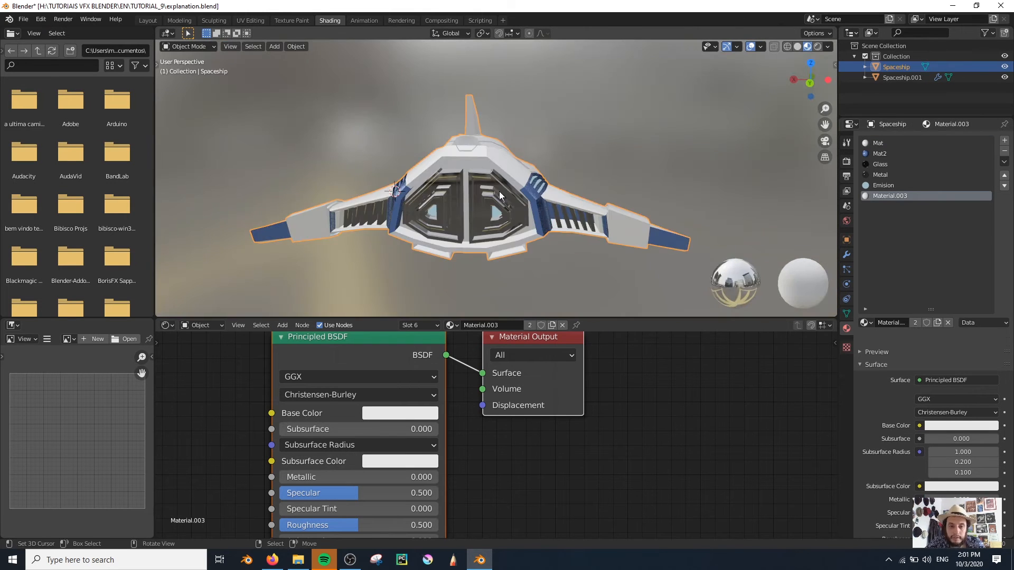
key("alt+a")
middle_click_drag(562, 226, 443, 157)
left_click(444, 157)
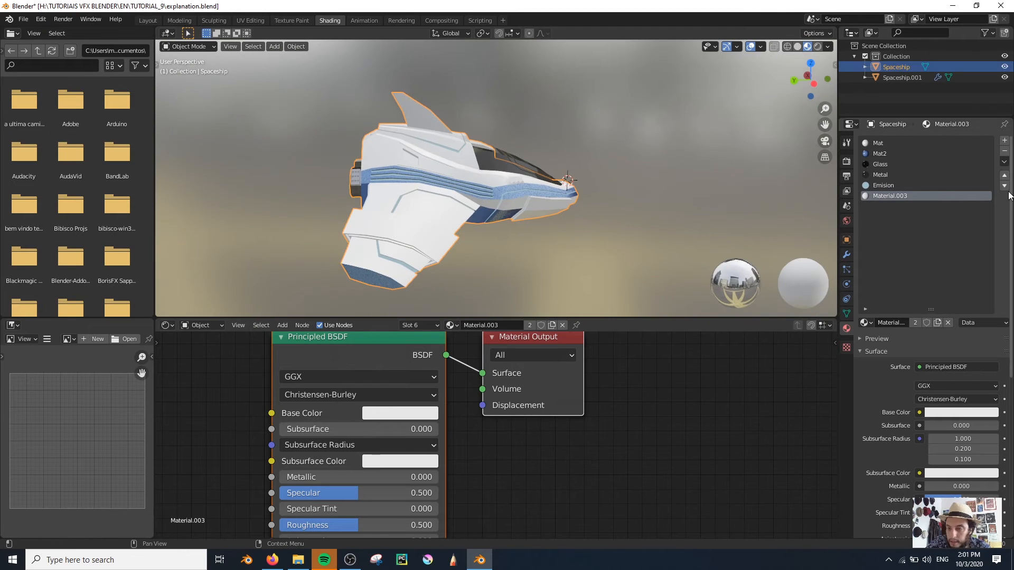
left_click(1004, 151)
Unlink the Metal material from its slot and create a new material there in its place
middle_click_drag(365, 242, 456, 211)
left_click(882, 164)
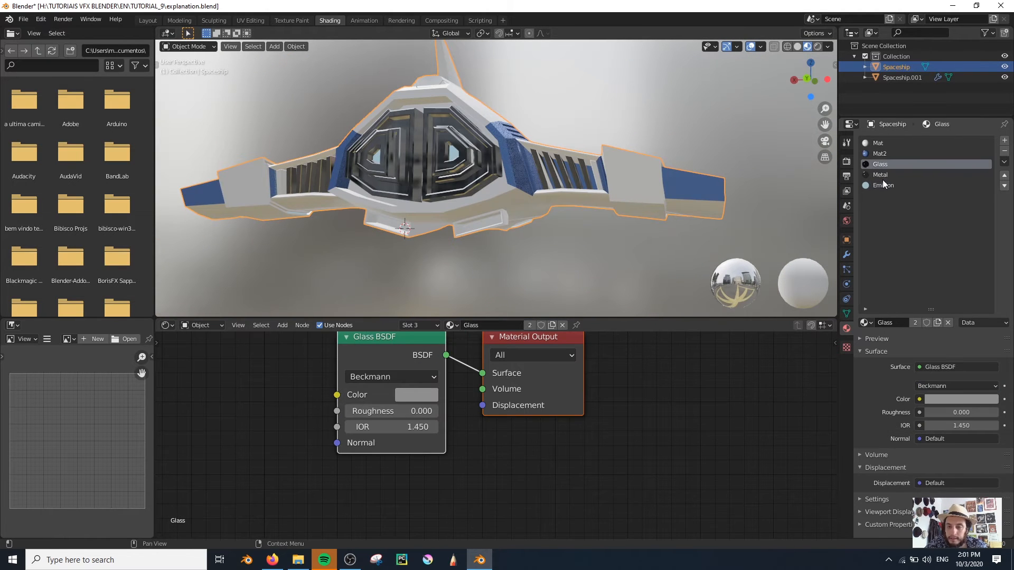
left_click(883, 185)
scroll(635, 411, "down", 2)
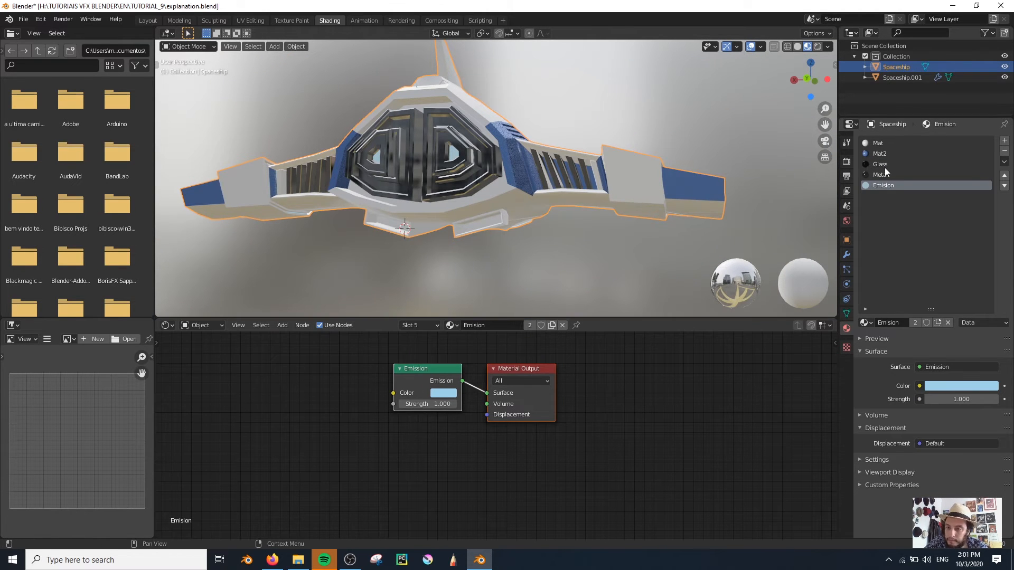
left_click(882, 174)
scroll(472, 174, "up", 2)
middle_click_drag(443, 217, 501, 221)
scroll(475, 221, "down", 5)
key("Tab")
left_click(949, 338)
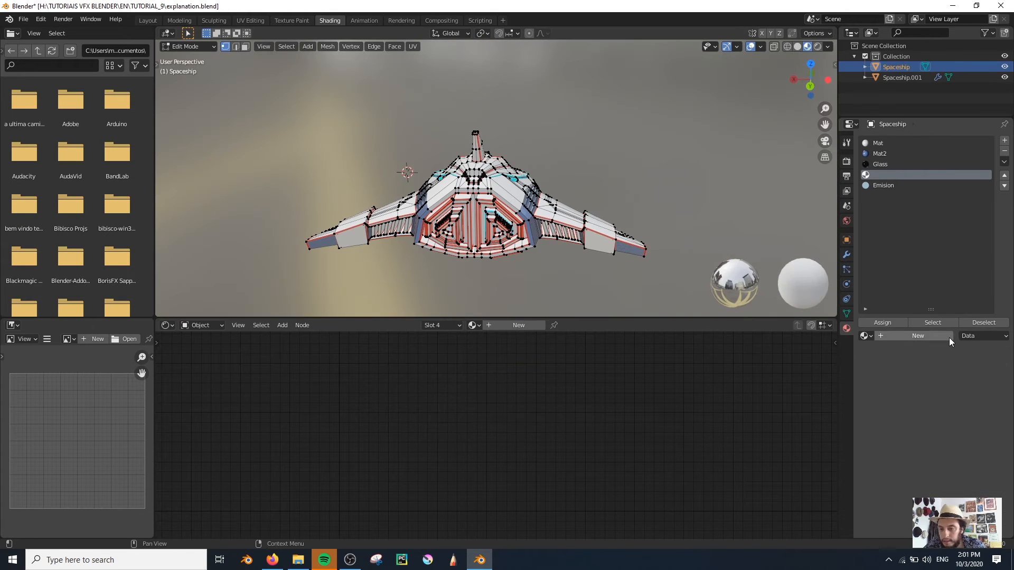
left_click(518, 325)
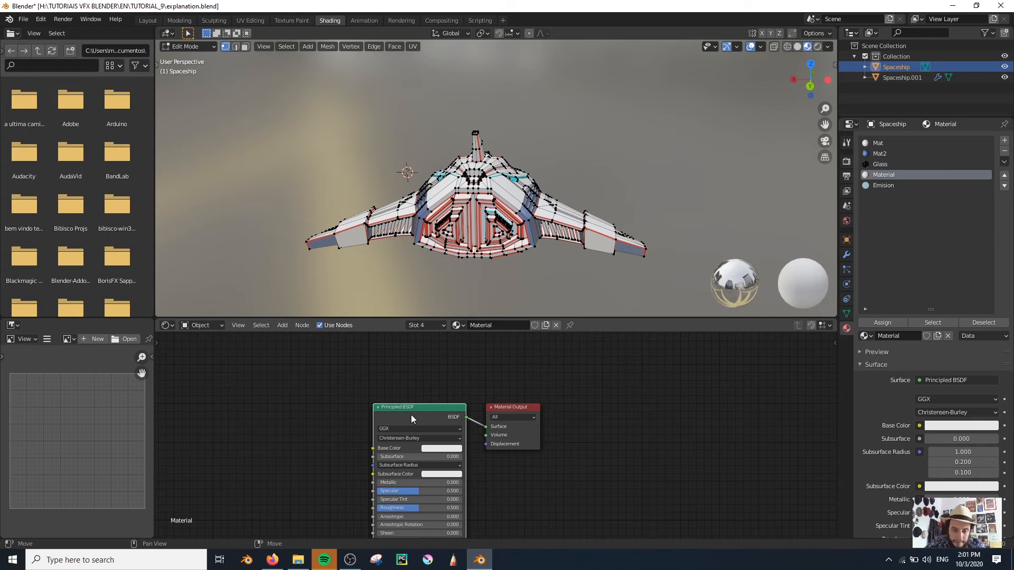
Search the add-on preferences for "node" and close the preferences
left_click(41, 19)
left_click(66, 169)
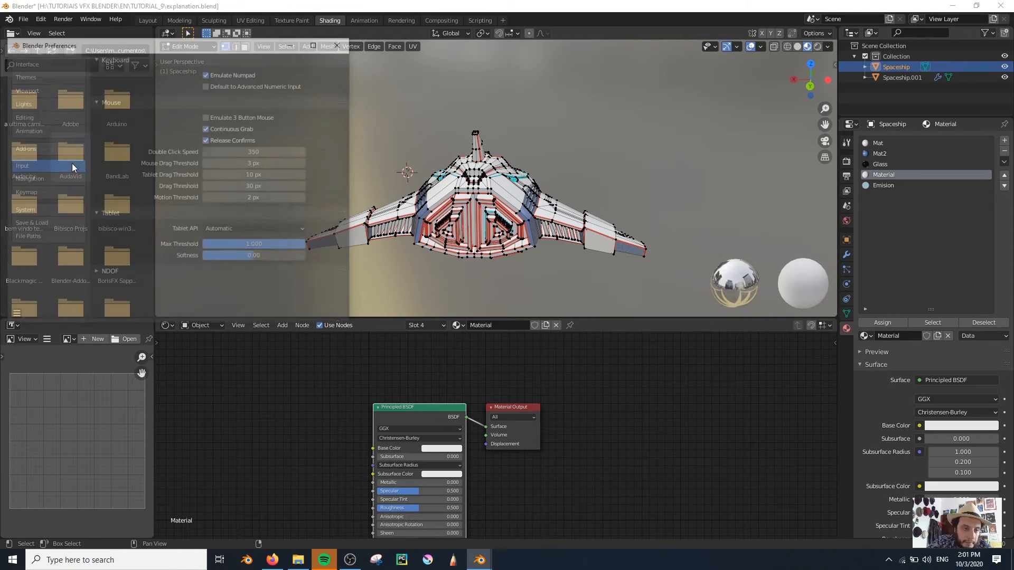
left_click(29, 150)
left_click(277, 73)
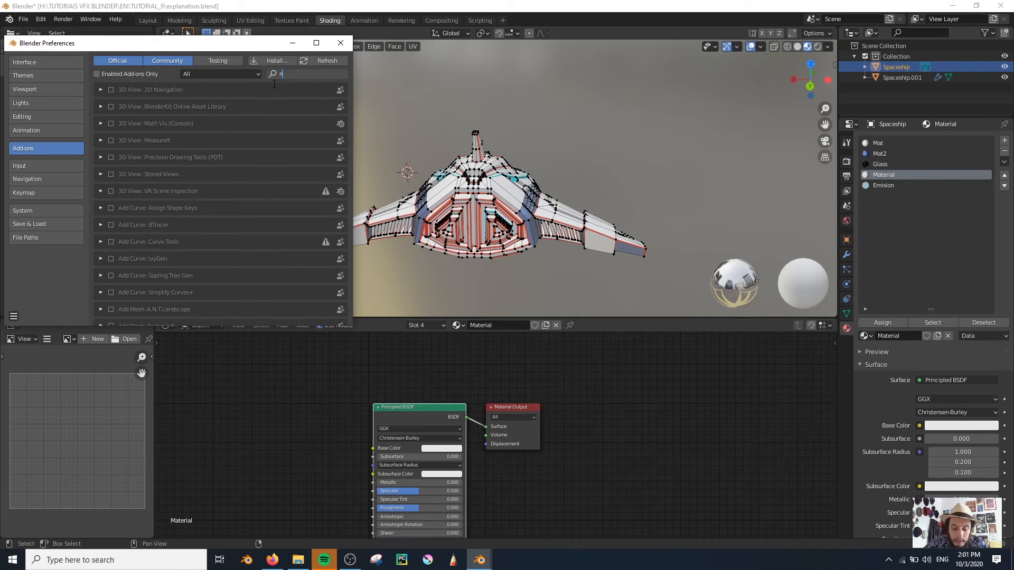
type("node")
left_click(340, 42)
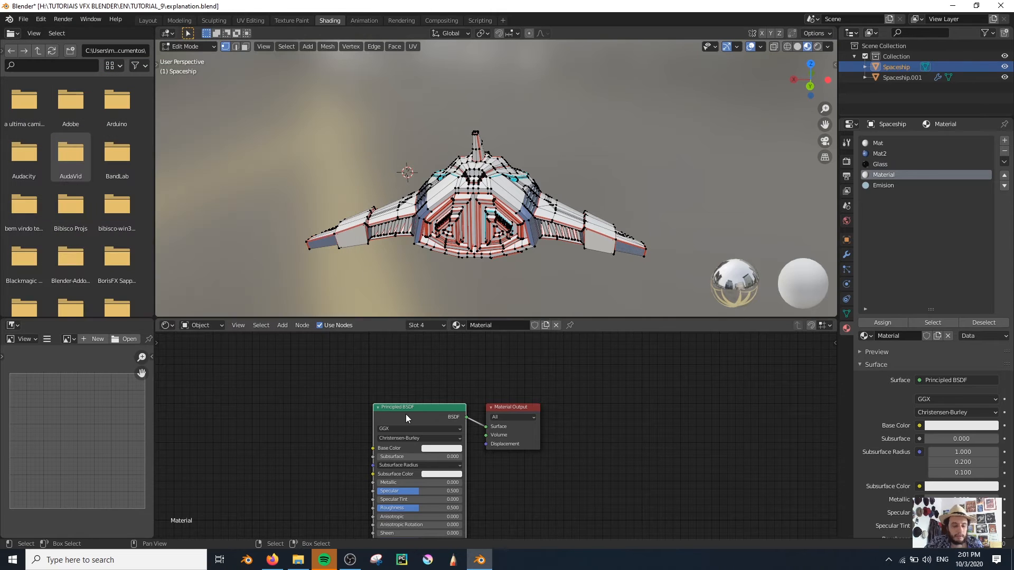
Run Principled Texture Setup on the Principled BSDF with all the "black metal 001" maps from the textures folder
key("ctrl+shift+t")
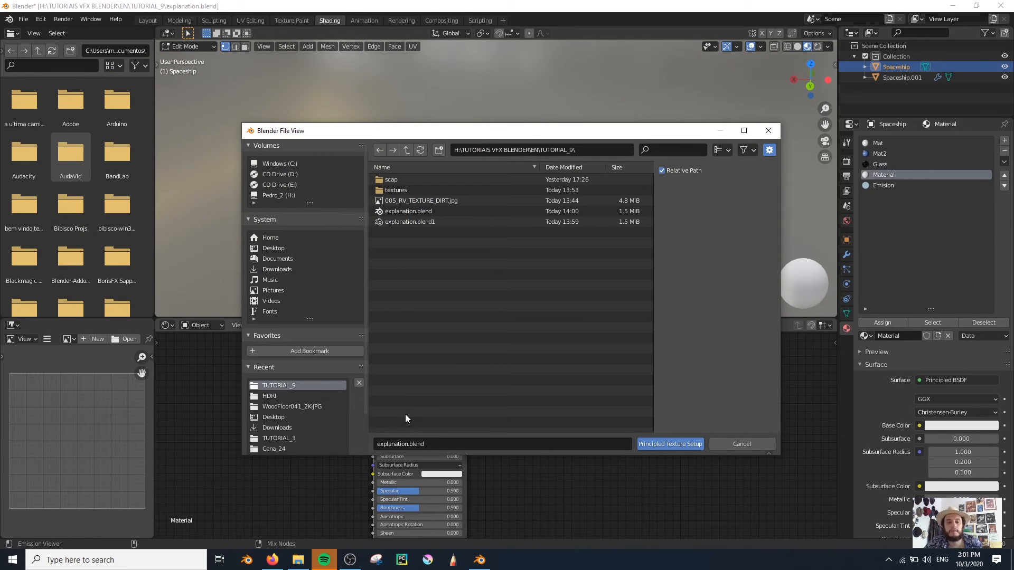
left_click(395, 191)
left_click(406, 150)
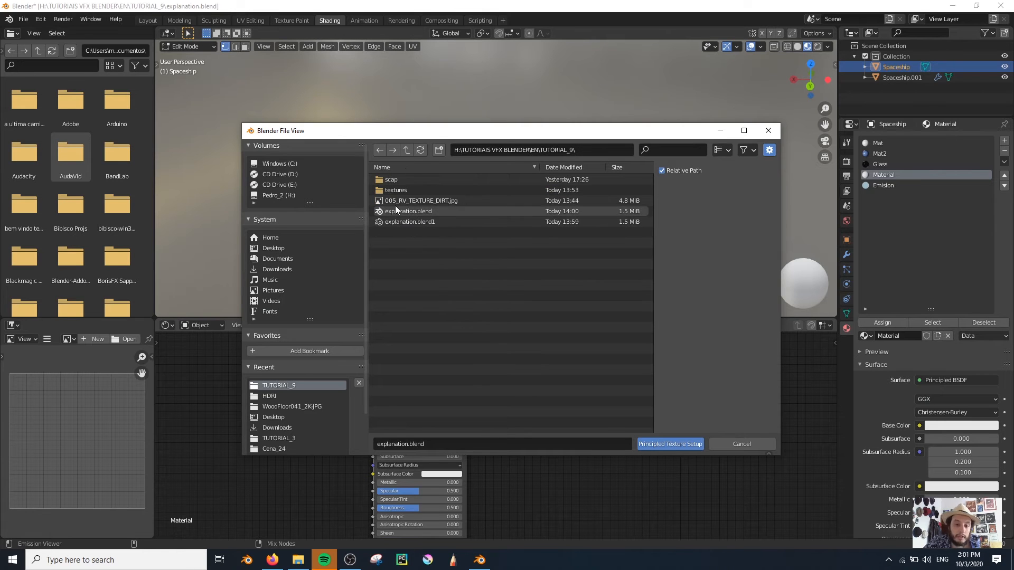
left_click(401, 192)
left_click(421, 185)
left_click_drag(529, 334, 424, 164)
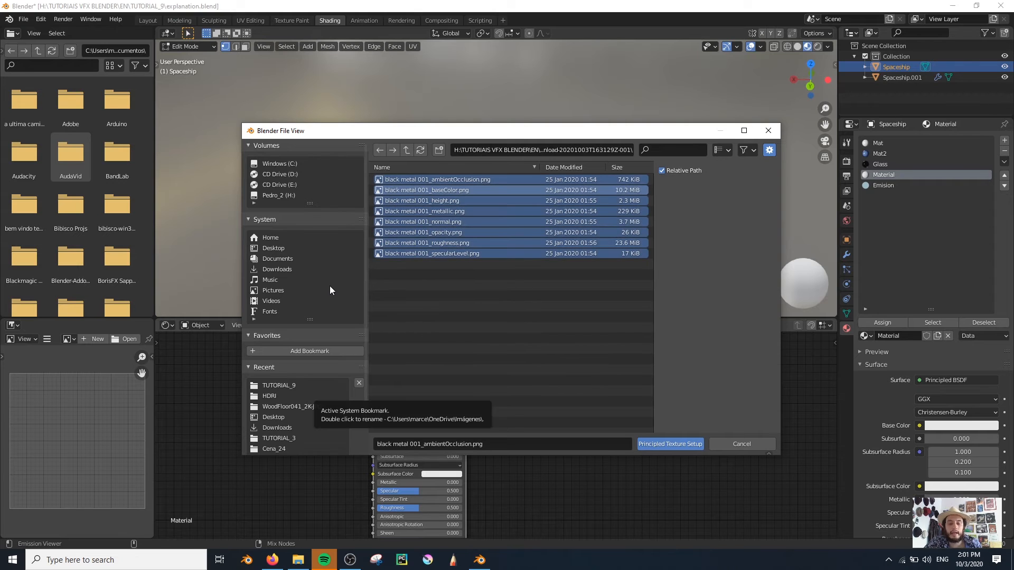
left_click(677, 445)
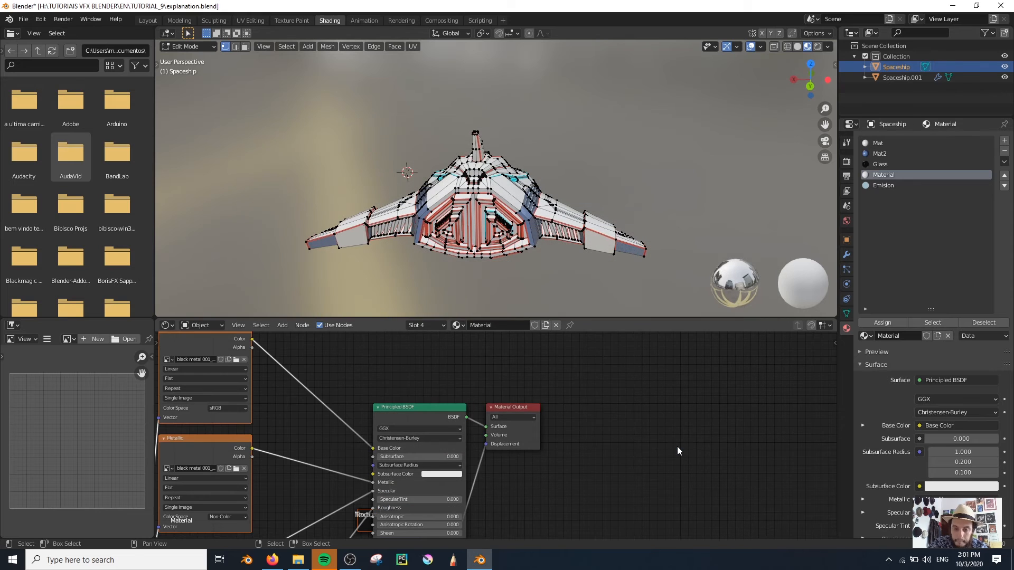
Examine the generated node setup and the black metal texture on the spaceship's rear panels in Object Mode
scroll(388, 423, "down", 4)
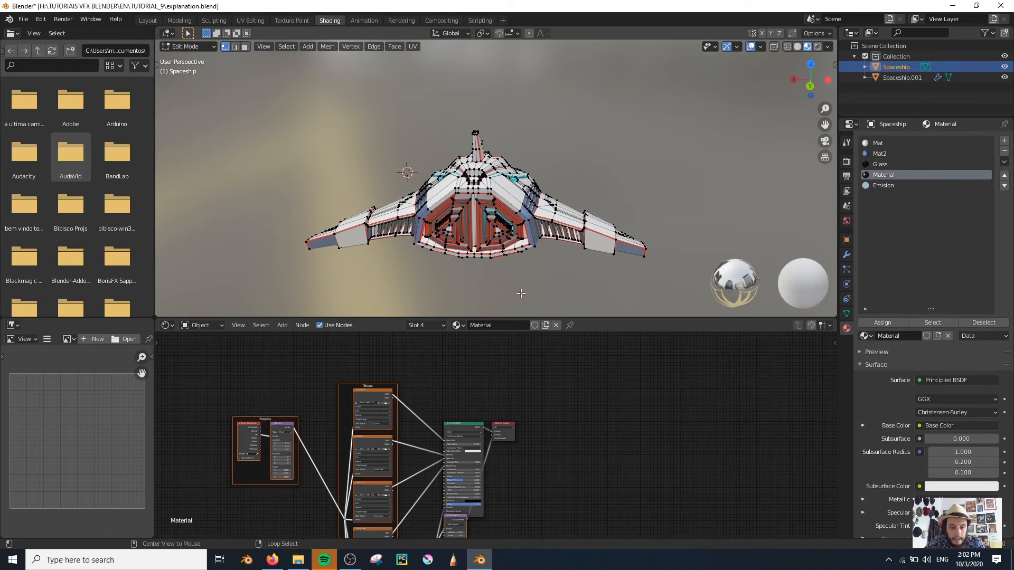
scroll(356, 428, "down", 2)
key("Tab")
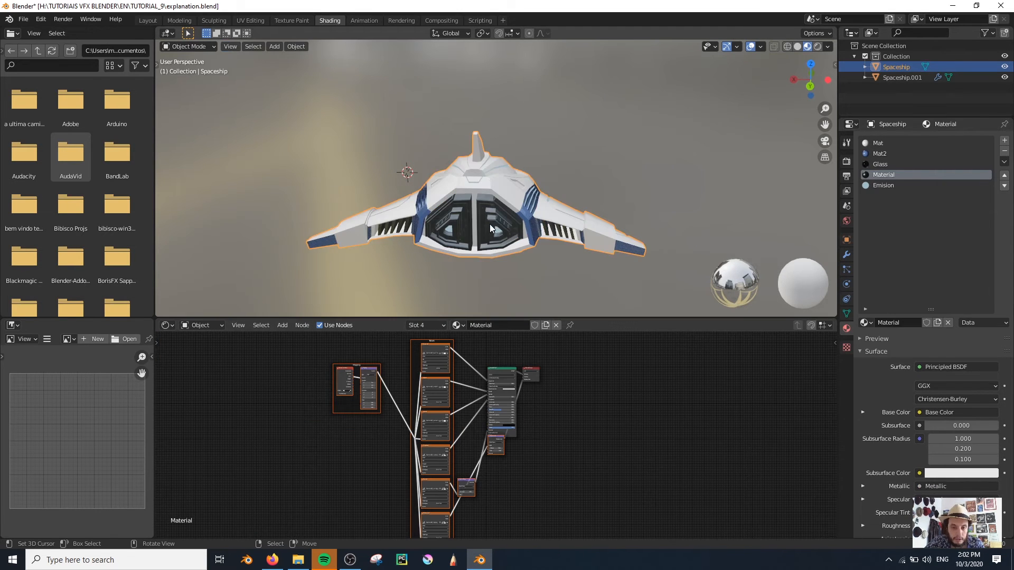
key("alt+a")
middle_click_drag(410, 243, 460, 227)
scroll(460, 227, "up", 5)
middle_click_drag(612, 218, 505, 214, "shift")
scroll(506, 215, "up", 4)
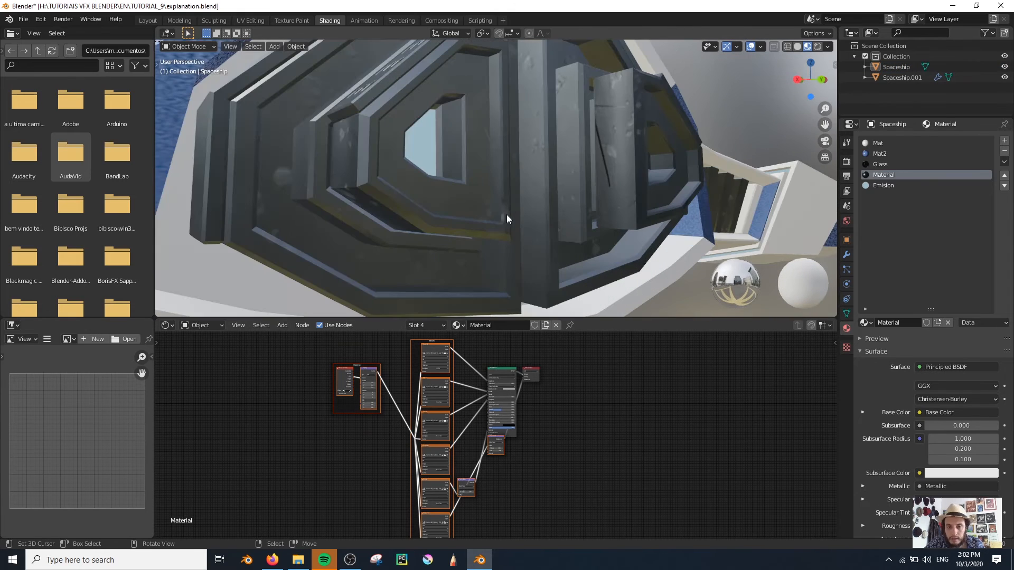
middle_click_drag(320, 452, 412, 458)
left_click(412, 459)
middle_click_drag(304, 185, 344, 209, "shift")
scroll(407, 401, "up", 6)
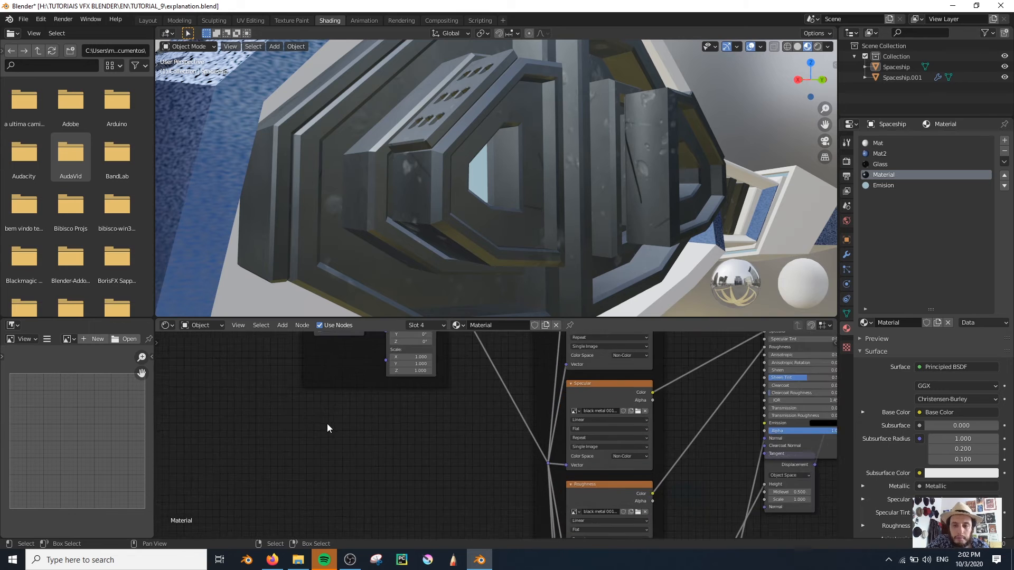
Add a Value node beside the Mapping node and connect it to the Mapping node's Scale input
middle_click_drag(328, 423, 468, 462)
scroll(469, 448, "up", 4)
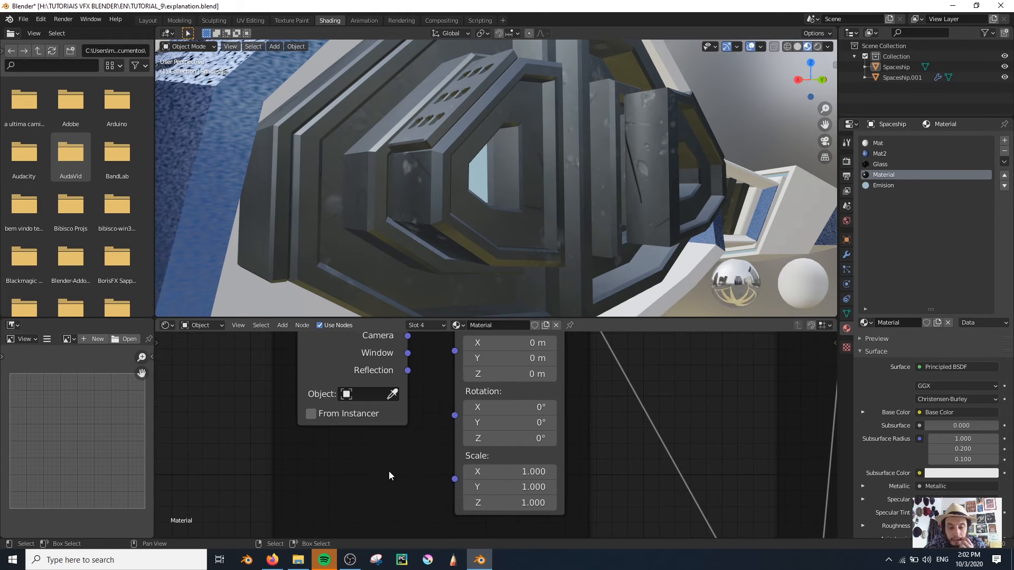
scroll(379, 443, "down", 3)
scroll(404, 448, "up", 3)
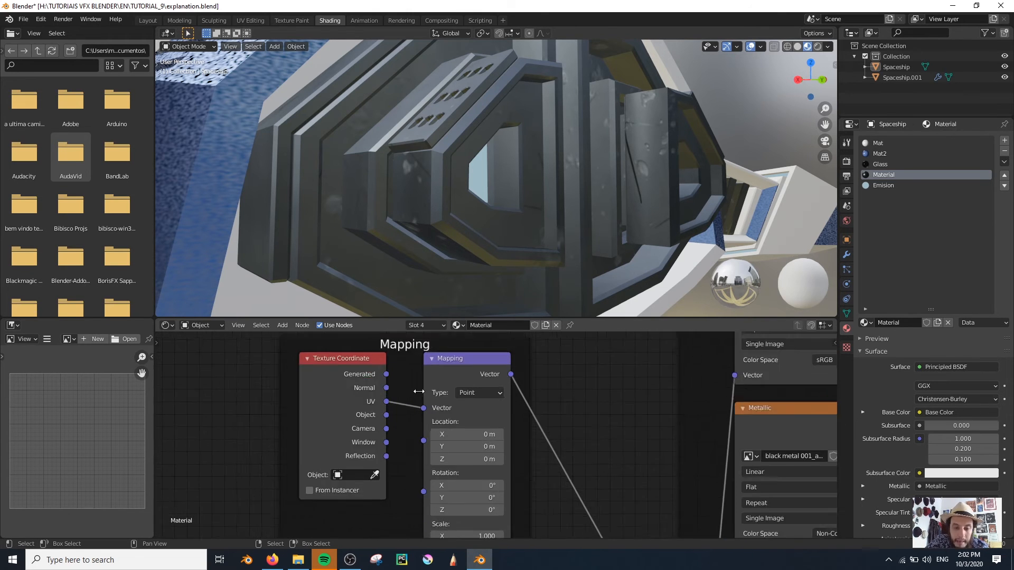
middle_click_drag(422, 449, 320, 522)
scroll(591, 432, "down", 12)
middle_click_drag(662, 471, 819, 483)
scroll(568, 474, "up", 15)
middle_click_drag(578, 471, 359, 445)
key("shift+a")
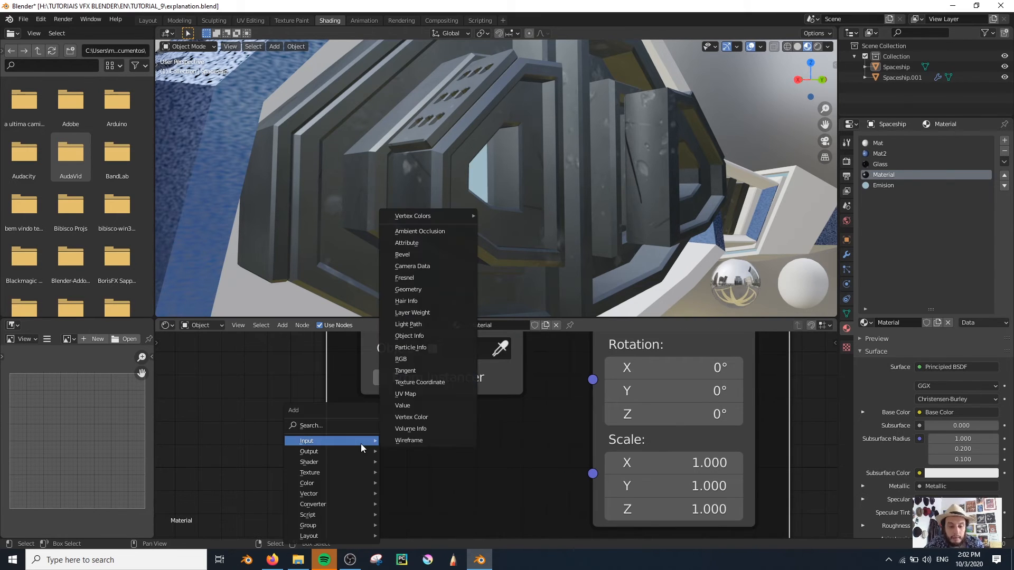
left_click(350, 426)
type("value")
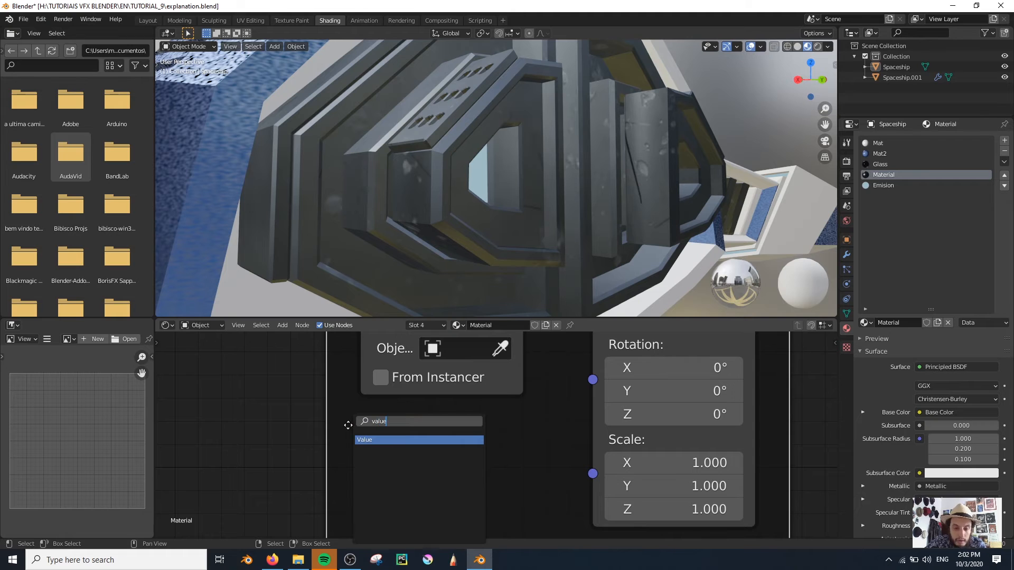
key("Return")
left_click(336, 434)
left_click_drag(504, 477, 593, 474)
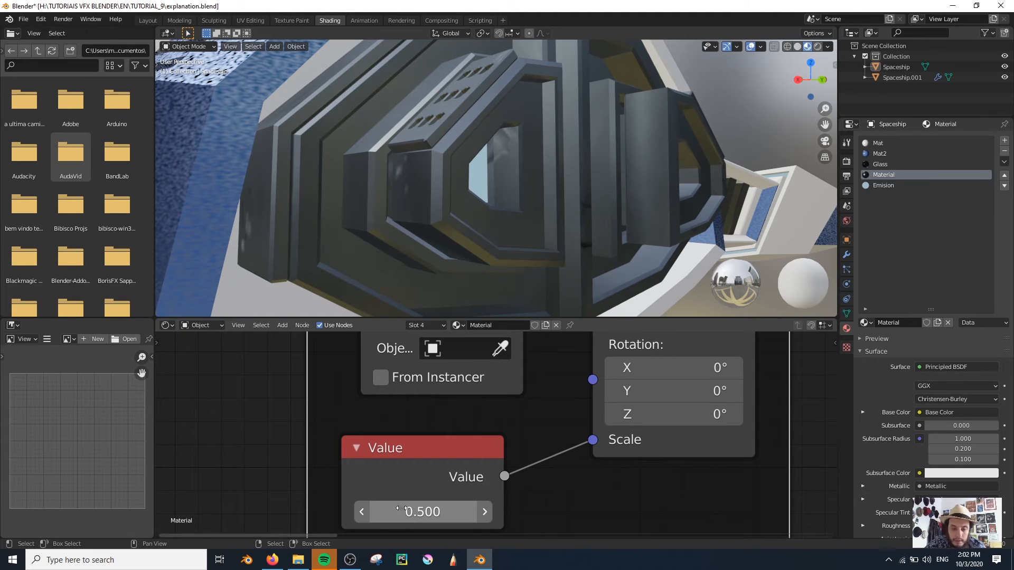
Set the Value node driving the black metal's scale to 4.2
left_click_drag(409, 512, 601, 513)
left_click_drag(601, 512, 606, 512)
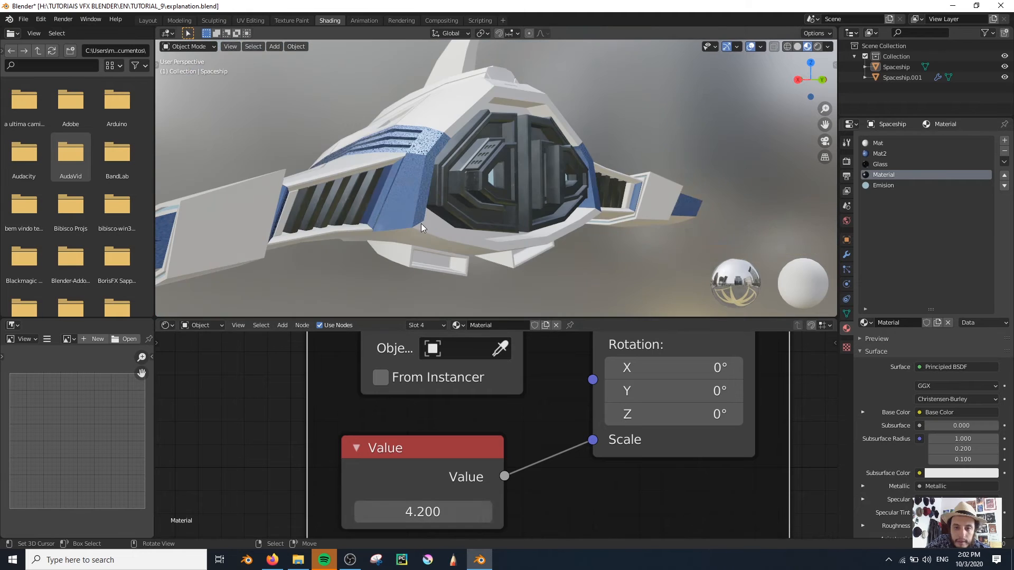
middle_click_drag(464, 249, 613, 251)
Unlink the Mat material from the first slot and create a new material there in its place
left_click(893, 143)
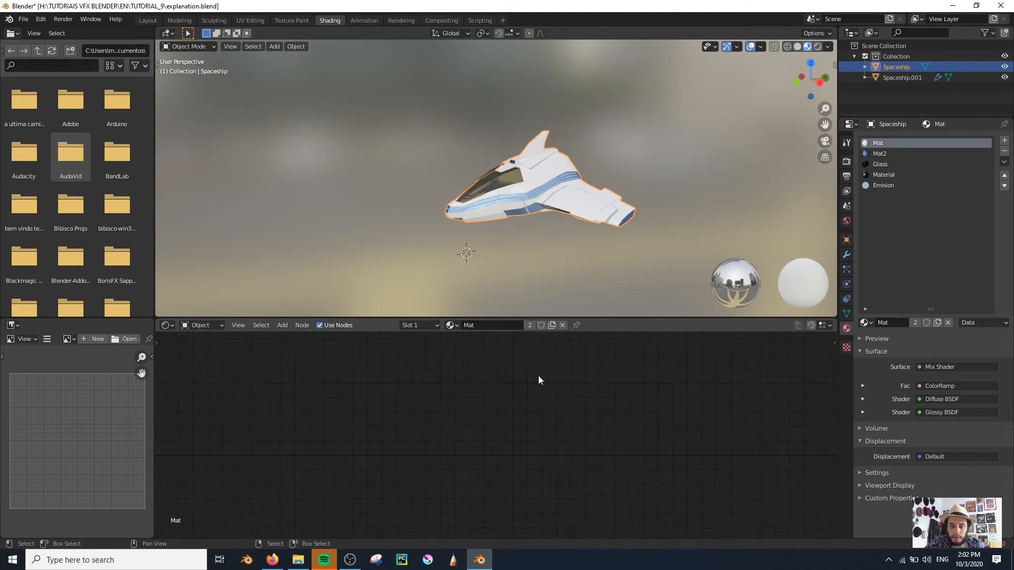
left_click(563, 325)
left_click(912, 322)
scroll(613, 402, "down", 5)
middle_click_drag(613, 402, 374, 402)
scroll(451, 403, "up", 6)
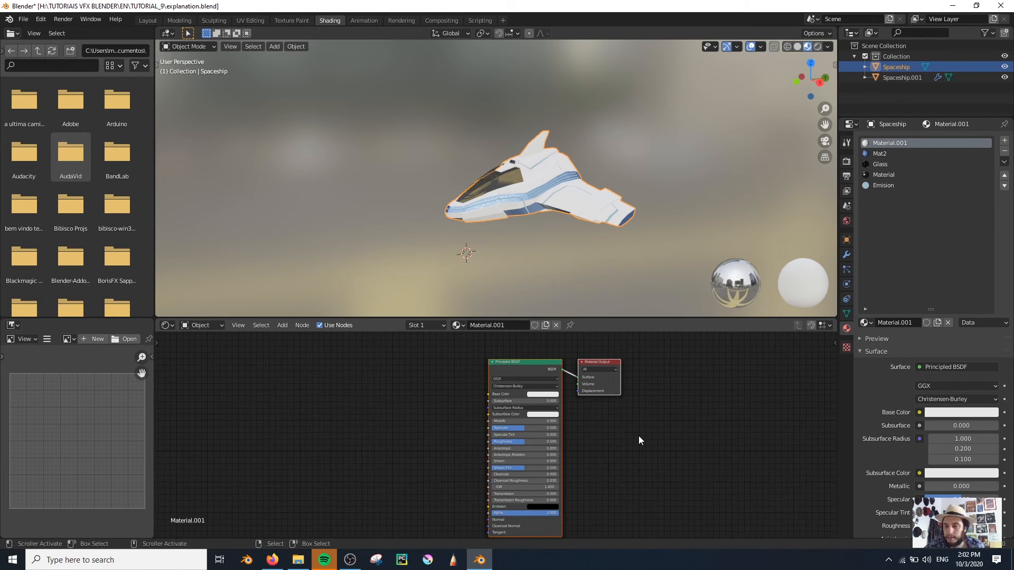
scroll(635, 439, "up", 3)
Switch to File Explorer, open the Plastic010_4K-PNG(1) textures folder and bring Plastic010_4K_Color.png into Blender's node editor
left_click(298, 560)
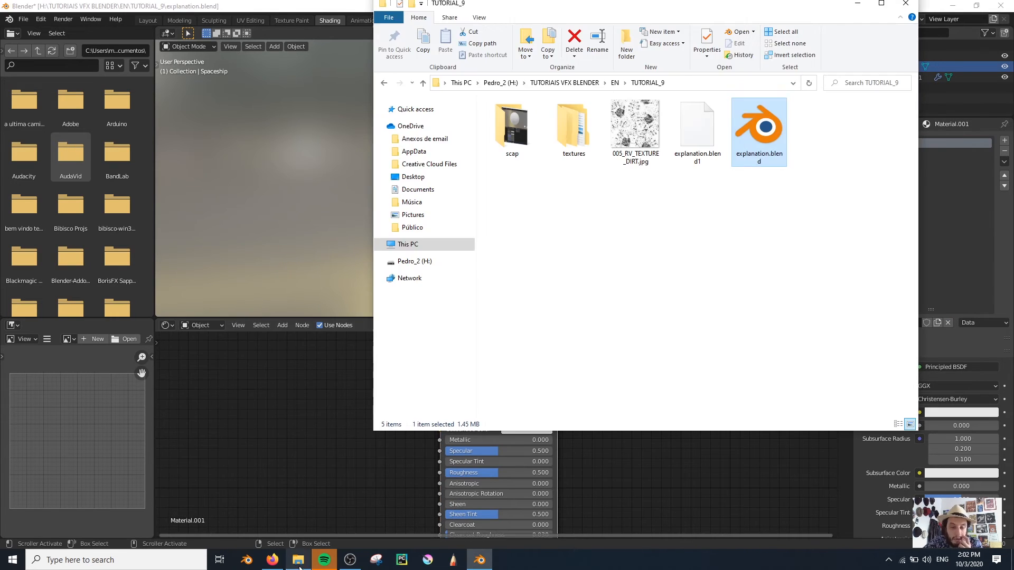
double_click(581, 128)
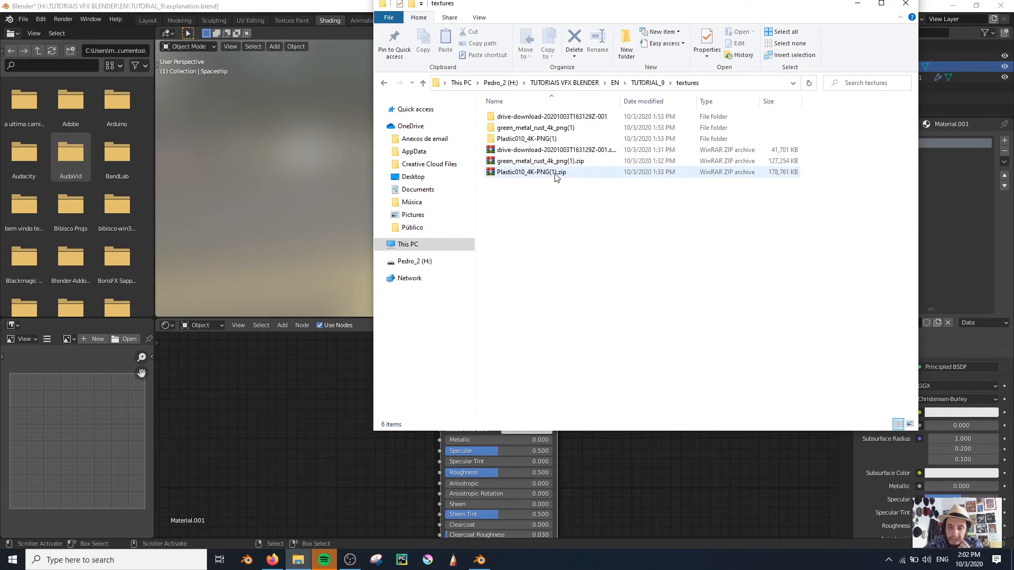
double_click(555, 174)
left_click(267, 364)
left_click_drag(511, 127, 241, 363)
middle_click_drag(242, 363, 377, 365)
Give the plastic colour texture Mapping and Texture Coordinate nodes, and connect its Color output to the Principled BSDF's Base Color
key("ctrl+t")
middle_click_drag(245, 447, 500, 432)
scroll(631, 496, "down", 6)
left_click(481, 488)
left_click_drag(498, 402, 604, 402)
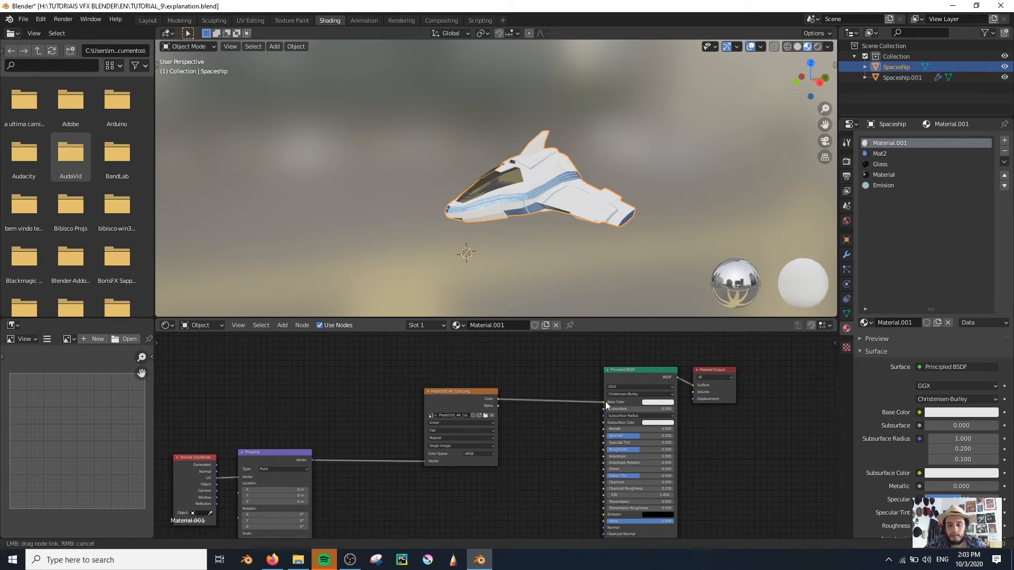
Move the colour texture node up and add Plastic010_4K_Normal.png from File Explorer as an image texture below it
middle_click_drag(357, 432, 532, 375)
scroll(449, 423, "up", 7)
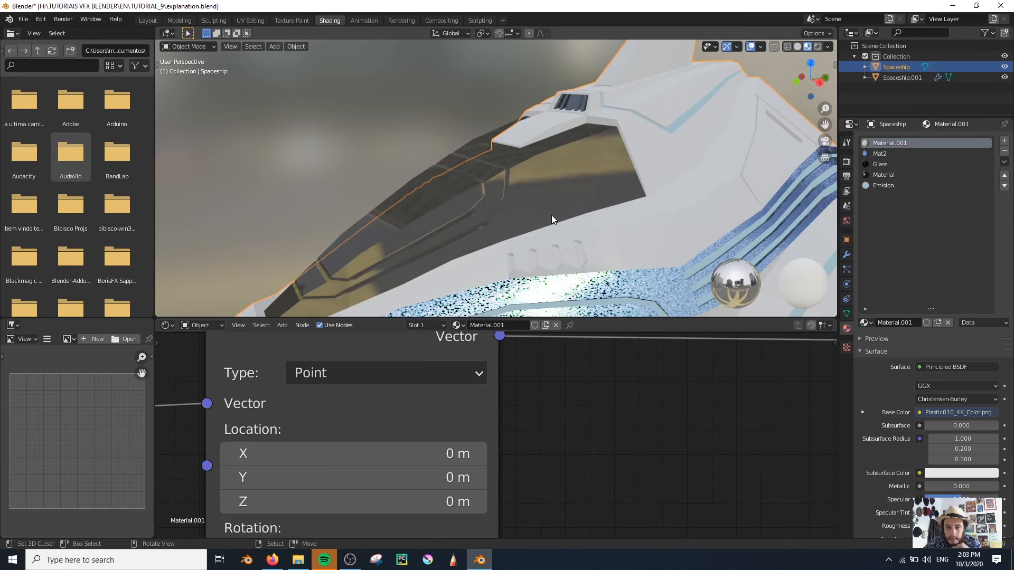
scroll(552, 214, "down", 3)
scroll(553, 460, "down", 11)
middle_click_drag(670, 437, 438, 451)
scroll(438, 457, "down", 6)
left_click_drag(486, 353, 448, 313)
key("alt+Tab")
left_click(573, 126)
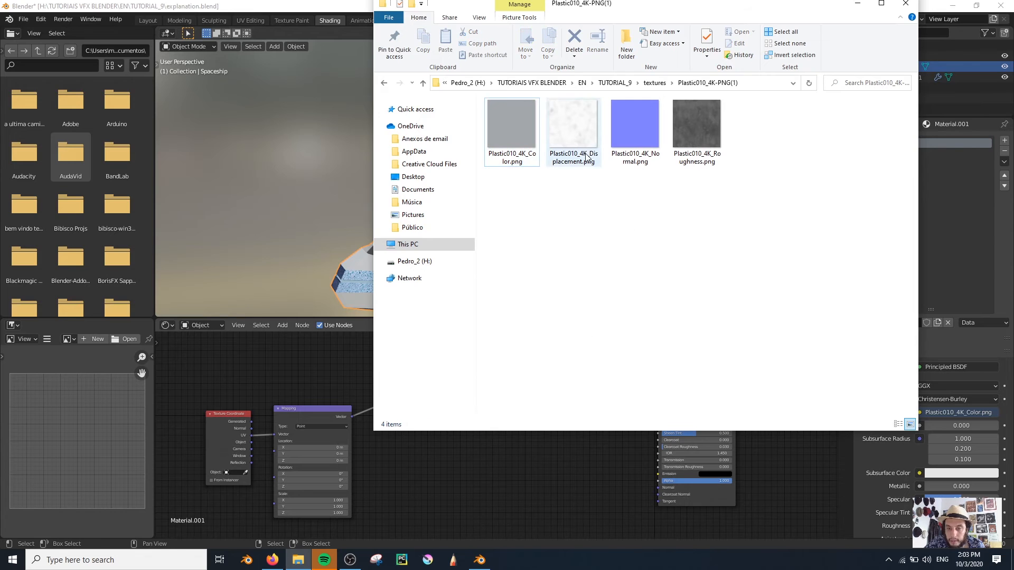
left_click_drag(635, 127, 517, 471)
middle_click_drag(528, 438, 528, 385)
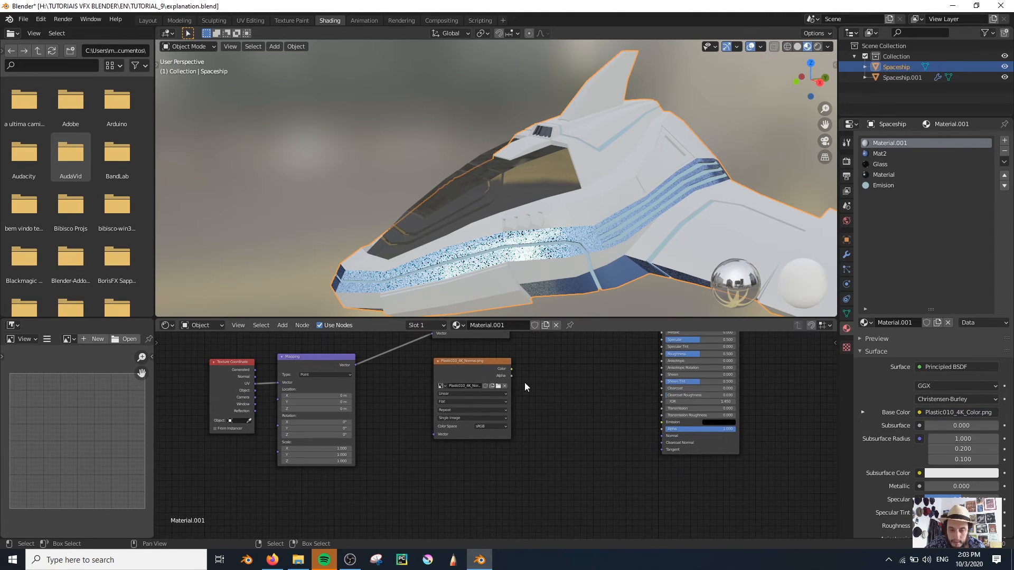
Move the normal texture node lower and connect the Mapping node's Vector output to its Vector input
left_click_drag(465, 370, 480, 432)
left_click_drag(357, 369, 446, 495)
scroll(579, 439, "up", 2)
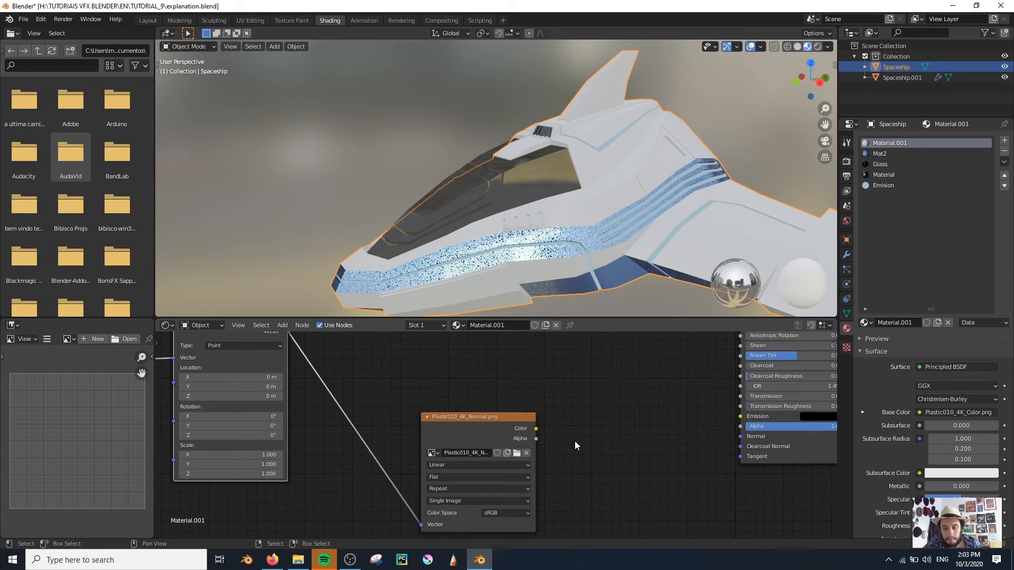
Set the plastic normal texture's color space to Non-Color and add a Normal Map node beside it
left_click(508, 513)
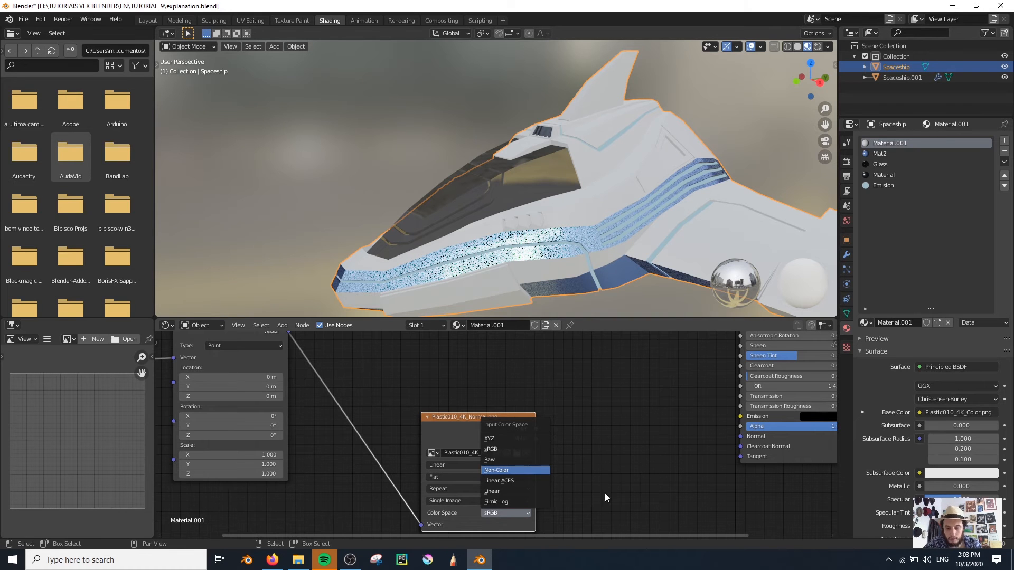
left_click(498, 470)
scroll(529, 500, "down", 3)
key("shift+a")
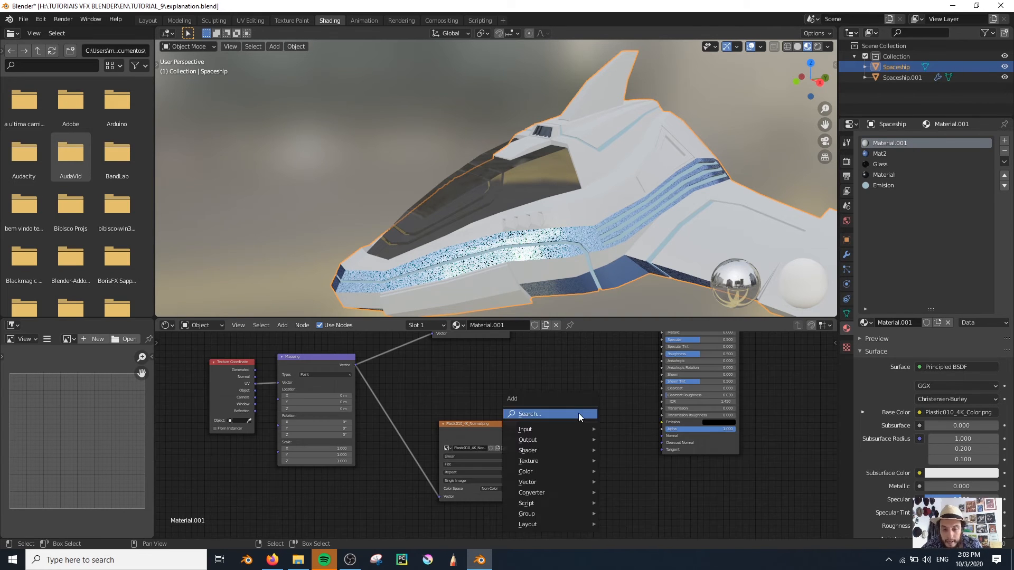
left_click(578, 413)
type("norm")
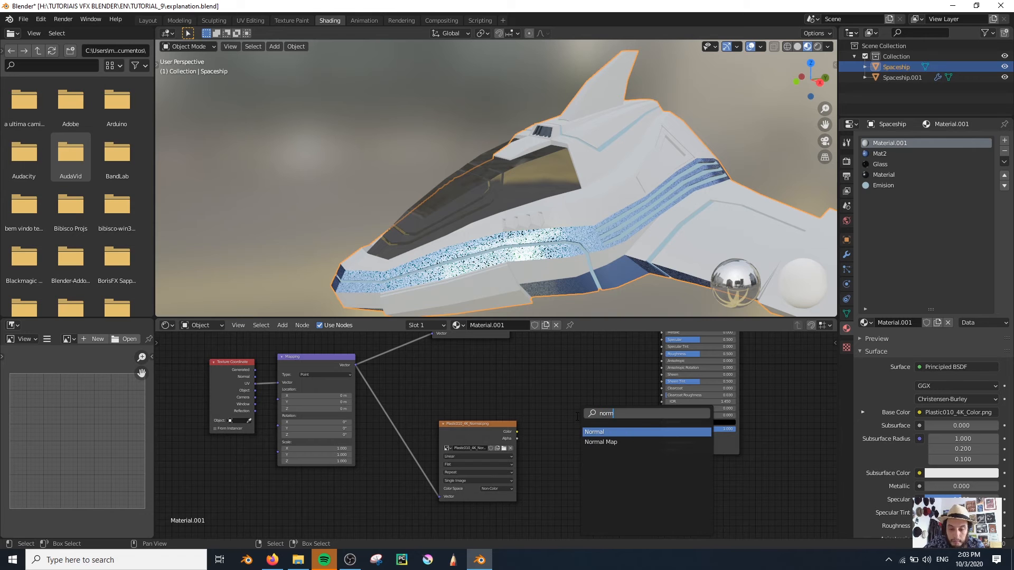
key("Down")
key("Return")
scroll(570, 442, "up", 5)
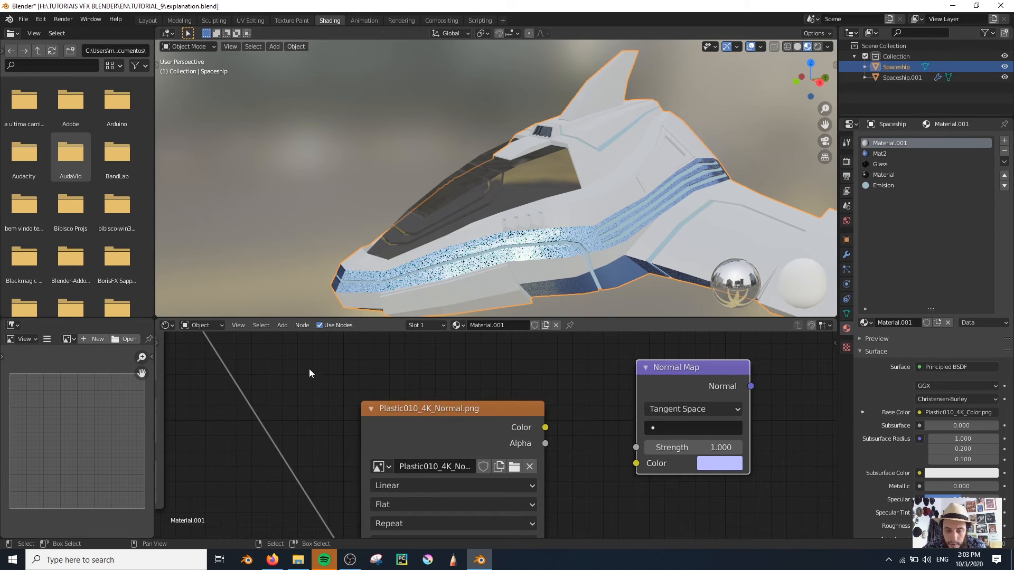
Connect the normal texture's Color to the Normal Map's Color, and the Normal Map's output to the Principled BSDF's Normal
scroll(410, 429, "down", 7)
middle_click_drag(411, 428, 322, 399)
scroll(327, 396, "up", 8)
left_click_drag(378, 365, 387, 368)
left_click_drag(477, 407, 483, 406)
middle_click_drag(653, 465, 513, 517)
left_click_drag(479, 368, 488, 378)
left_click_drag(644, 429, 641, 429)
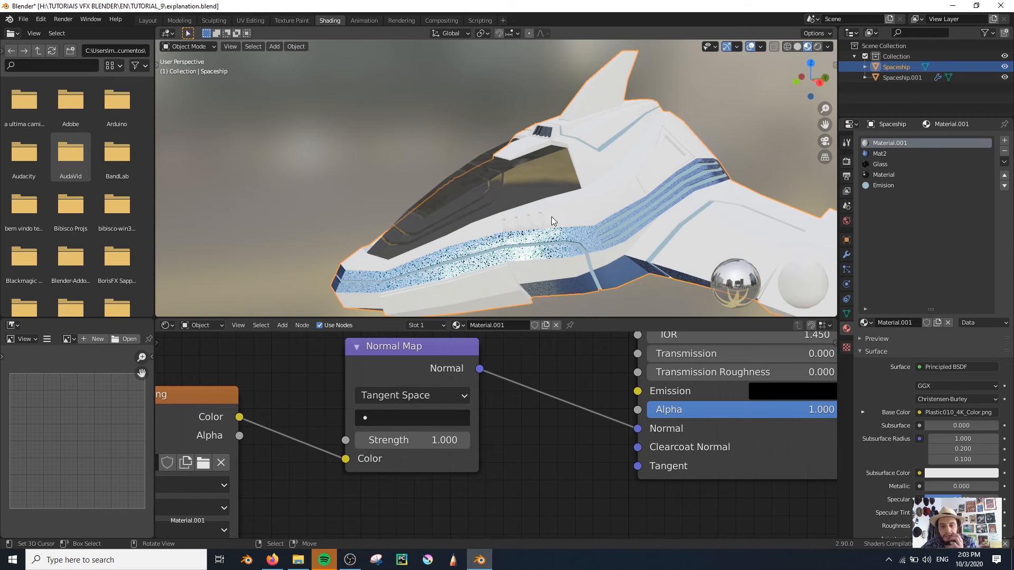
Switch to File Explorer and bring Plastic010_4K_Roughness.png into Blender's node editor as an image texture above the normal texture
scroll(550, 238, "up", 7)
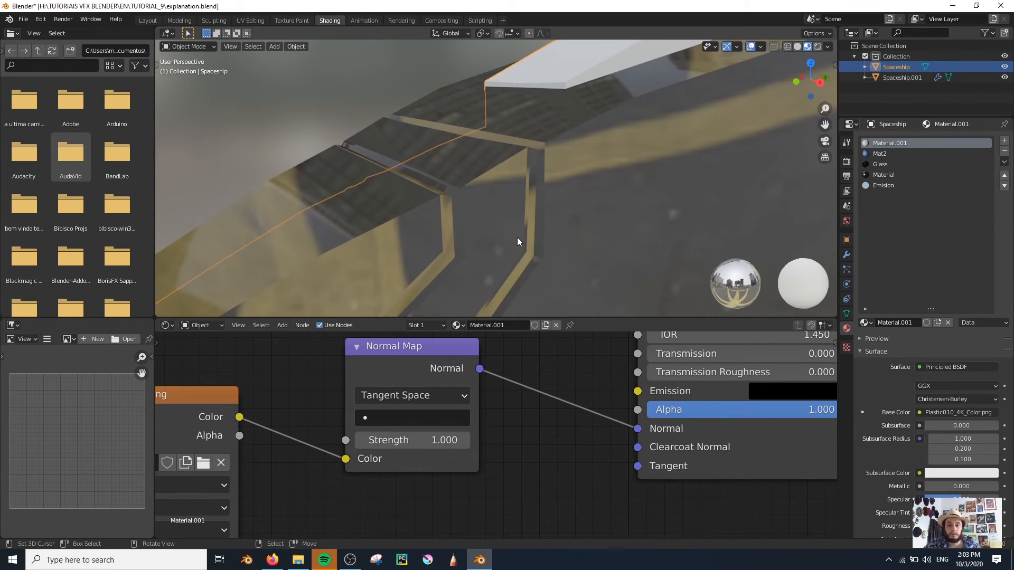
scroll(516, 238, "down", 3)
middle_click_drag(677, 245, 494, 193, "shift")
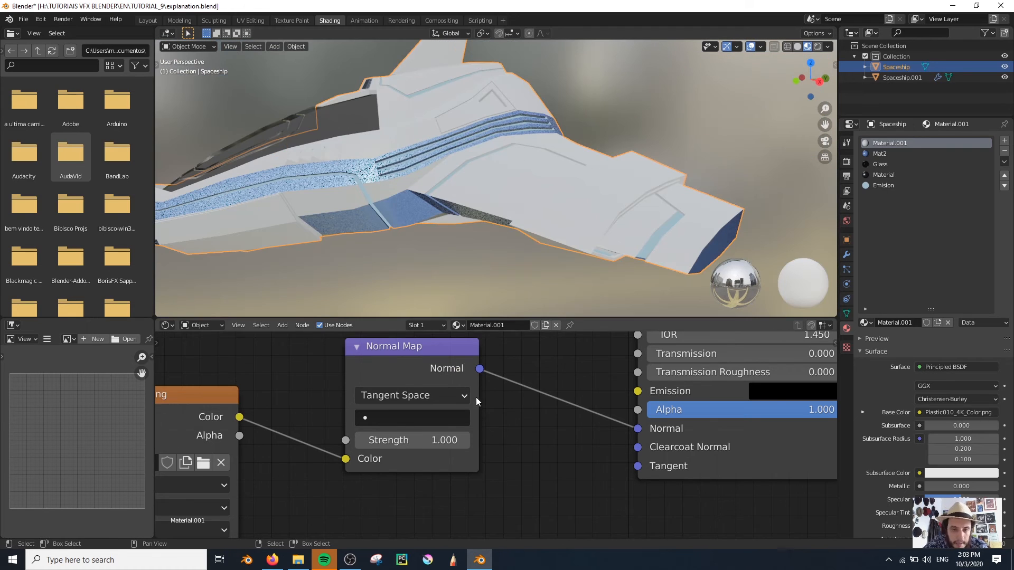
scroll(477, 397, "down", 6)
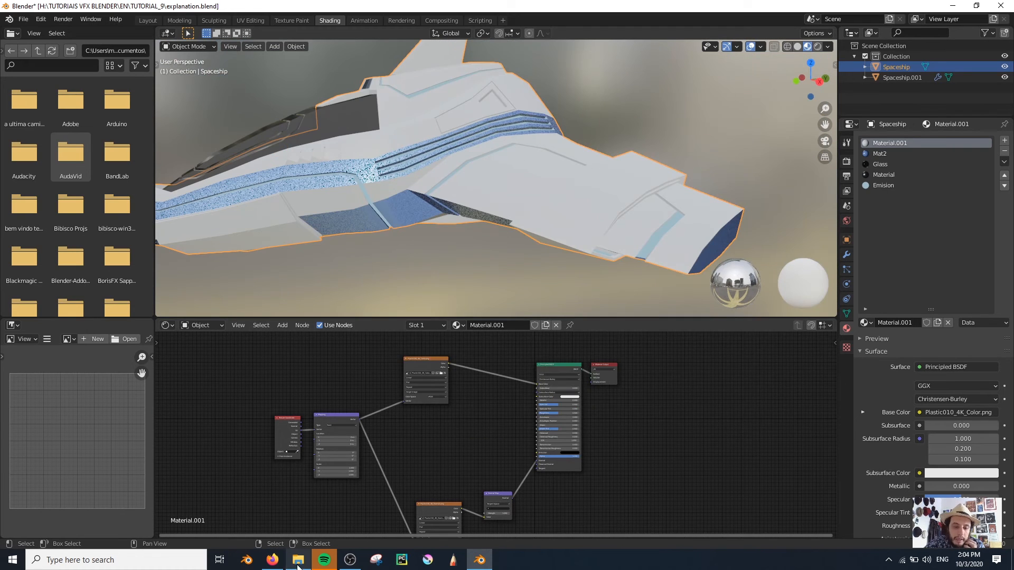
left_click(298, 563)
left_click_drag(698, 128, 458, 455)
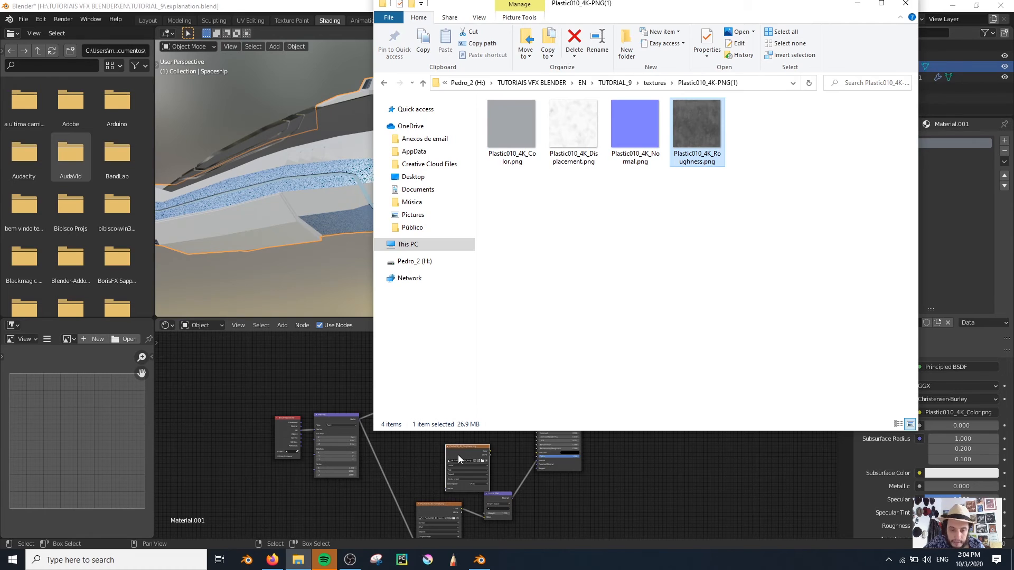
left_click(458, 455)
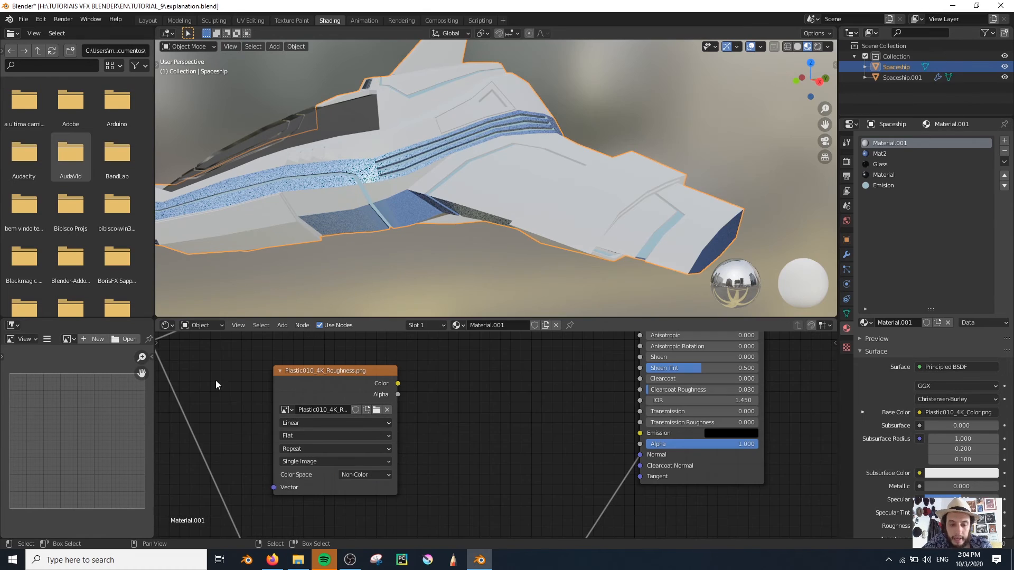
Connect the Mapping node's Vector to the roughness texture's Vector, and the texture's Color to the Principled BSDF's Roughness
middle_click_drag(227, 382, 301, 383)
left_click_drag(220, 345, 294, 456)
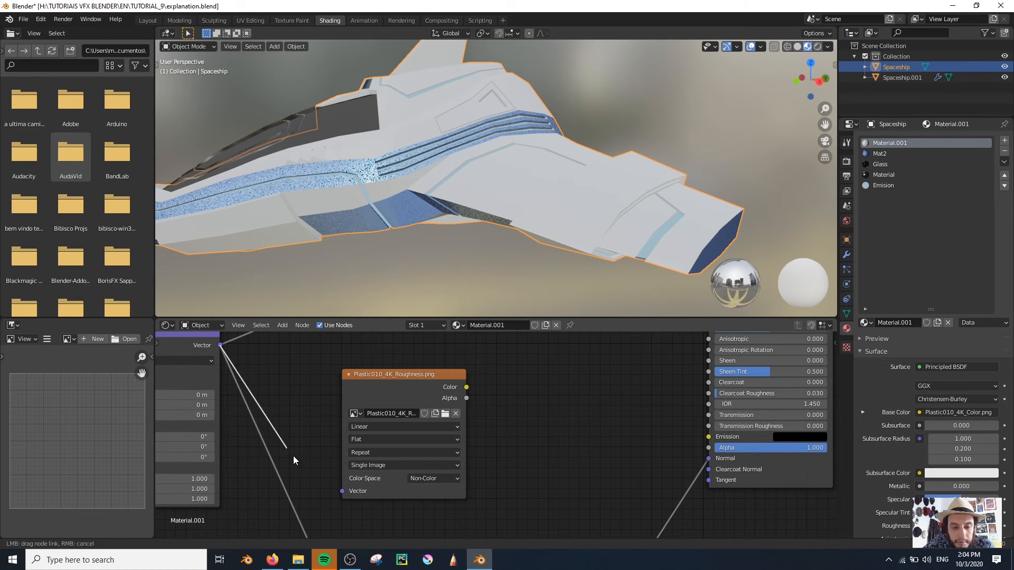
middle_click_drag(428, 438, 341, 474)
left_click_drag(379, 424, 622, 364)
middle_click_drag(460, 188, 543, 210)
scroll(539, 221, "up", 4)
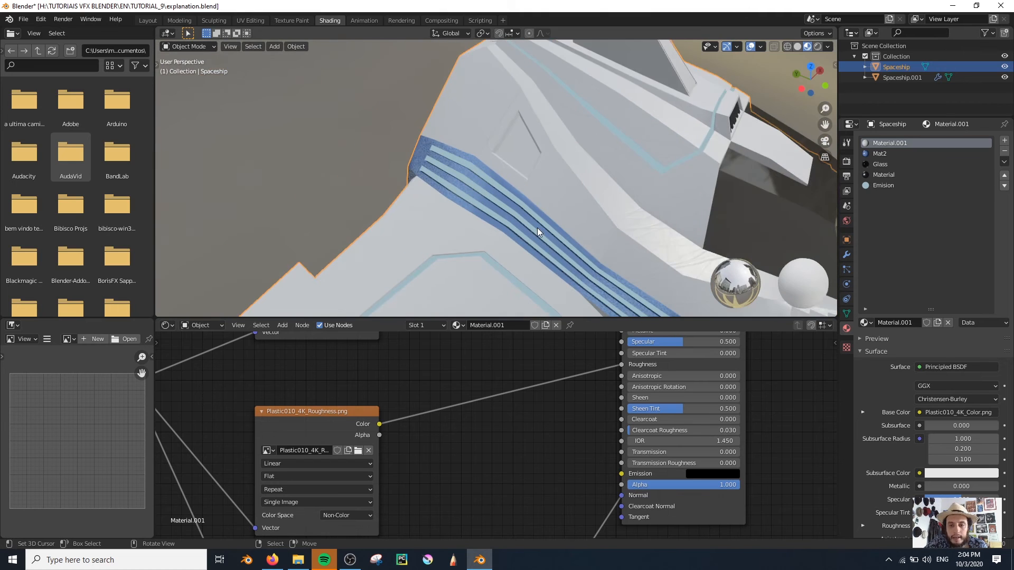
Add a Value node below the Texture Coordinate node and connect it to the Mapping node's Scale
scroll(429, 500, "down", 6)
middle_click_drag(341, 433, 640, 428)
scroll(528, 475, "up", 7)
middle_click_drag(338, 502, 306, 425)
key("shift+a")
left_click(306, 426)
type("va")
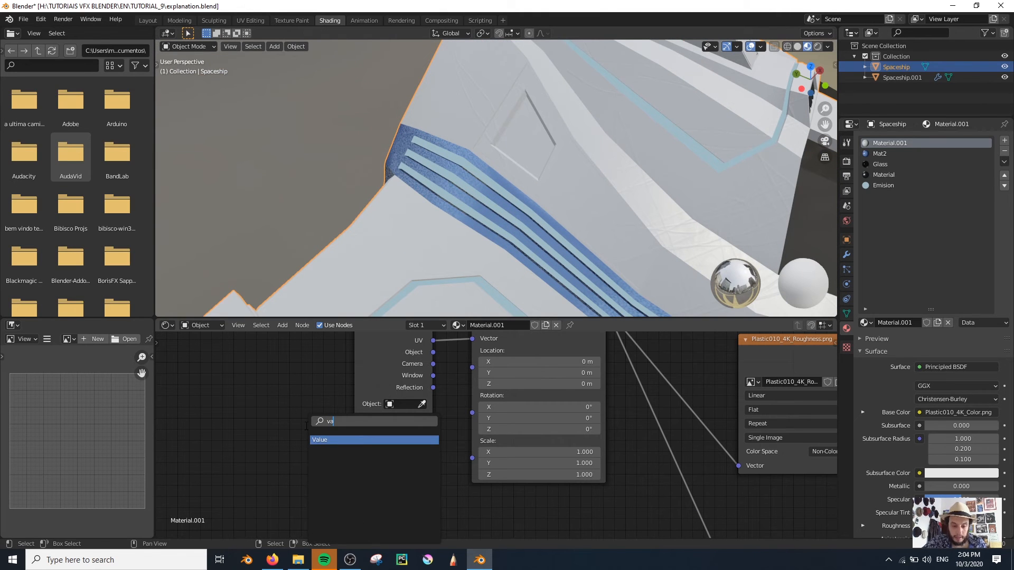
key("Return")
left_click(307, 443)
left_click_drag(385, 461, 498, 470)
Raise the Value node driving the plastic texture's scale to 7.910 and check the hull's surface
left_click_drag(345, 477, 390, 477)
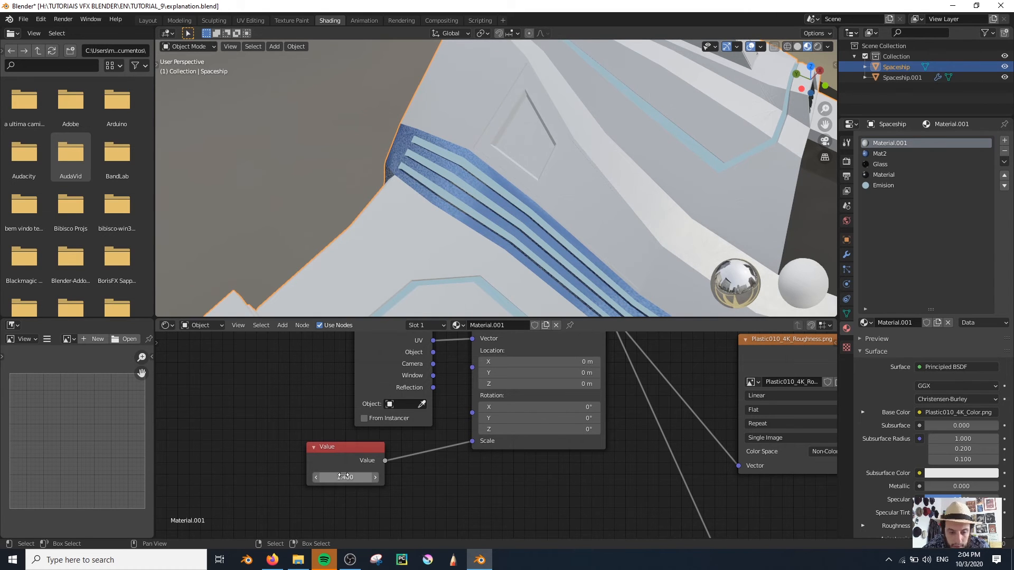
left_click_drag(344, 477, 475, 477)
scroll(599, 202, "up", 3)
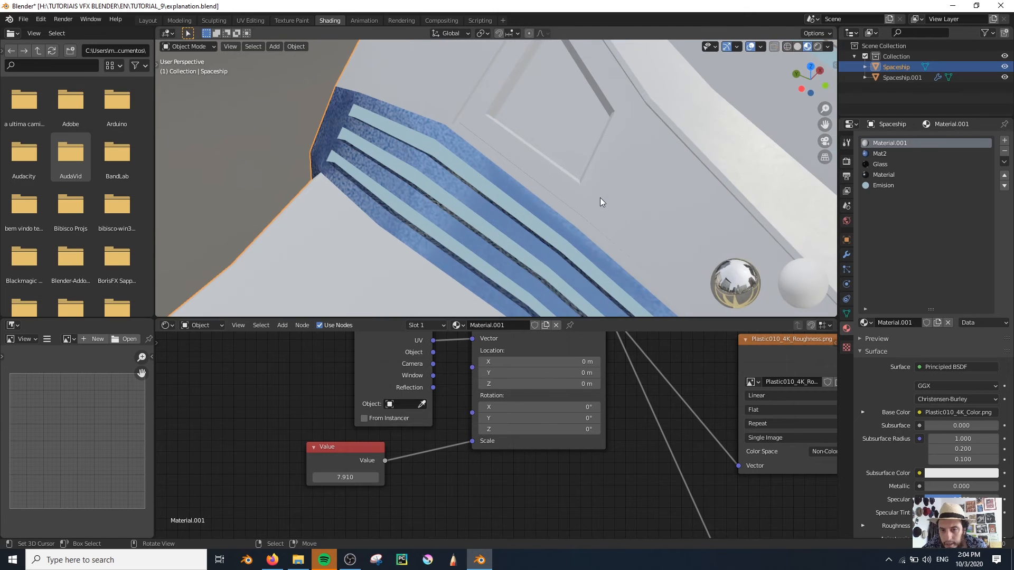
scroll(540, 224, "down", 8)
middle_click_drag(540, 237, 518, 214)
scroll(514, 218, "up", 5)
scroll(514, 219, "down", 4)
Replace Mat2 in the spaceship's second material slot with a new material
left_click(879, 153)
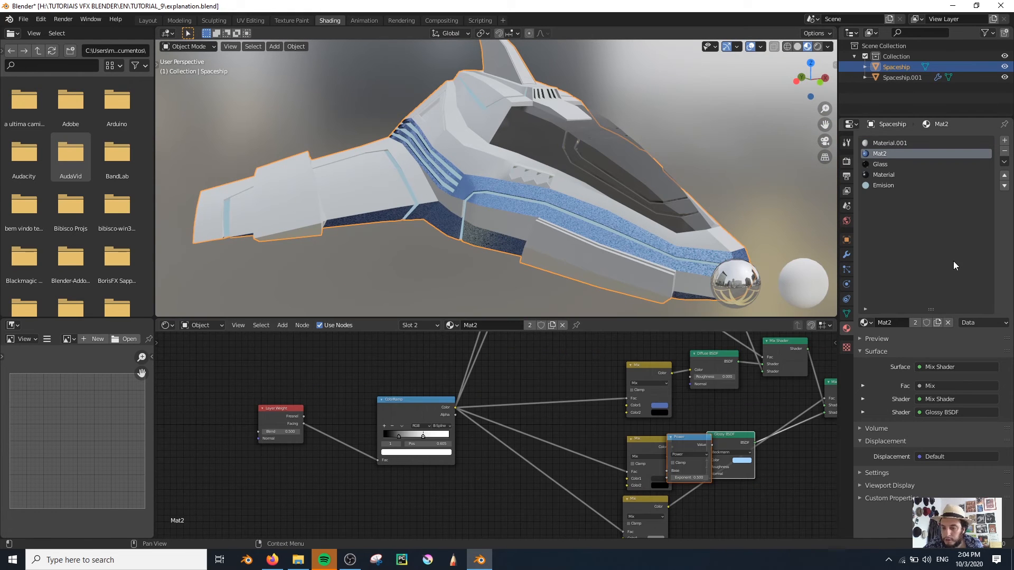
left_click(948, 322)
left_click(945, 322)
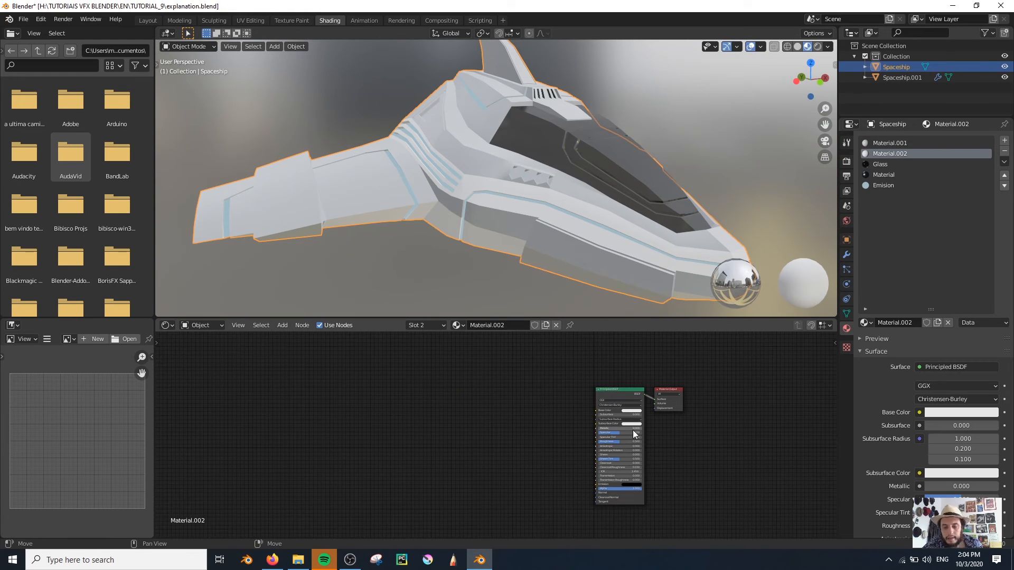
Run Node Wrangler's Principled Texture Setup on the Principled BSDF with all the green_metal_rust 4k textures
key("ctrl+shift+t")
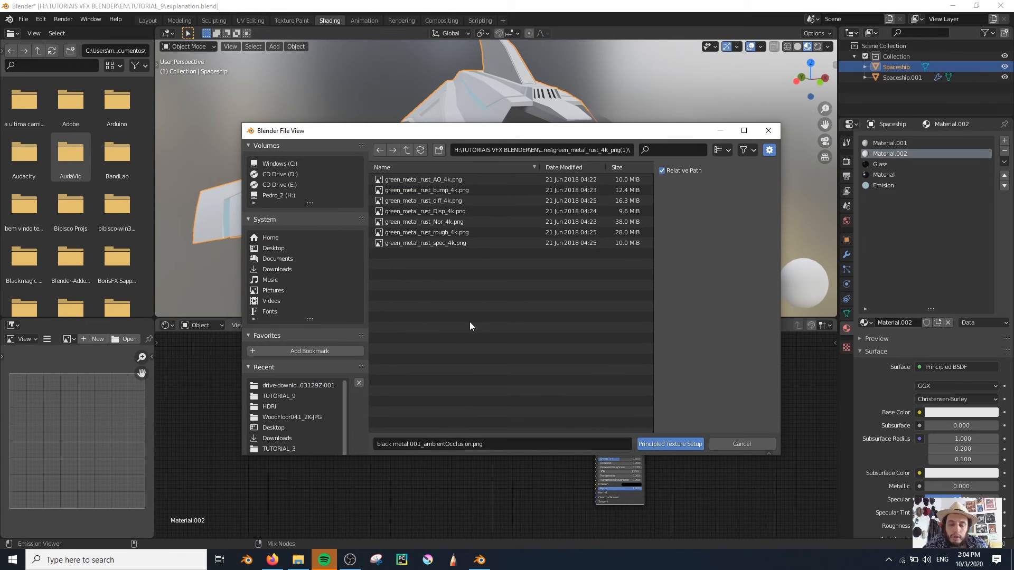
left_click_drag(470, 325, 374, 163)
left_click(642, 444)
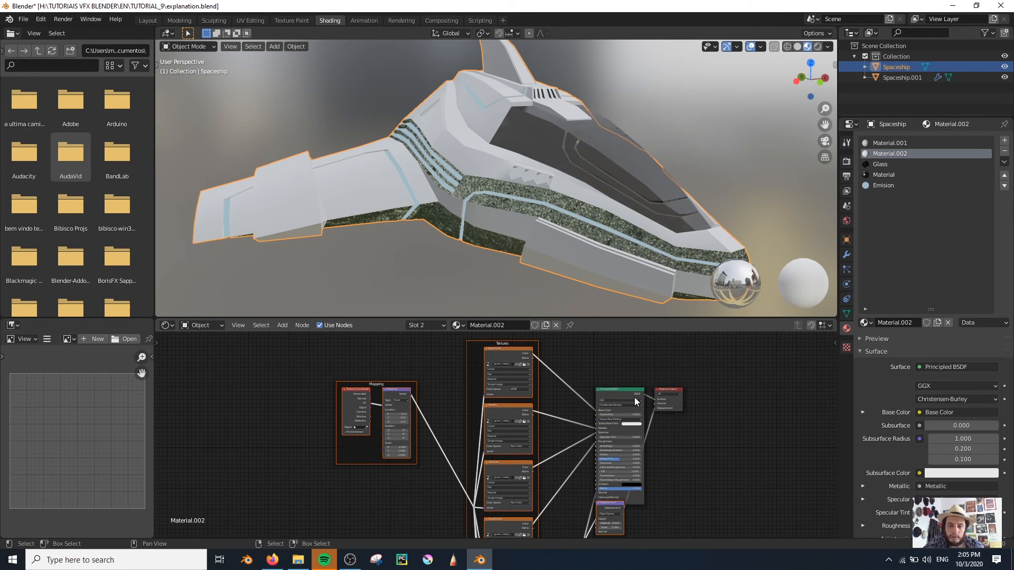
scroll(459, 220, "up", 3)
scroll(479, 230, "down", 3)
scroll(488, 224, "up", 5)
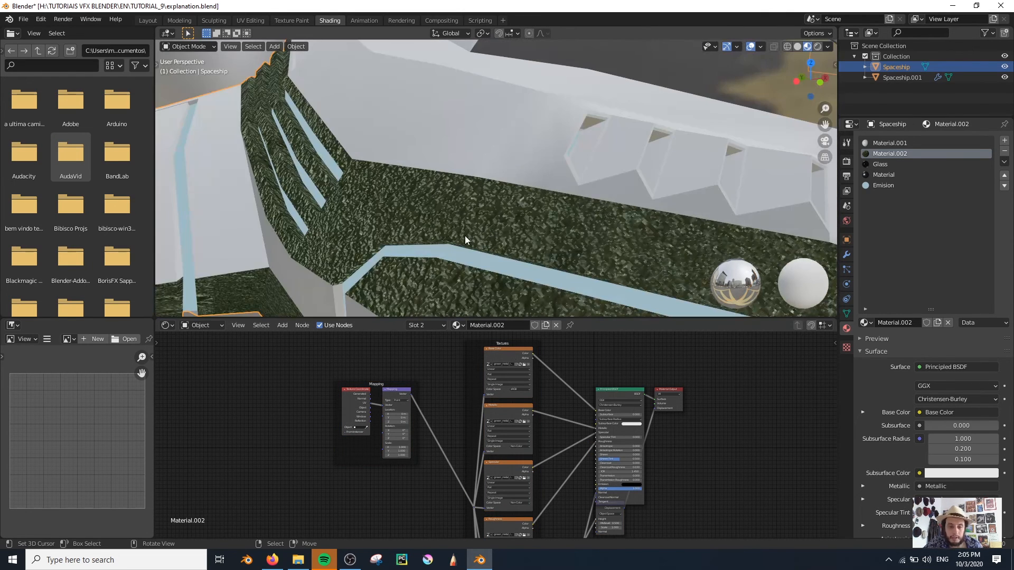
scroll(697, 486, "up", 5)
Delete the Displacement image texture node that uses green_metal_rust_Disp_4k.png
middle_click_drag(557, 439, 478, 376)
middle_click_drag(332, 486, 428, 389)
scroll(428, 389, "up", 4)
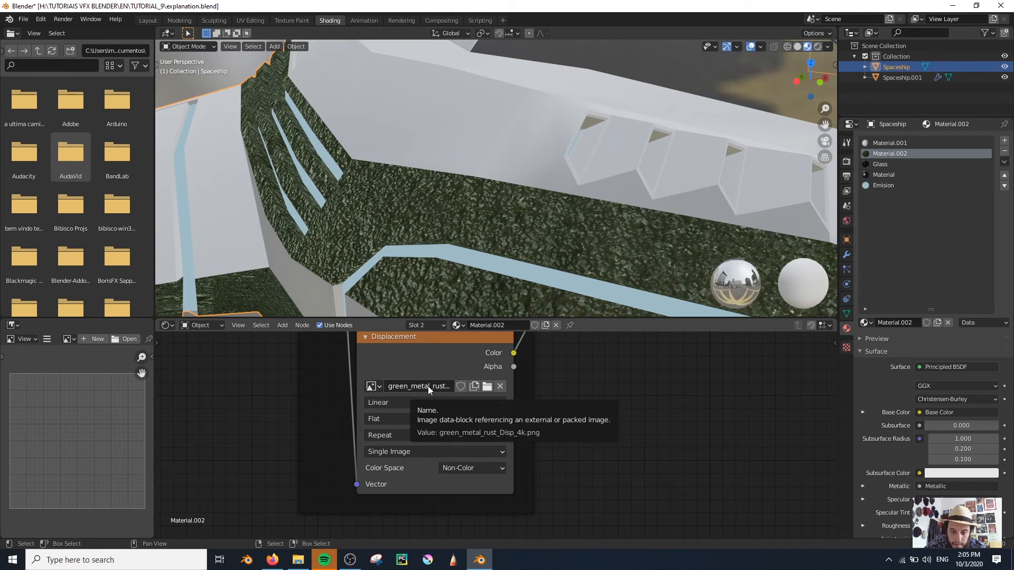
left_click(429, 364)
scroll(661, 430, "down", 7)
middle_click_drag(661, 430, 629, 496)
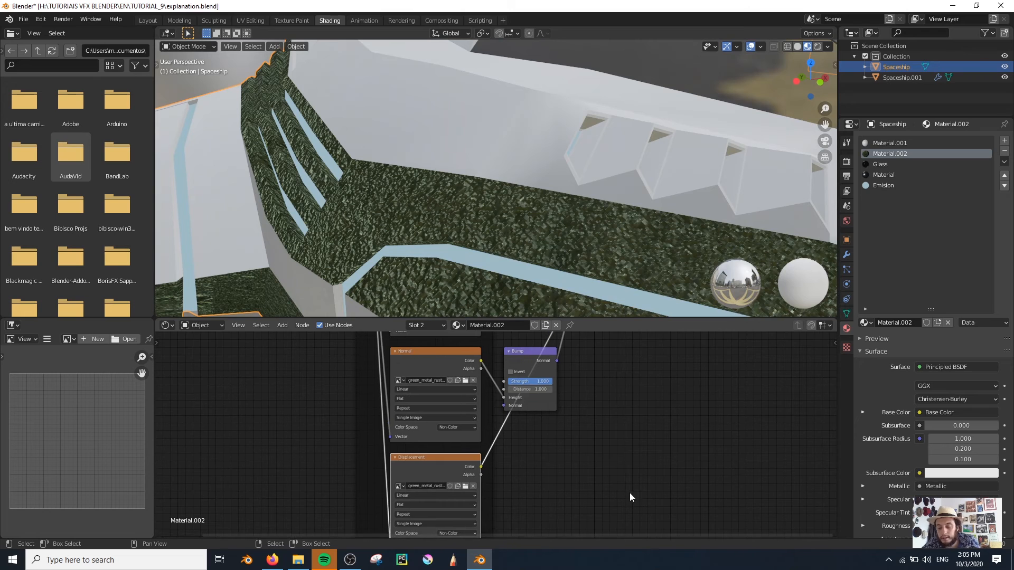
key("x")
Lower the Strength and Distance of the Bump node attached to the green metal's Normal texture
middle_click_drag(634, 442, 607, 470)
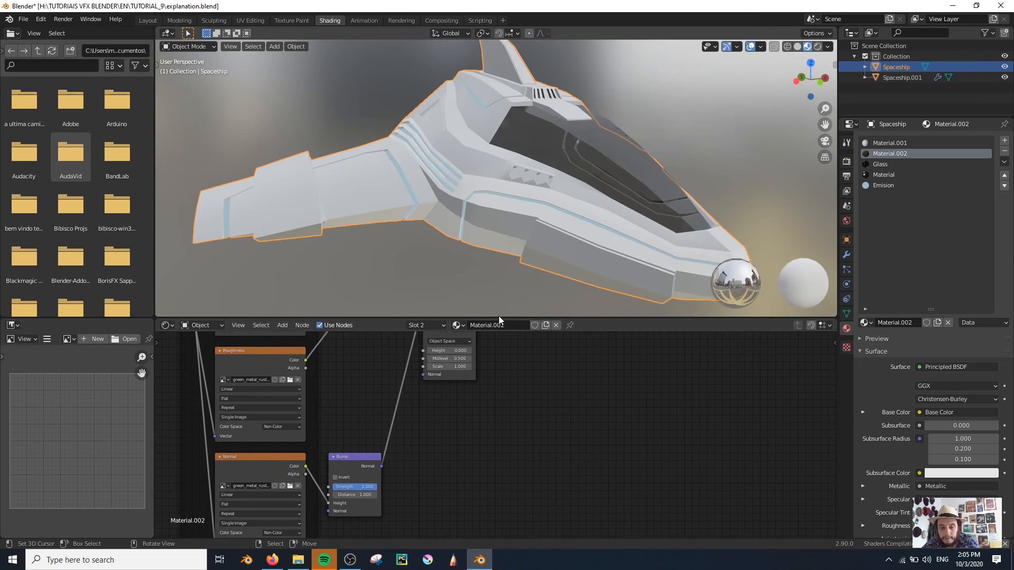
middle_click_drag(528, 423, 708, 335)
scroll(534, 441, "up", 9)
middle_click_drag(558, 493, 639, 414)
scroll(639, 414, "up", 4)
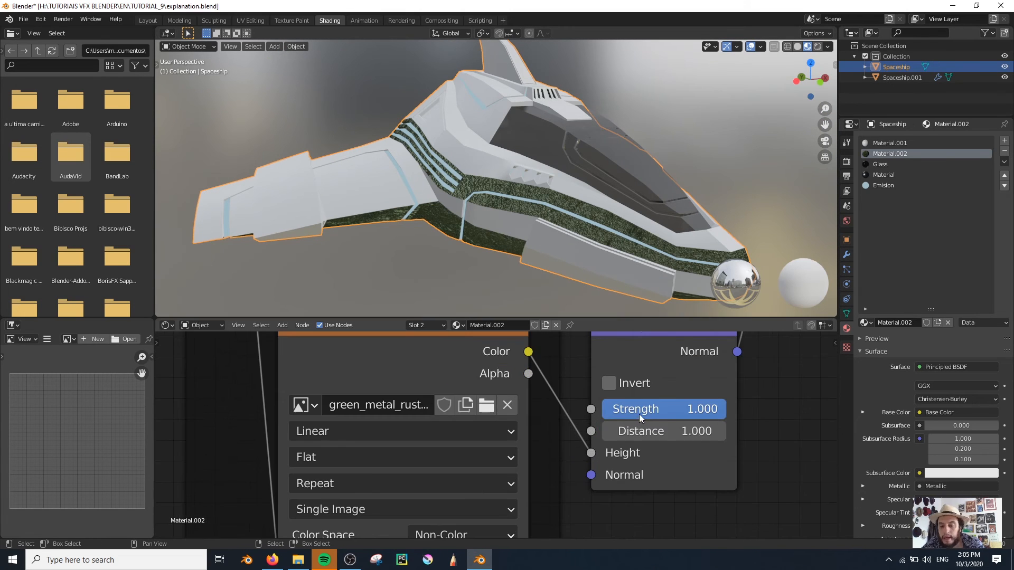
scroll(479, 197, "up", 11)
scroll(471, 214, "down", 4)
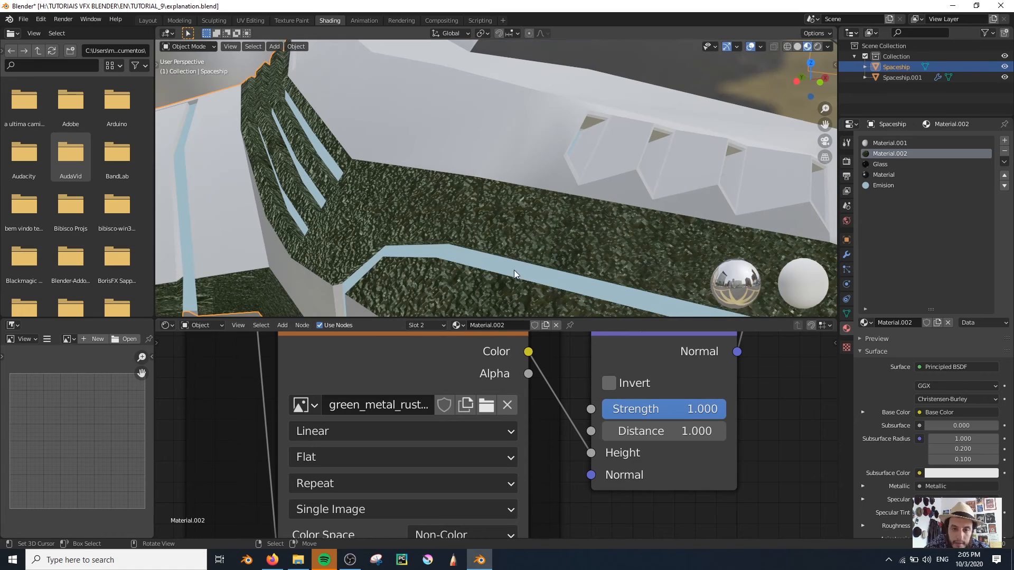
left_click_drag(716, 409, 620, 409)
left_click_drag(686, 430, 636, 431)
scroll(567, 266, "down", 4)
middle_click_drag(568, 266, 603, 239)
Add a Value node in the green metal's Mapping frame and connect it to the Mapping node's Scale
left_click(206, 484)
scroll(310, 432, "down", 10)
middle_click_drag(308, 430, 561, 528)
scroll(562, 528, "down", 6)
middle_click_drag(373, 370, 415, 487)
scroll(415, 486, "up", 2)
key("shift+a")
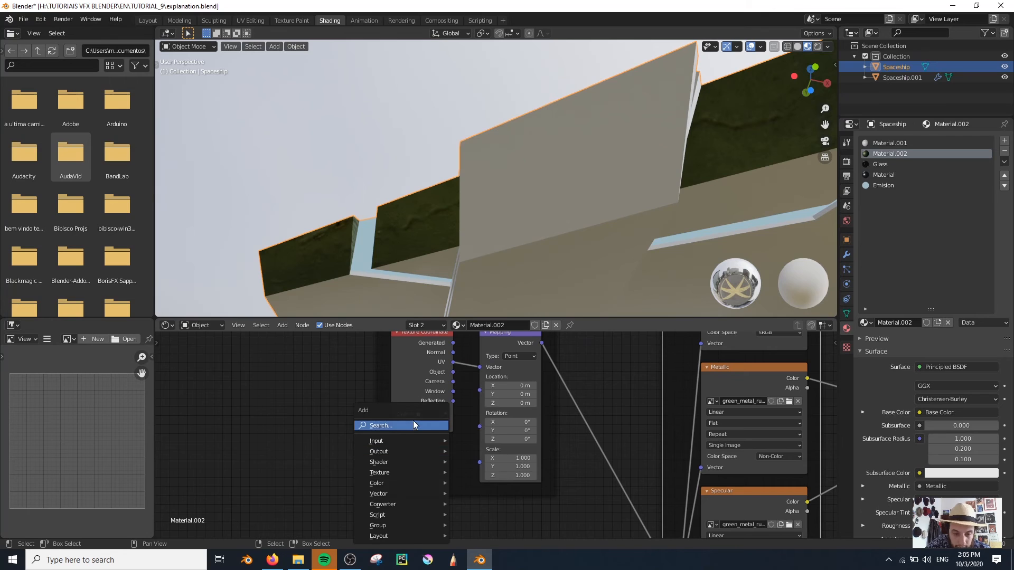
left_click(422, 433)
type("val")
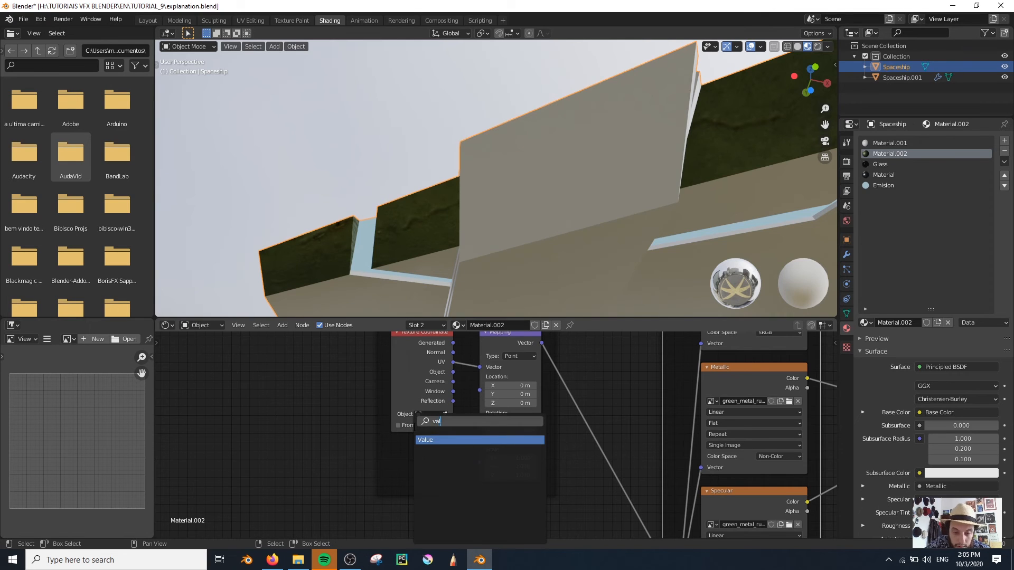
key("Return")
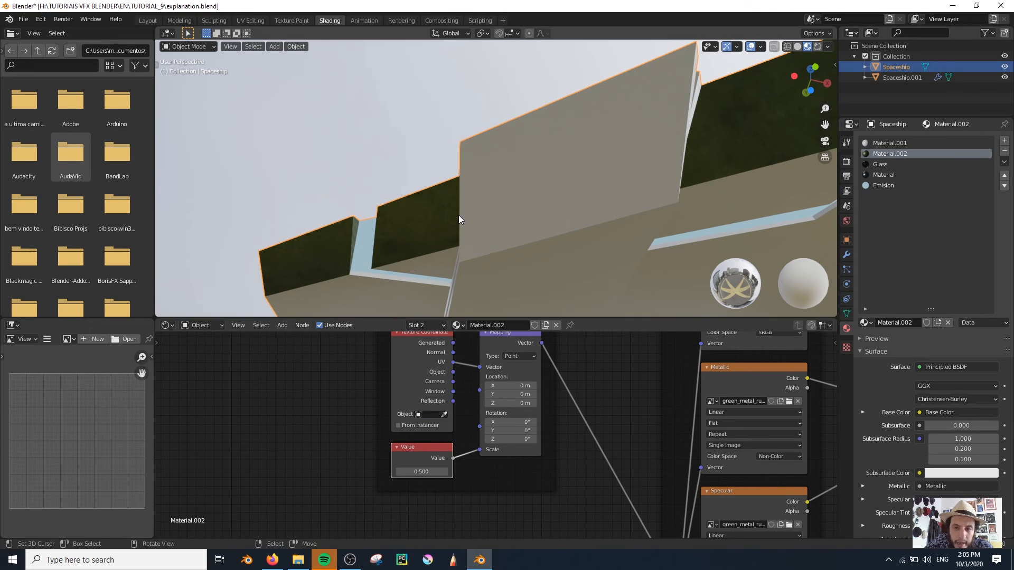
Set the green metal's scale Value node to 11.660, then deselect the spaceship and check its stripes
left_click(418, 473)
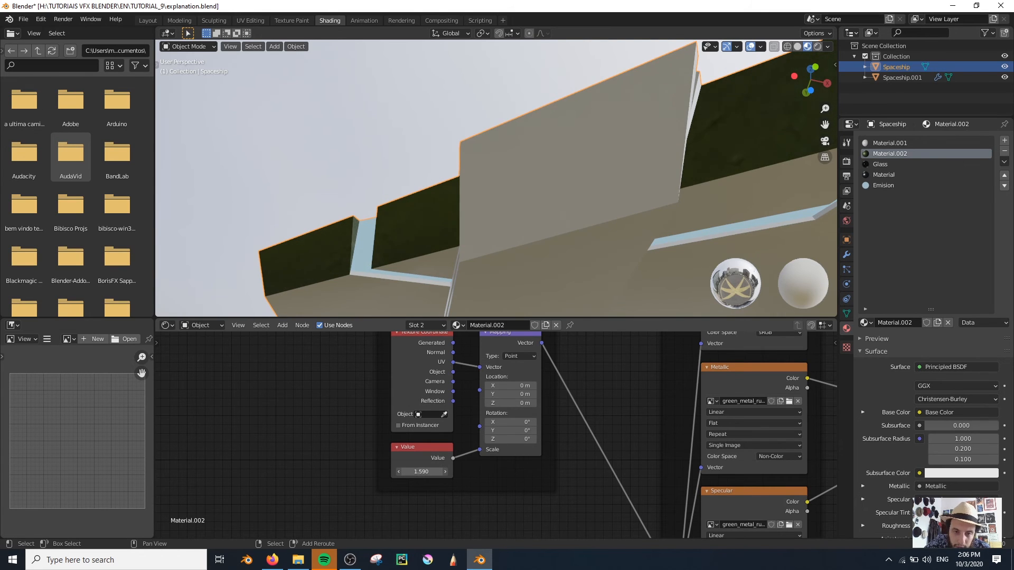
left_click_drag(420, 472, 447, 471)
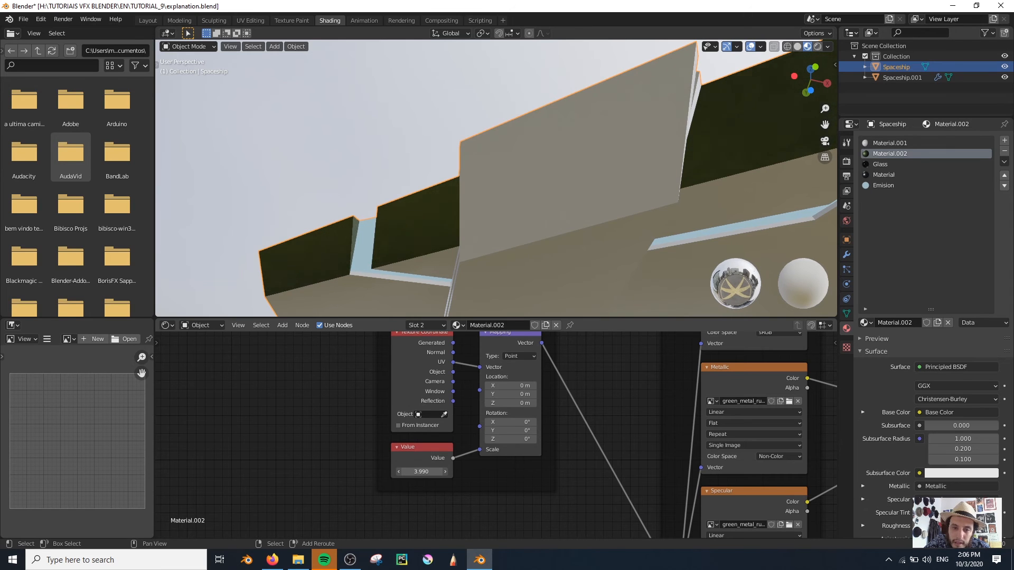
left_click_drag(421, 471, 415, 472)
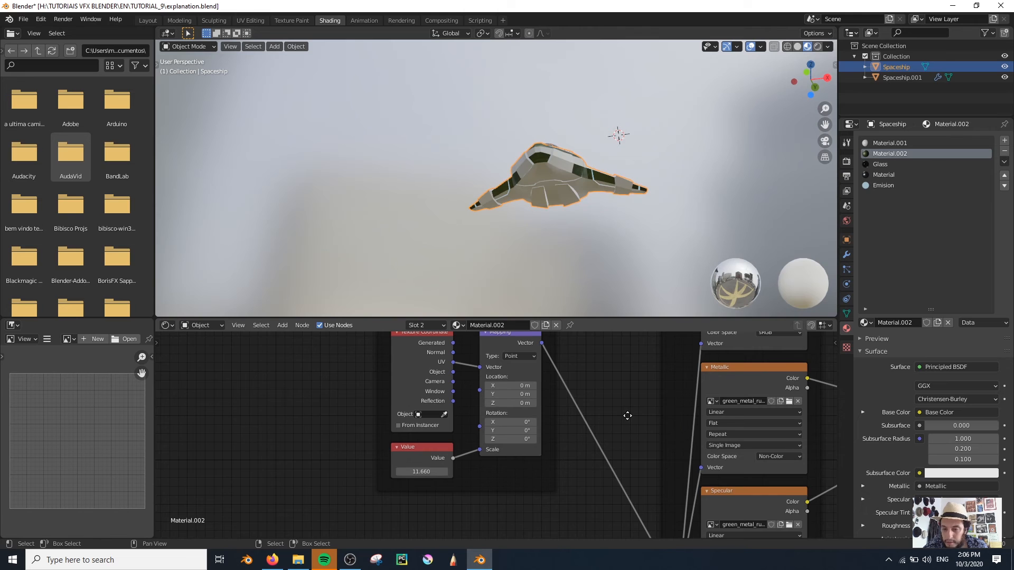
middle_click_drag(627, 416, 391, 486)
middle_click_drag(537, 239, 441, 218)
scroll(530, 233, "up", 5)
key("alt+a")
scroll(536, 238, "up", 4)
middle_click_drag(535, 240, 483, 224, "shift")
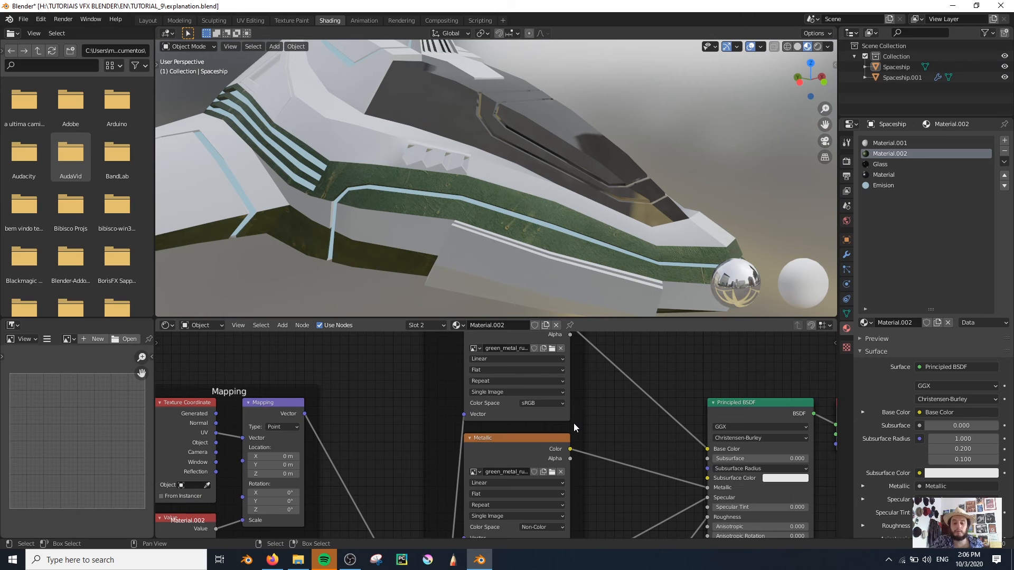
Insert a Hue Saturation Value node between the Base Color texture and the Principled BSDF, and set its Hue to 0.780
middle_click_drag(612, 418, 592, 475)
left_click(496, 403)
scroll(606, 470, "down", 3)
scroll(573, 429, "up", 6)
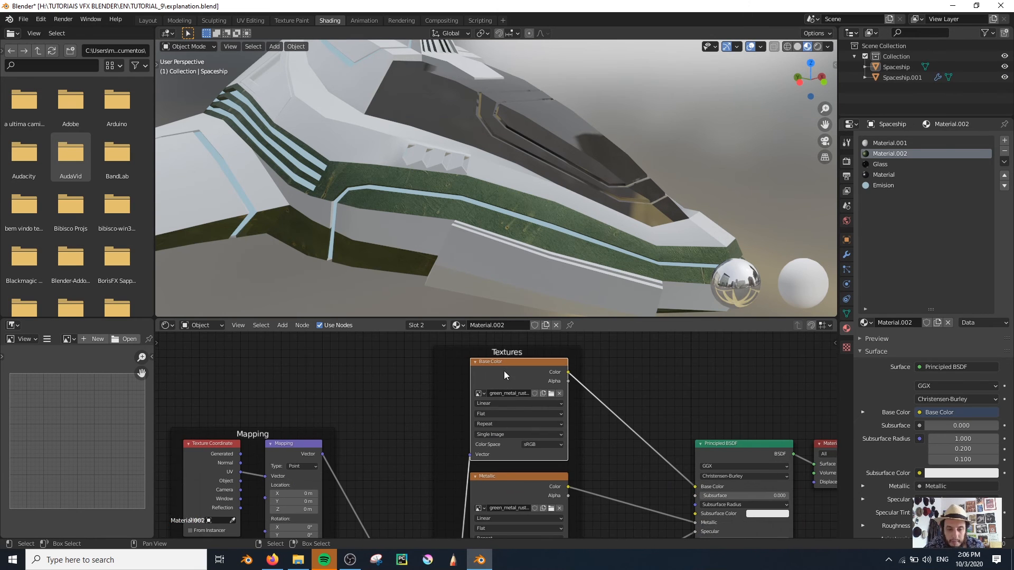
scroll(501, 382, "up", 3)
scroll(499, 382, "up", 1)
middle_click_drag(512, 368, 488, 443)
key("shift+a")
left_click(645, 394)
type("hue")
key("Return")
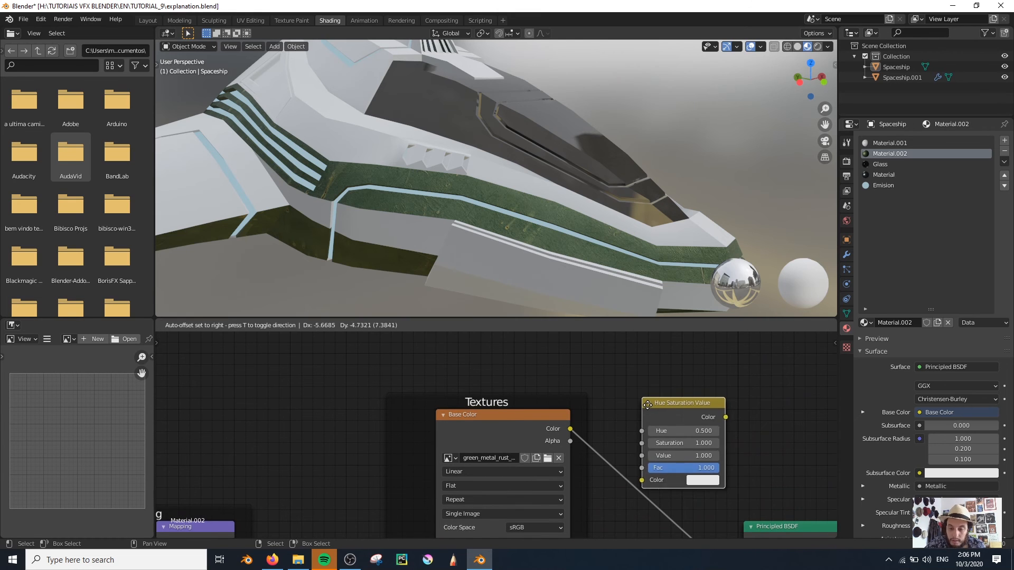
left_click(623, 432)
scroll(575, 453, "up", 7)
middle_click_drag(724, 461, 557, 394)
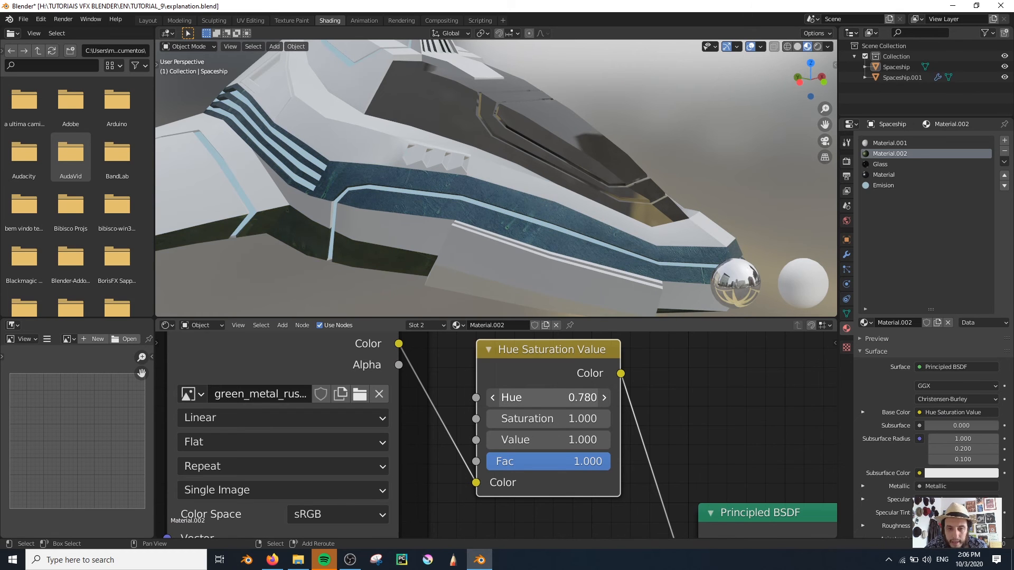
Fine-tune the Hue of the green metal's Hue Saturation Value node slightly and check the stripes up close
left_click_drag(516, 397, 510, 398)
scroll(432, 263, "down", 3)
middle_click_drag(432, 262, 417, 270)
scroll(417, 271, "up", 4)
scroll(332, 445, "down", 2)
Raise the Value node driving the green metal's Mapping Scale to about 118 and check the stripe texture
middle_click_drag(208, 487, 762, 318)
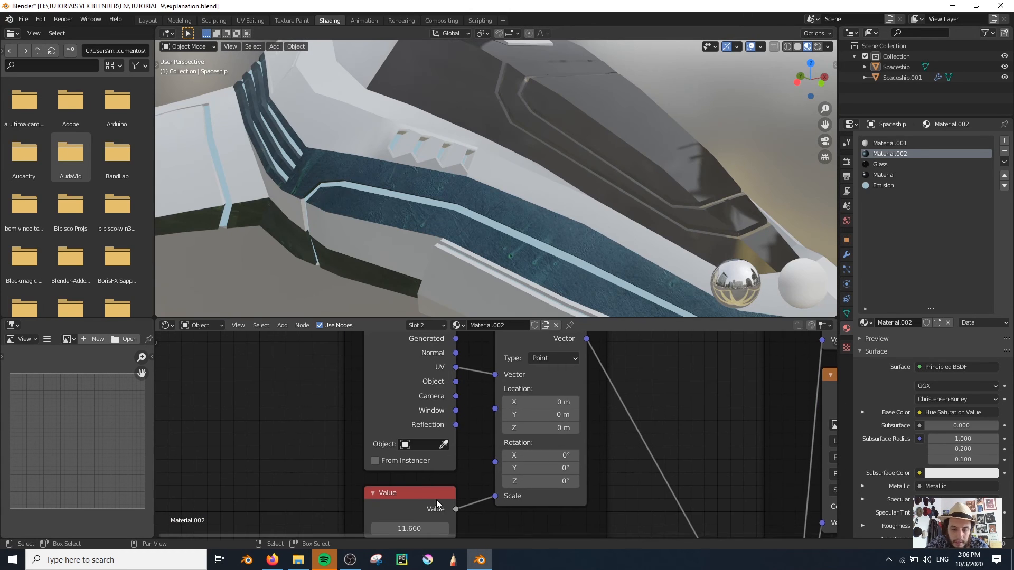
middle_click_drag(438, 504, 435, 480)
left_click_drag(407, 504, 465, 505)
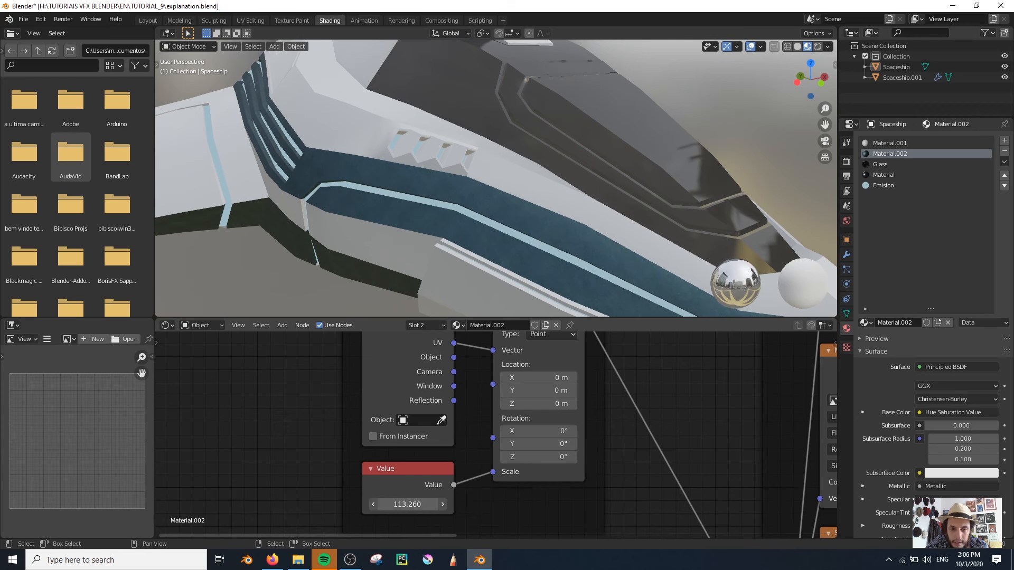
middle_click_drag(435, 268, 429, 221)
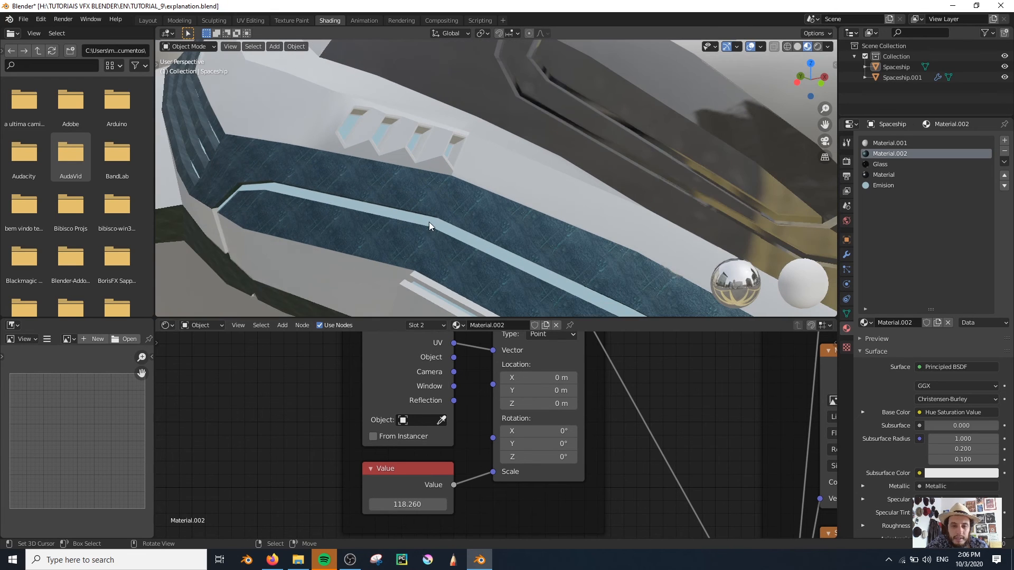
mouse_move(407, 504)
left_mouse_down()
mouse_move(386, 505)
mouse_move(418, 505)
left_mouse_up()
Review the whole spaceship and show the Emision material's nodes
scroll(441, 174, "down", 9)
middle_click_drag(608, 206, 525, 200)
left_click(888, 186)
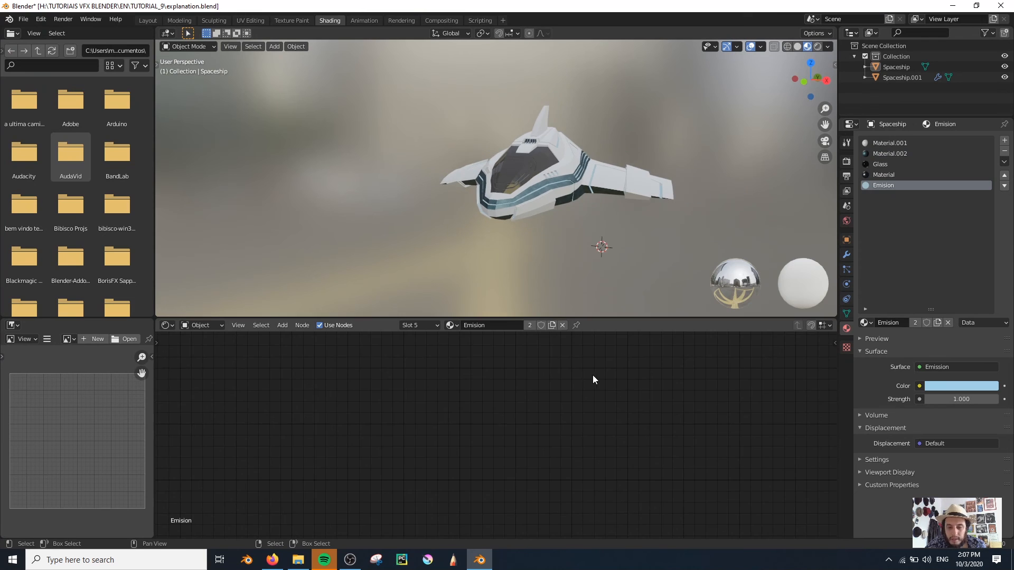
Add a camera and align it to a side view of the spaceship
scroll(447, 240, "up", 6)
middle_click_drag(447, 239, 492, 195)
key("shift+a")
key("Escape")
key("shift+a")
mouse_move(410, 344)
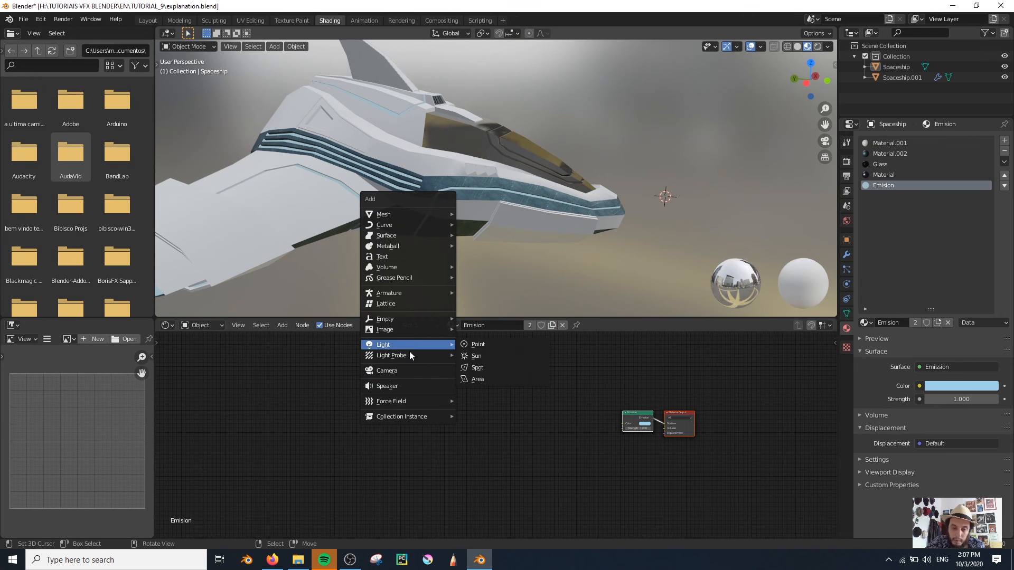
left_click(413, 371)
key("ctrl+alt+KP_0")
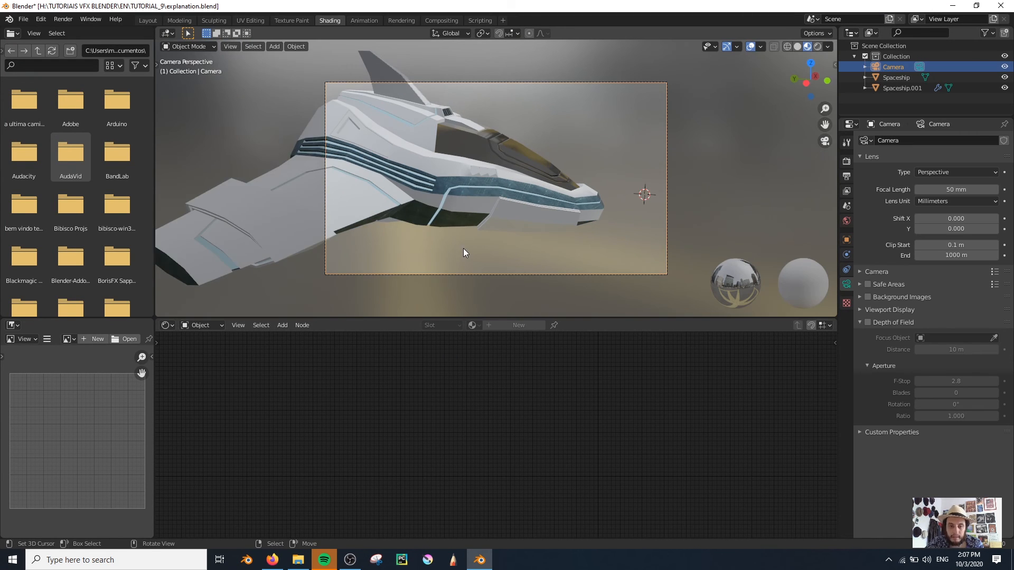
Move the camera sideways and back along its local Z axis to fit the whole spaceship in frame, then deselect it
key("g")
left_click(589, 251)
key("g")
key("z")
key("z")
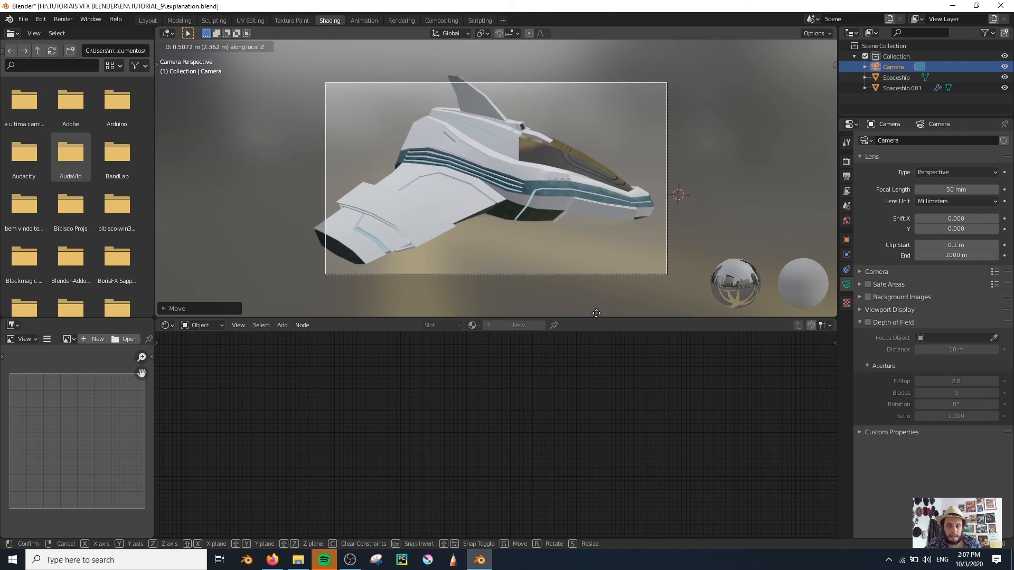
left_click(610, 16)
left_click(583, 102)
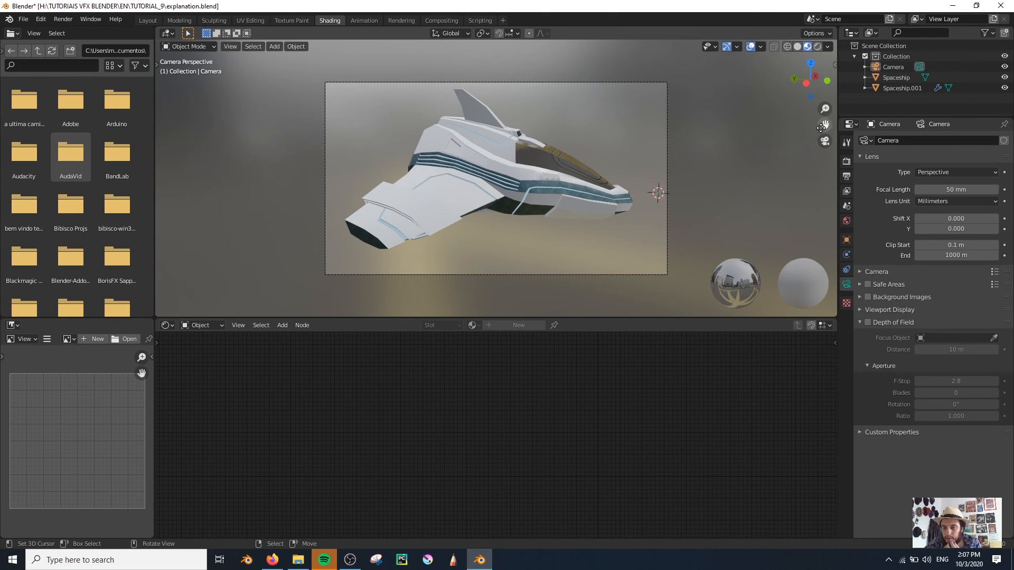
Render the camera view, fit the full image in the render window and bring that window to the front
key("F12")
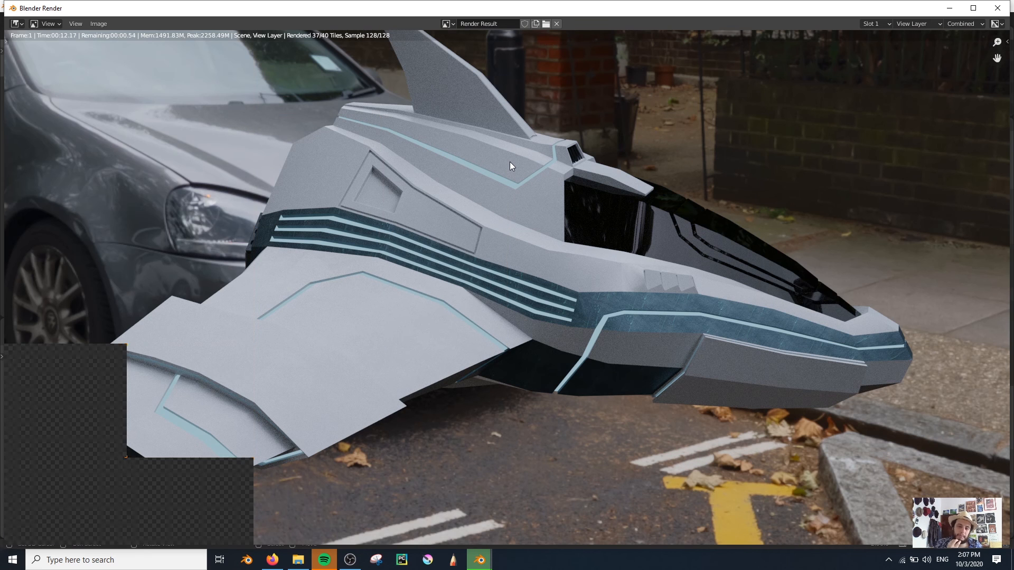
scroll(557, 230, "down", 1)
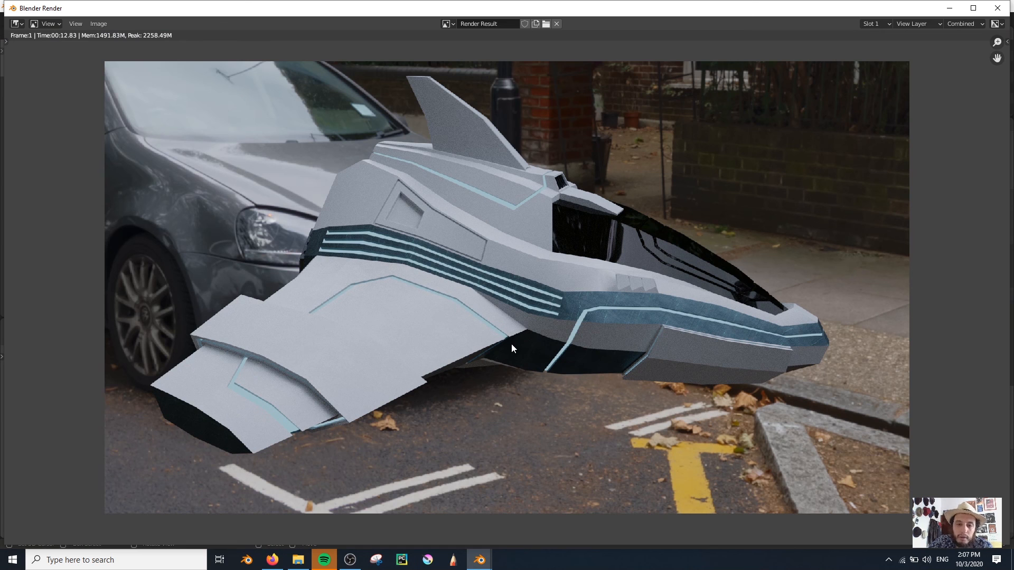
left_click(482, 563)
mouse_move(484, 567)
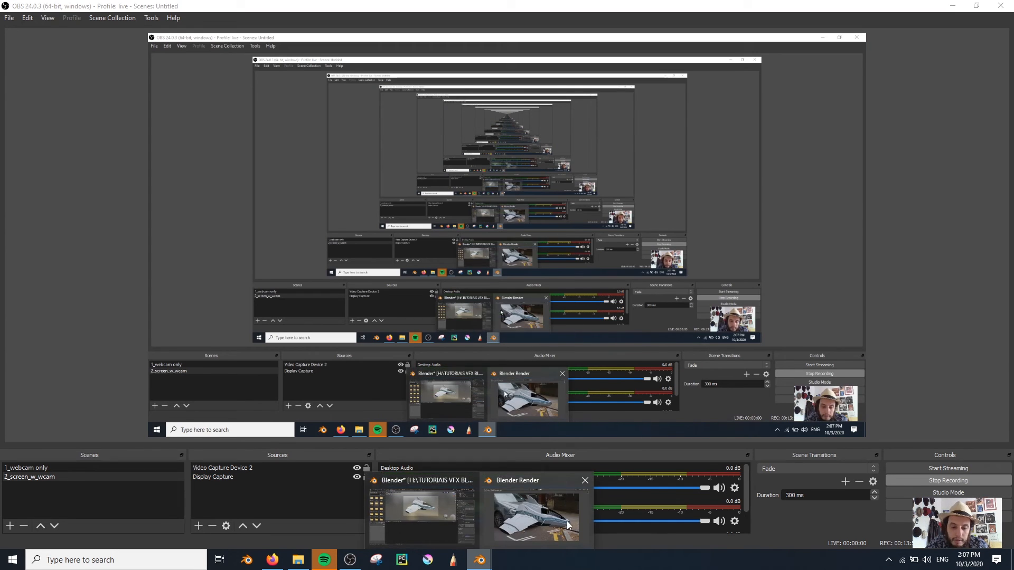
left_click(534, 515)
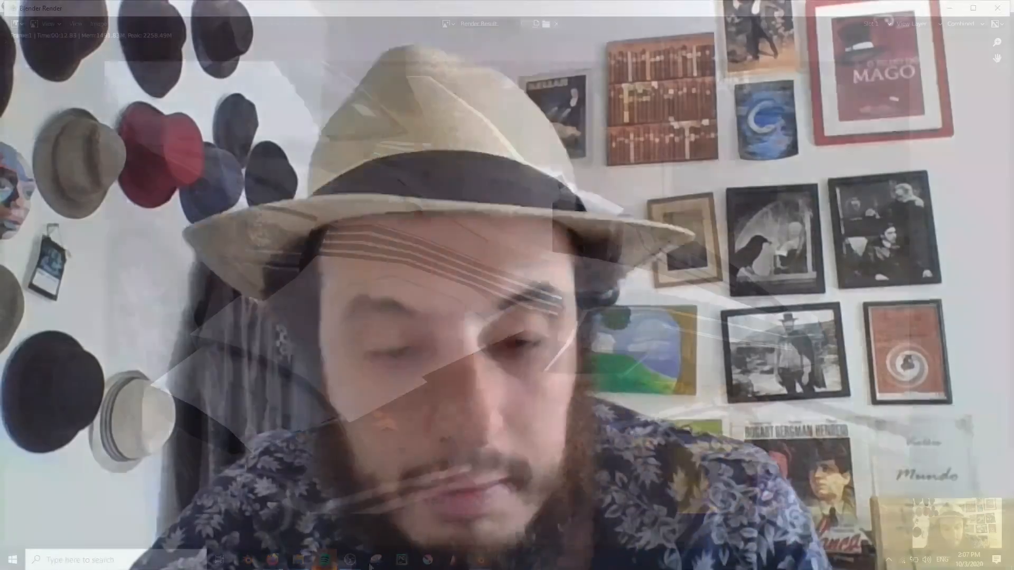